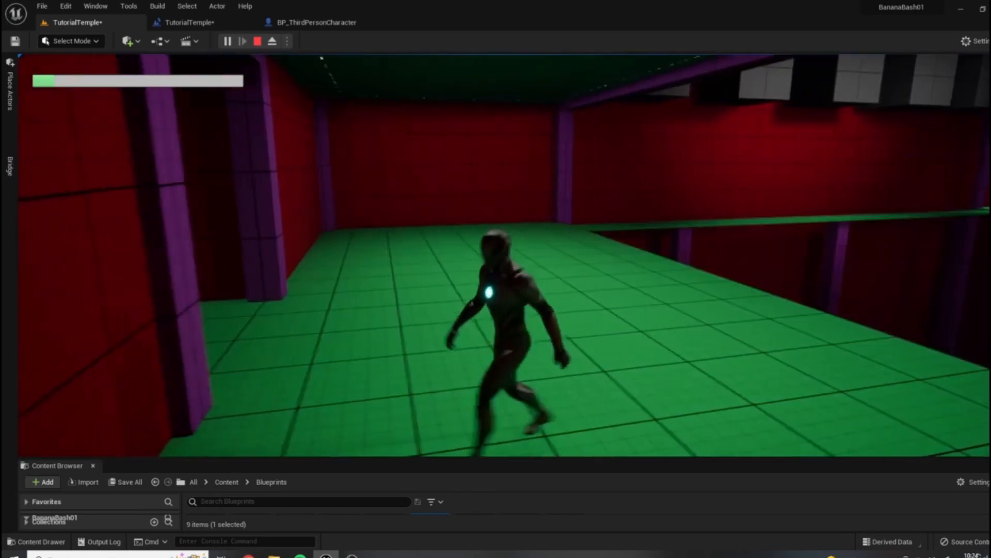
Play-test the level by running the character along the walkway past the fire spurts to the yellow health pickup
key(w)
key(w)
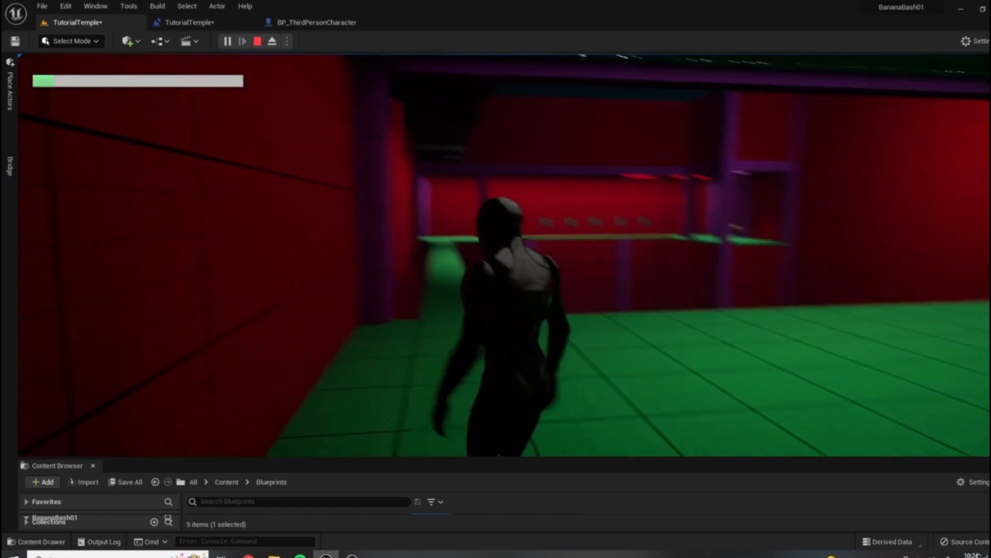
key(w)
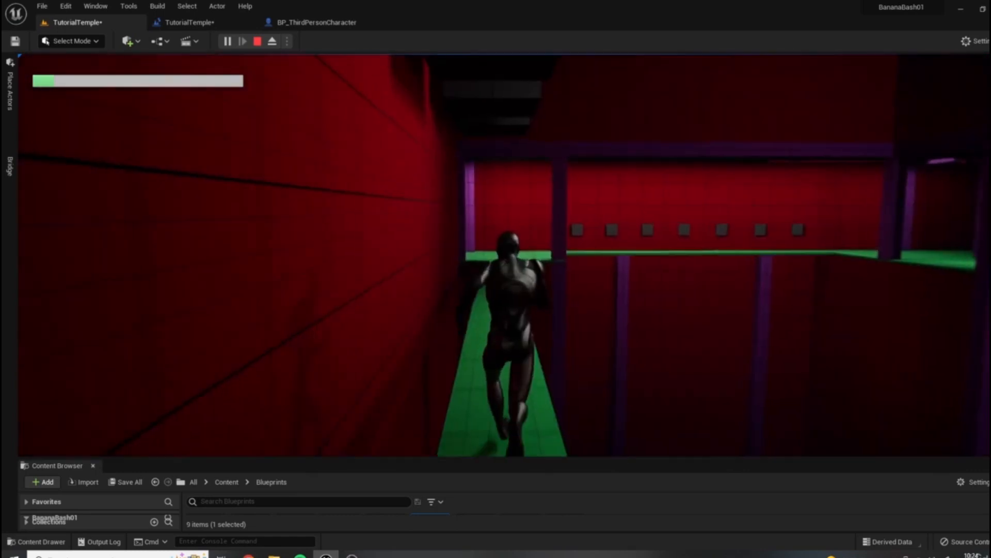
key(w)
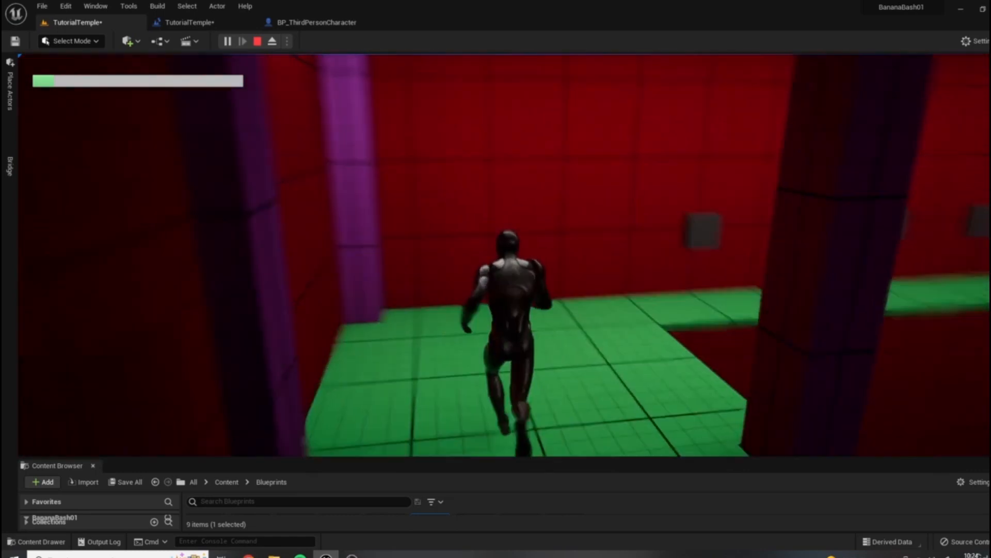
key(w)
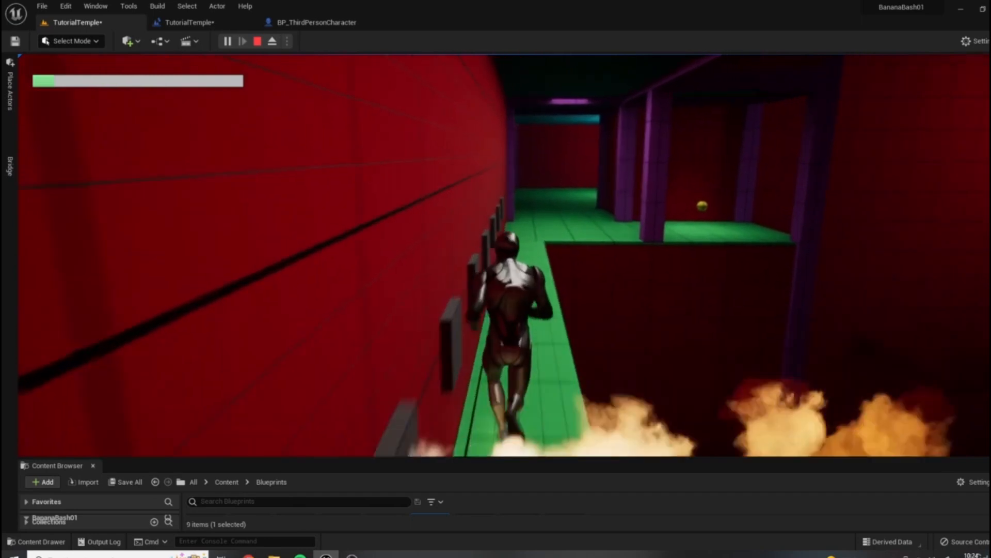
key(w)
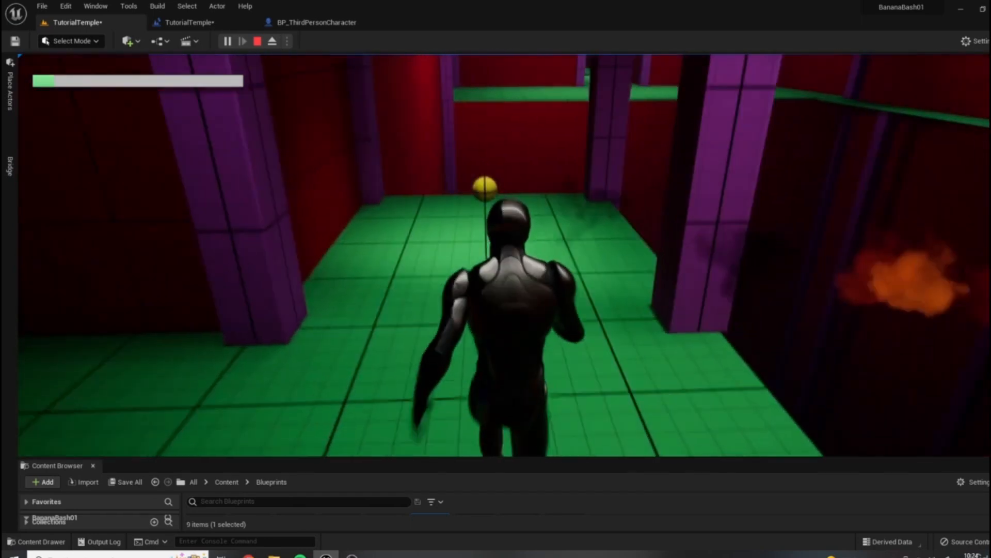
key(w)
key(w)
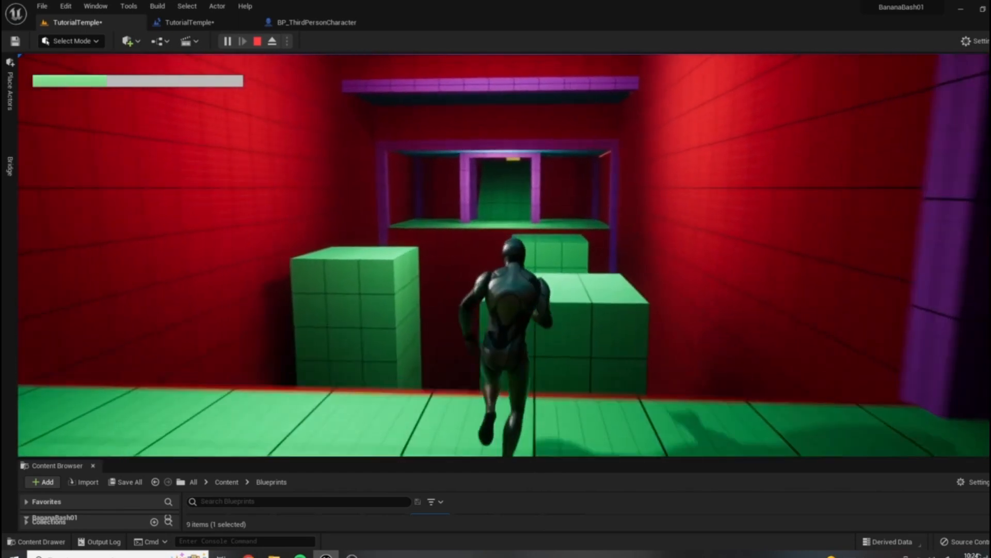
Continue the play-test by jumping across the green block platforms into the pillared room with the stairs
key(s)
key(w)
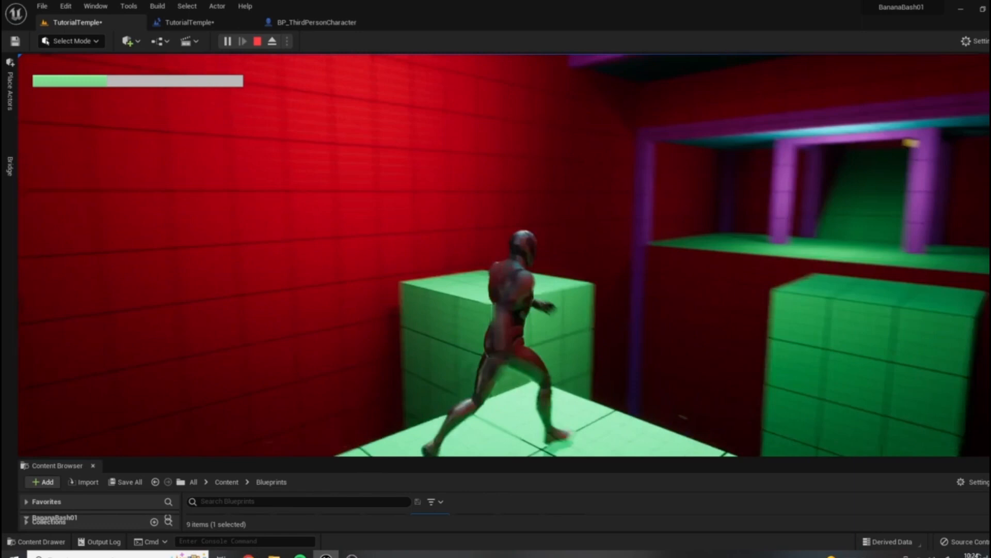
key(space)
key(s)
key(w)
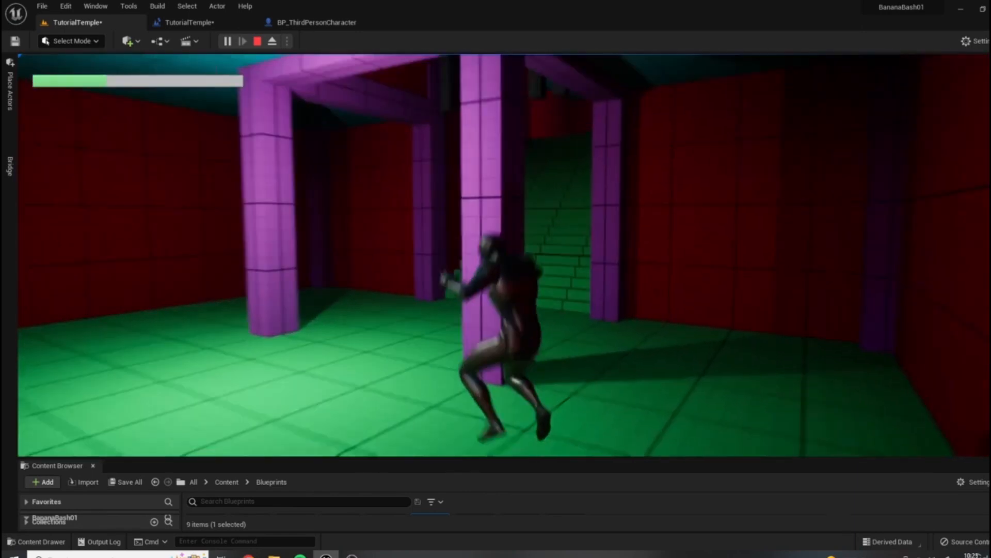
key(w)
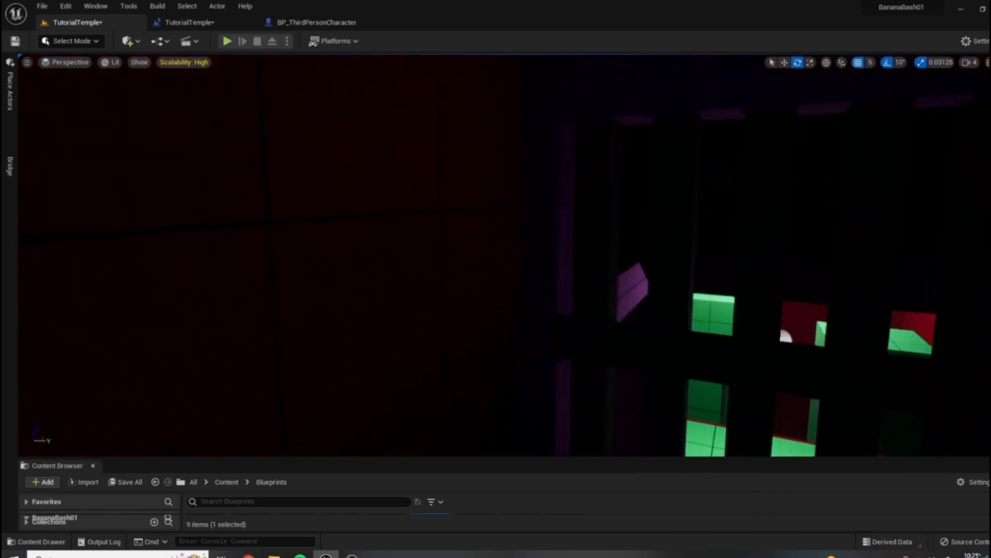
Examine the pillared hall around the player start in the level viewport
key(w)
right_drag(496, 255, 805, 243)
key(w)
key(w)
key(w)
key(w)
key(w)
scroll(569, 290, down, 3)
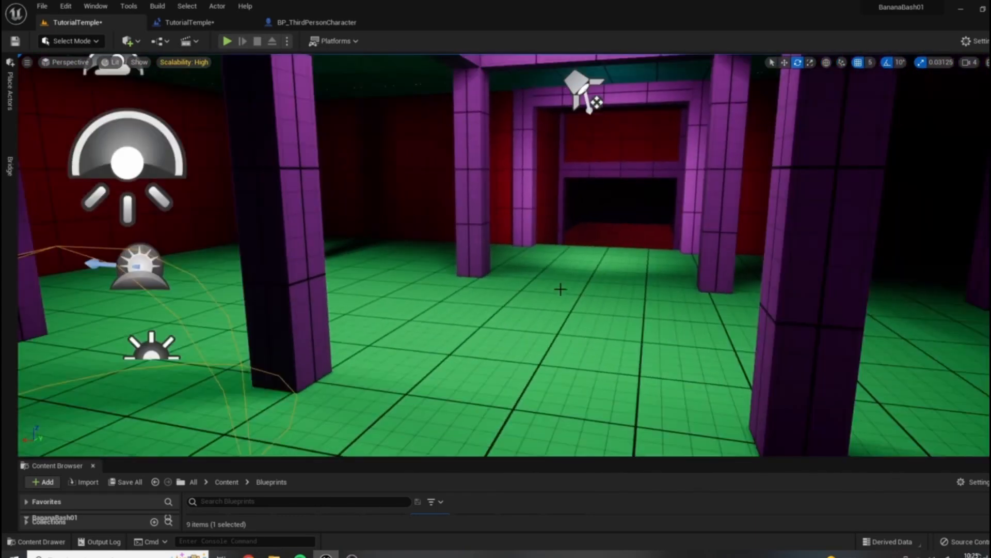
scroll(563, 273, down, 3)
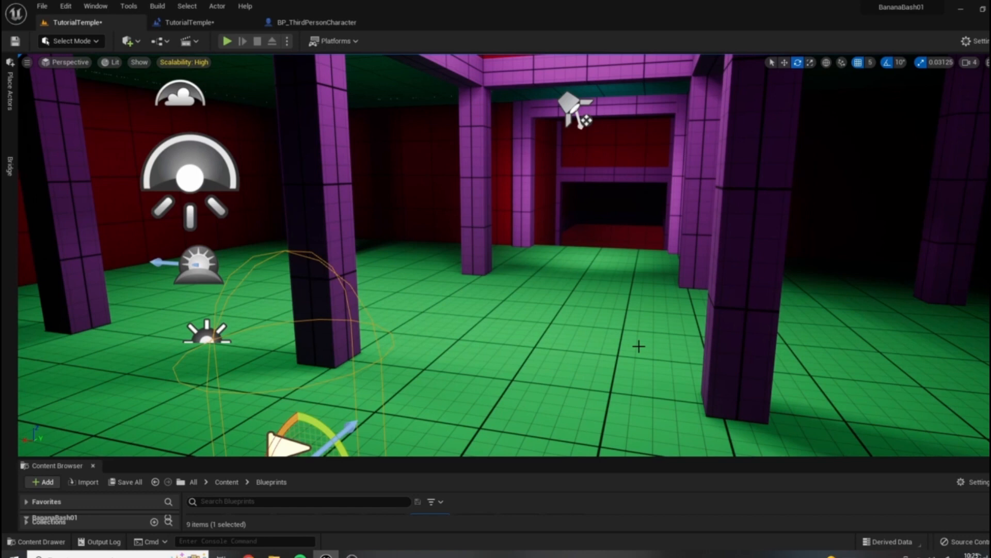
right_drag(602, 304, 521, 322)
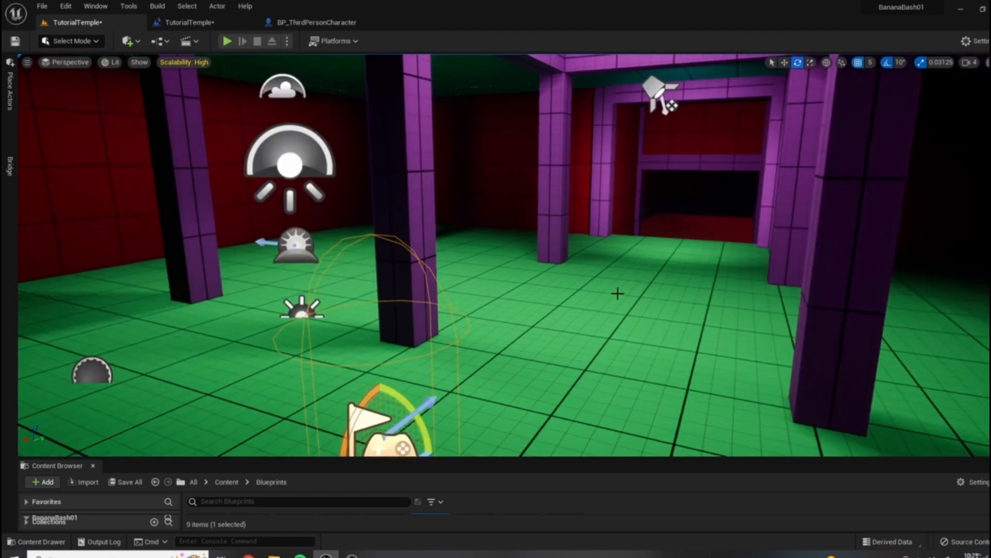
right_drag(719, 272, 697, 274)
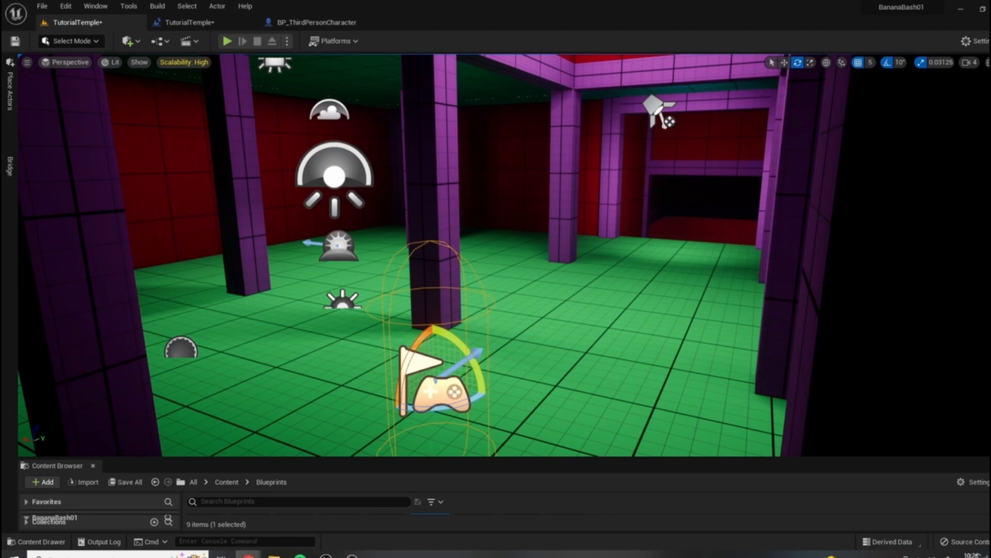
Switch to the browser window showing Freesound and search its sound library for "thud"
drag(990, 181, 533, 114)
click(935, 102)
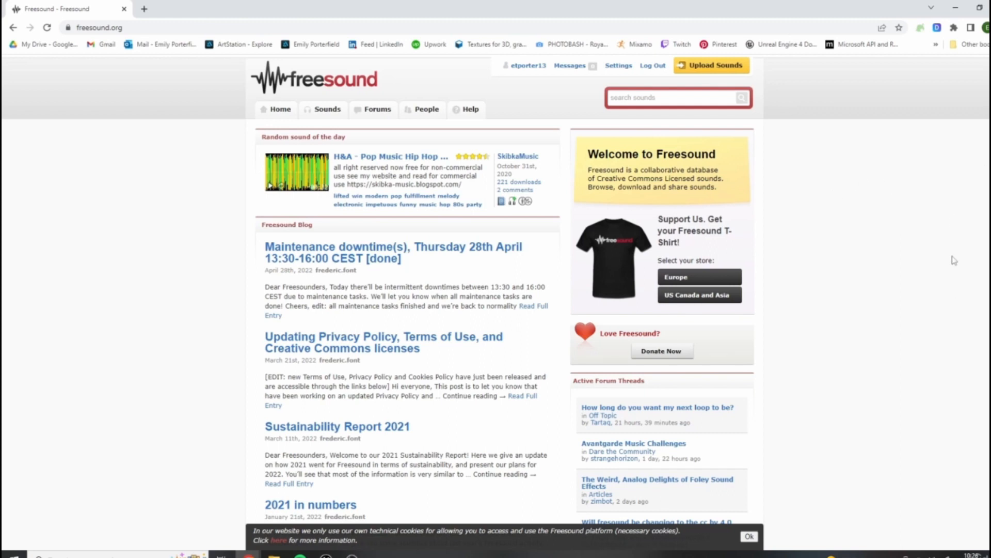
scroll(692, 249, down, 3)
scroll(926, 258, up, 3)
click(677, 98)
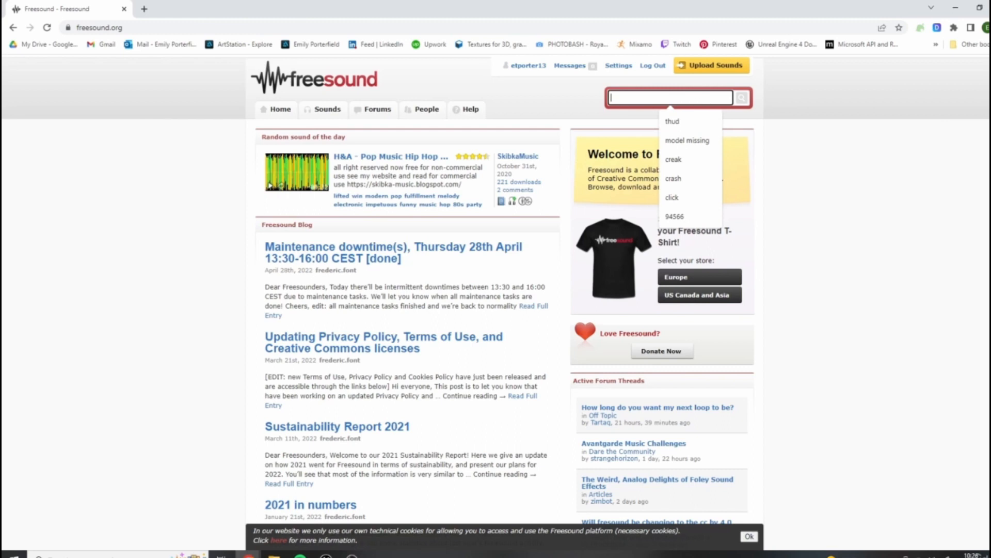
click(642, 96)
text(thud)
key(Return)
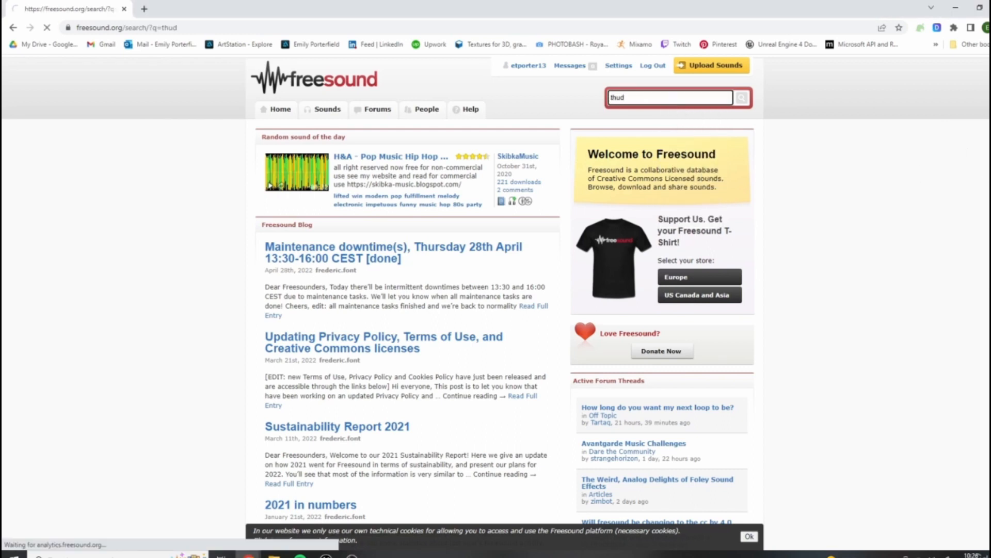
Look through the thud search results and preview the thud.wav sound
scroll(361, 413, down, 4)
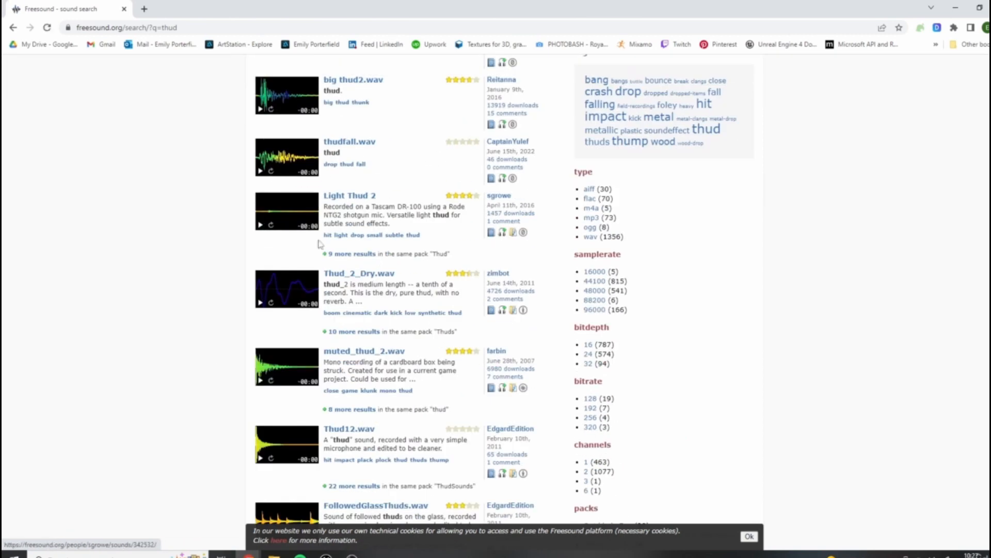
scroll(339, 497, up, 3)
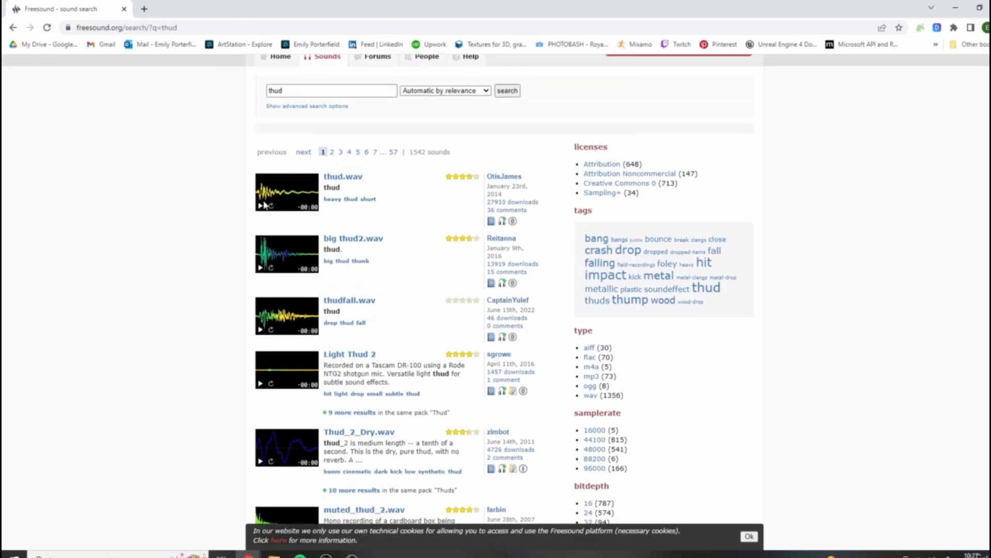
click(260, 207)
Filter the thud results to the Creative Commons 0 license and look through the filtered sounds
click(643, 184)
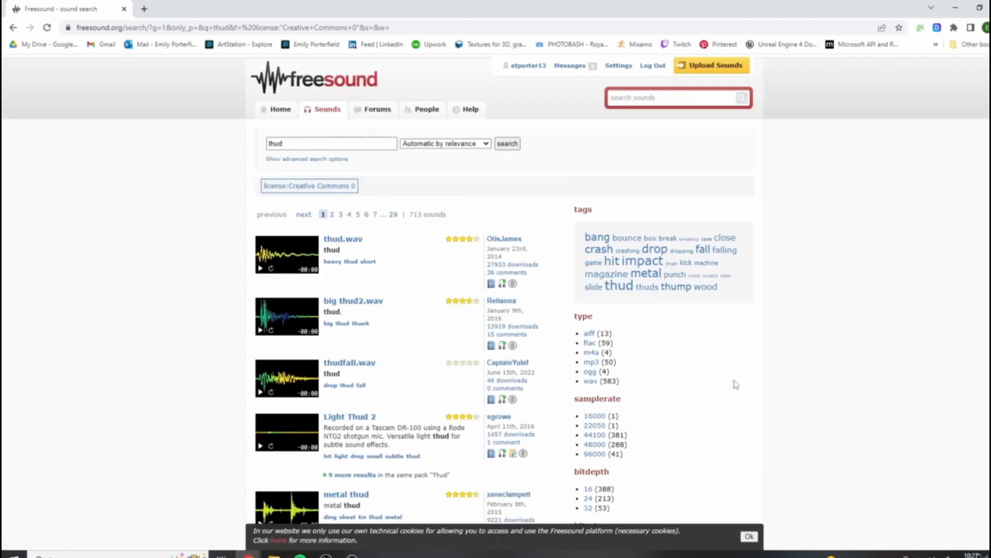
scroll(706, 351, down, 1)
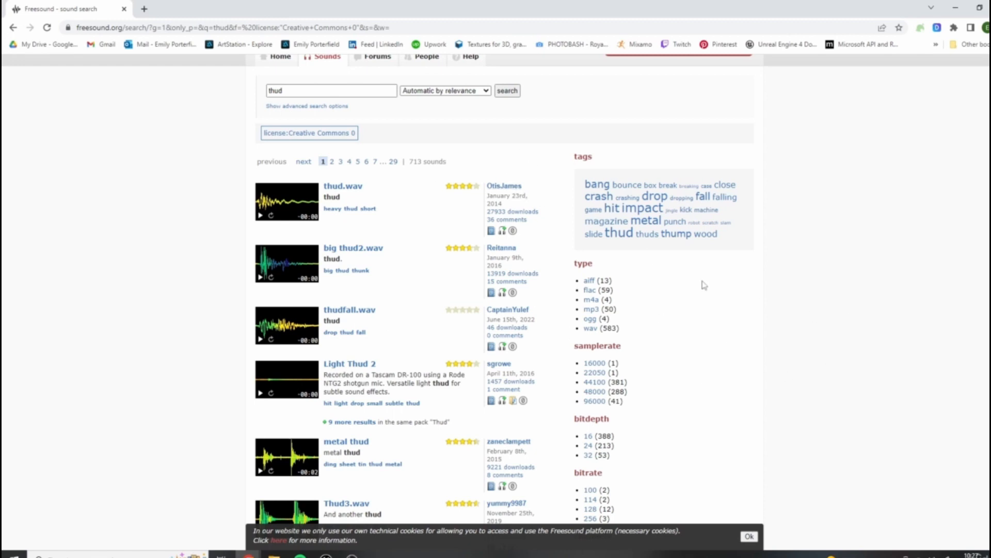
scroll(796, 310, down, 1)
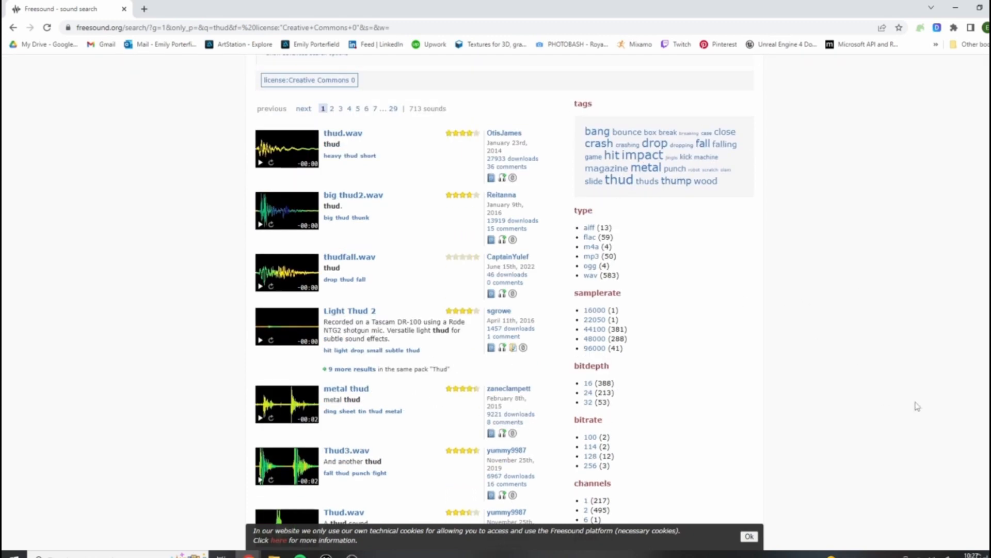
scroll(860, 463, up, 2)
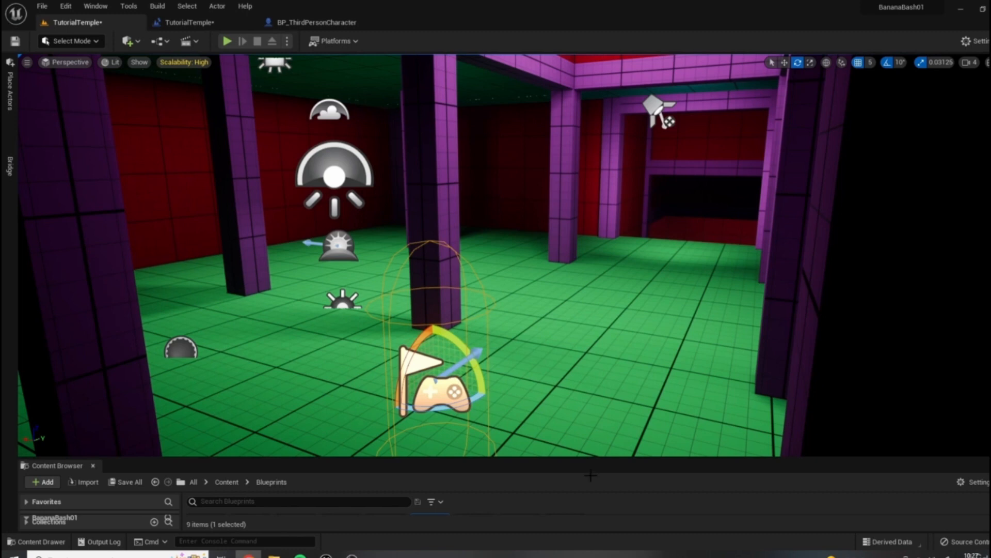
Switch back to Unreal Editor, enlarge the Content Browser and open the project's Content folder
drag(277, 458, 531, 344)
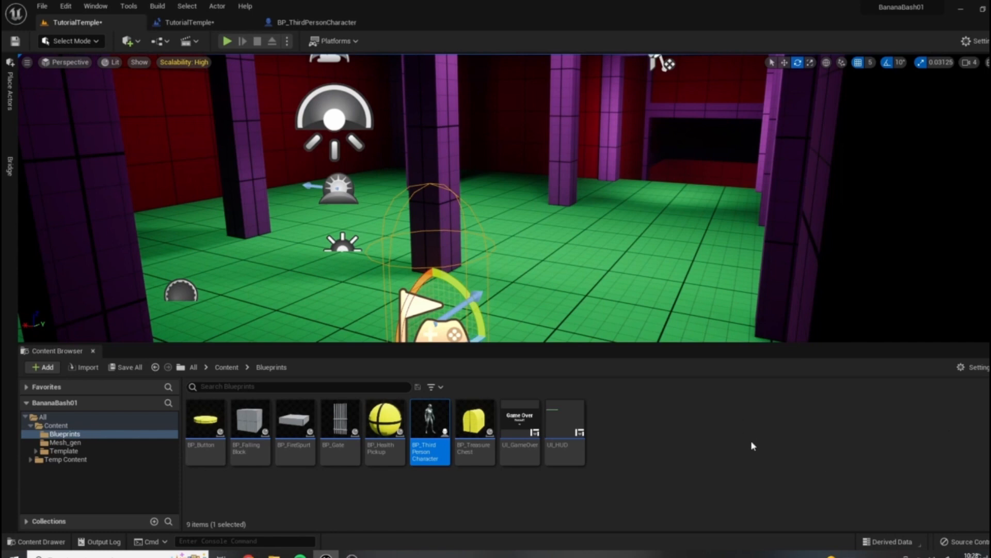
drag(471, 344, 475, 376)
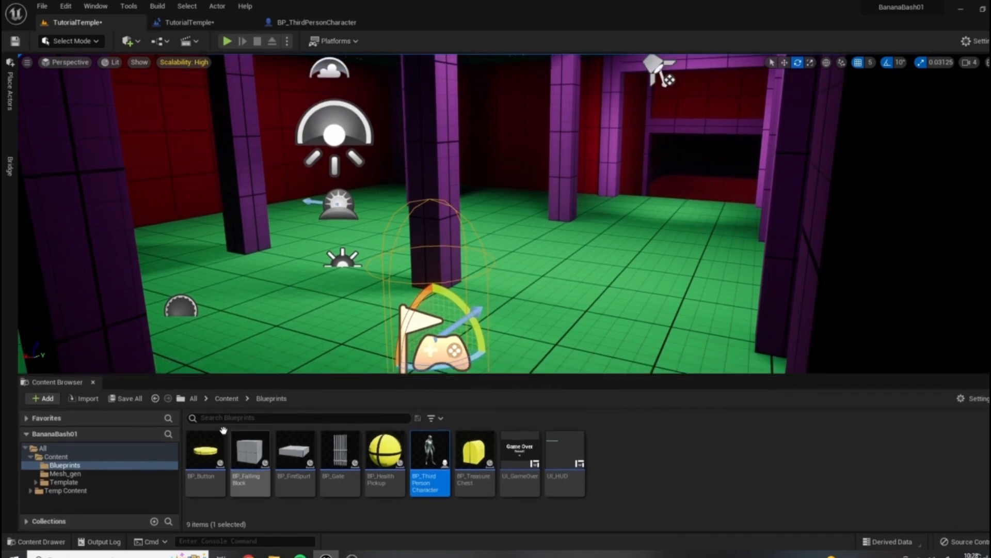
click(56, 456)
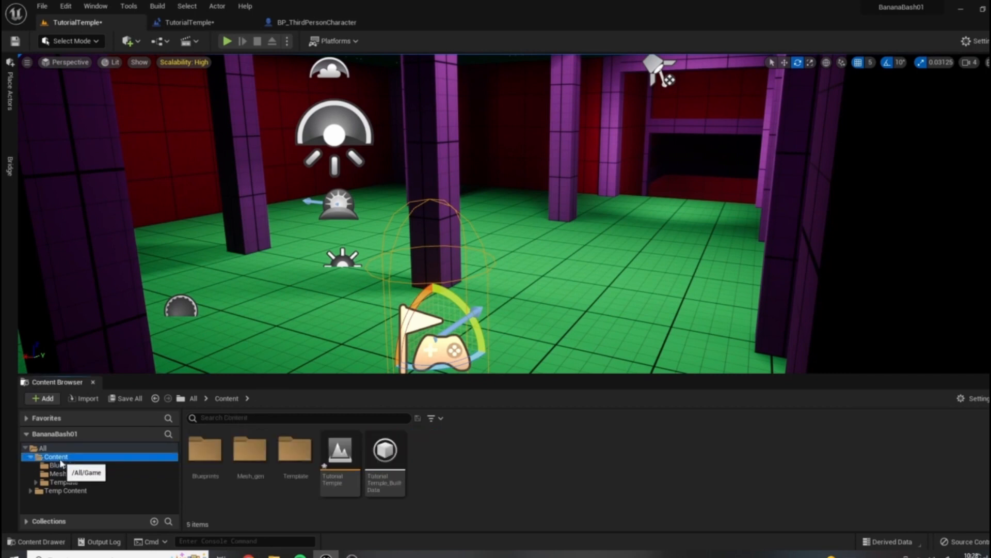
right_click(507, 460)
click(484, 511)
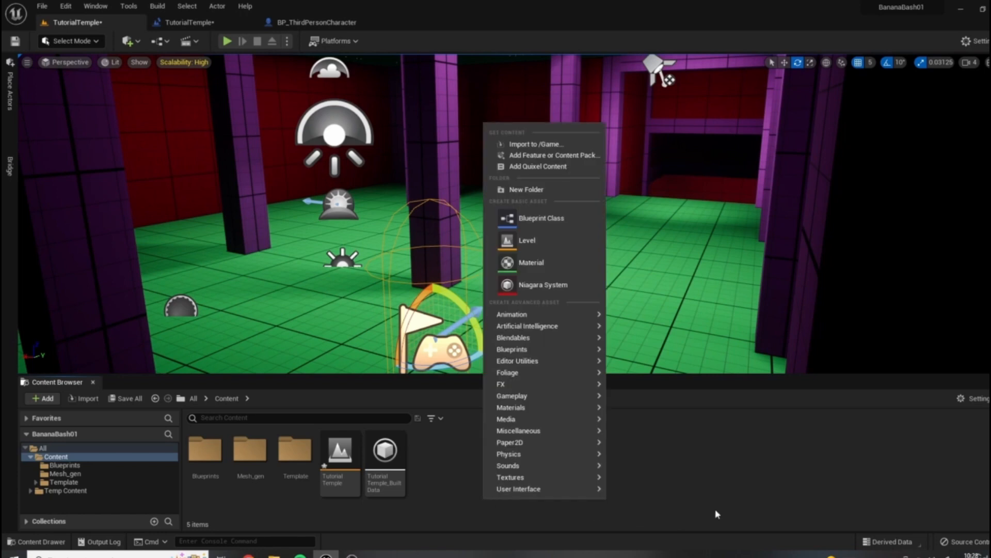
click(809, 508)
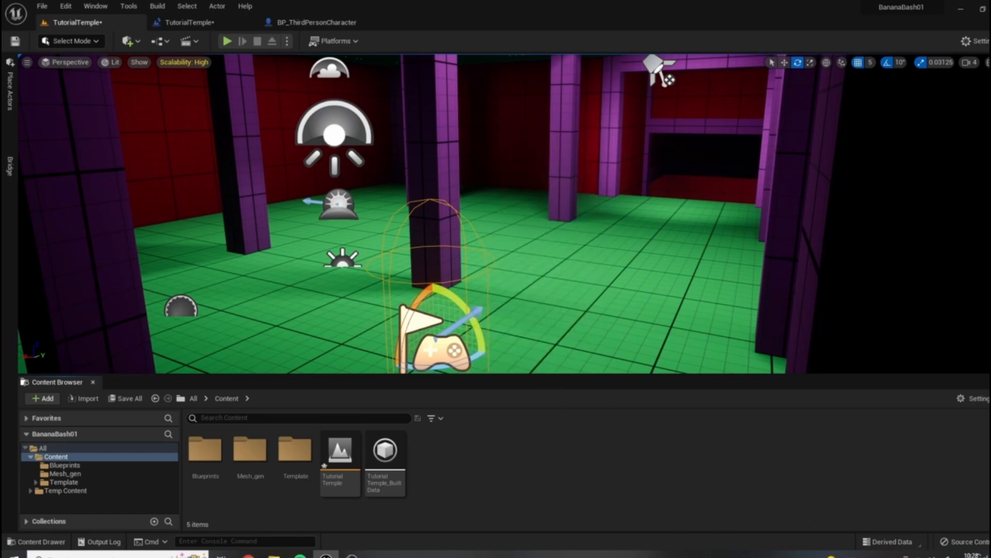
right_click(516, 475)
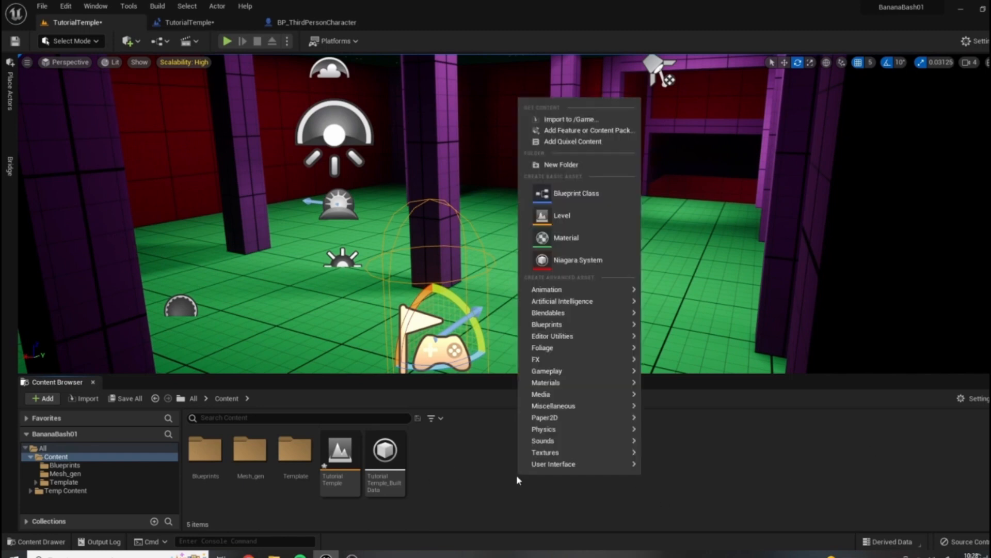
click(683, 493)
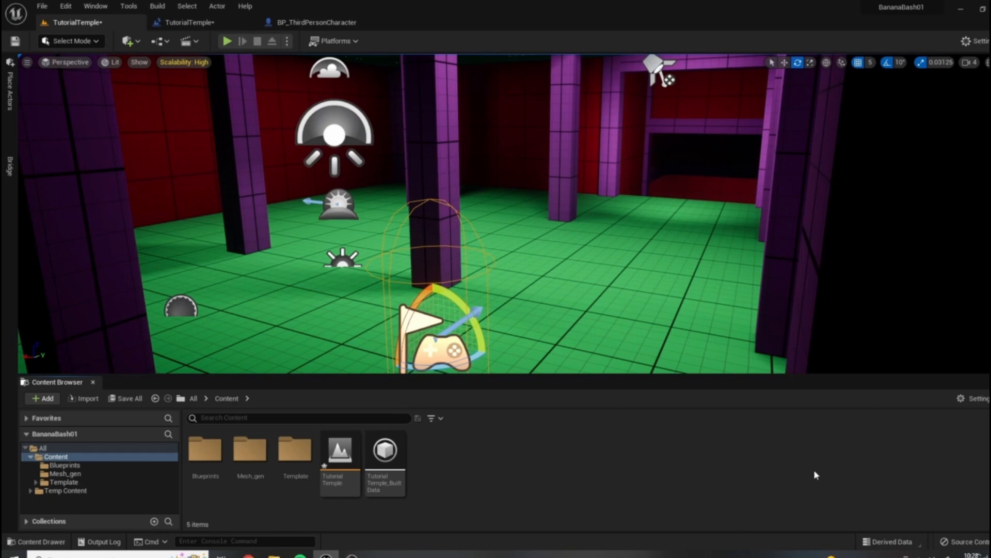
right_click(517, 490)
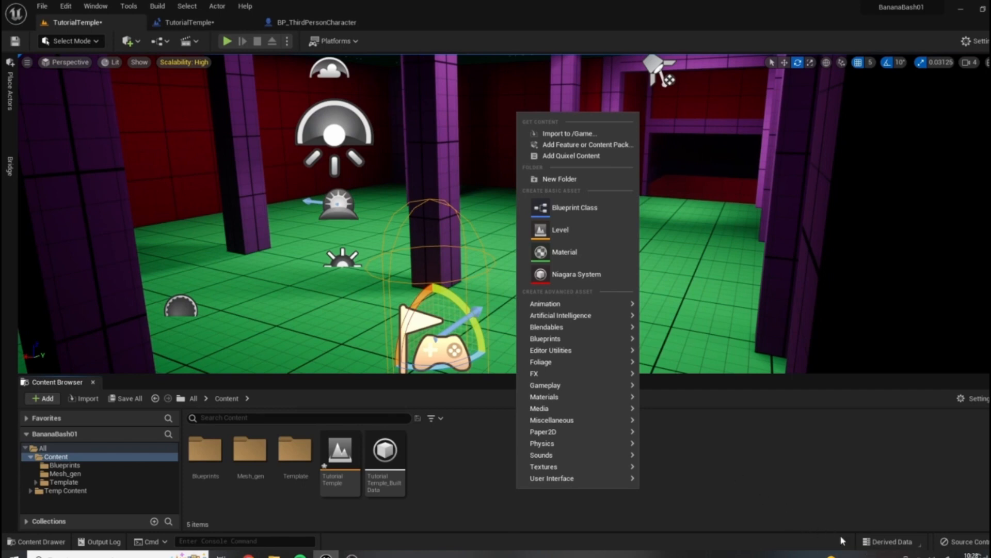
click(822, 527)
Create a new folder named Audio inside the Content folder
right_click(484, 476)
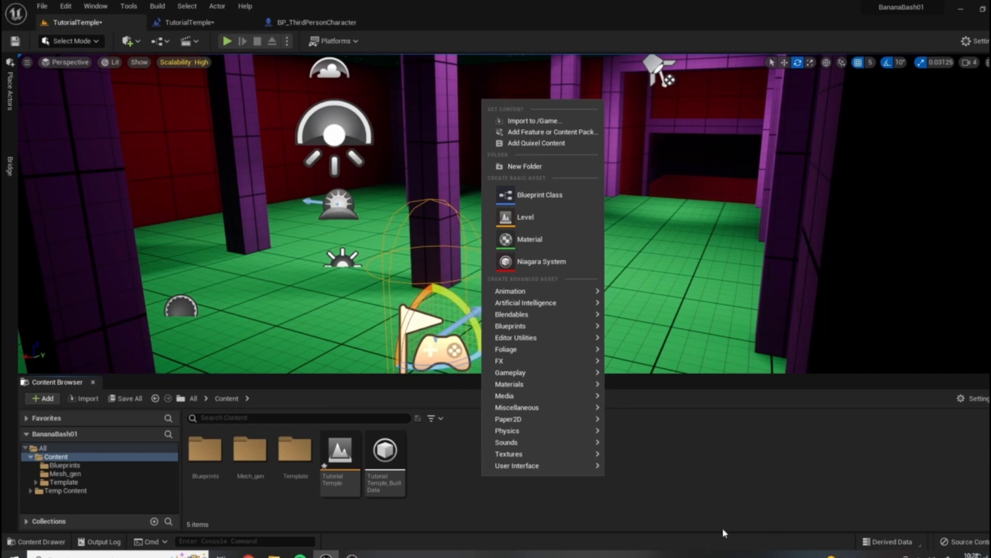
mouse_move(542, 453)
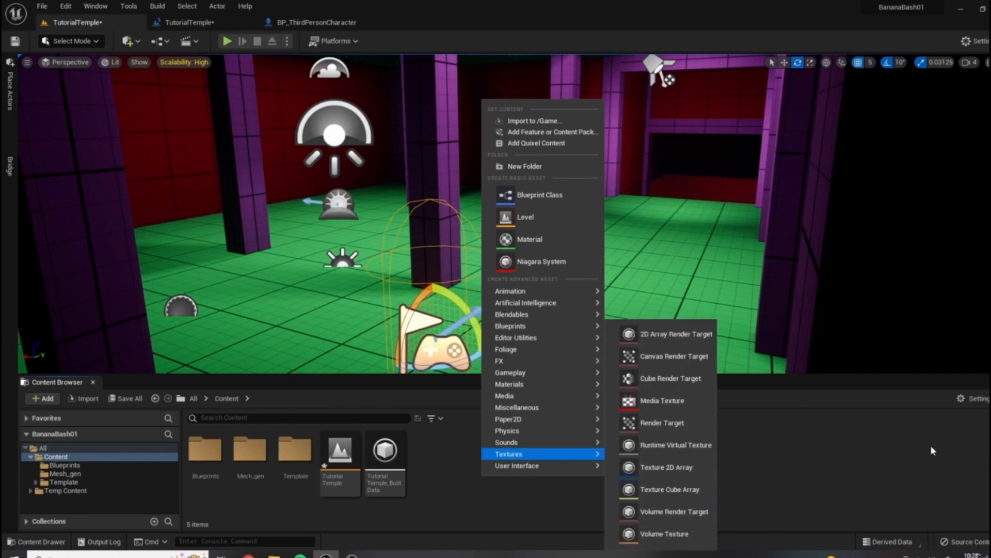
click(524, 166)
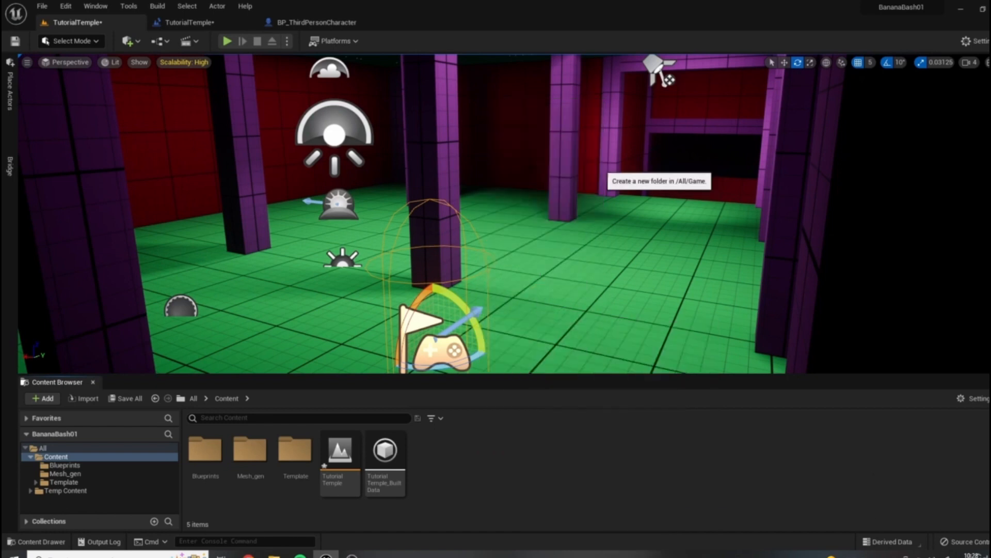
text(Au)
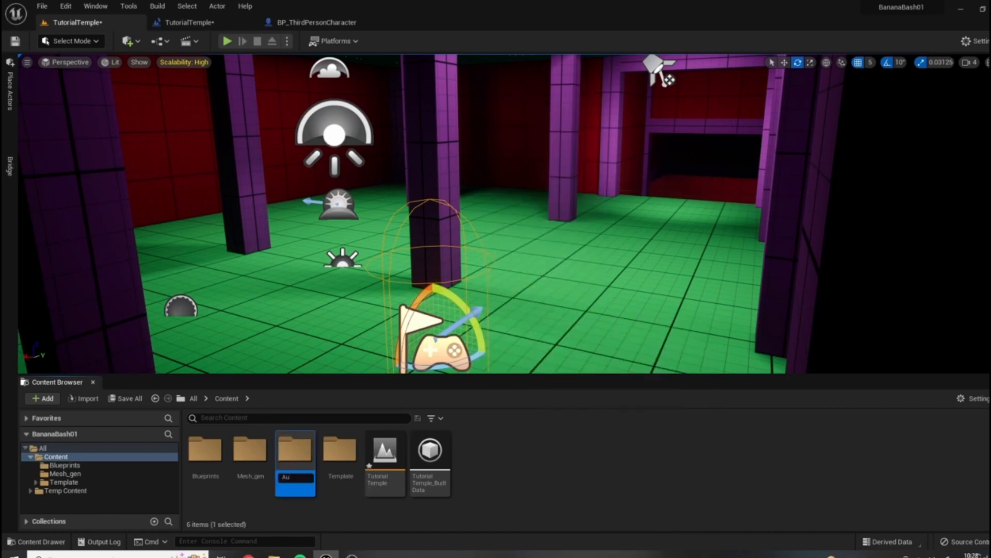
text(dio)
key(Return)
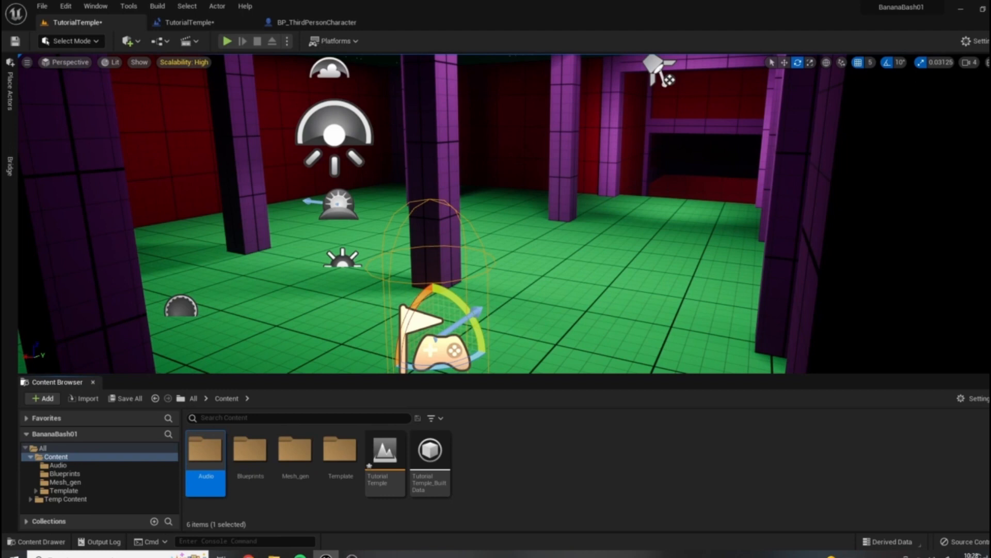
Import BigThud.wav, CartoonPop.wav, CartoonThud.wav, FireBlaze.wav and ScrapingStone.wav from the SFX folder on disk into the project's Audio folder
double_click(207, 448)
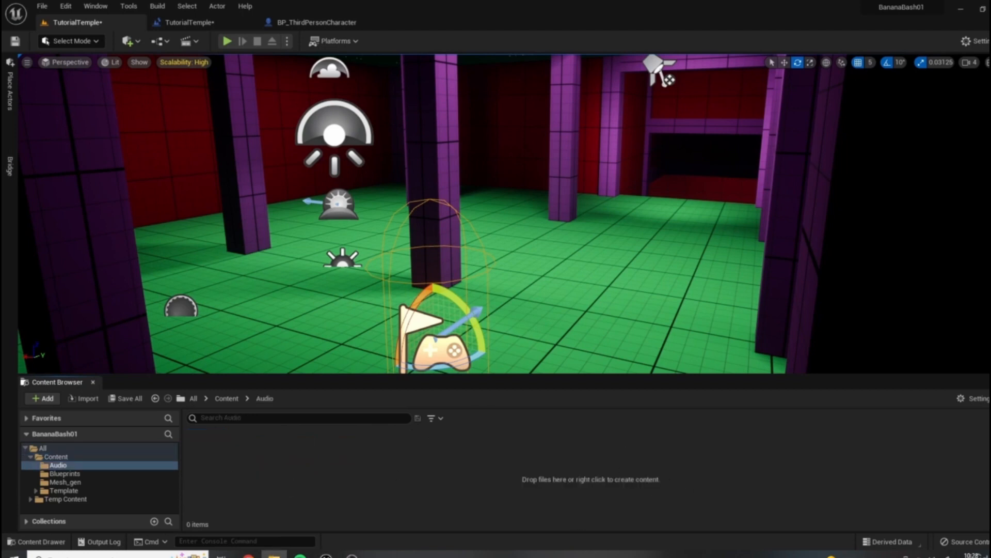
drag(989, 74, 777, 72)
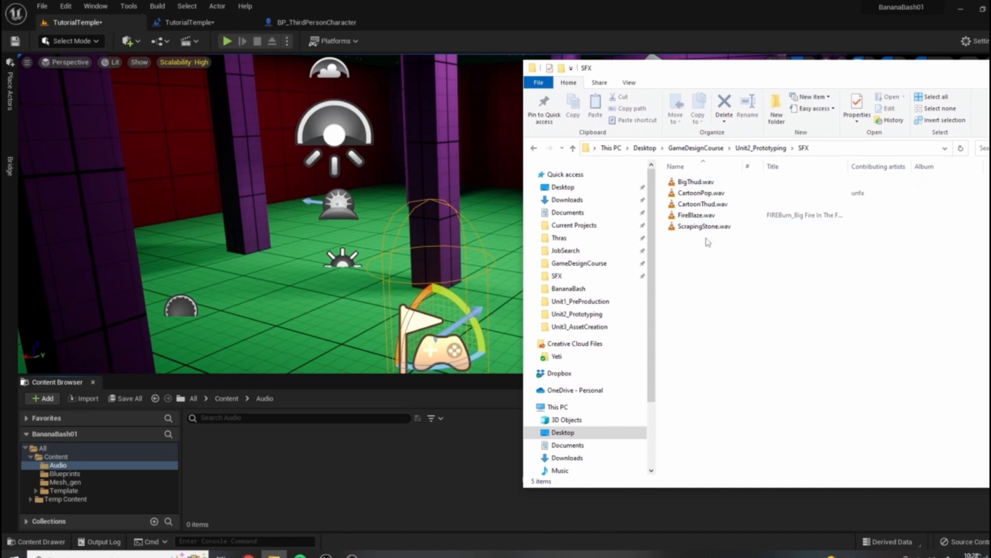
drag(861, 67, 837, 73)
click(672, 187)
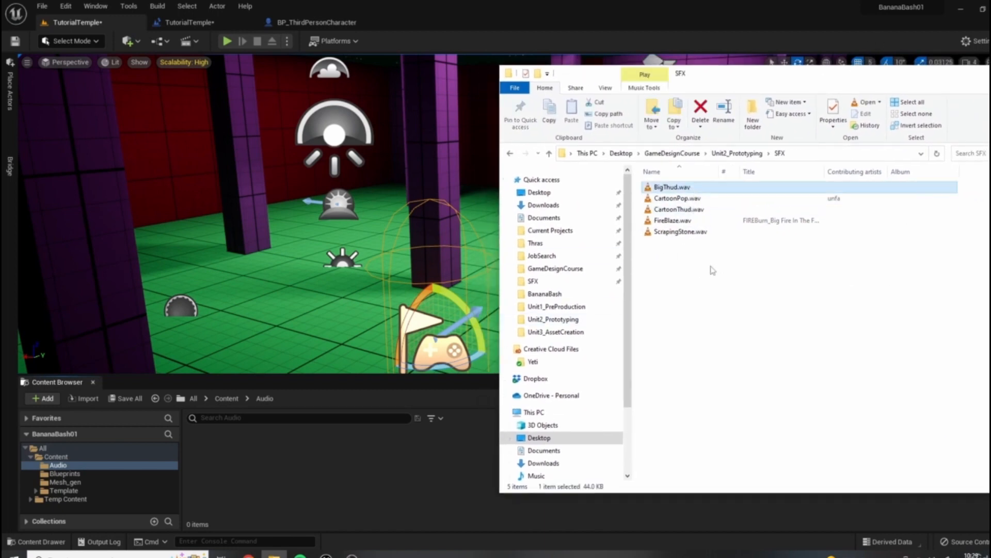
shift+click(681, 232)
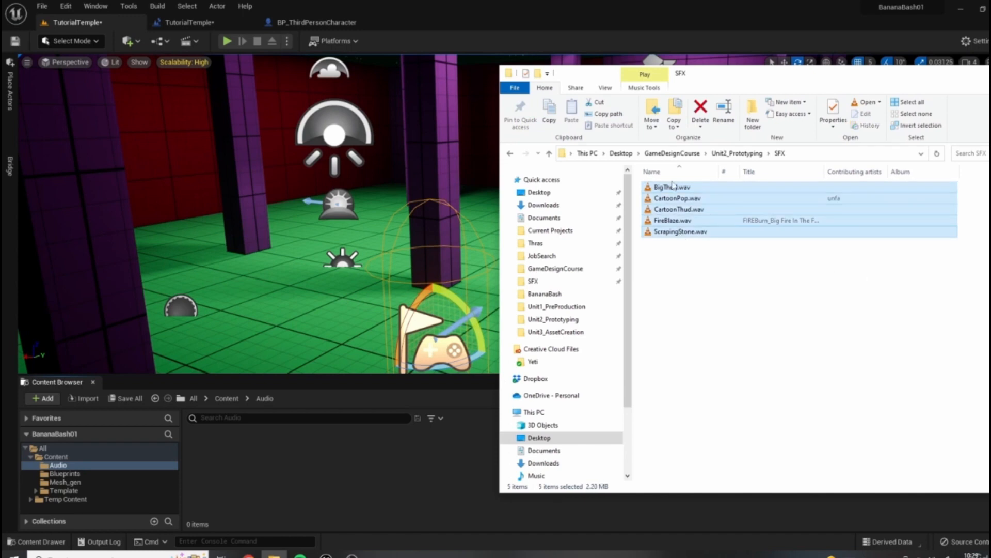
drag(673, 185, 403, 374)
drag(333, 478, 332, 476)
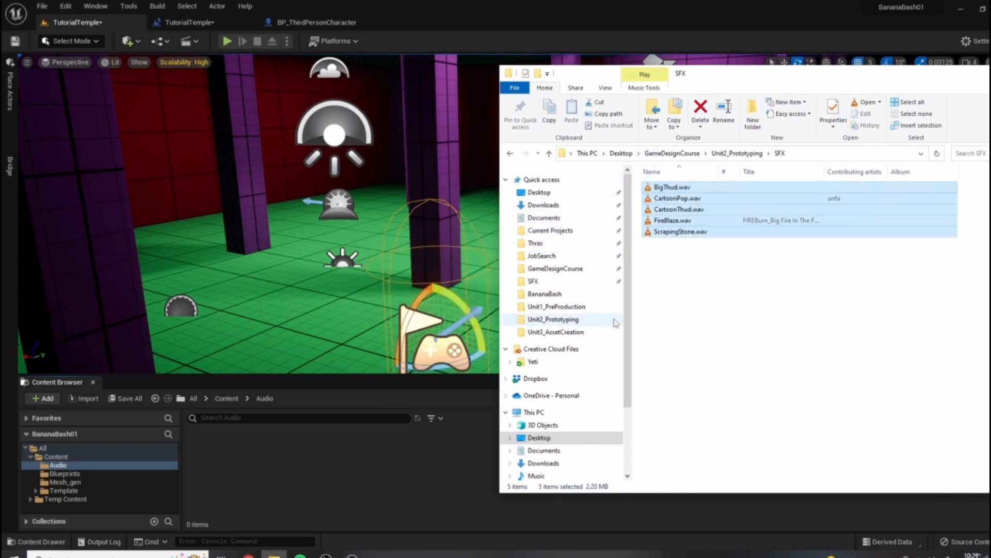
drag(744, 79, 990, 80)
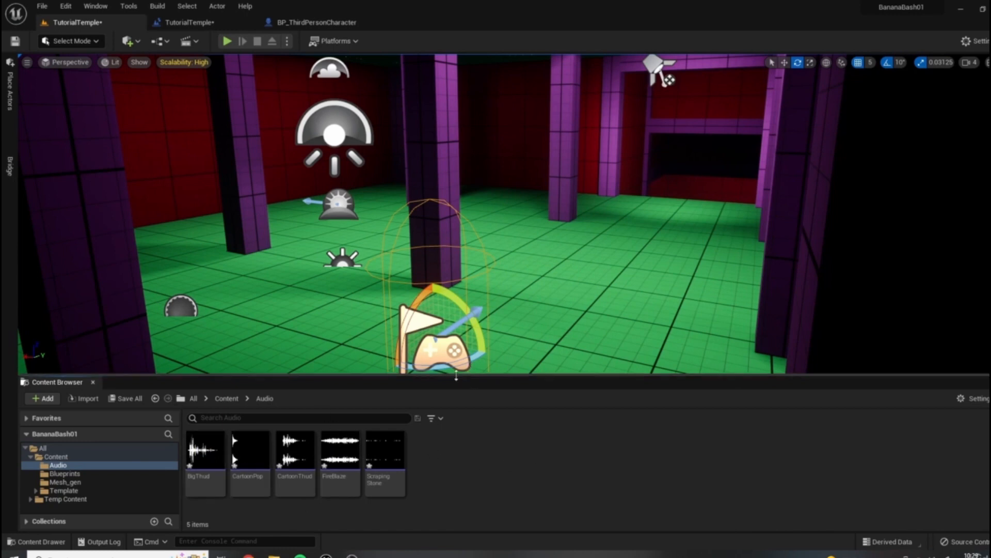
Enlarge the Content Browser and preview the imported BigThud, CartoonThud and ScrapingStone sounds
drag(457, 376, 467, 339)
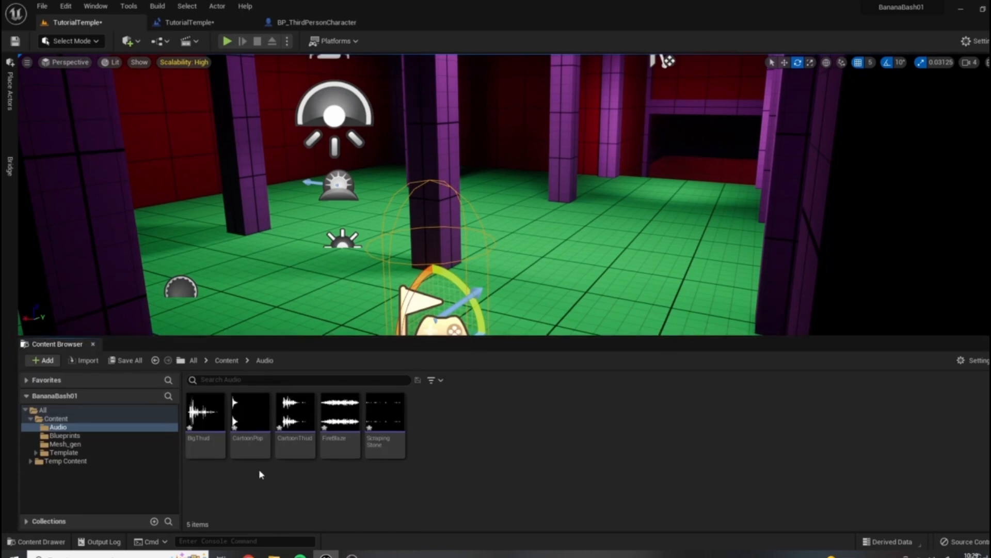
mouse_move(205, 413)
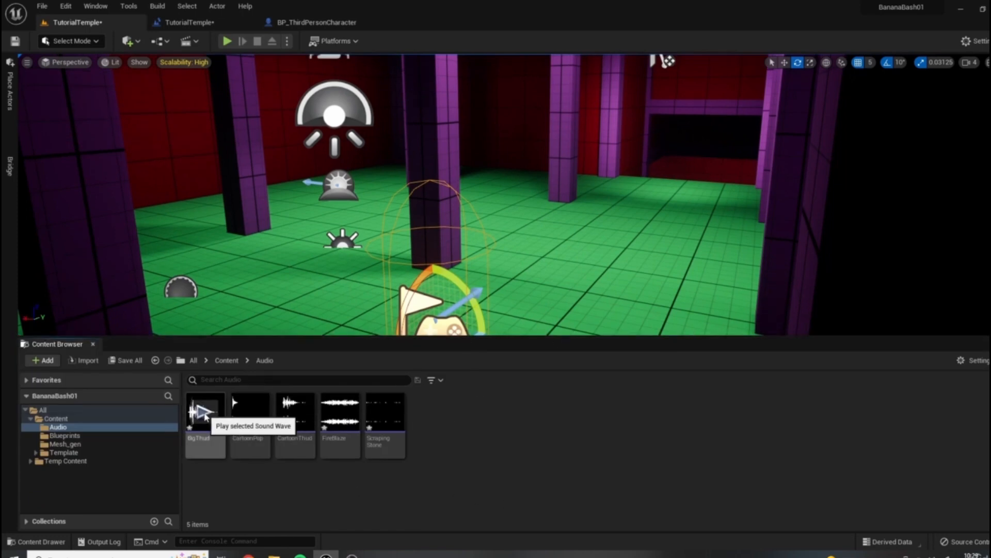
click(205, 413)
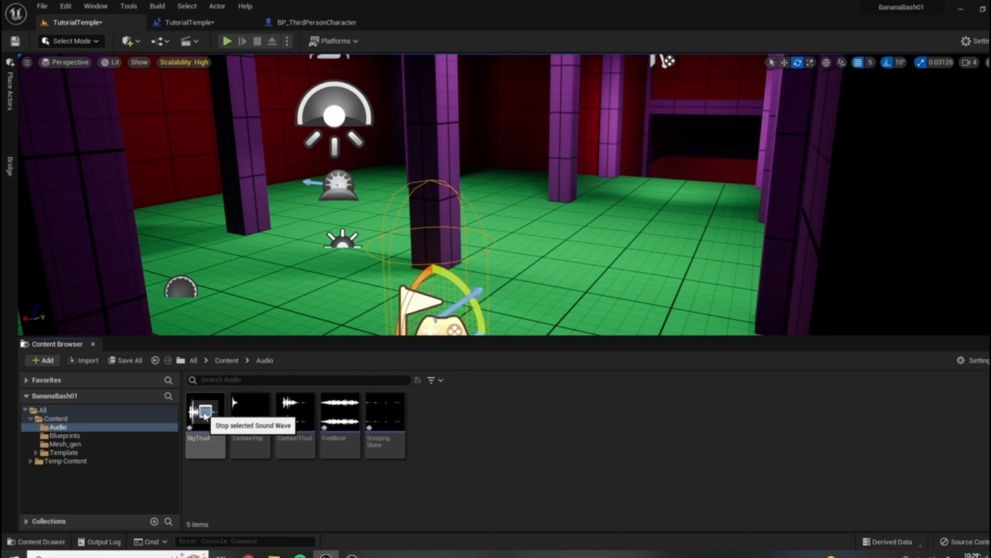
click(295, 413)
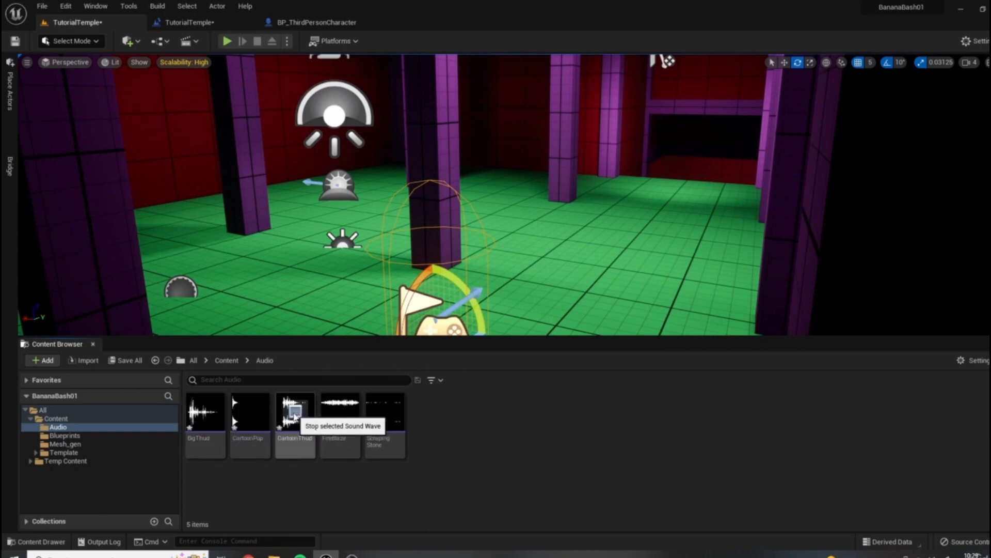
mouse_move(346, 416)
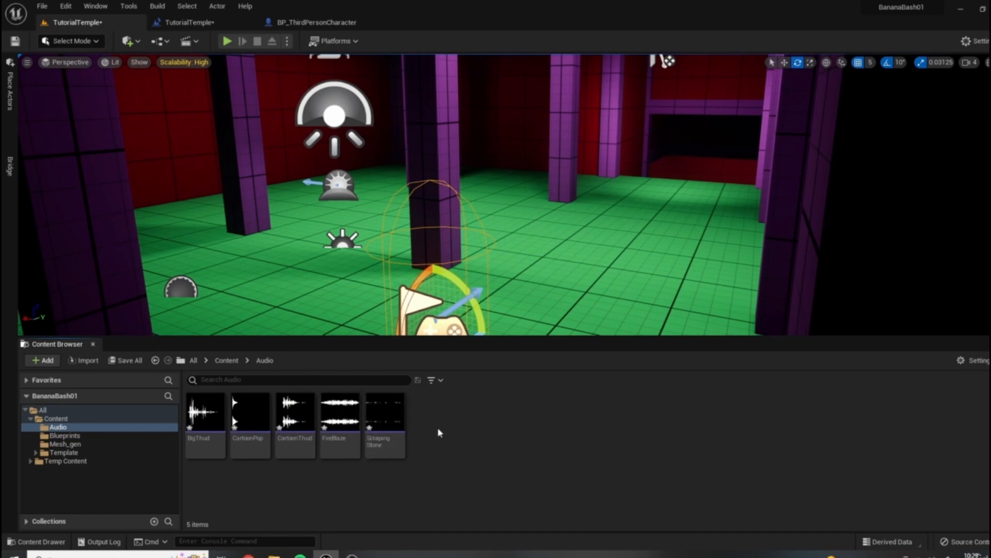
click(384, 412)
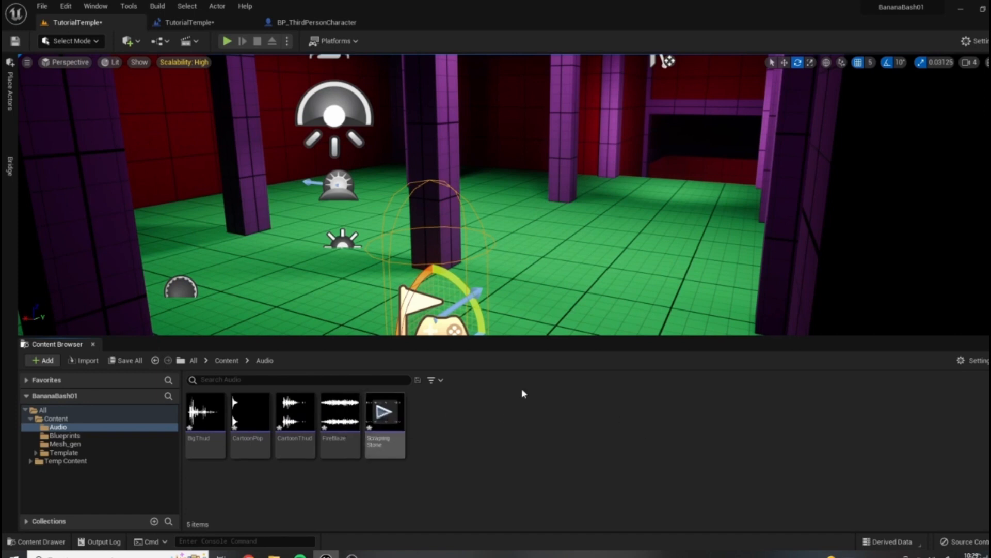
Save the five imported sound waves together with the TutorialTemple level, and shrink the Content Browser again
click(125, 360)
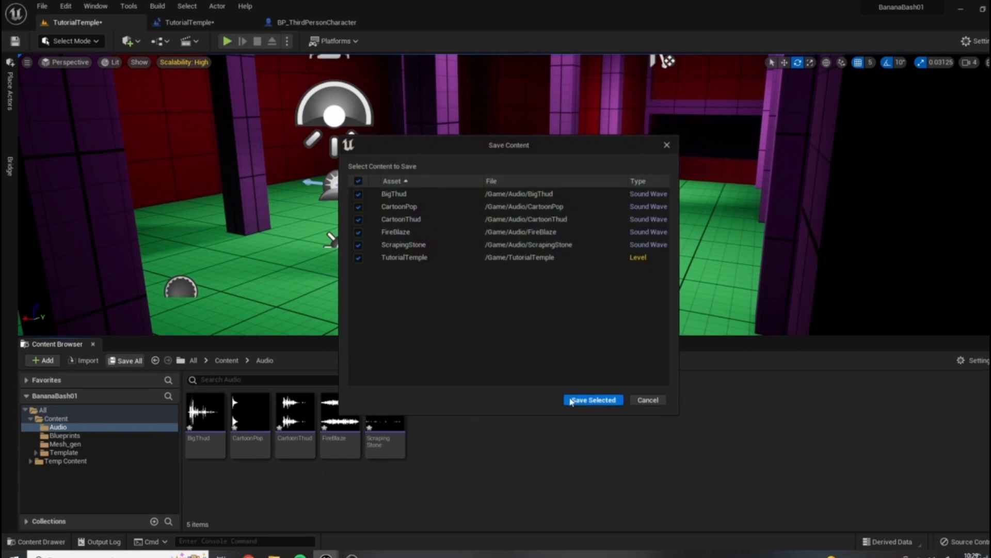
key(Return)
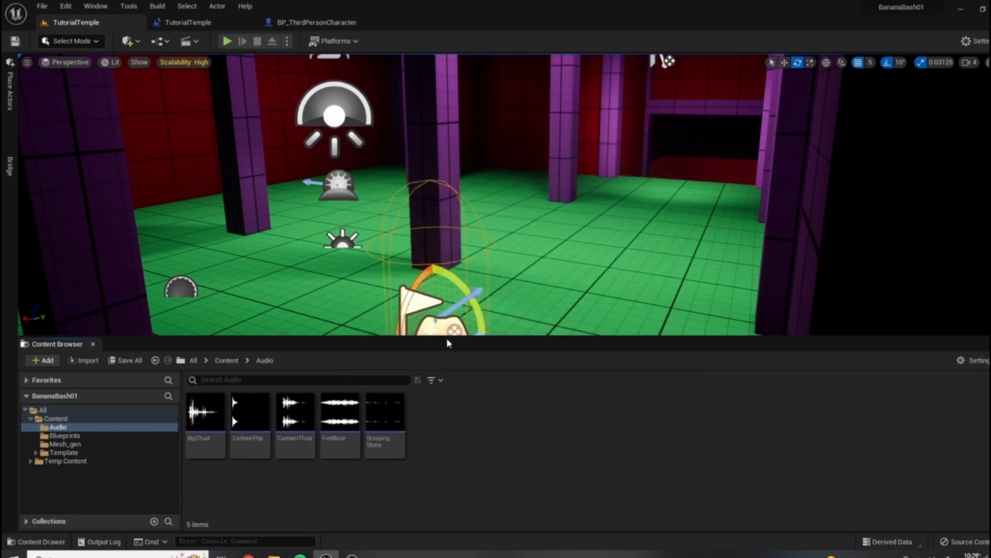
drag(454, 343, 453, 404)
Look through the Mesh_gen folder and examine the row of falling blocks above the narrow walkway in the level
right_drag(635, 329, 607, 311)
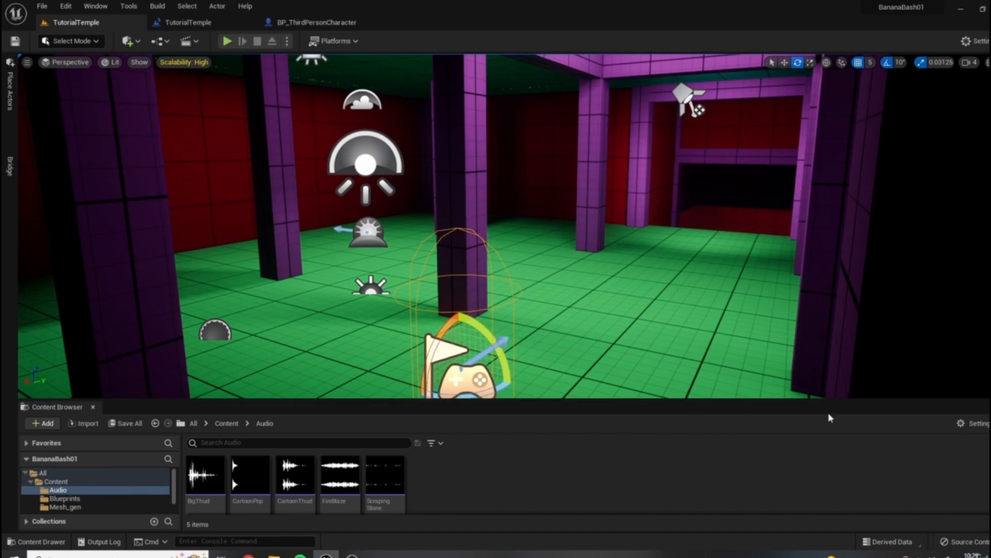
right_drag(661, 297, 662, 297)
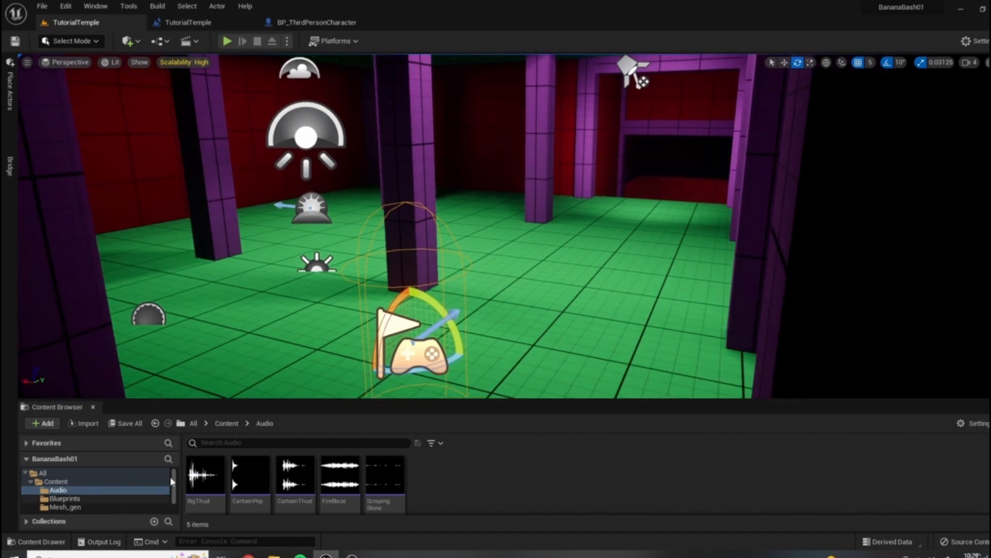
click(65, 507)
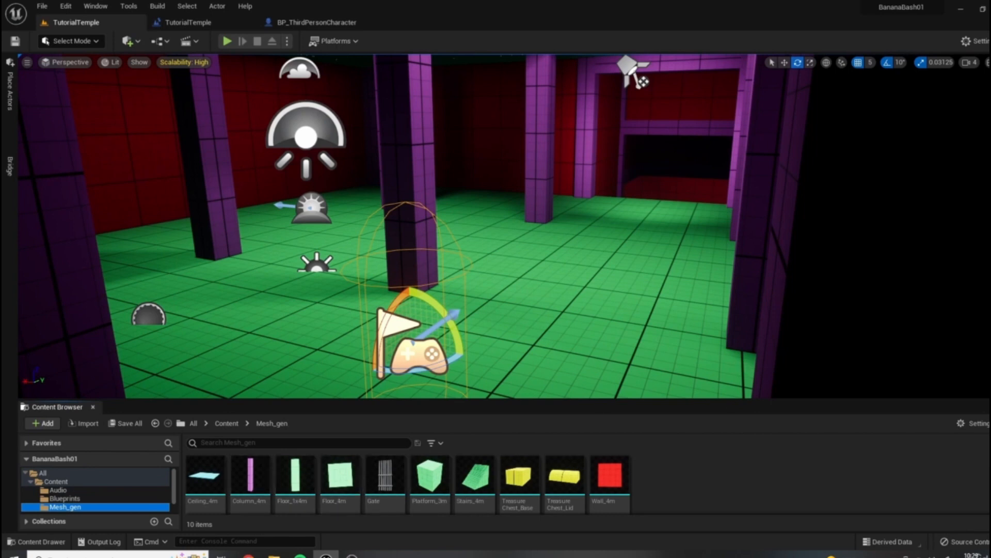
right_drag(560, 226, 615, 222)
key(w)
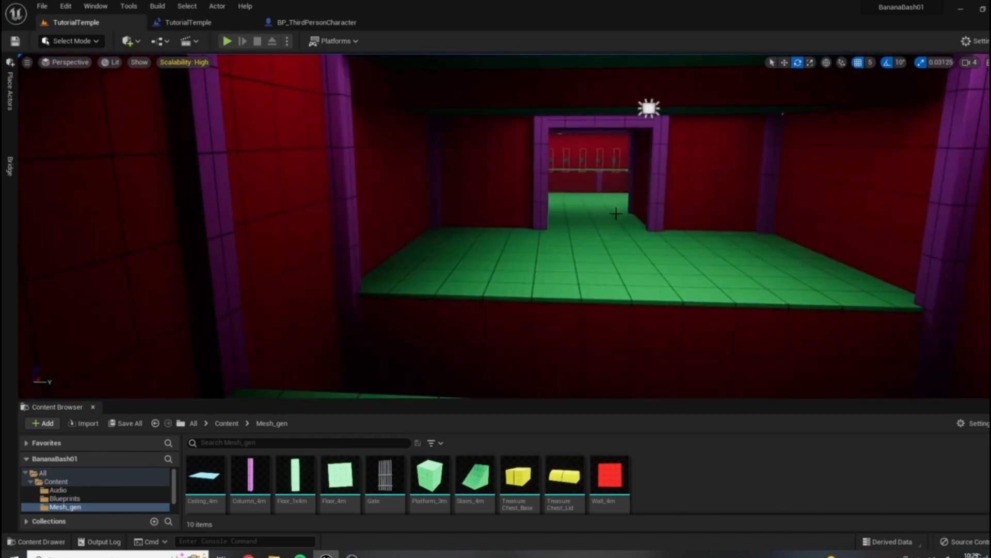
right_drag(541, 232, 541, 262)
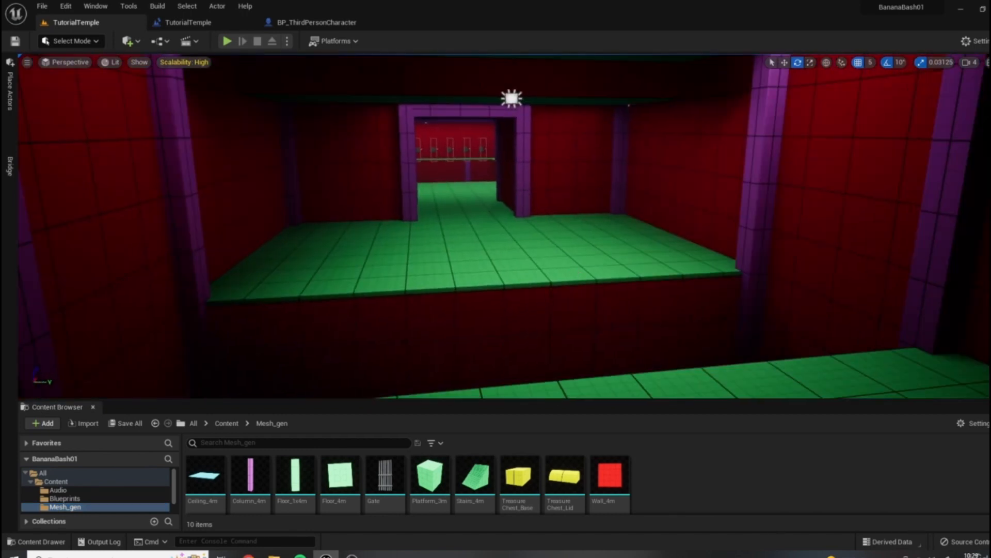
right_drag(684, 292, 684, 292)
key(w)
click(591, 104)
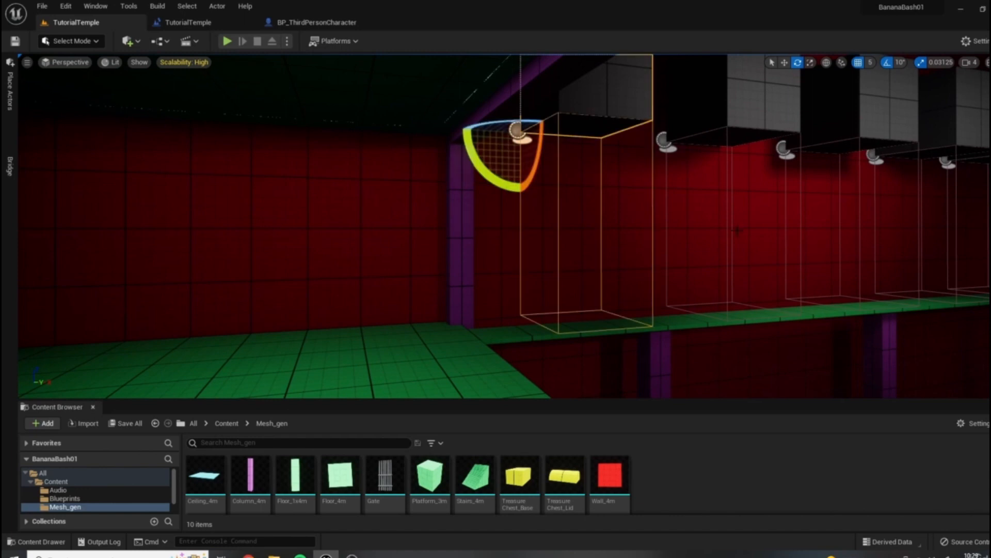
key(f)
Play-test the level from the floor beside the falling blocks, and stop the play session
right_click(376, 387)
click(397, 367)
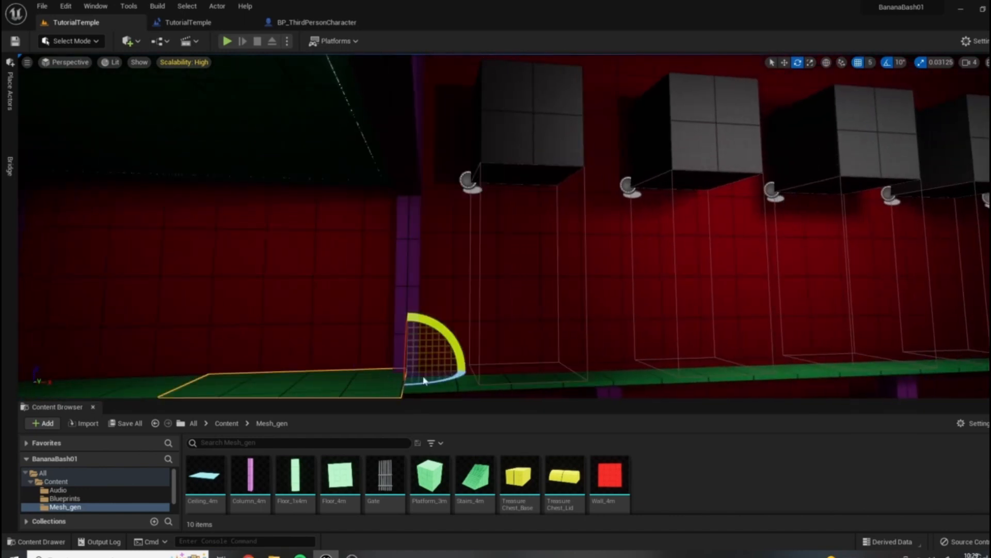
key(w)
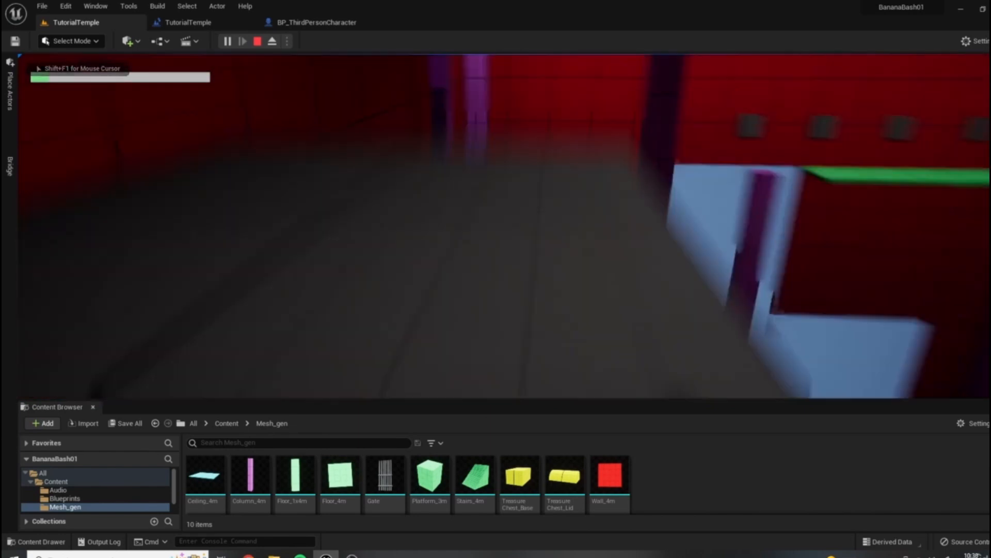
key(w)
key(Escape)
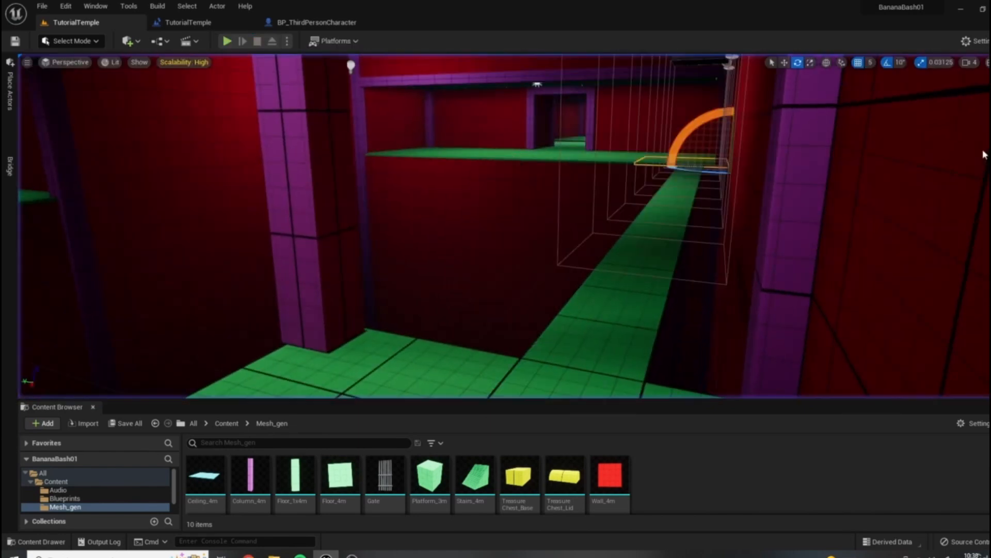
Open the BP_FallingBlock blueprint from the Blueprints folder, and close the TutorialTemple level blueprint and BP_ThirdPersonCharacter
right_drag(504, 225, 547, 282)
key(a)
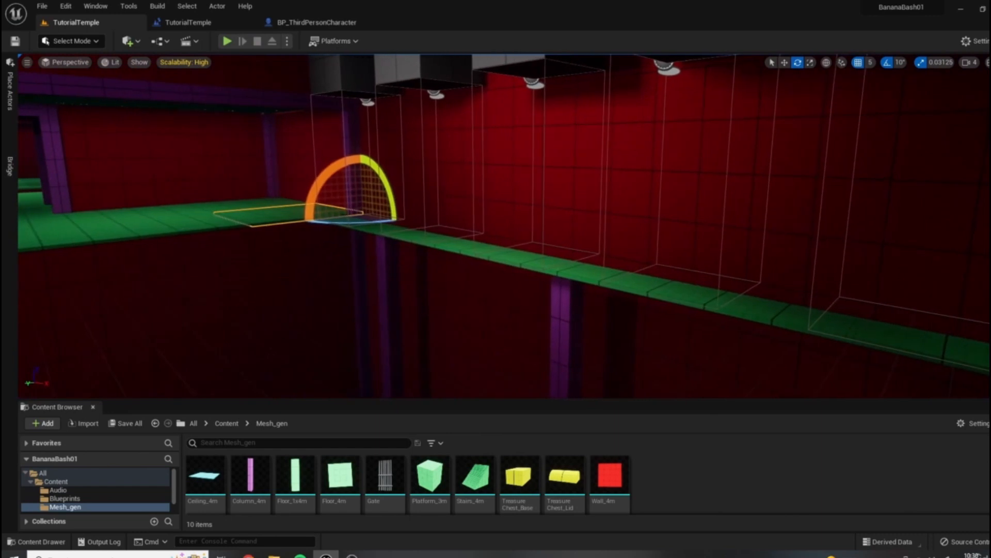
drag(550, 401, 563, 368)
right_drag(563, 362, 664, 191)
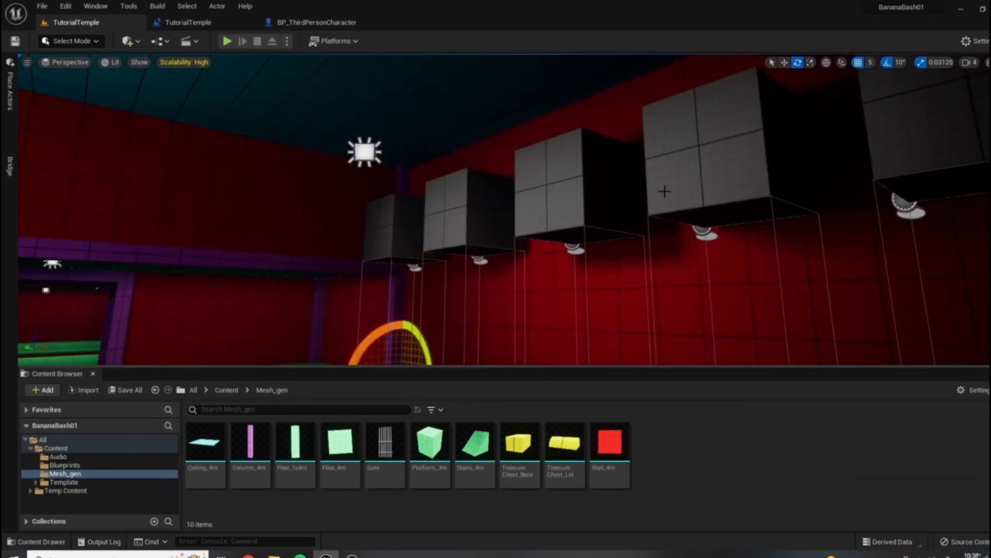
key(a)
right_drag(331, 217, 415, 337)
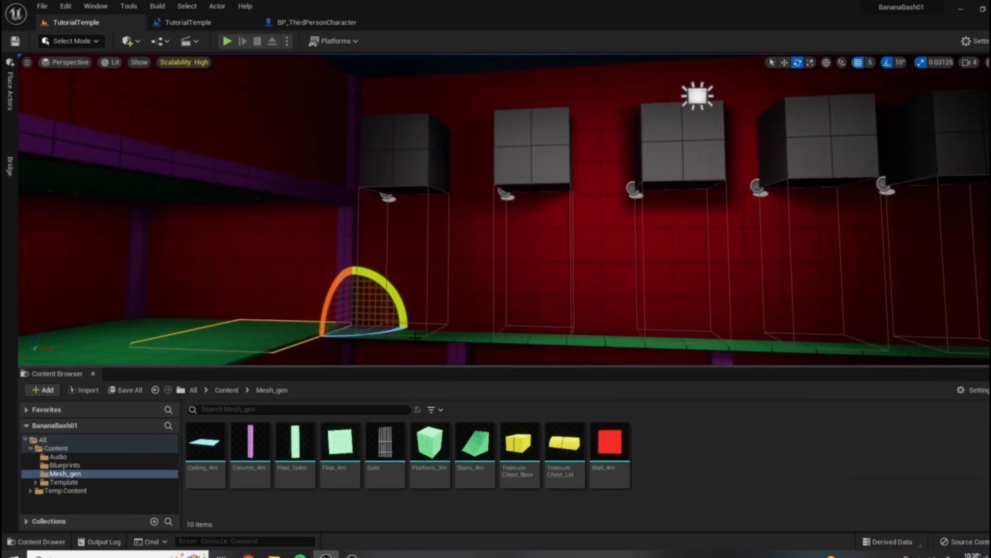
click(65, 465)
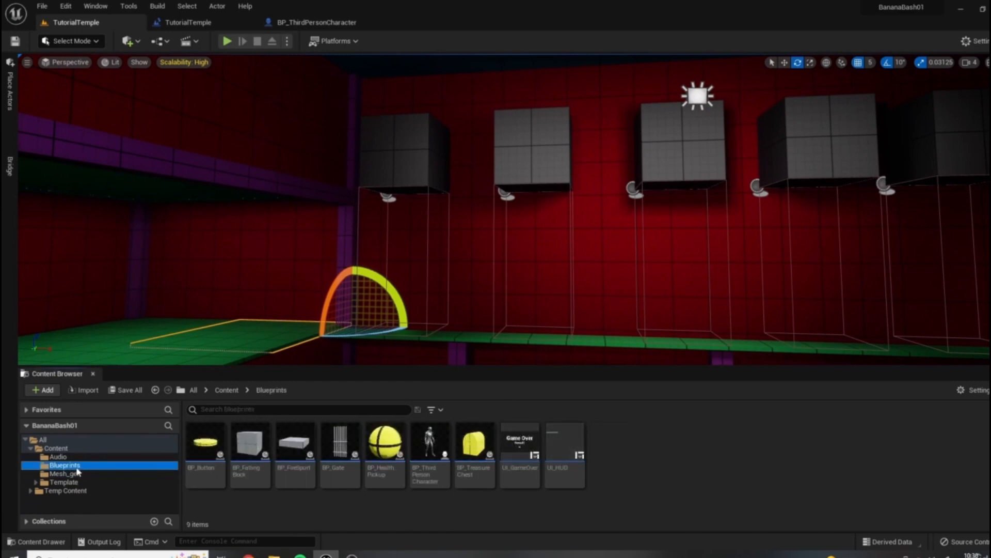
double_click(249, 449)
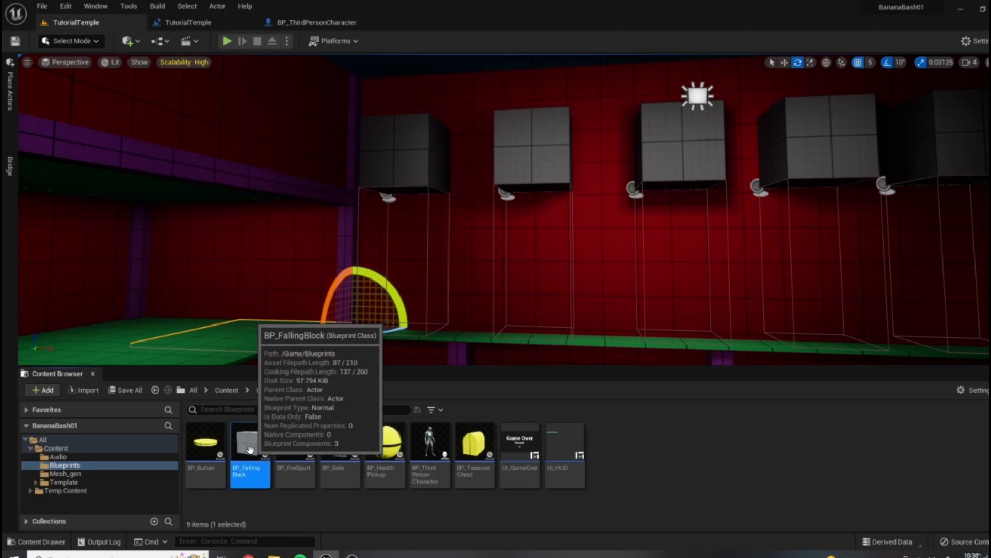
click(248, 22)
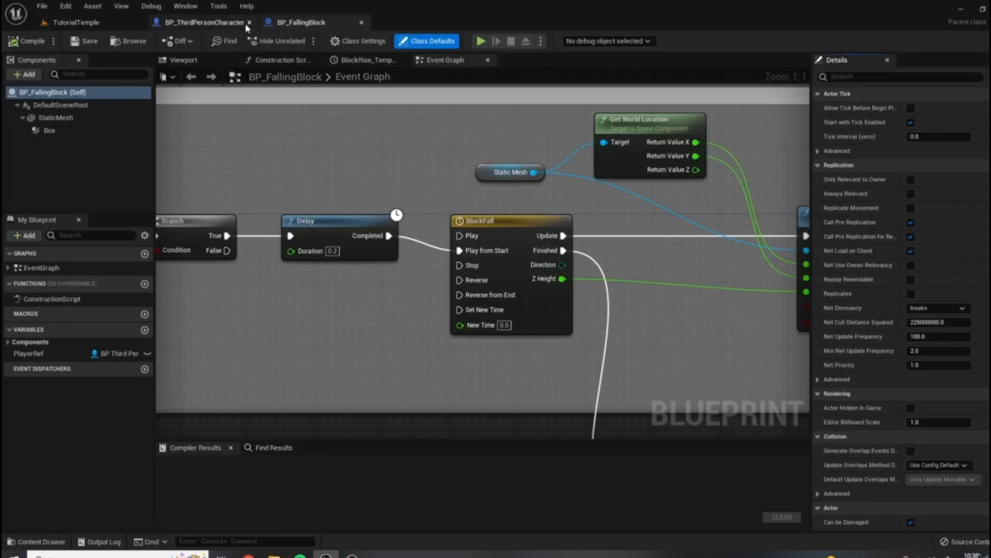
click(249, 23)
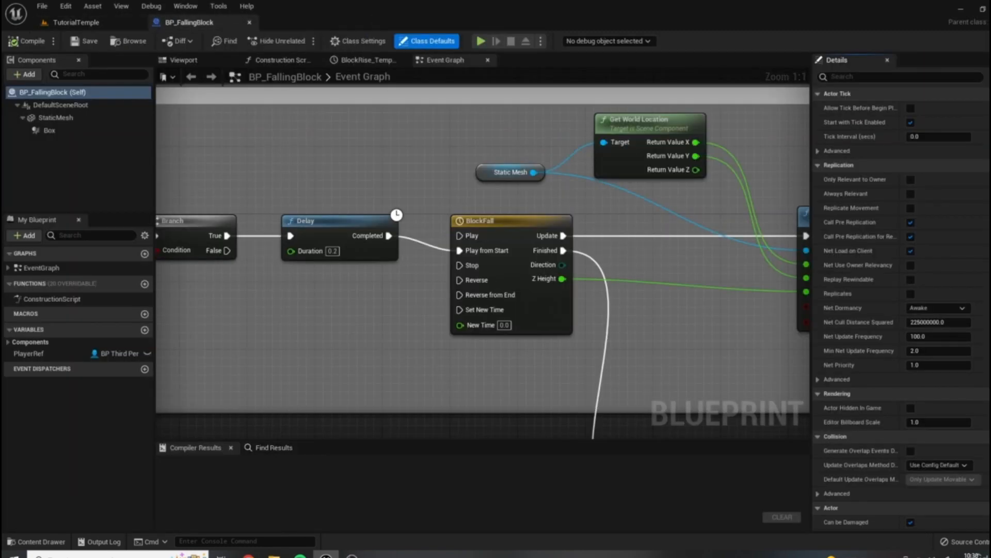
Add a comment titled Block Rise around the second Delay, the BlockRise timeline and their location nodes in the Event Graph
scroll(362, 253, down, 5)
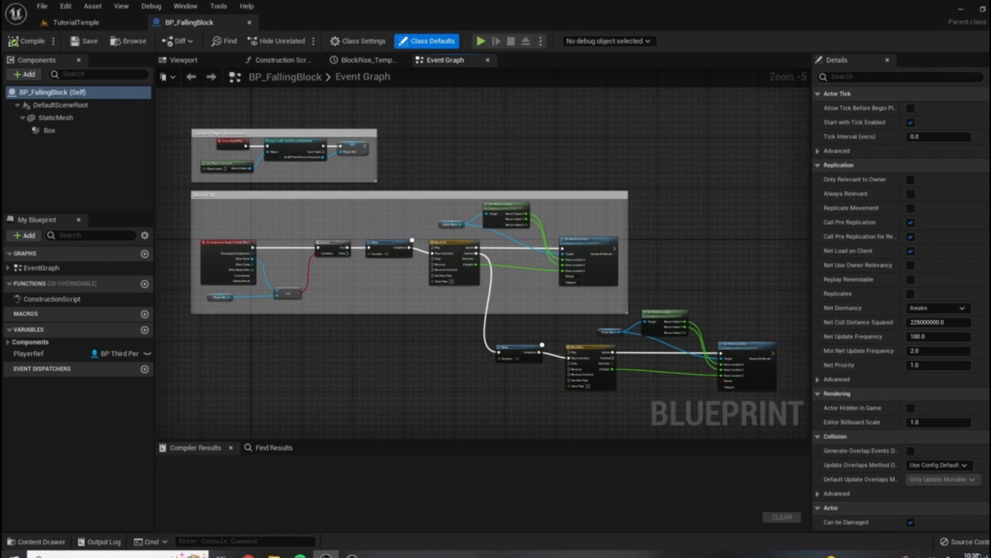
right_drag(329, 136, 377, 168)
right_drag(710, 402, 601, 255)
scroll(507, 236, up, 2)
drag(365, 177, 789, 349)
text(c)
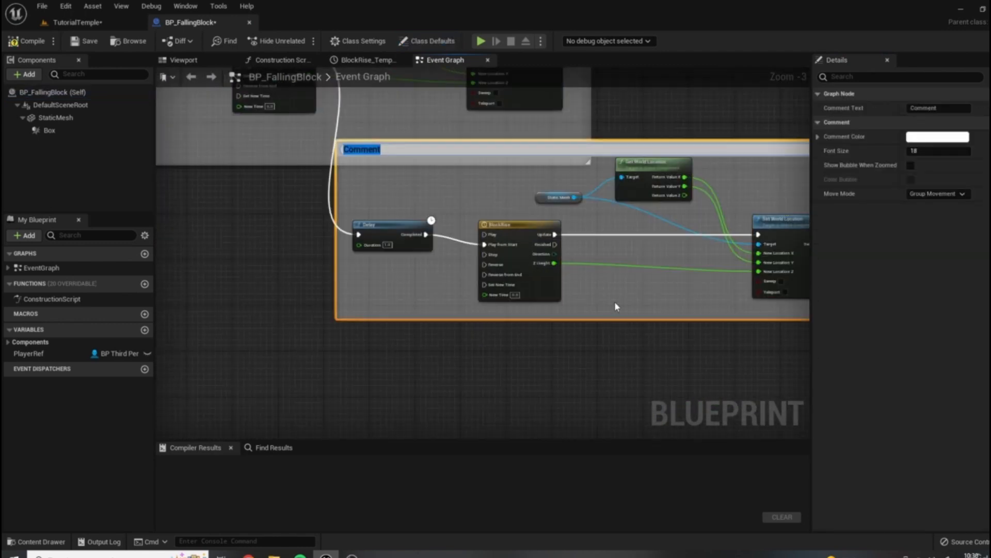
text(Block Rise)
key(Return)
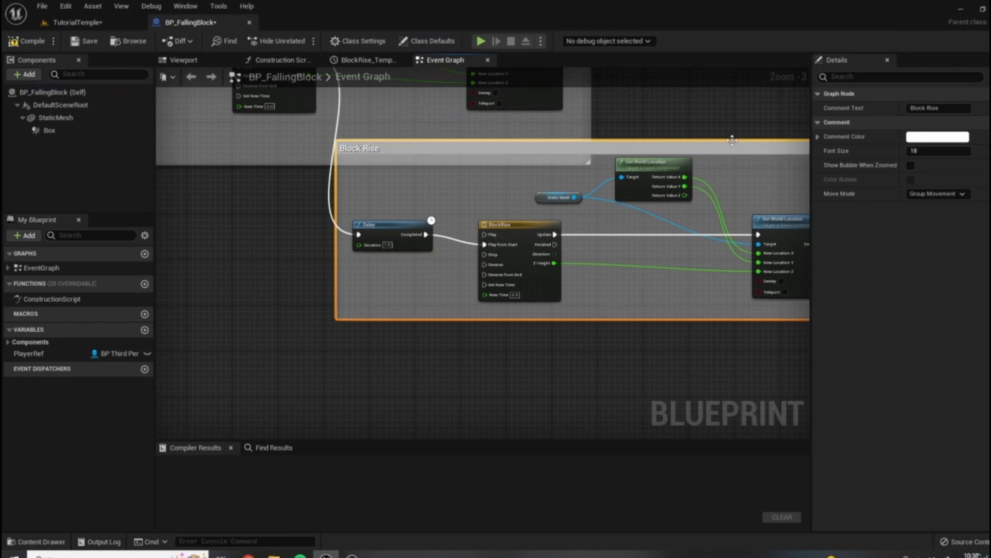
Move the Block Rise comment group down so it sits clear of the comment box above it
drag(660, 163, 717, 185)
scroll(586, 191, down, 2)
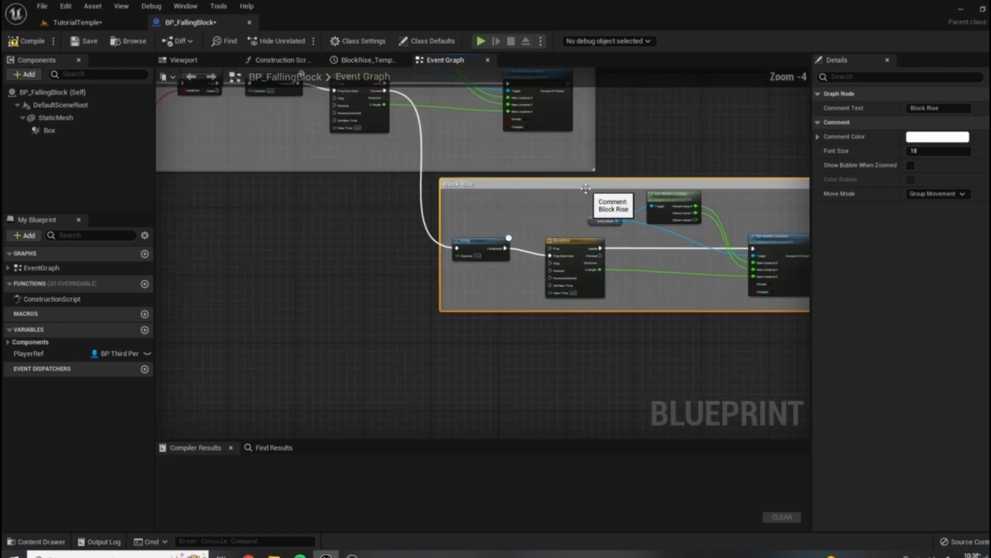
right_drag(499, 73, 584, 115)
right_drag(743, 157, 622, 243)
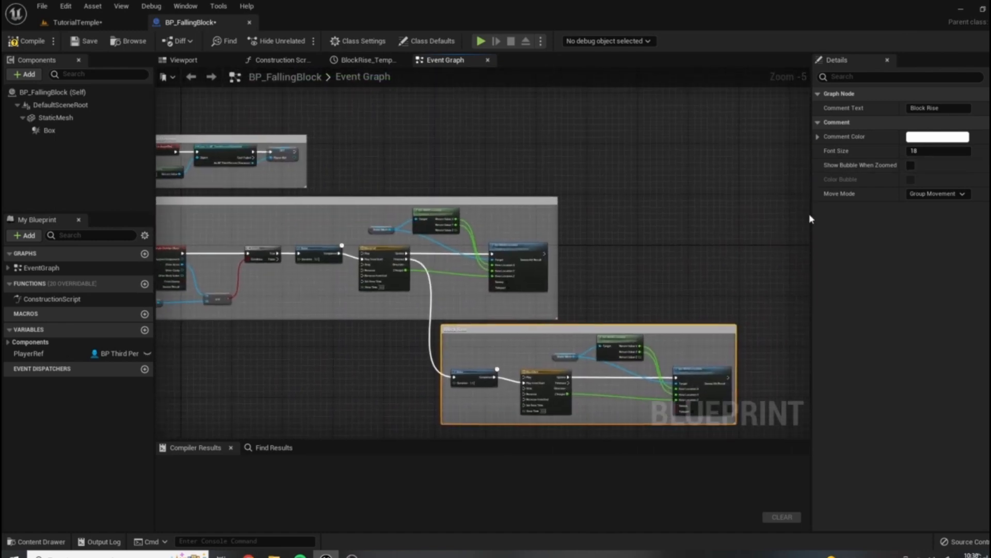
Enlarge the graph area by narrowing the Details panel, and review the Create Player Reference, Block Fall and Block Rise node groups
drag(811, 226, 953, 226)
right_drag(621, 270, 857, 188)
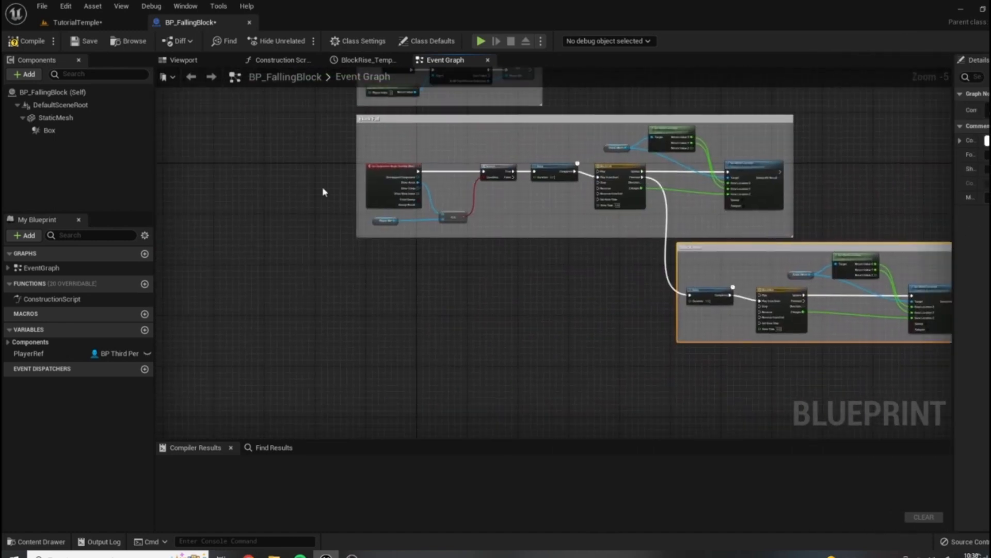
right_drag(548, 211, 427, 303)
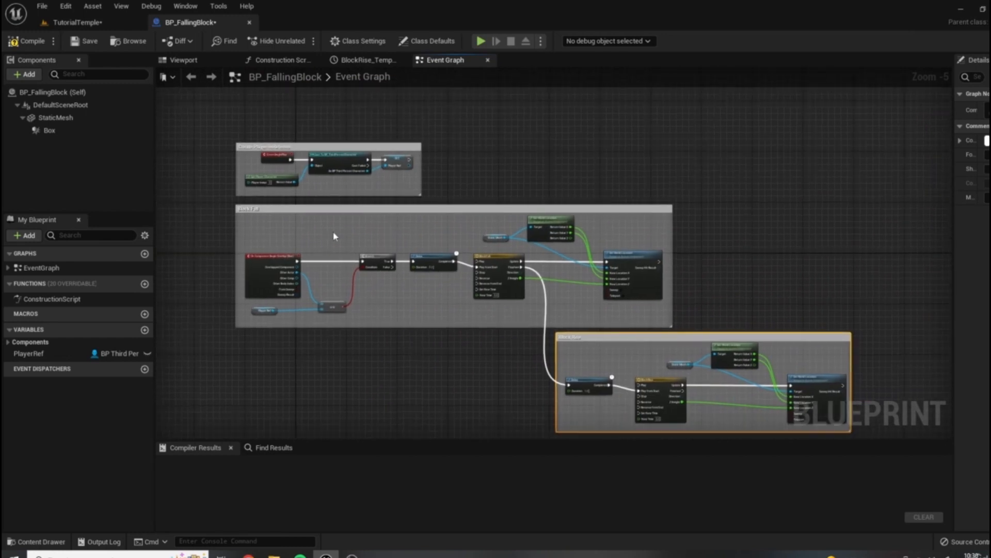
right_drag(817, 316, 711, 250)
scroll(362, 298, up, 2)
right_drag(339, 202, 520, 419)
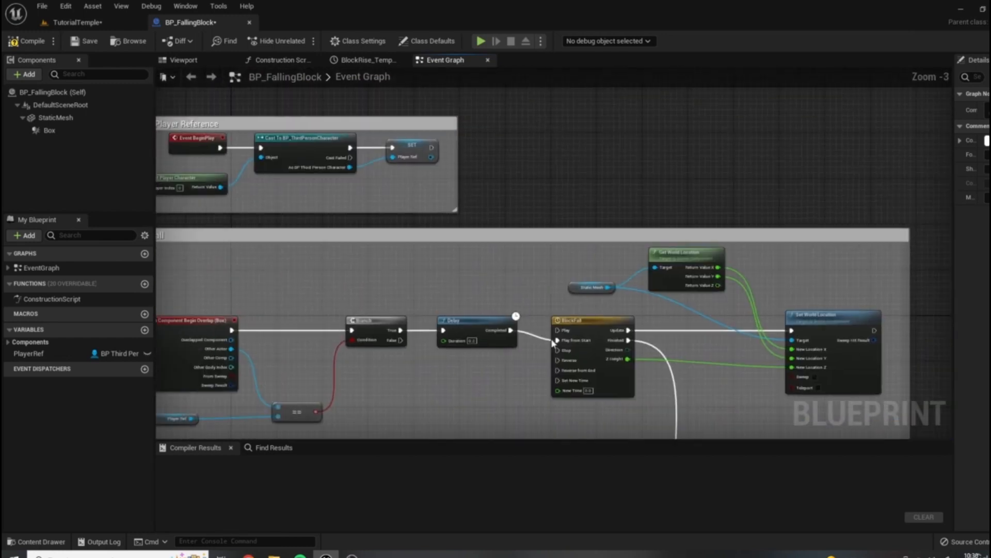
right_drag(312, 219, 321, 282)
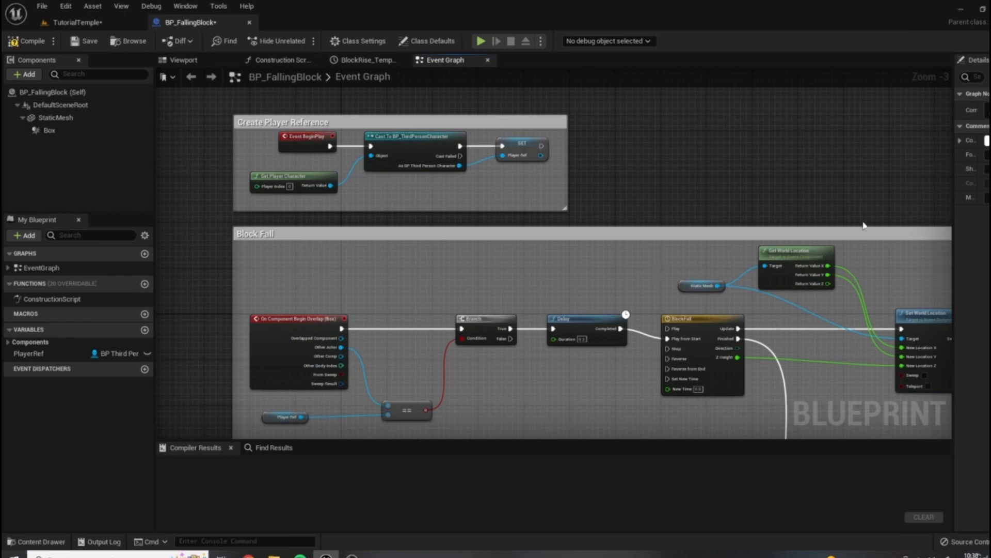
right_drag(399, 256, 335, 145)
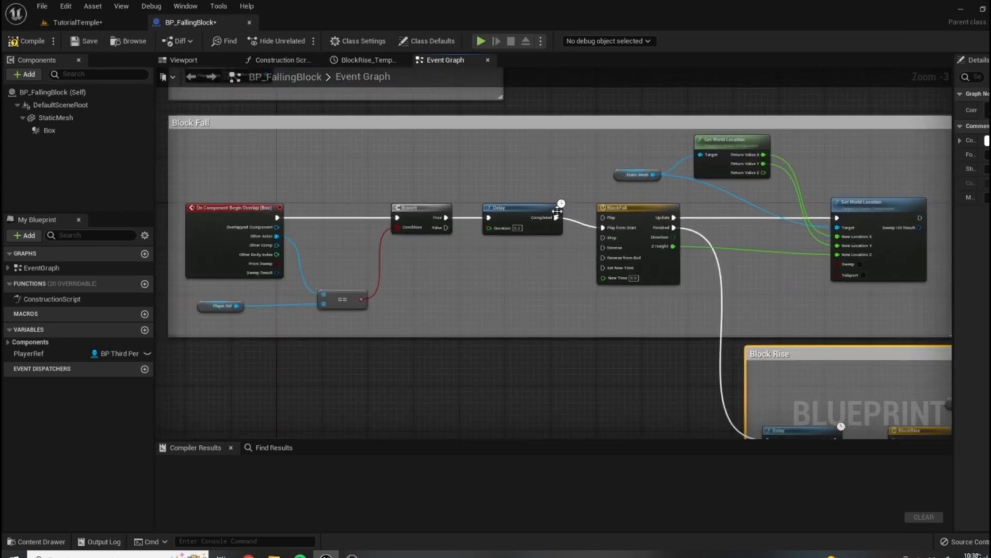
right_drag(757, 211, 539, 118)
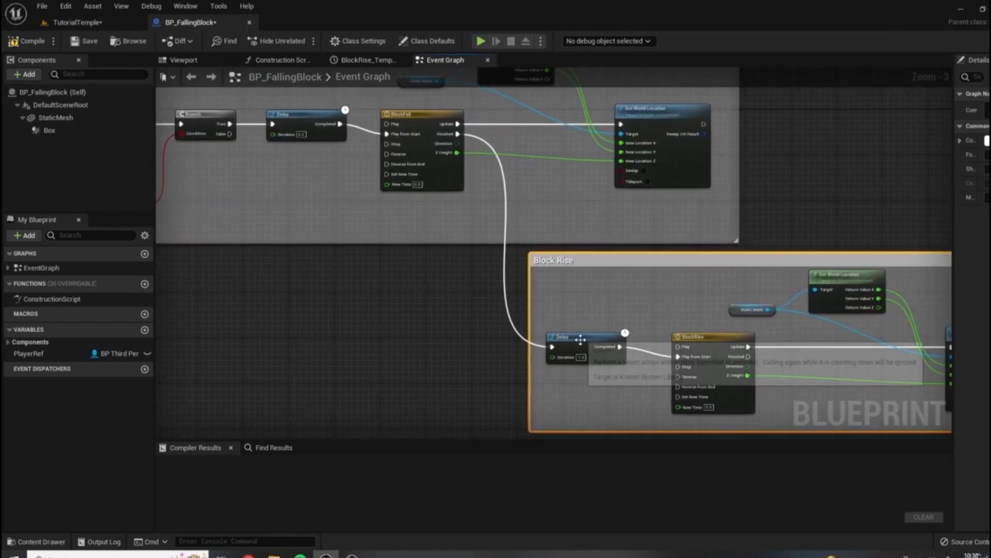
Shift the Block Rise comment group further right to make room before its Delay node for another node
right_drag(577, 282, 548, 270)
drag(579, 252, 677, 258)
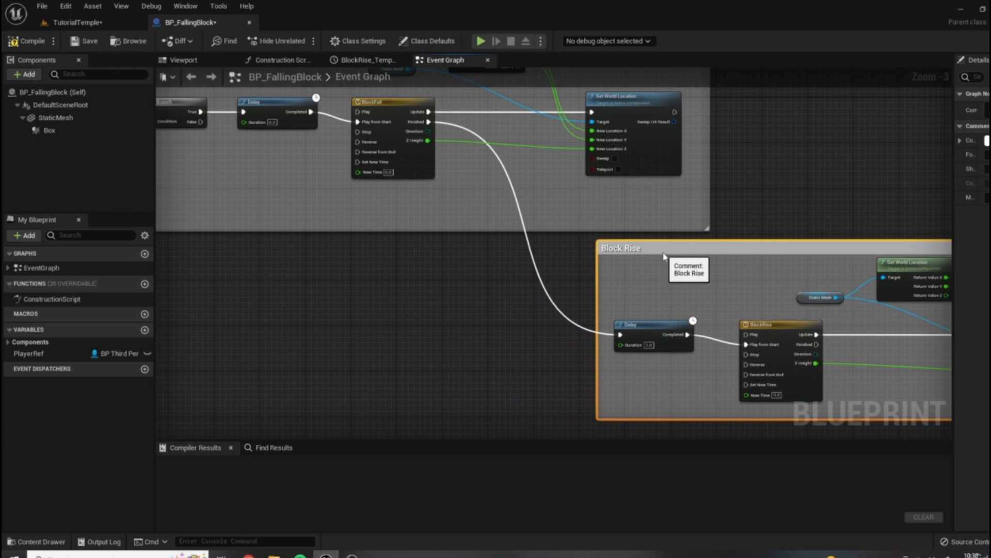
right_drag(718, 206, 752, 267)
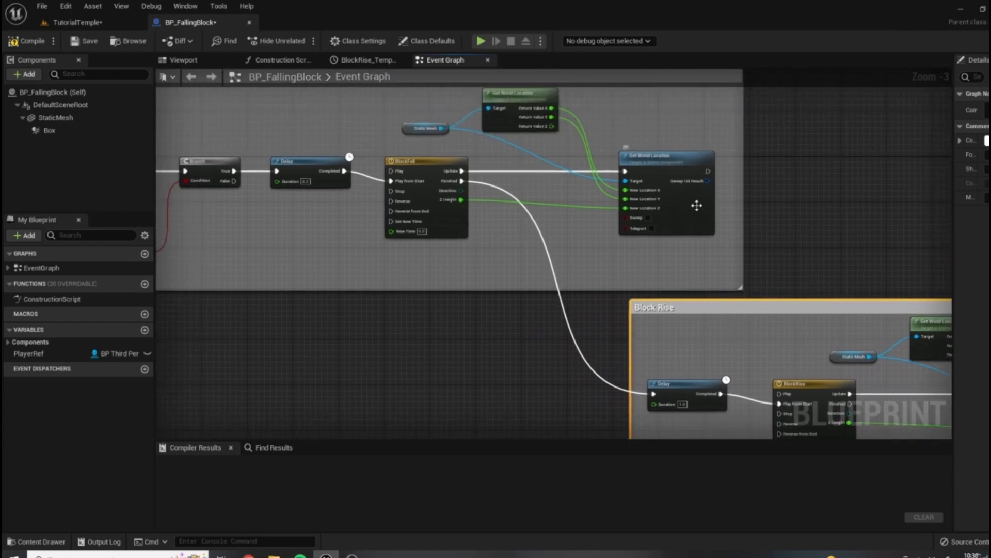
right_drag(823, 413, 767, 357)
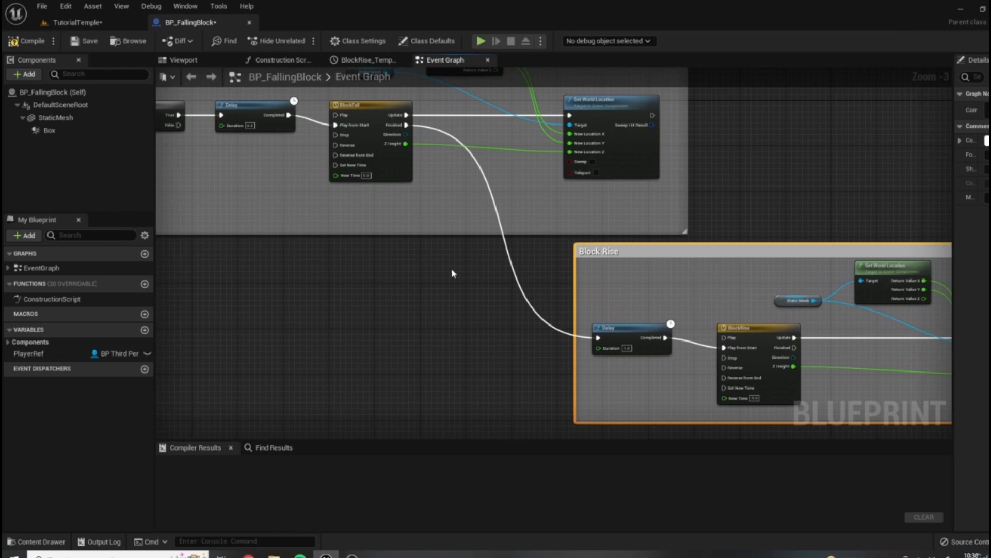
right_drag(165, 174, 310, 182)
scroll(263, 181, down, 1)
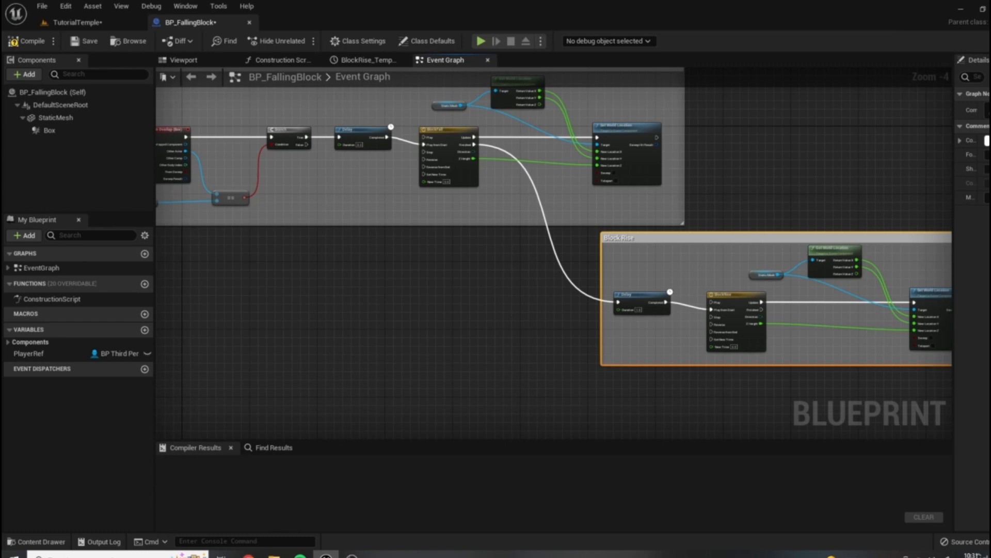
scroll(631, 268, up, 1)
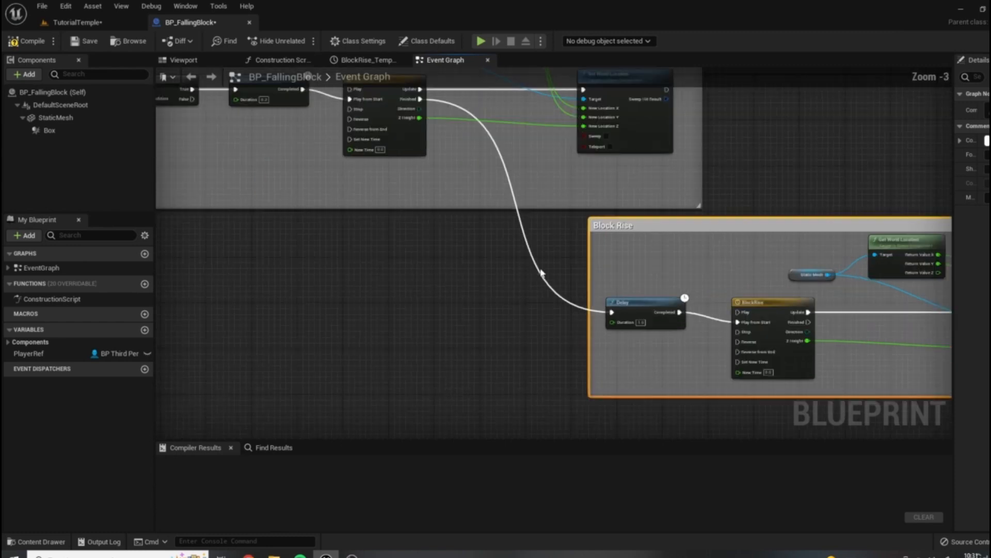
Insert a Play Sound at Location node between BlockFall's Finished output and the Block Rise Delay, aligned with the Delay
right_drag(483, 265, 556, 277)
drag(493, 110, 534, 333)
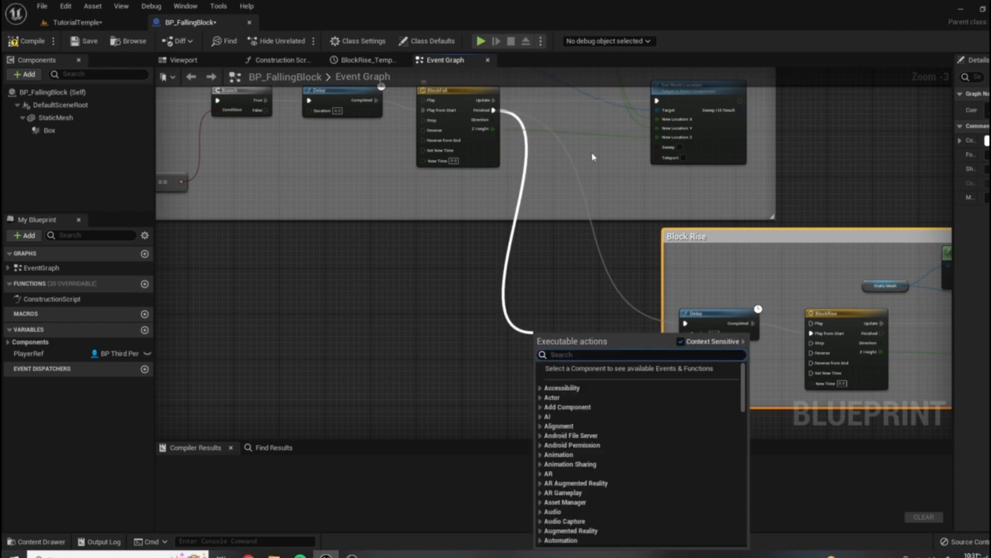
text(play sound)
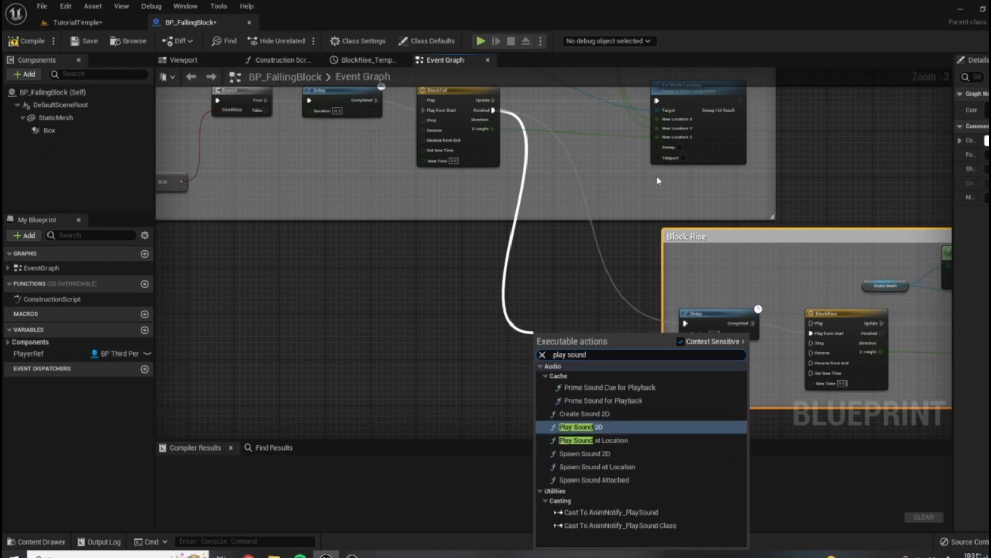
click(632, 440)
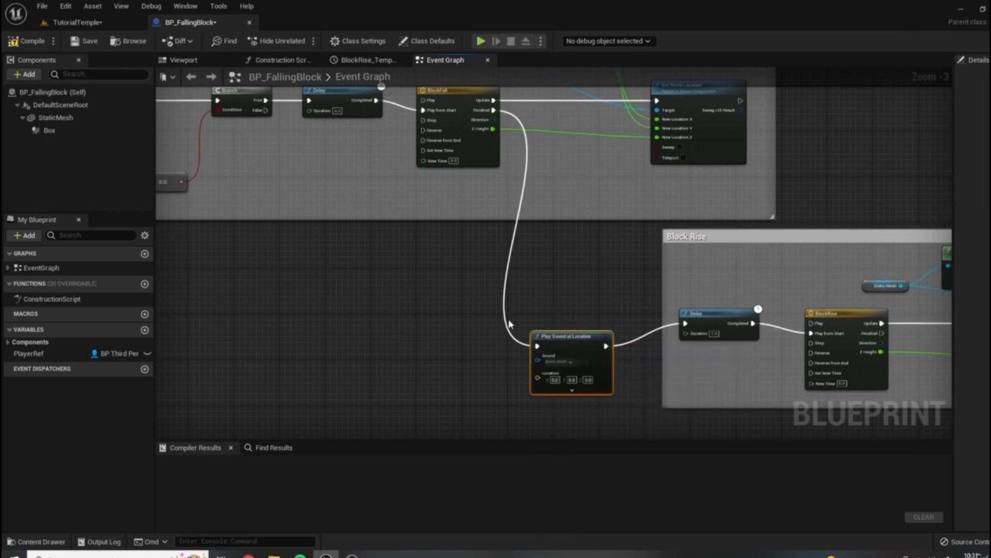
scroll(584, 309, up, 2)
drag(578, 314, 575, 333)
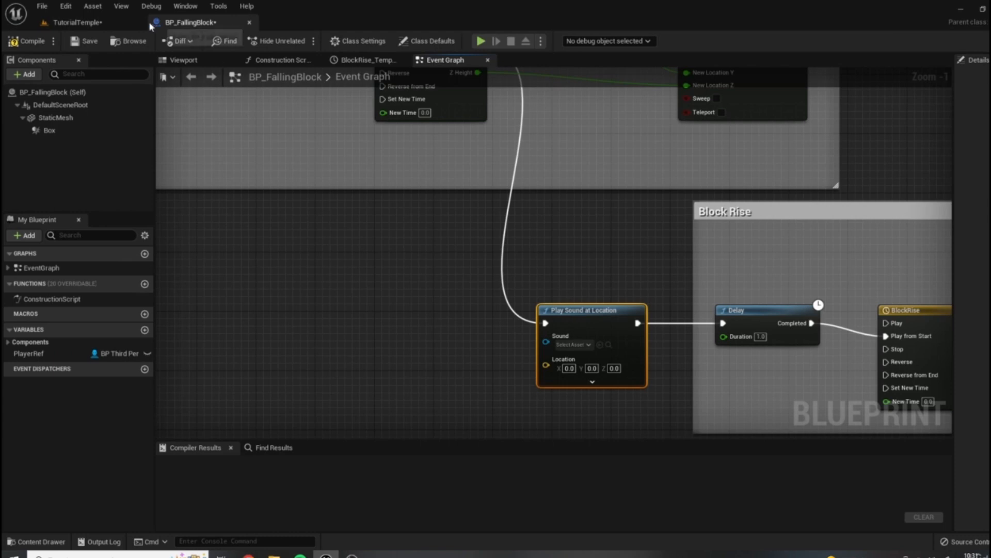
Set the Play Sound at Location node's sound to CartoonThud
click(82, 22)
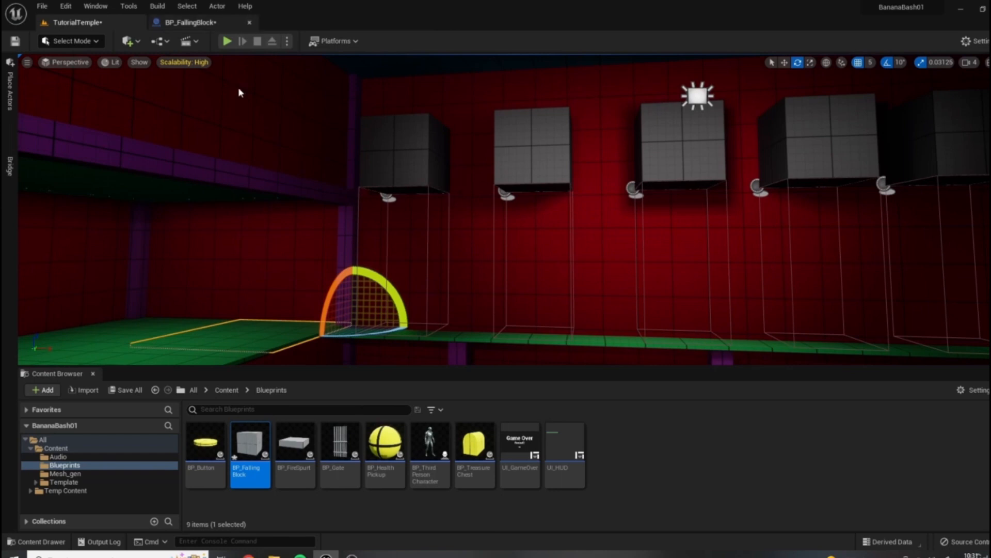
click(190, 22)
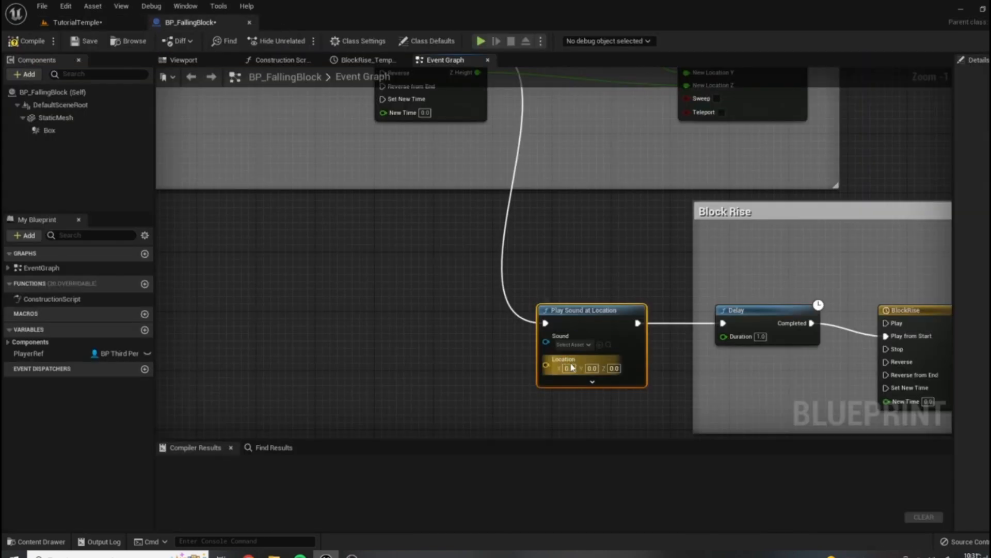
right_drag(752, 396, 847, 333)
scroll(806, 292, up, 1)
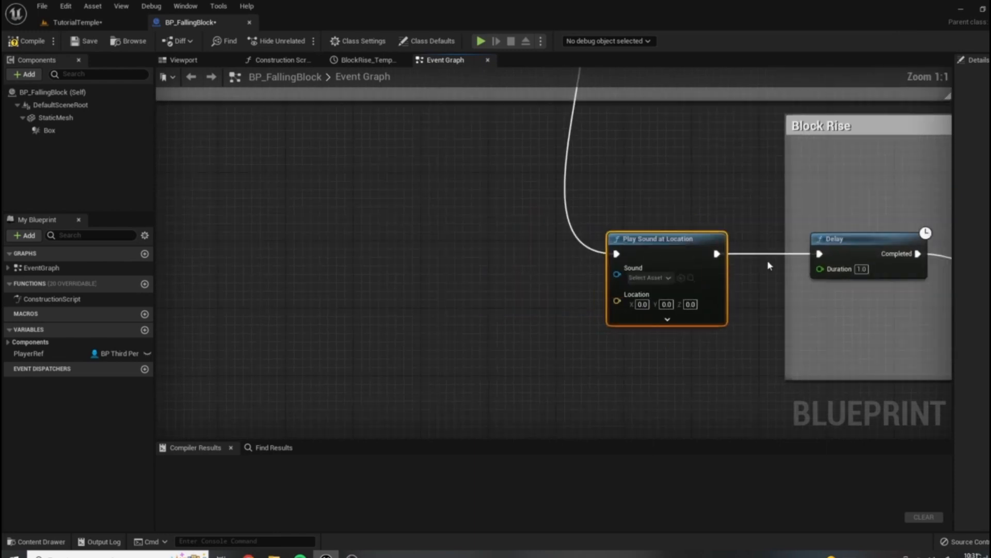
click(660, 283)
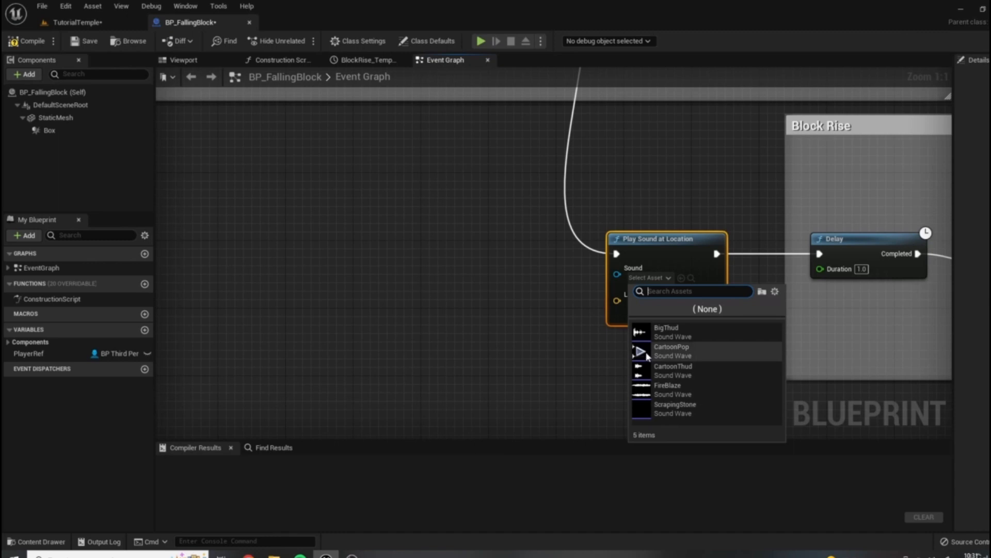
click(559, 339)
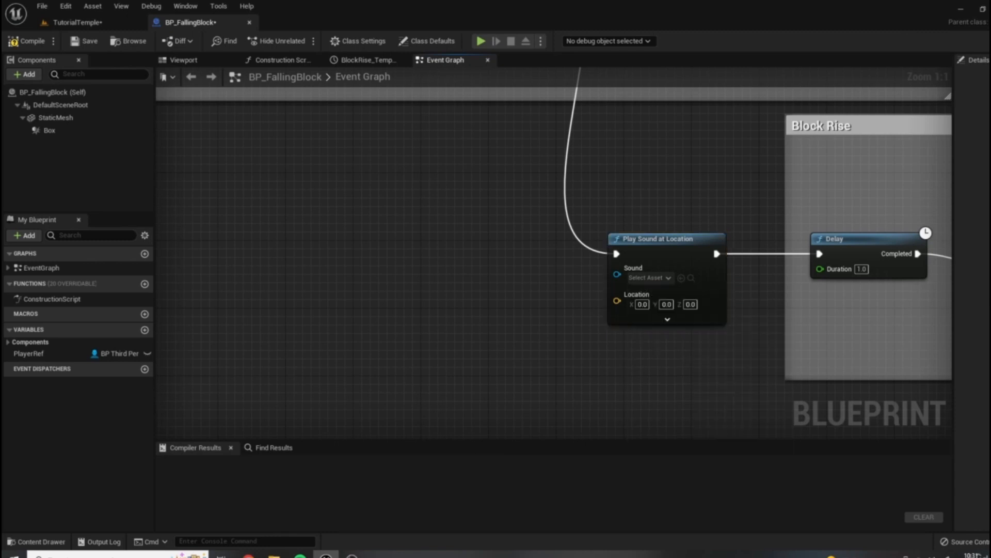
click(649, 278)
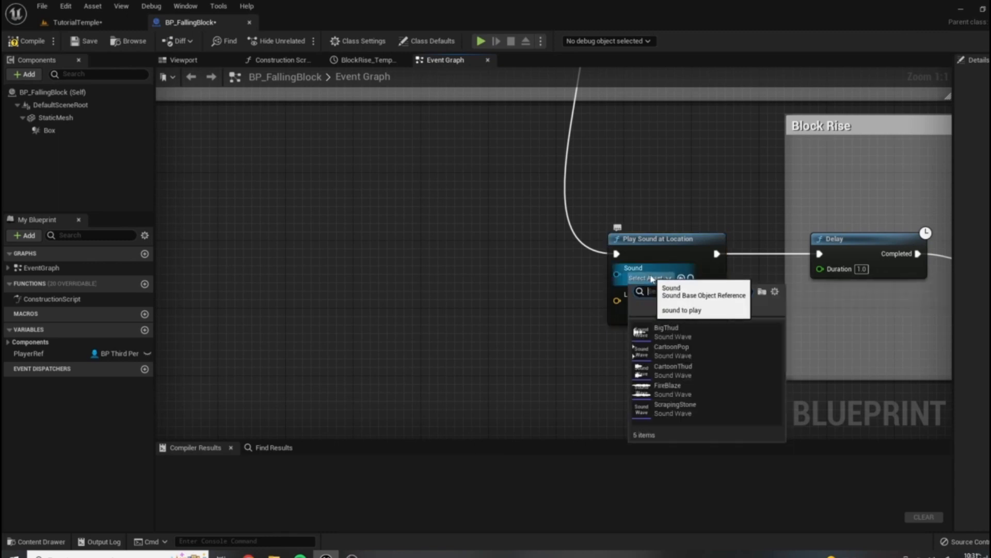
click(681, 372)
Preview the CartoonThud sound in the level's Audio folder, and return to the BP_FallingBlock graph
right_drag(457, 255, 331, 268)
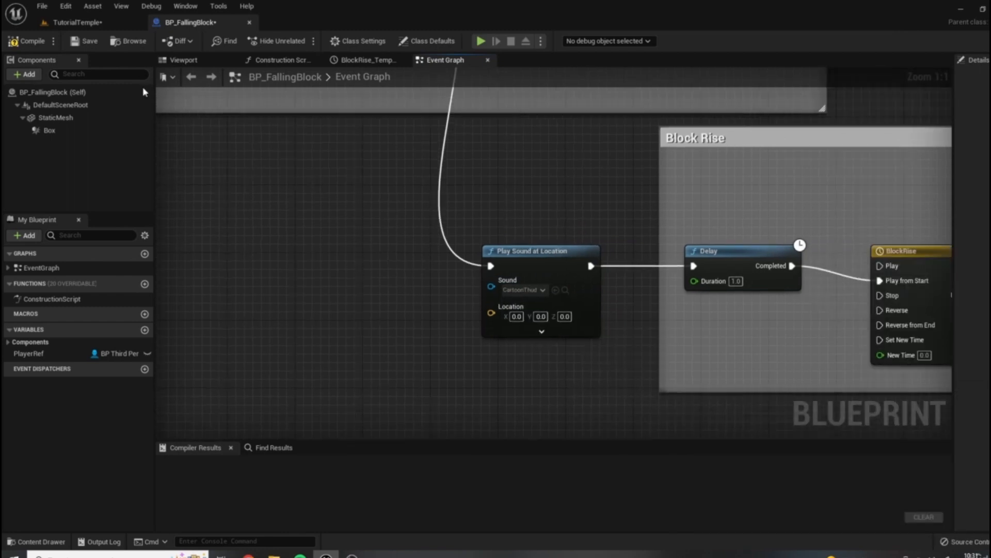
click(105, 25)
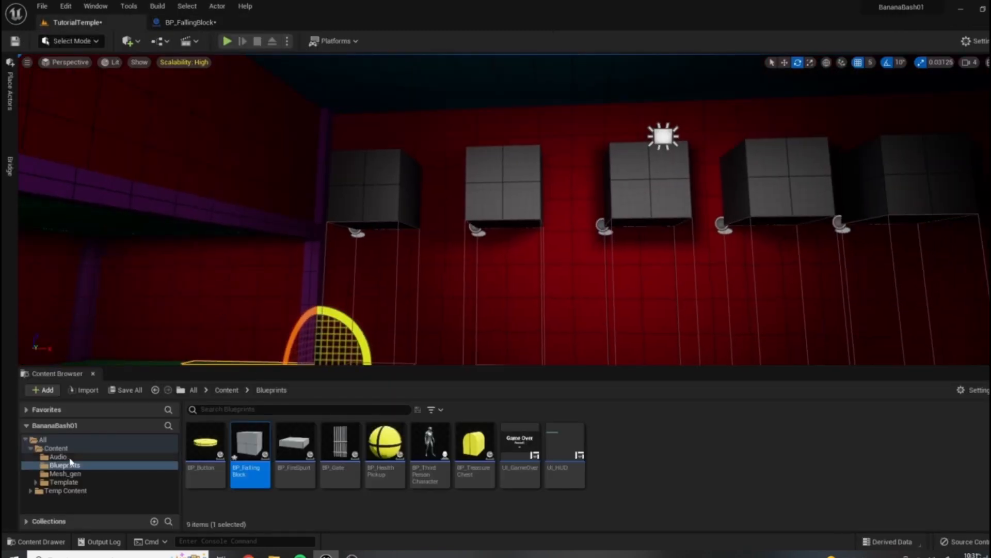
click(57, 457)
click(294, 443)
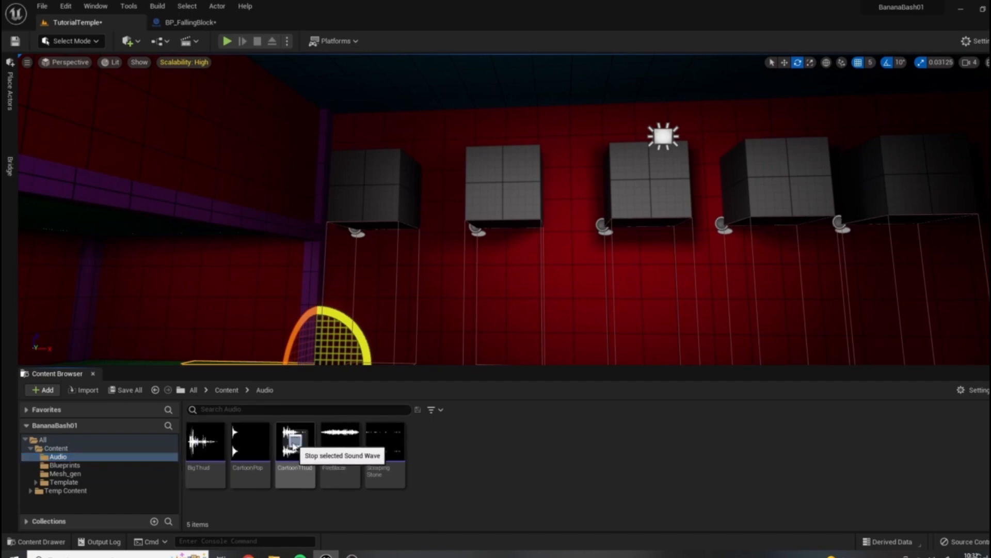
right_drag(370, 287, 356, 310)
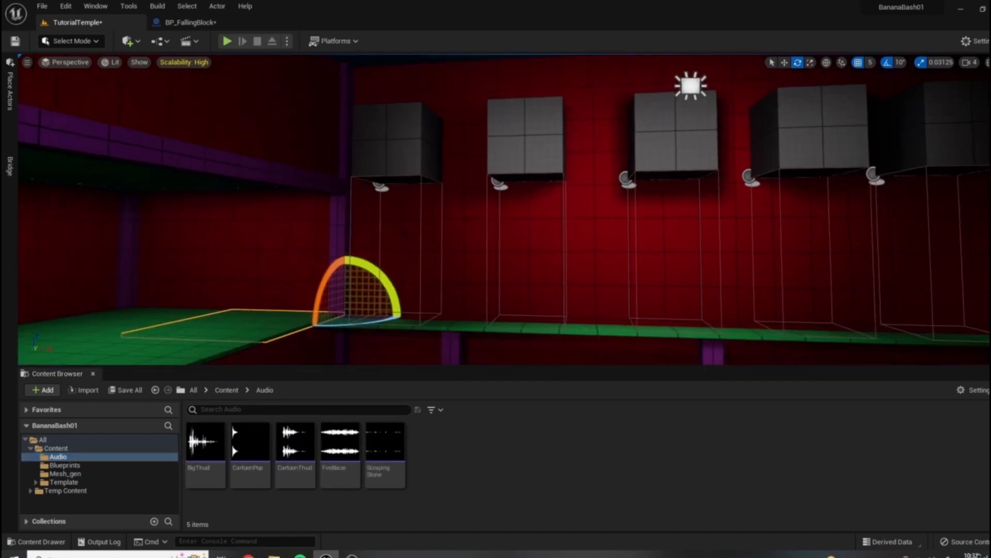
click(190, 22)
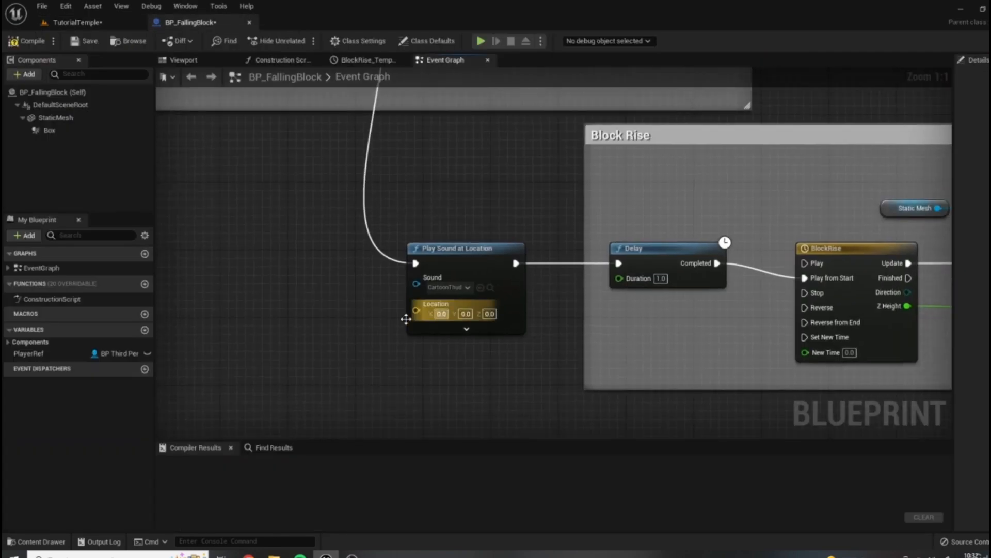
Feed a Get Actor Location node into the Play Sound node's Location, place it alongside, and compile and save the blueprint
right_drag(335, 342, 420, 348)
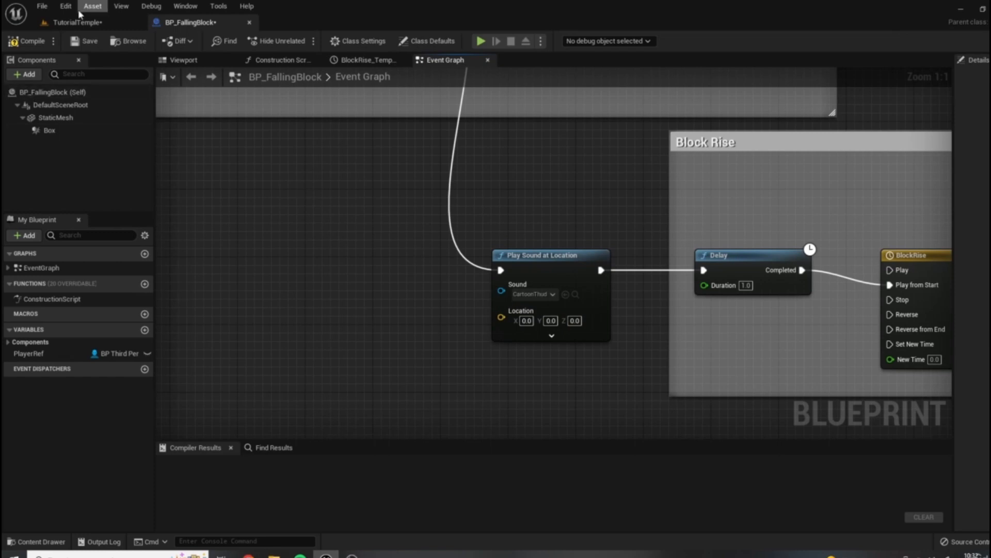
right_drag(504, 305, 548, 290)
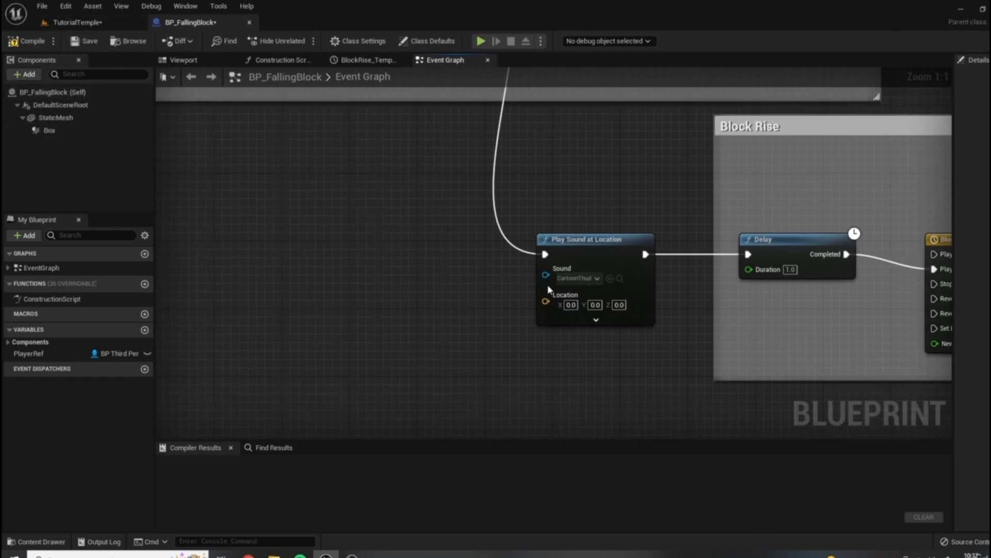
right_click(310, 308)
text(get actor locati)
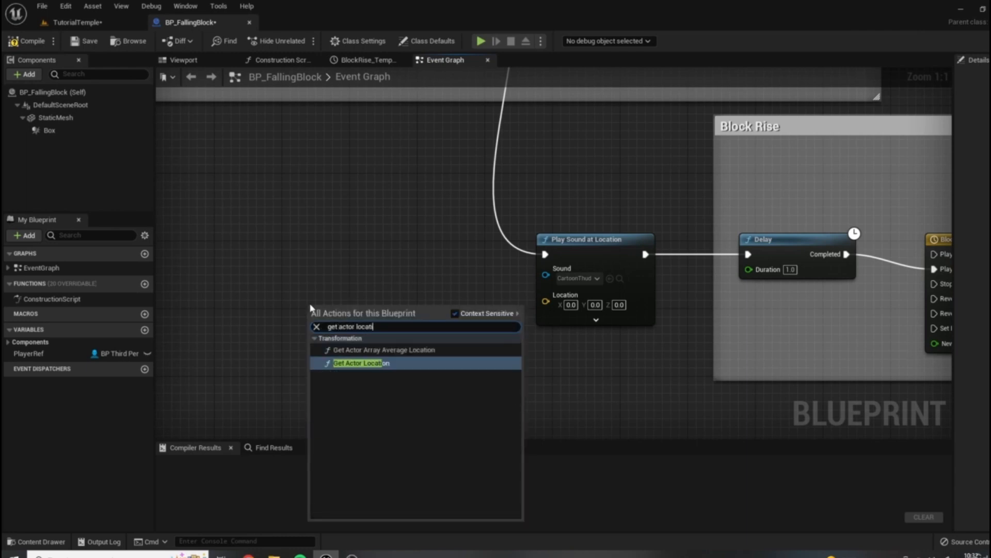
click(359, 363)
drag(417, 339, 546, 298)
drag(374, 325, 459, 291)
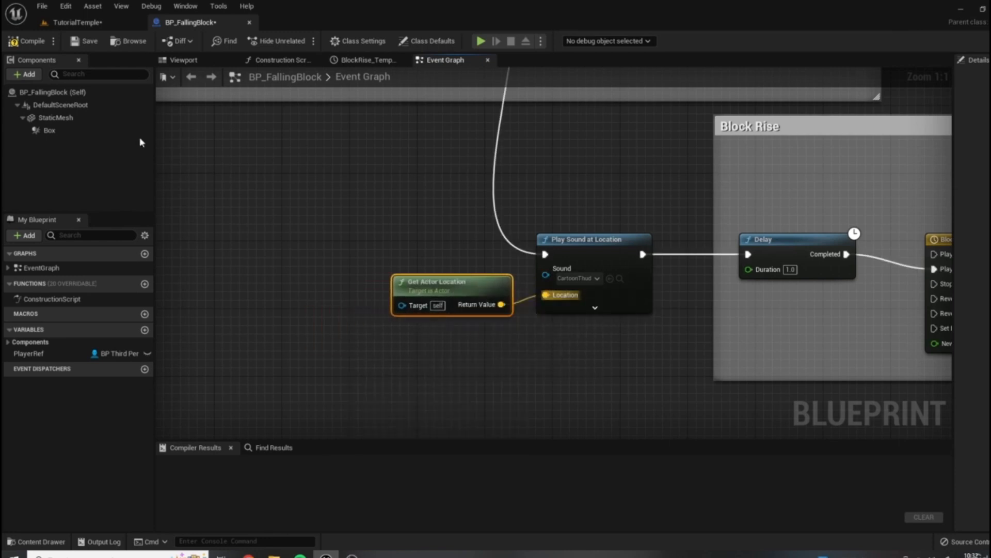
click(27, 41)
click(101, 43)
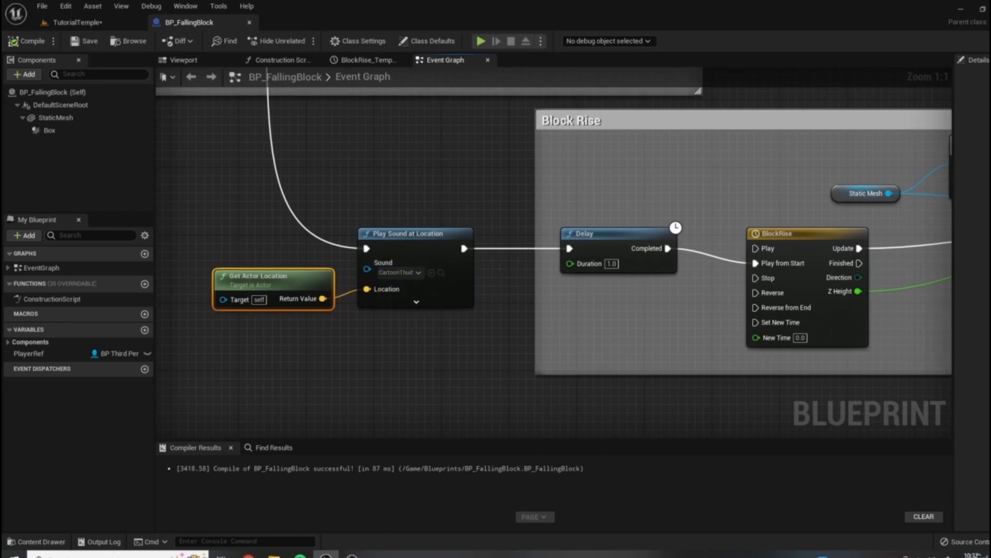
Play-test TutorialTemple from the floor near the falling blocks to hear the landing sound, and stop the play session
click(78, 22)
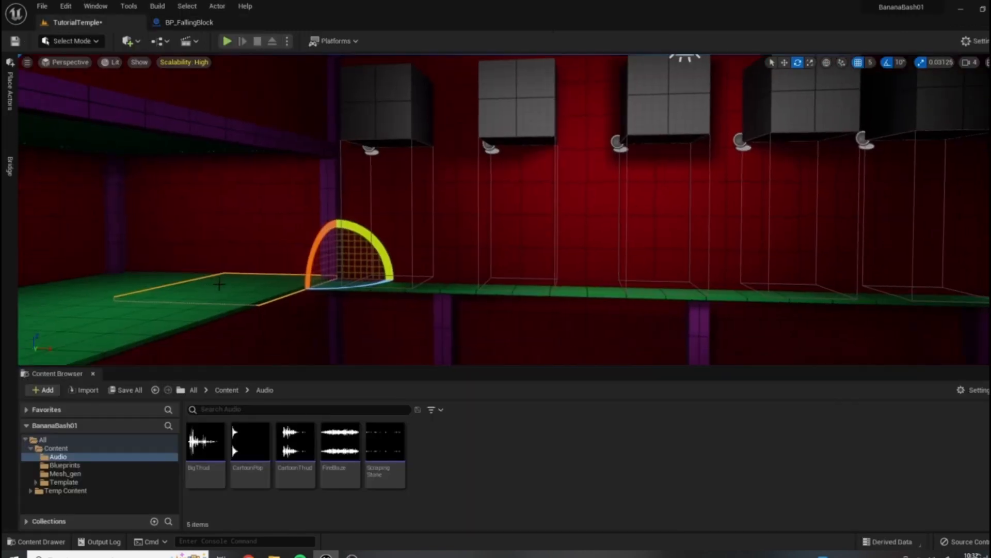
right_click(219, 284)
click(266, 274)
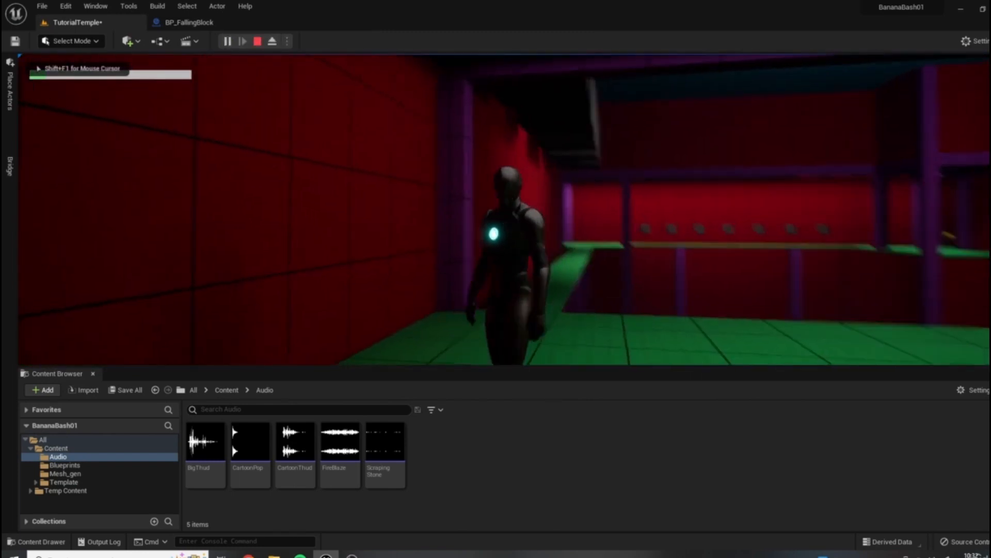
key(w)
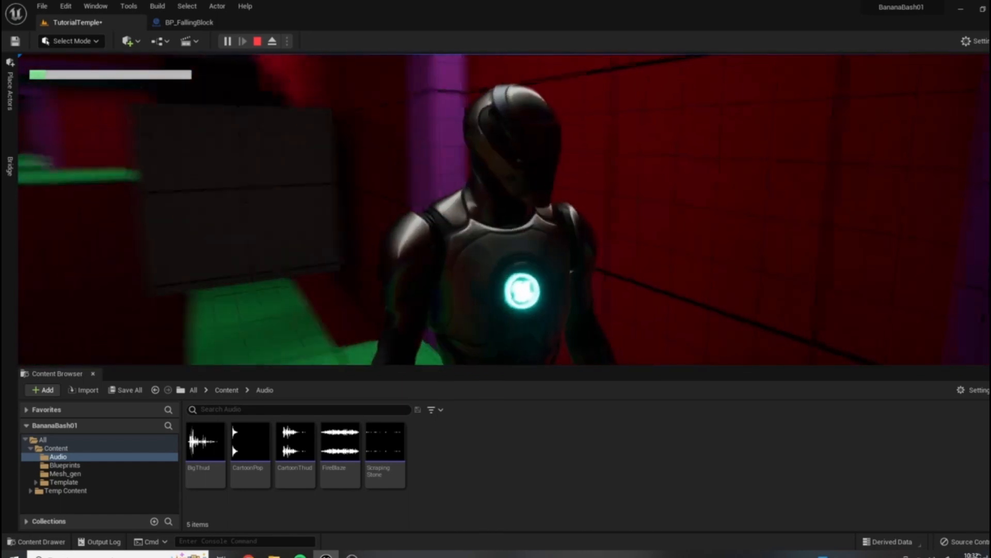
key(Escape)
right_drag(495, 209, 671, 207)
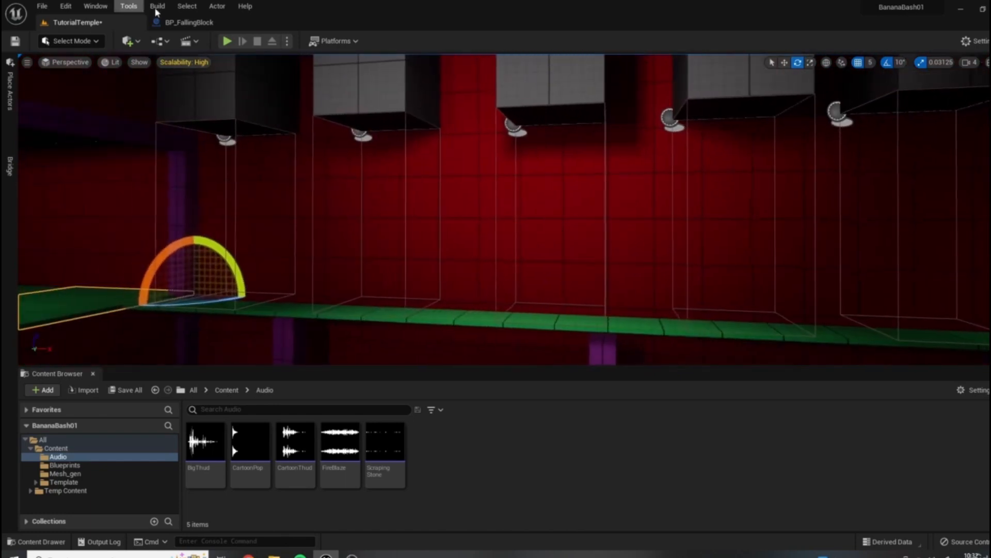
Examine the row of falling blocks in TutorialTemple alongside the landing-sound nodes in the BP_FallingBlock graph
click(171, 22)
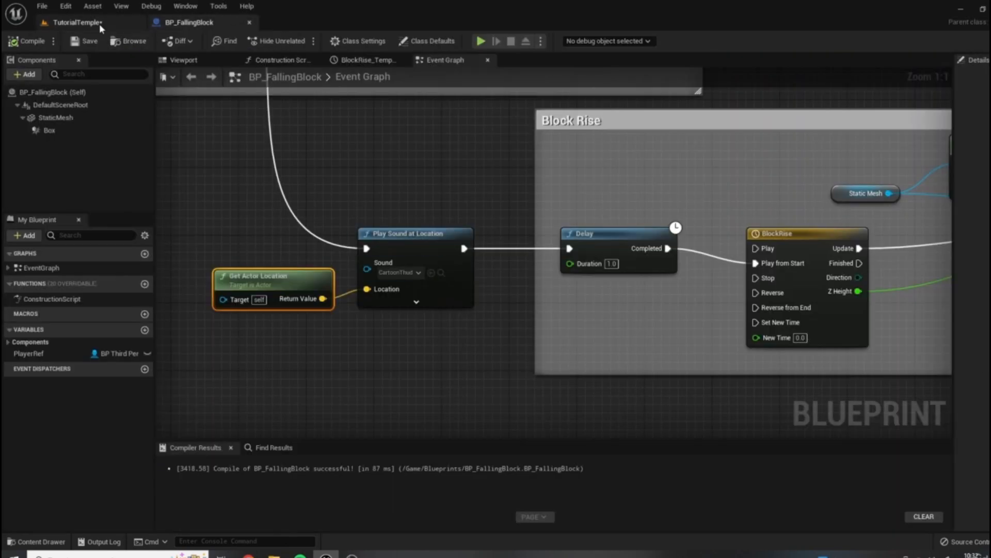
click(78, 22)
right_drag(531, 233, 519, 171)
right_click(532, 232)
click(346, 249)
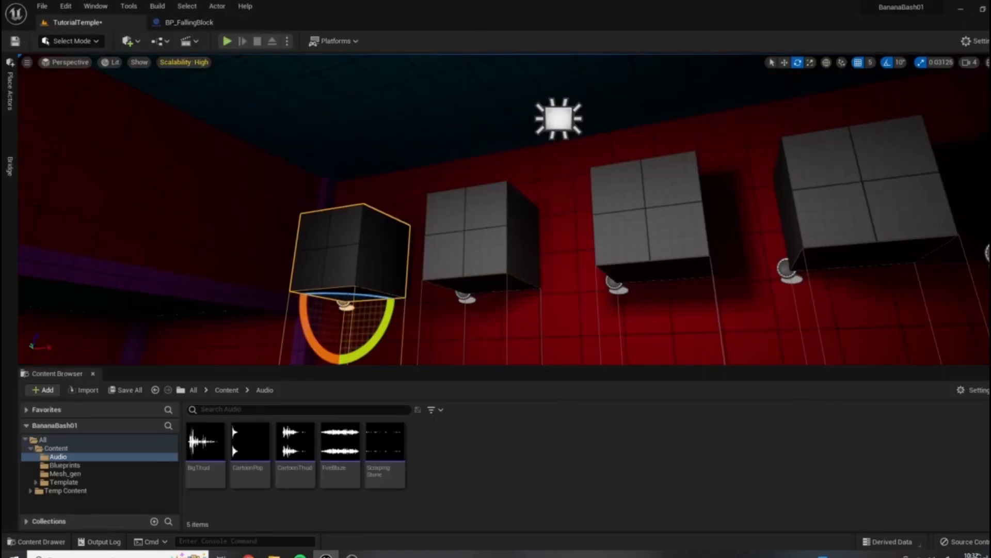
click(478, 233)
click(651, 212)
click(826, 206)
right_drag(689, 221, 716, 238)
click(210, 26)
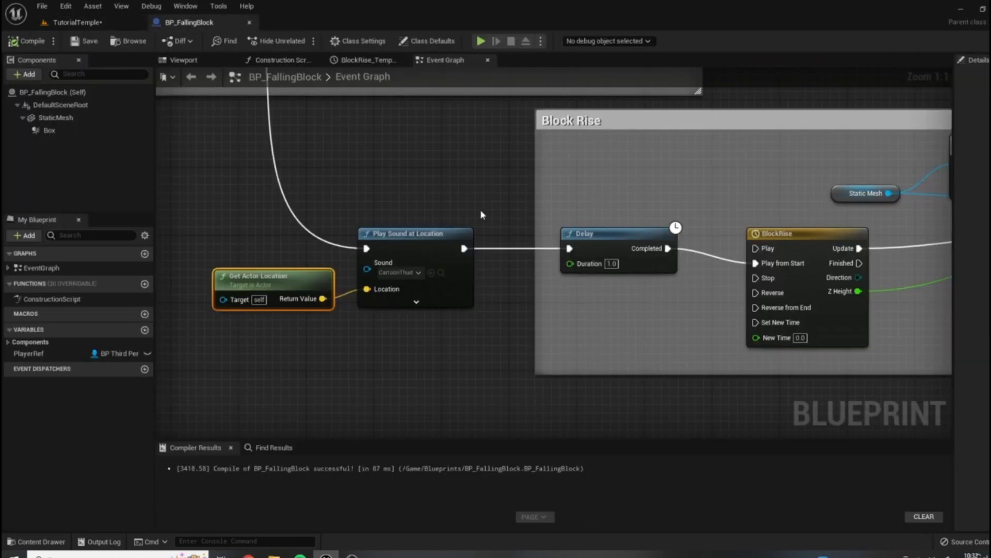
scroll(392, 283, down, 1)
click(78, 23)
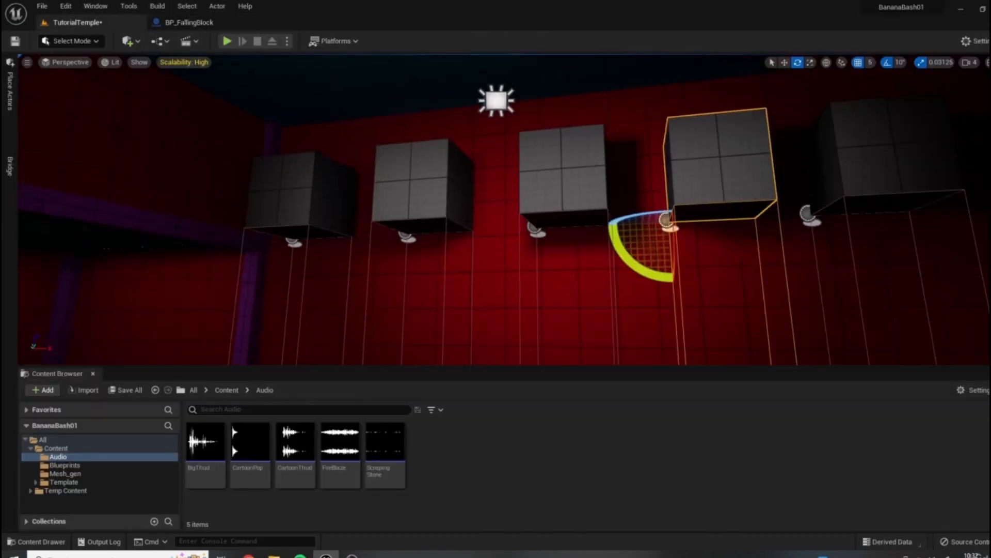
Save the TutorialTemple level and clear the block selection in the viewport
right_drag(687, 221, 673, 284)
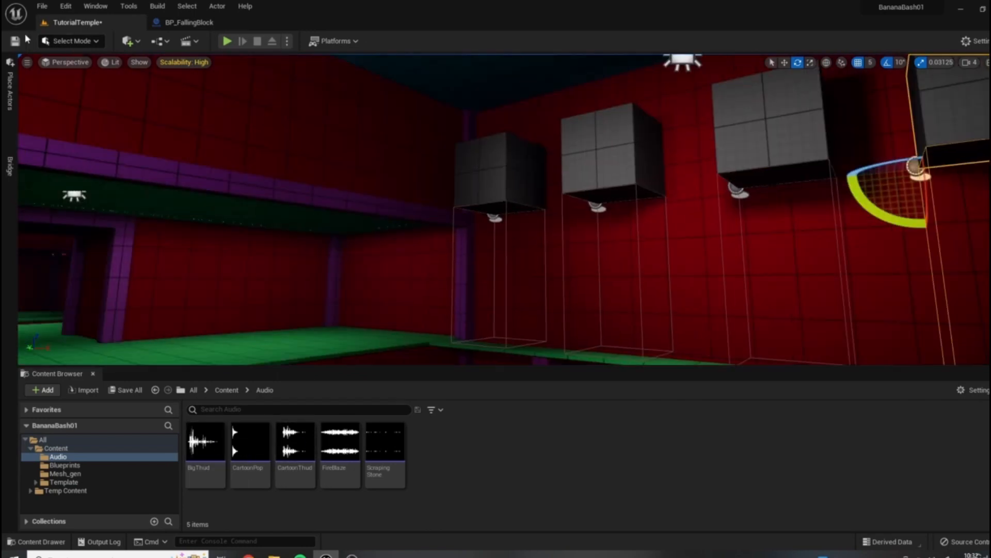
click(15, 40)
right_drag(496, 209, 645, 245)
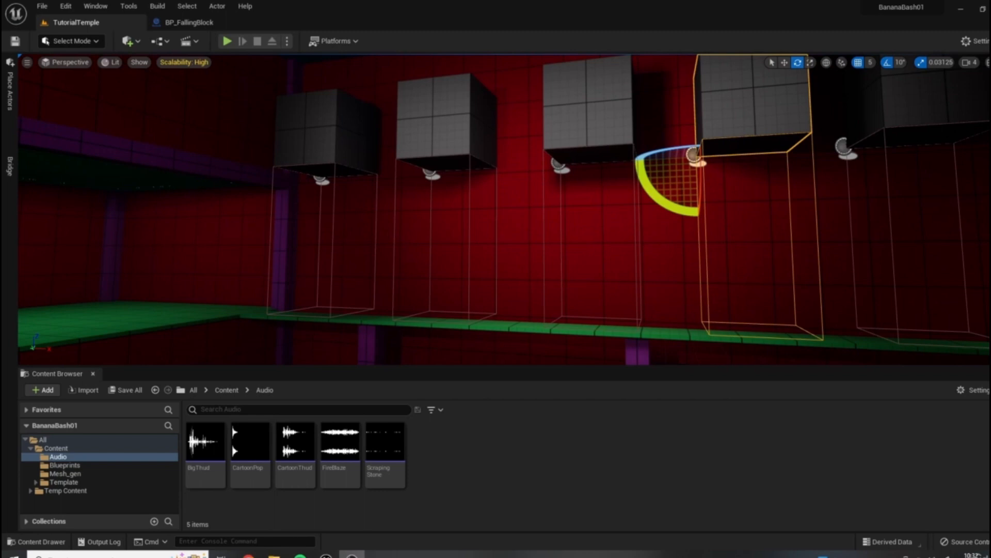
right_drag(496, 209, 616, 212)
key(Escape)
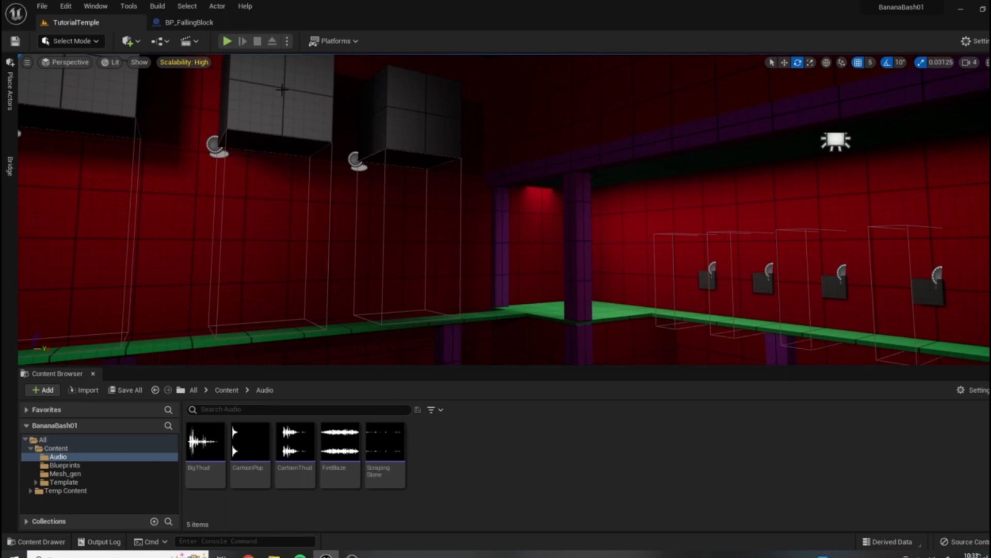
Inspect the fire spurt blocks on the opposite wall by selecting one, and check the FireBlaze sound in the Audio folder
right_drag(231, 103, 133, 121)
right_drag(452, 193, 402, 189)
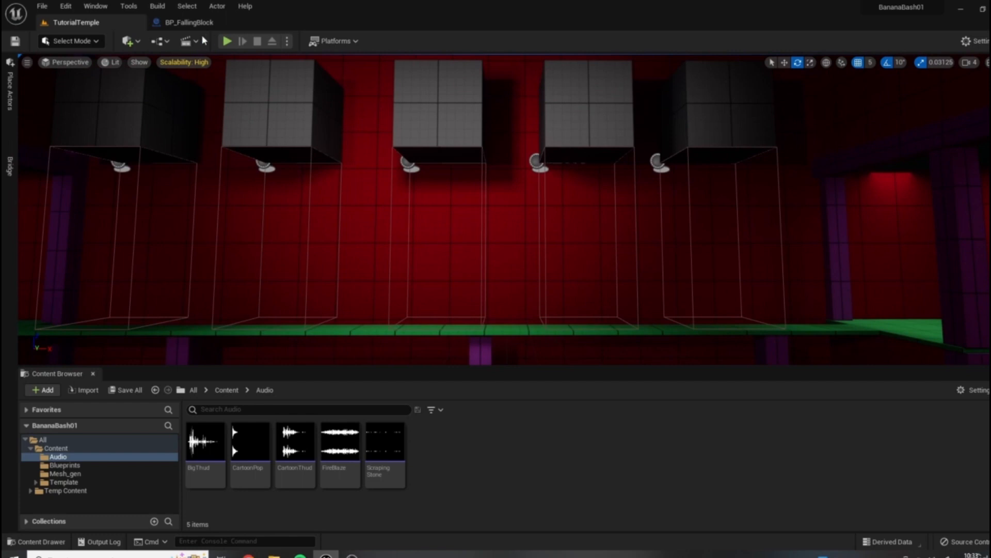
click(189, 22)
click(76, 22)
right_drag(500, 235, 723, 273)
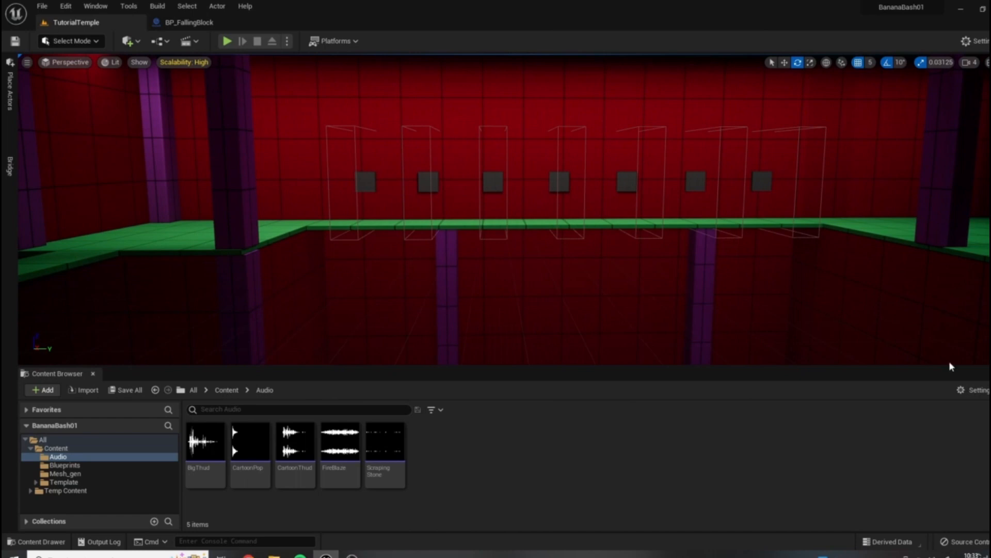
click(366, 181)
right_drag(599, 223, 531, 221)
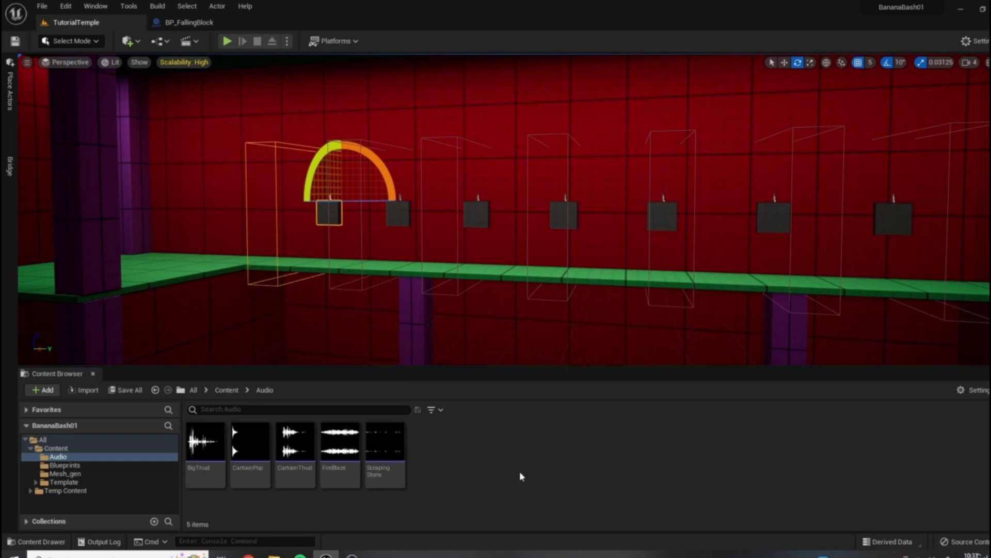
mouse_move(336, 468)
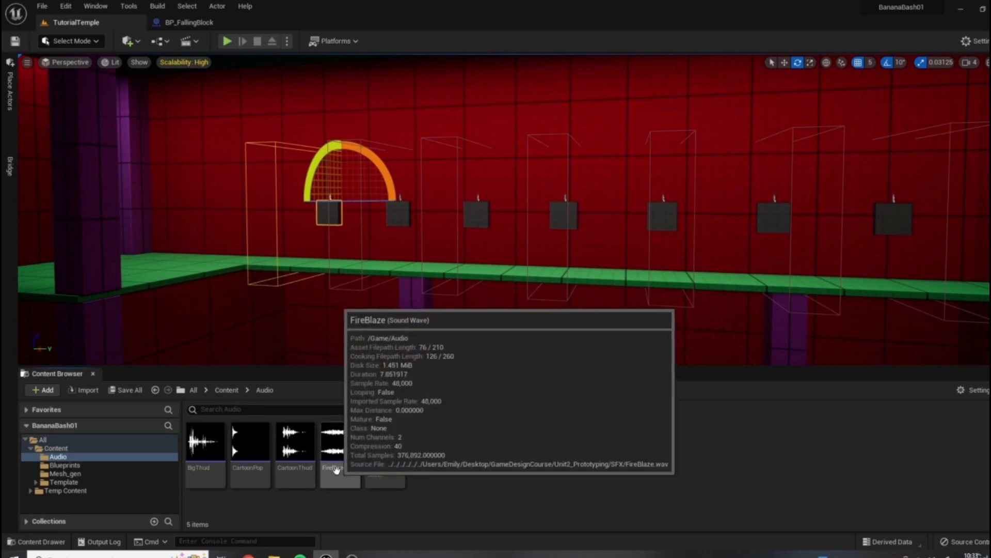
click(341, 445)
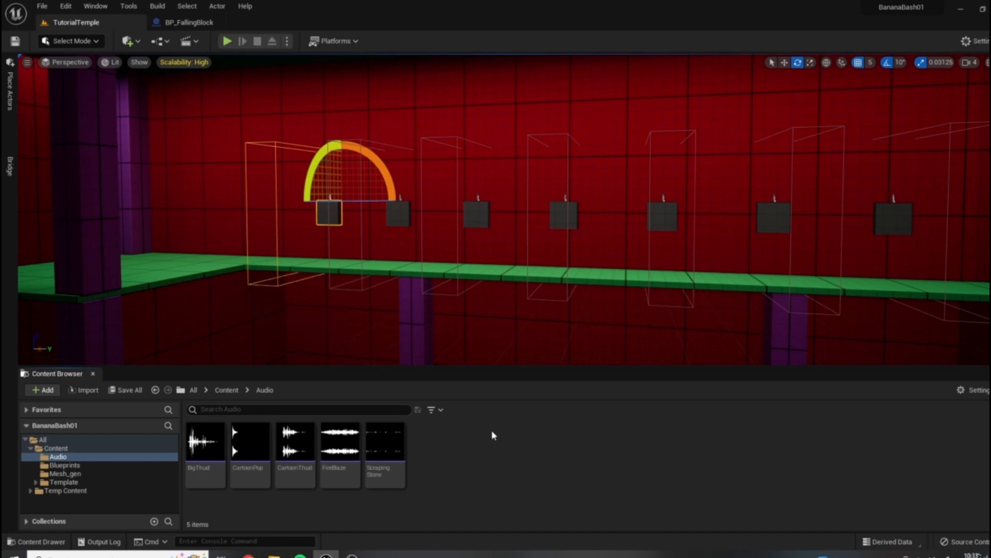
Enlarge the level viewport, open the BP_FireSpurt blueprint from the Blueprints folder, and look over its event graph
drag(440, 371, 446, 406)
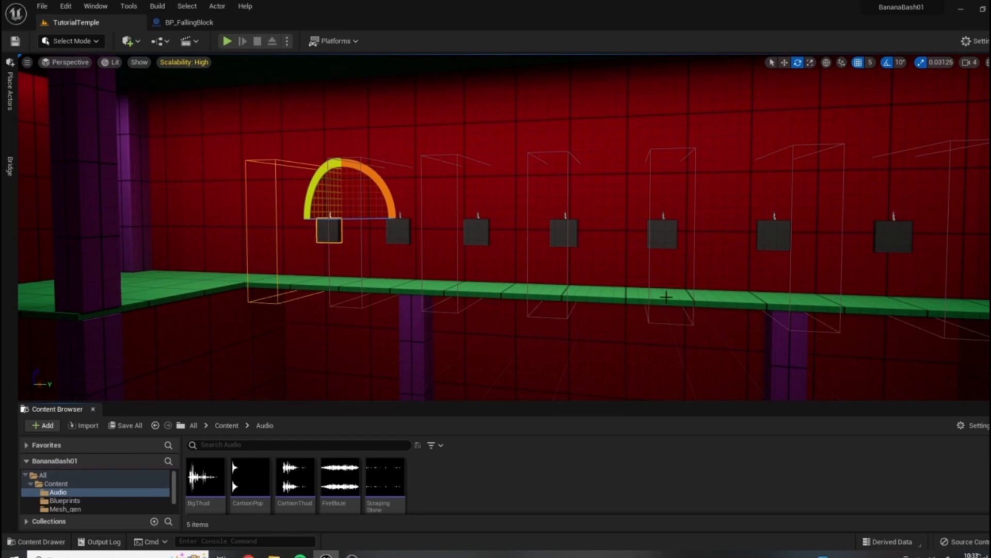
click(64, 501)
double_click(295, 481)
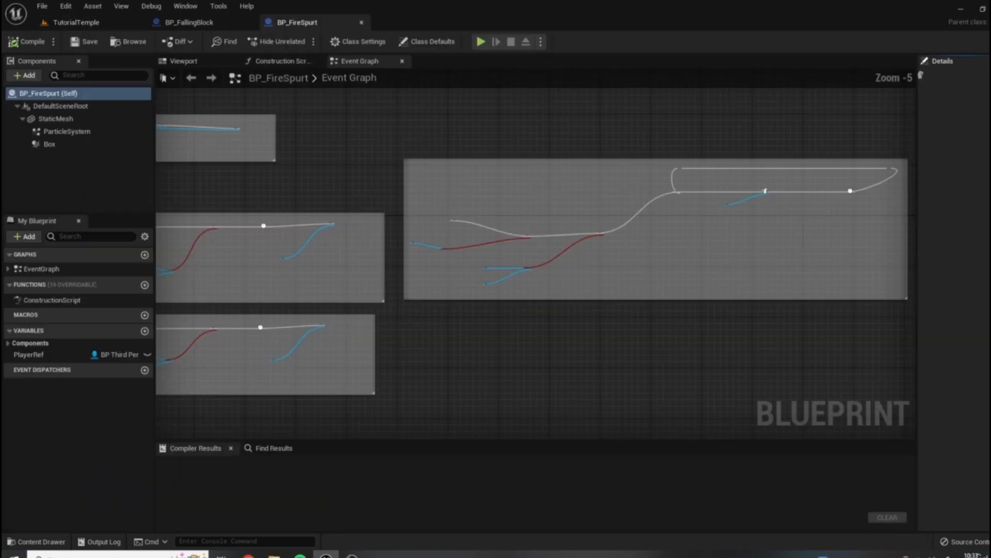
right_drag(347, 187, 525, 167)
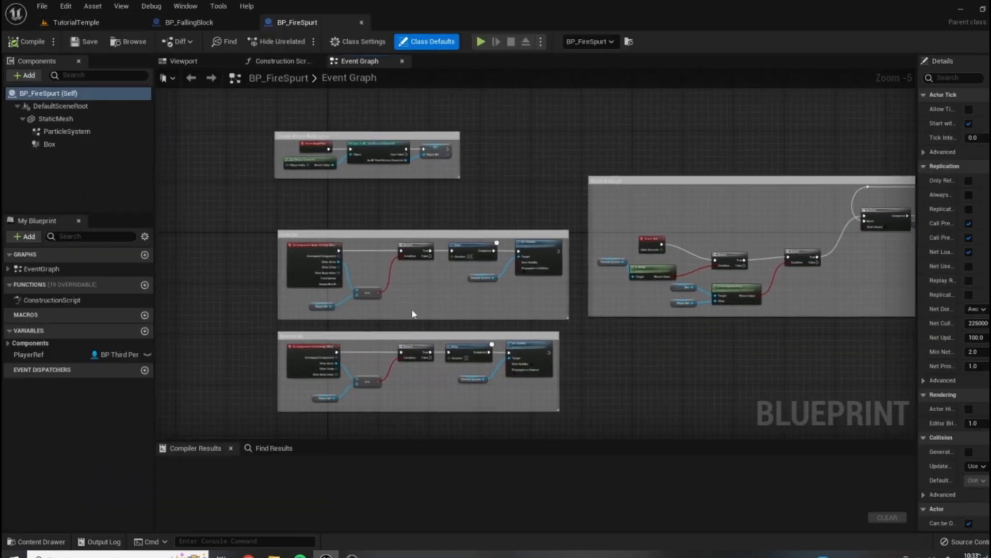
right_drag(721, 341, 581, 322)
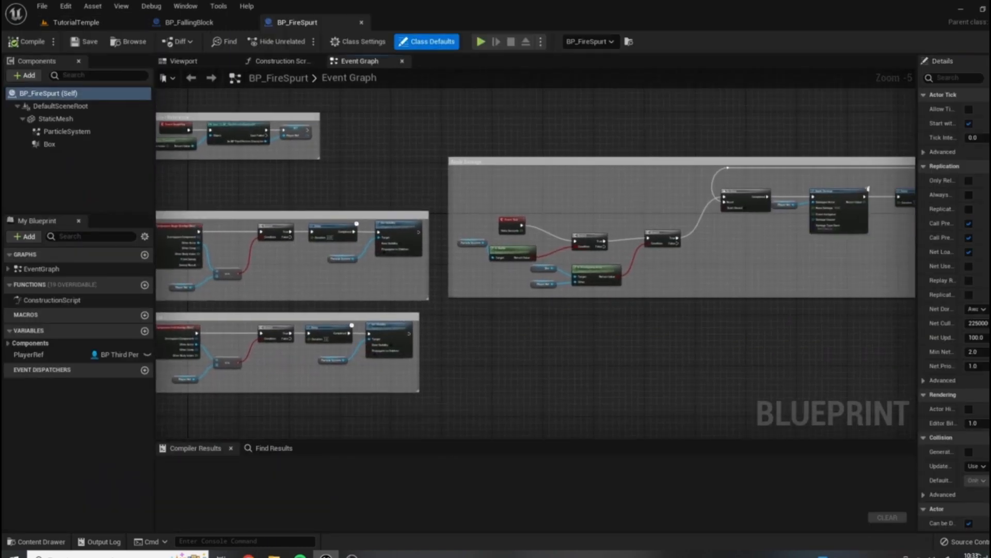
right_drag(594, 360, 670, 375)
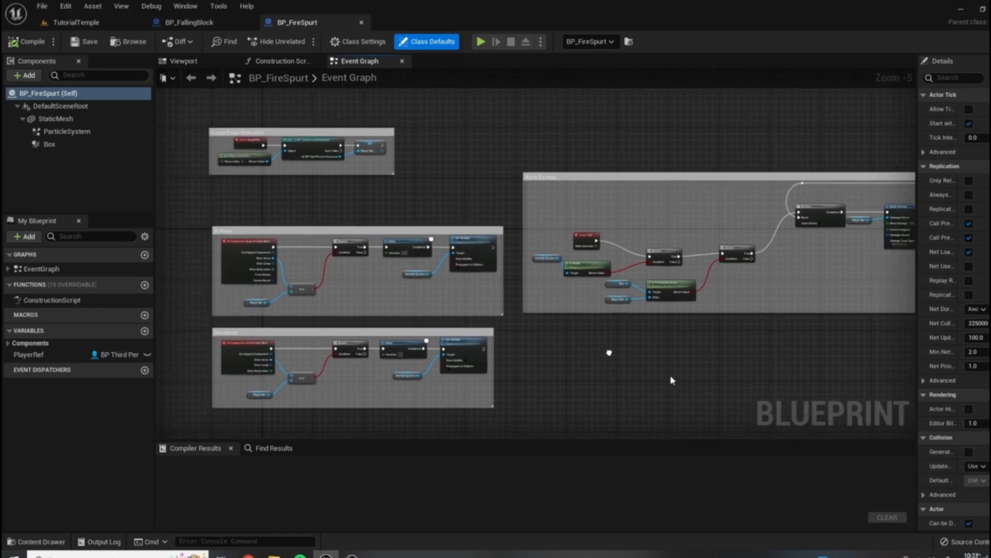
Shift the Activate comment group away from Apply Damage and enlarge its box to make room for more nodes
scroll(413, 268, up, 3)
right_drag(204, 209, 516, 290)
drag(516, 290, 421, 210)
right_drag(714, 307, 647, 270)
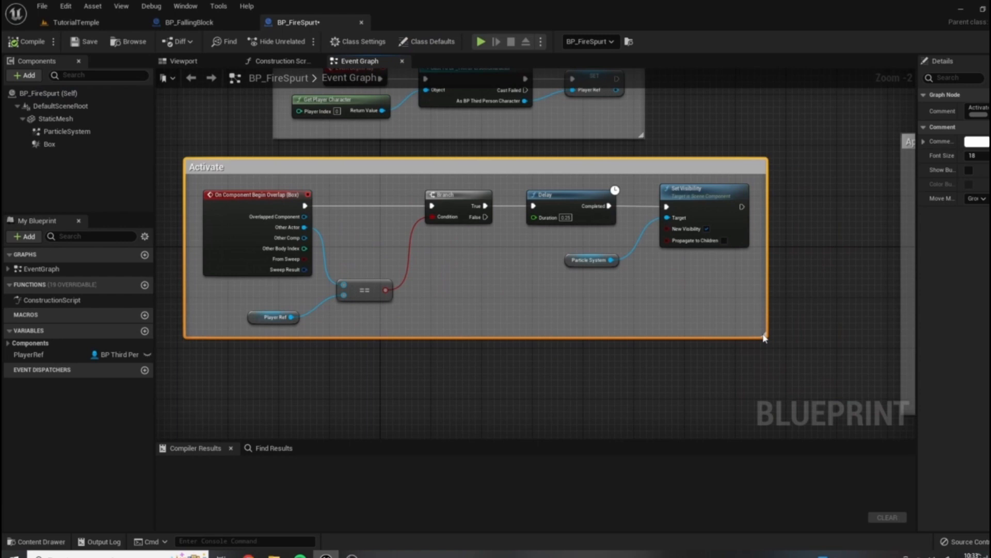
drag(784, 350, 865, 416)
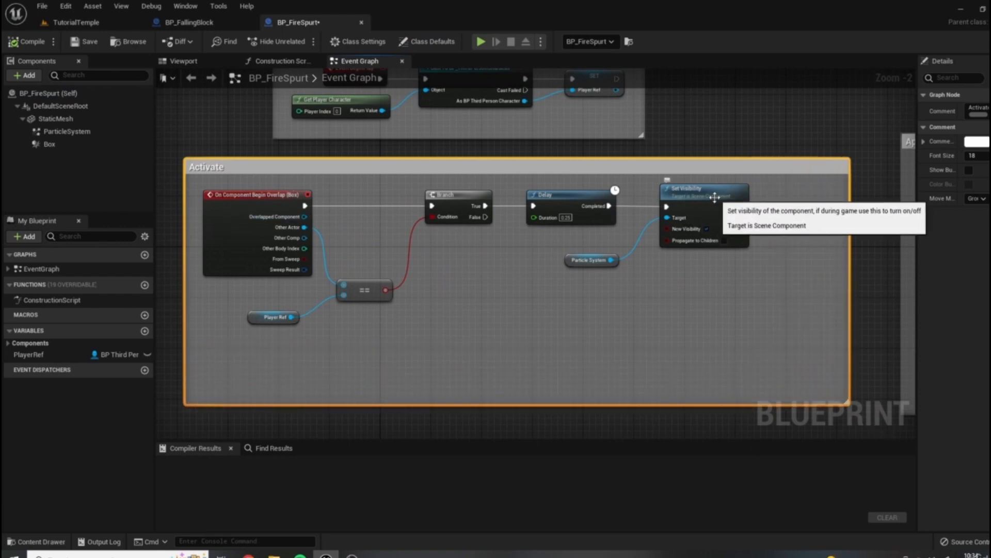
Align the Deactivate comment group beneath Activate and enlarge its box to match the width of Activate
scroll(751, 254, down, 2)
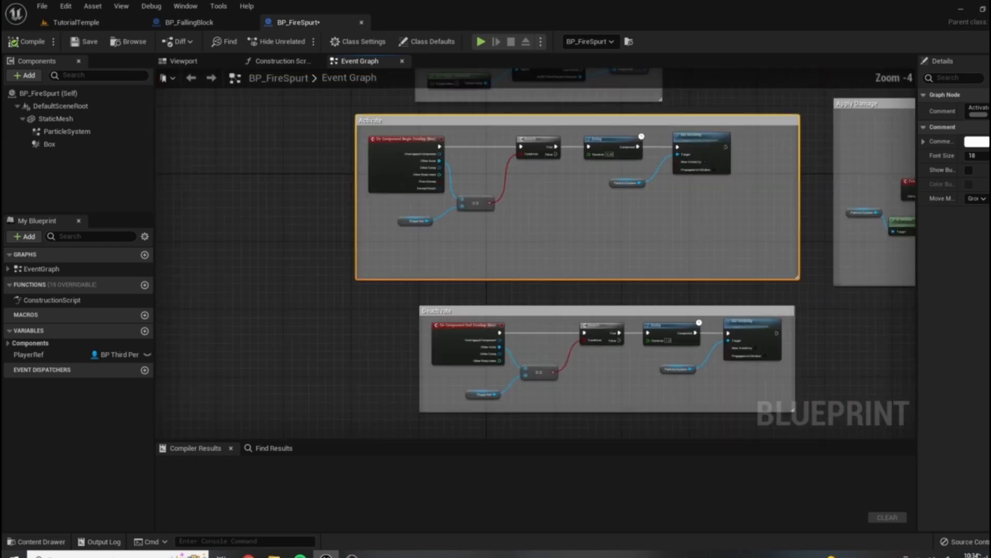
drag(504, 305, 447, 290)
click(773, 390)
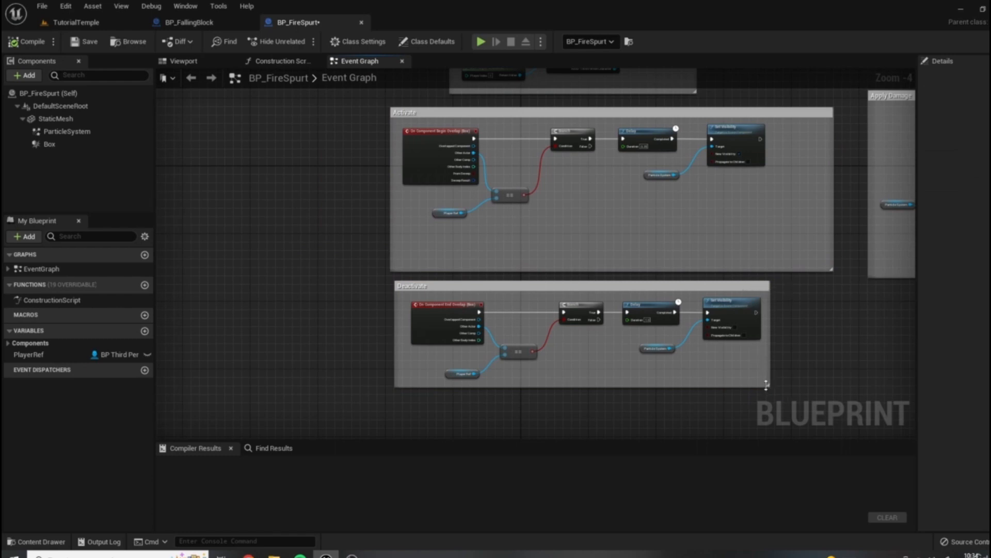
drag(769, 386, 832, 414)
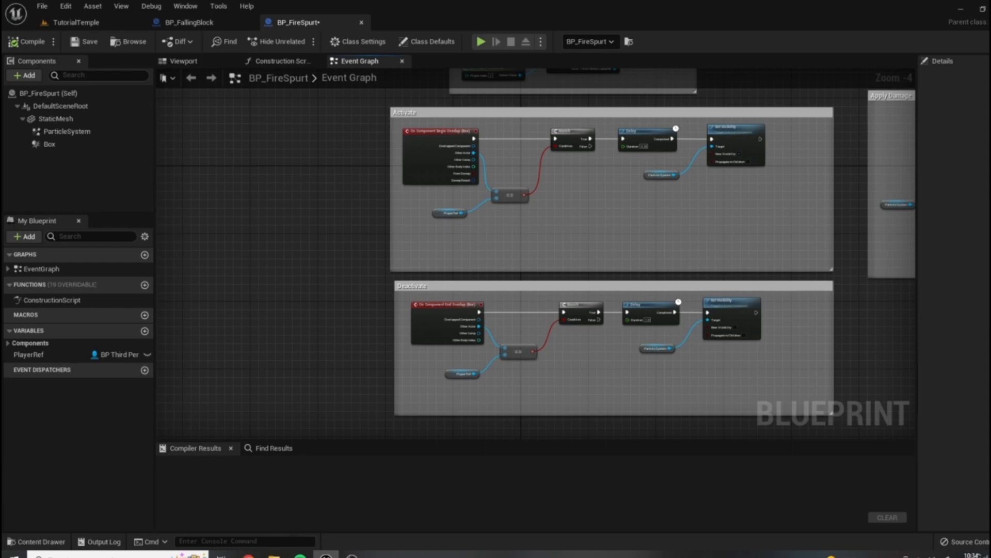
Widen the Activate comment box slightly further toward the Apply Damage group
scroll(559, 162, up, 1)
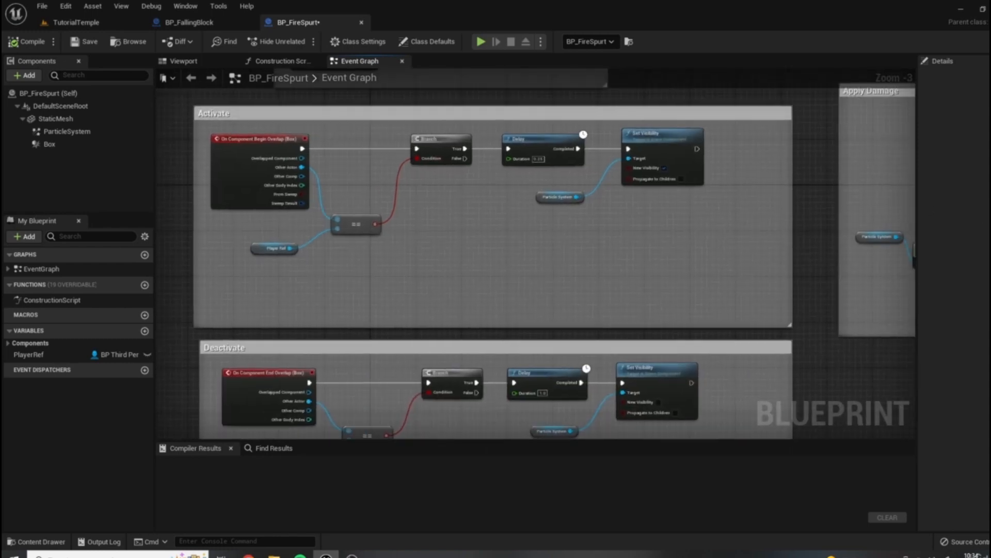
right_drag(829, 118, 738, 180)
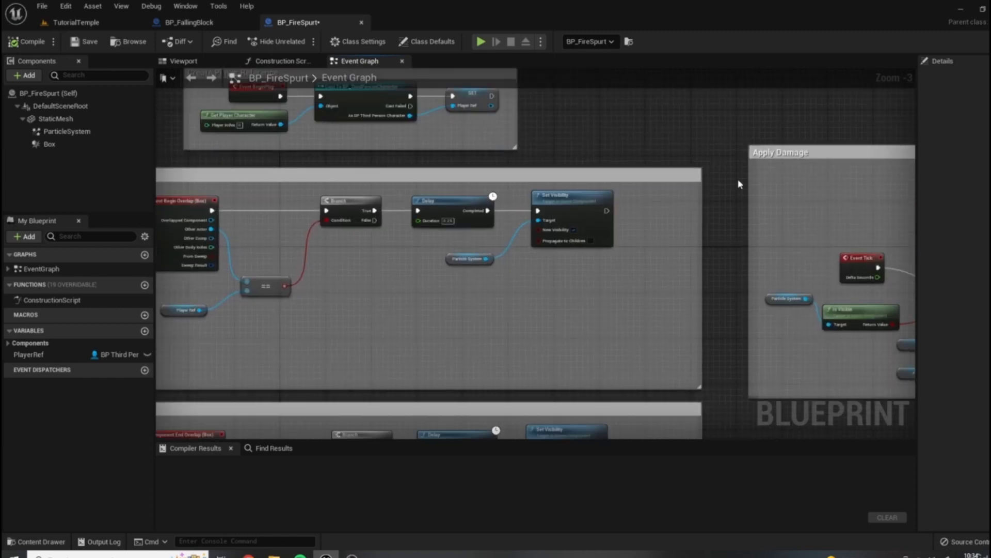
drag(725, 212, 724, 215)
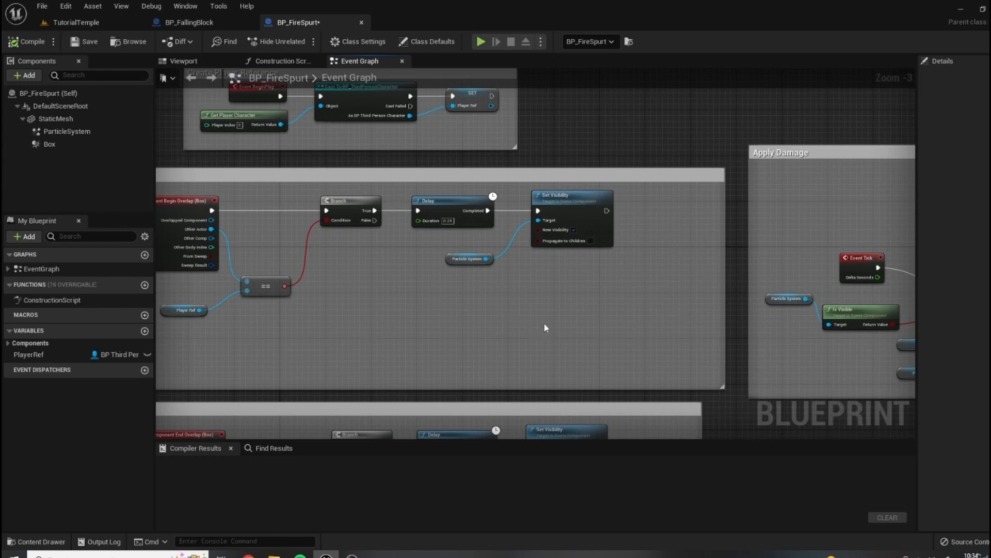
Add a Get Actor Location node inside the Activate group and place it beneath the Set Visibility node
scroll(545, 326, up, 1)
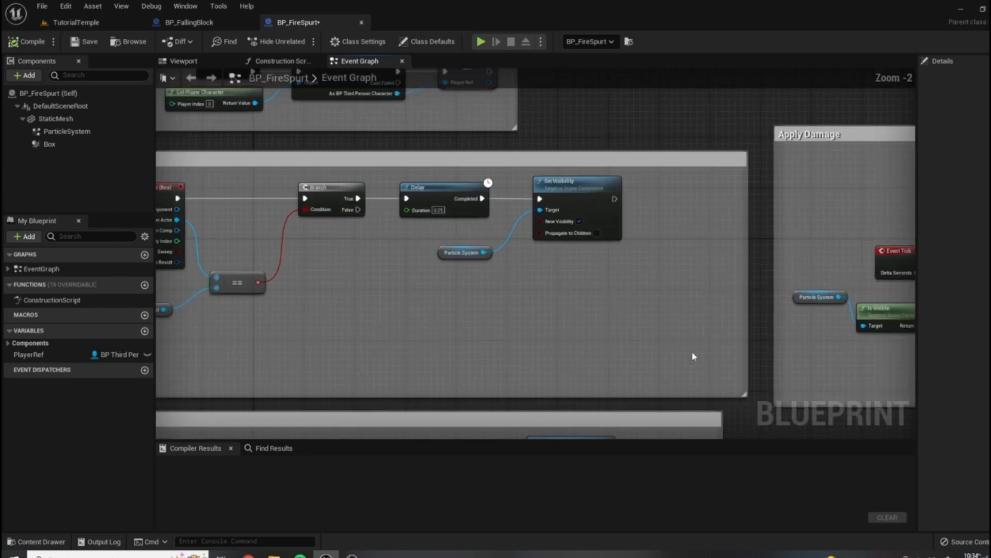
right_click(602, 319)
text(get actor loca)
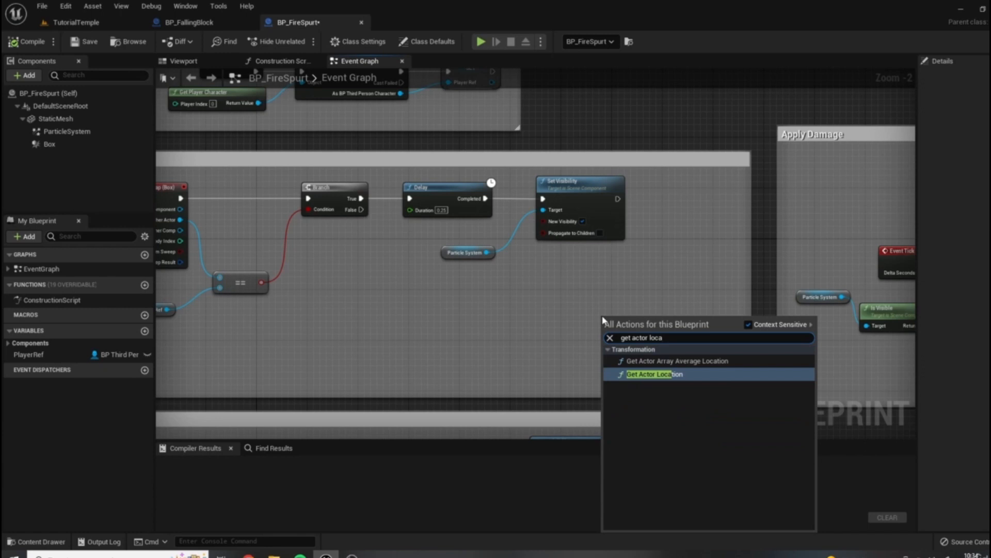
click(671, 375)
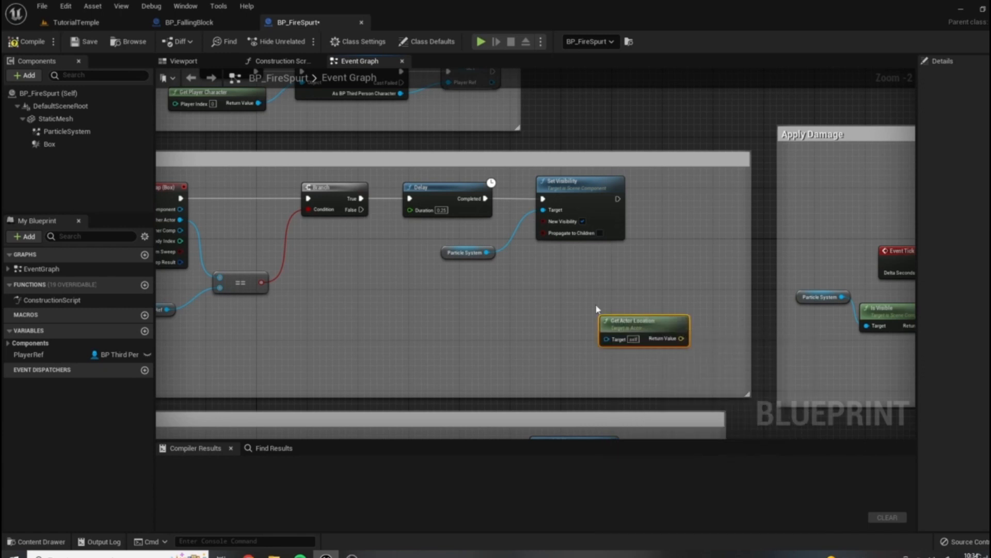
drag(604, 322, 529, 277)
scroll(574, 297, up, 2)
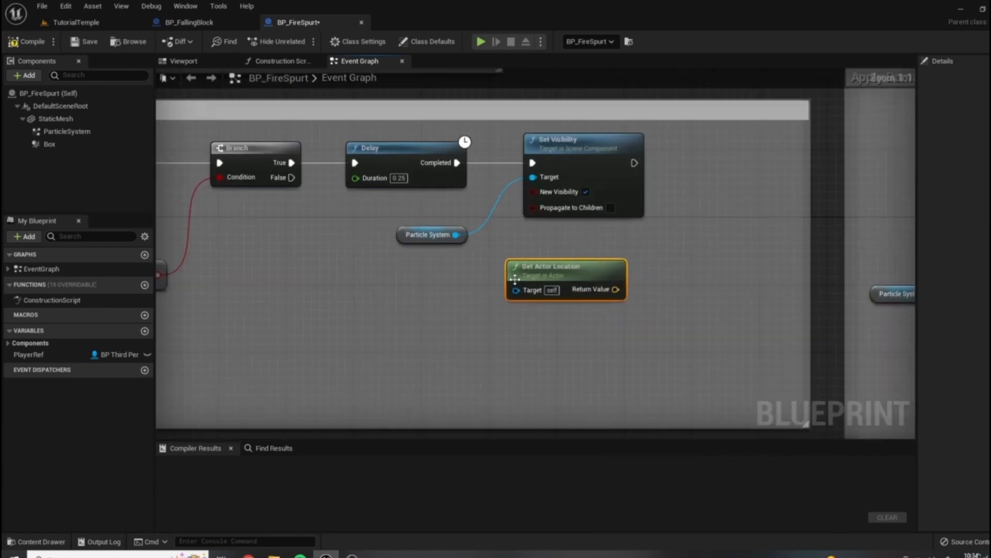
Add a Spawn Sound at Location node to run after the Activate group's Set Visibility node
right_drag(650, 155, 589, 203)
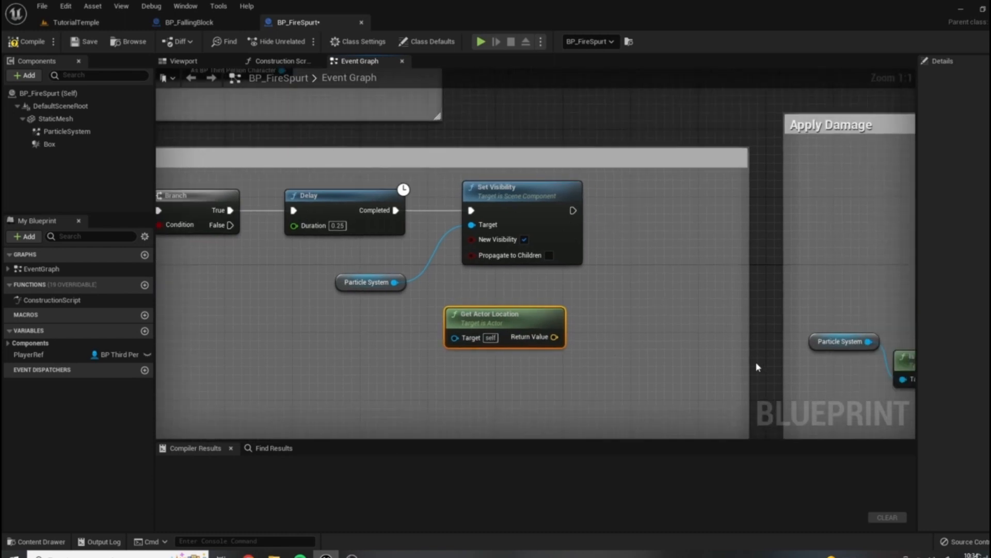
drag(572, 210, 629, 211)
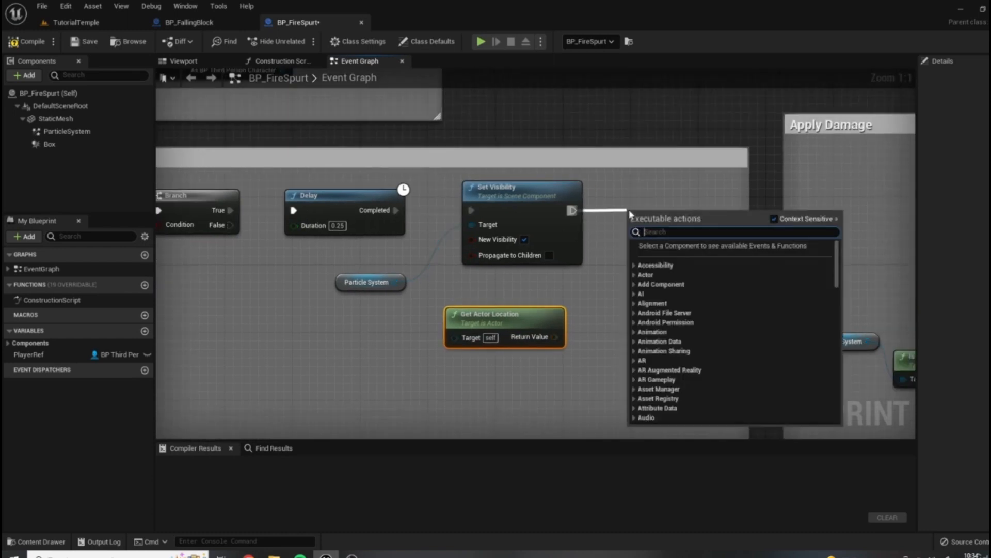
text(spawn )
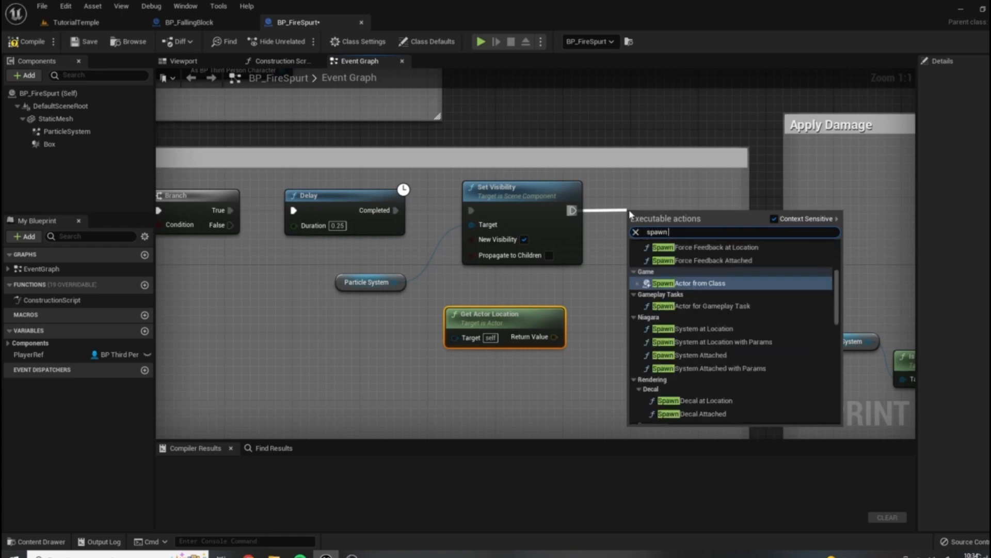
text(sound)
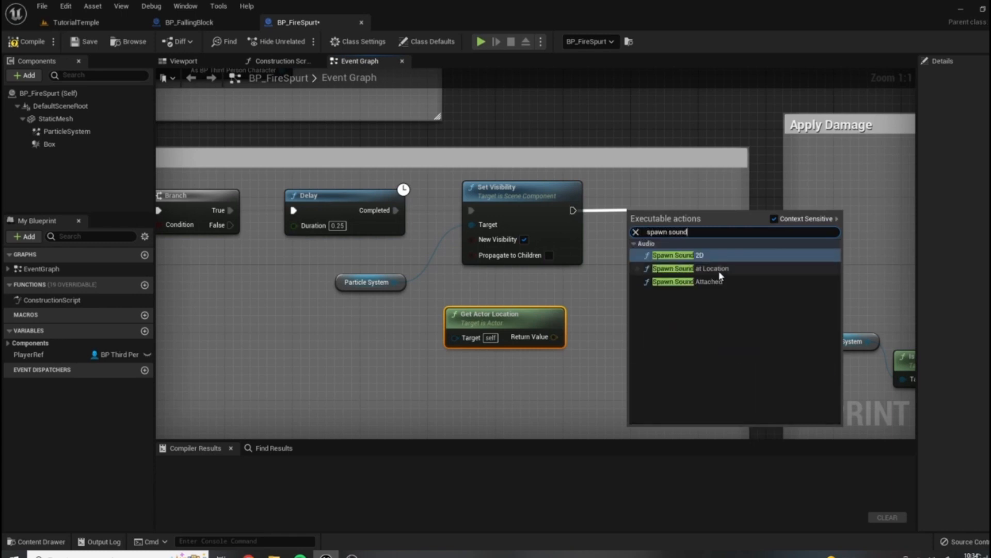
click(717, 270)
Move the Activate group farther from Apply Damage and fit the Spawn Sound at Location node inside it, in line with Set Visibility
scroll(634, 225, down, 4)
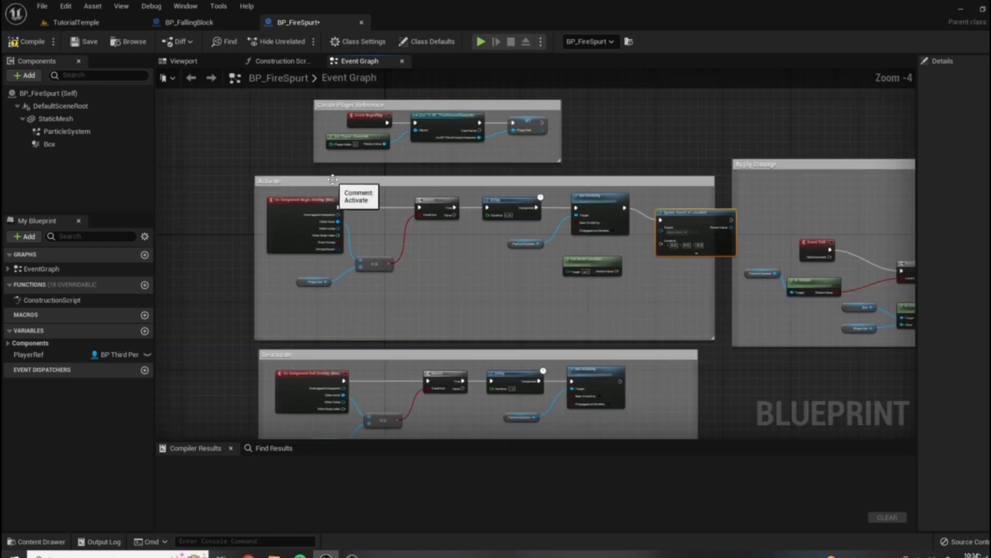
click(287, 182)
drag(287, 182, 244, 190)
drag(672, 198, 637, 210)
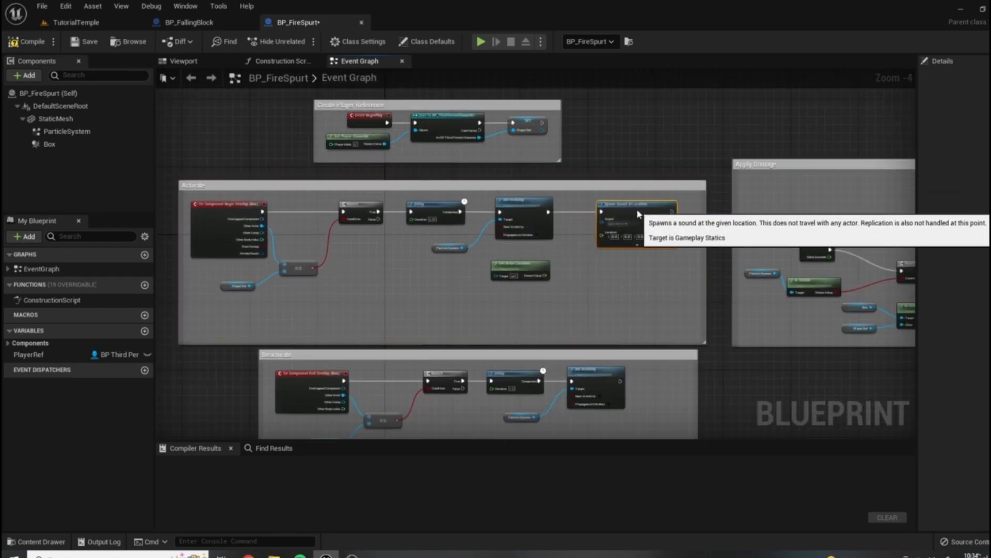
Connect Get Actor Location's return value to the Location input of the Spawn Sound at Location node
scroll(573, 277, up, 4)
drag(512, 275, 655, 198)
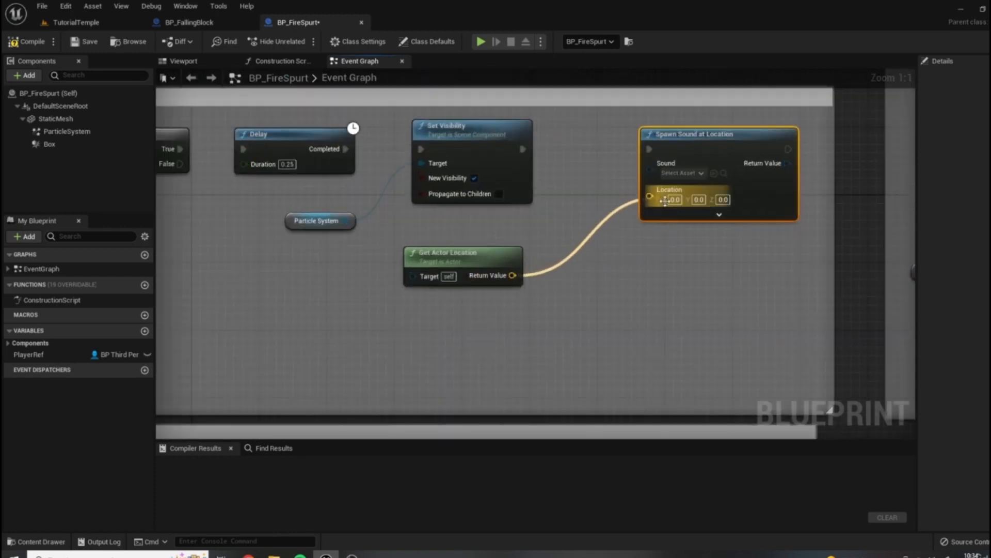
scroll(655, 293, down, 2)
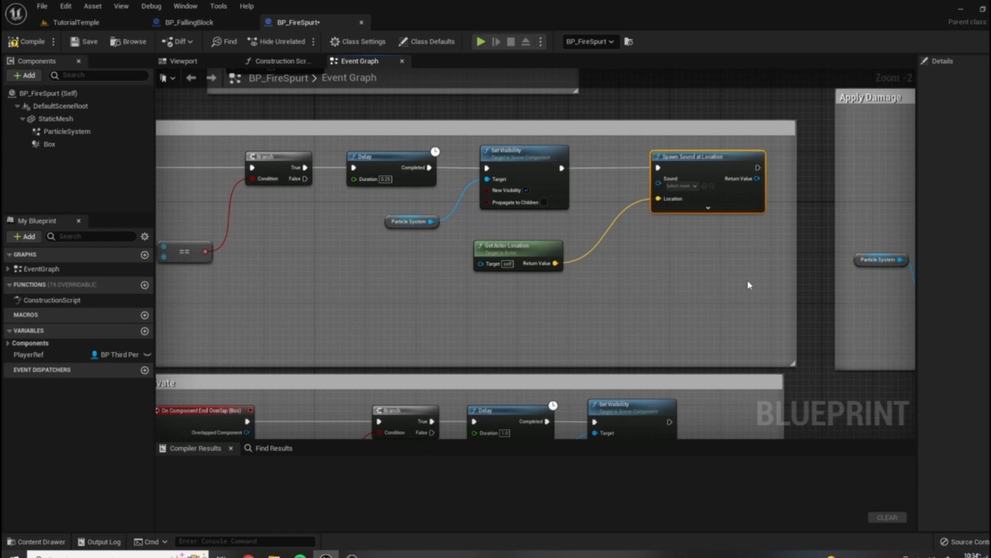
Examine the Play Sound at Location setup in BP_FallingBlock for comparison, and return to the BP_FireSpurt graph
click(190, 23)
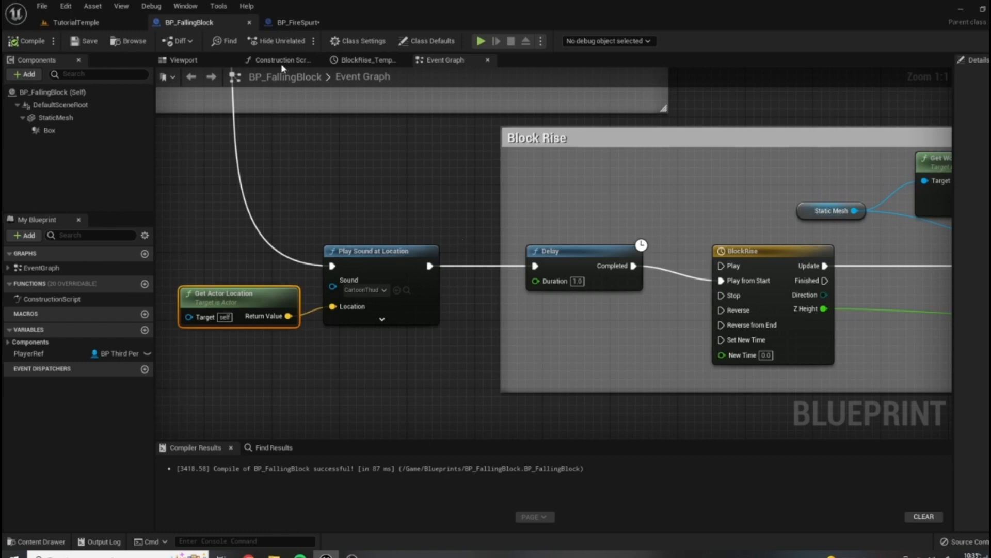
right_drag(210, 228, 332, 207)
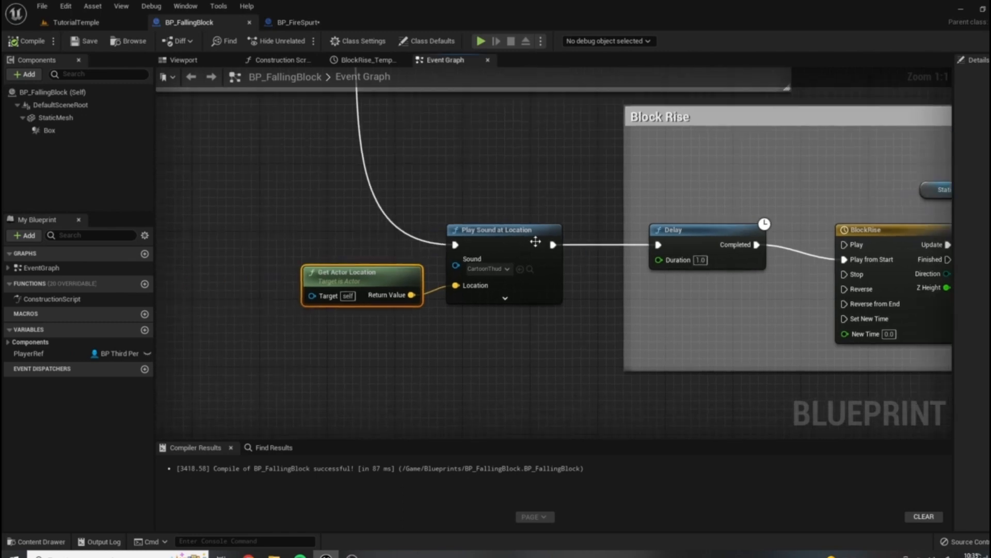
right_drag(623, 213, 556, 259)
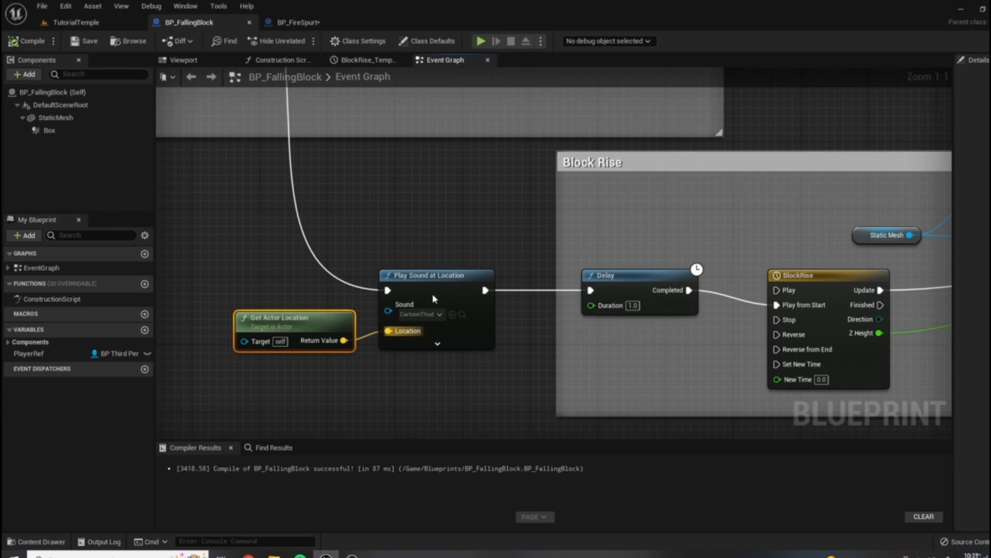
click(287, 22)
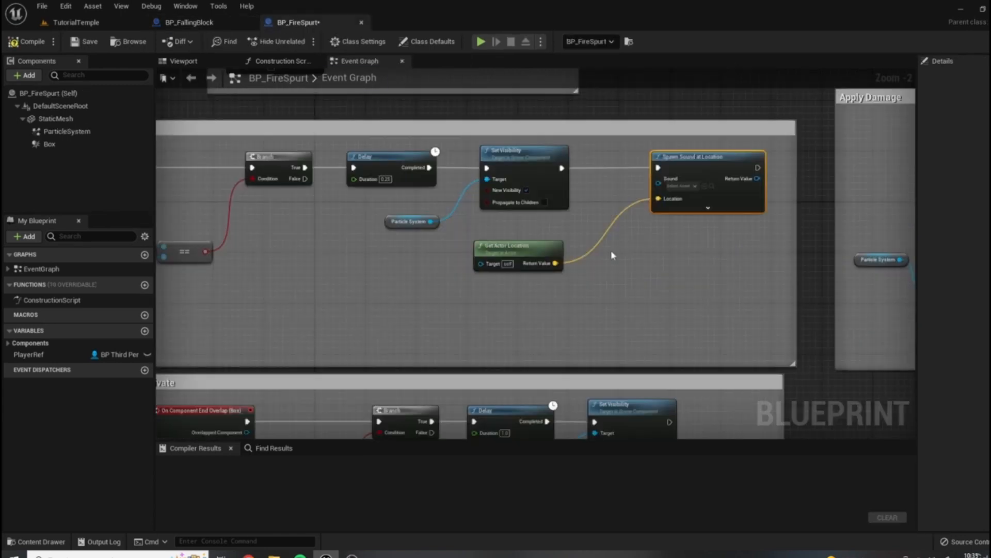
Set FireBlaze as the sound of the Spawn Sound at Location node, moved slightly closer to Set Visibility, and compile and save BP_FireSpurt
right_drag(658, 326, 577, 325)
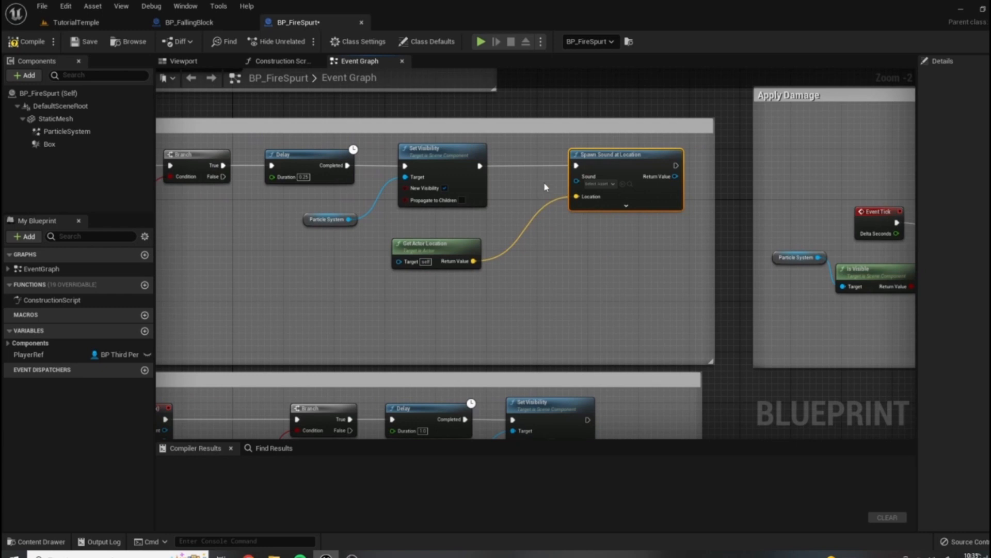
scroll(545, 187, up, 2)
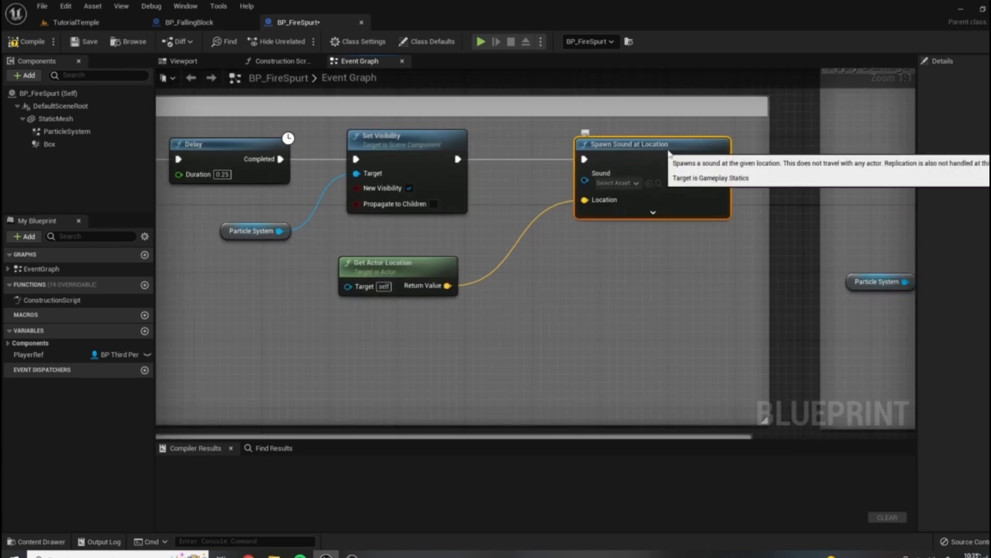
drag(681, 145, 665, 145)
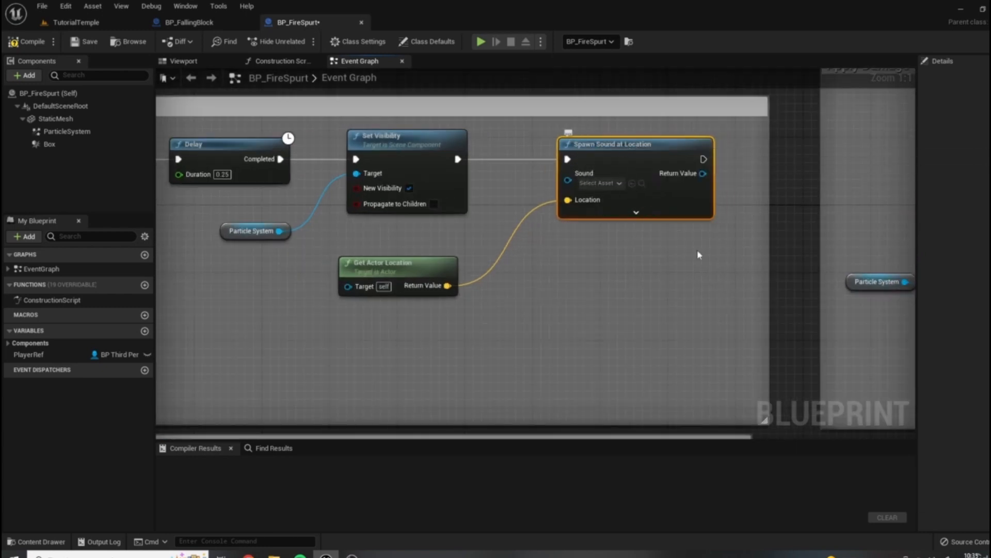
click(601, 183)
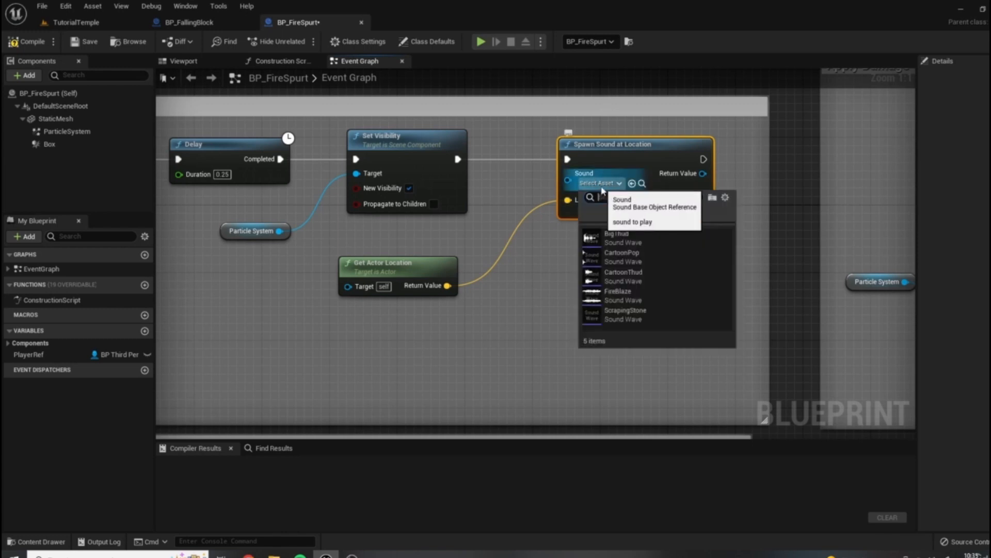
click(614, 297)
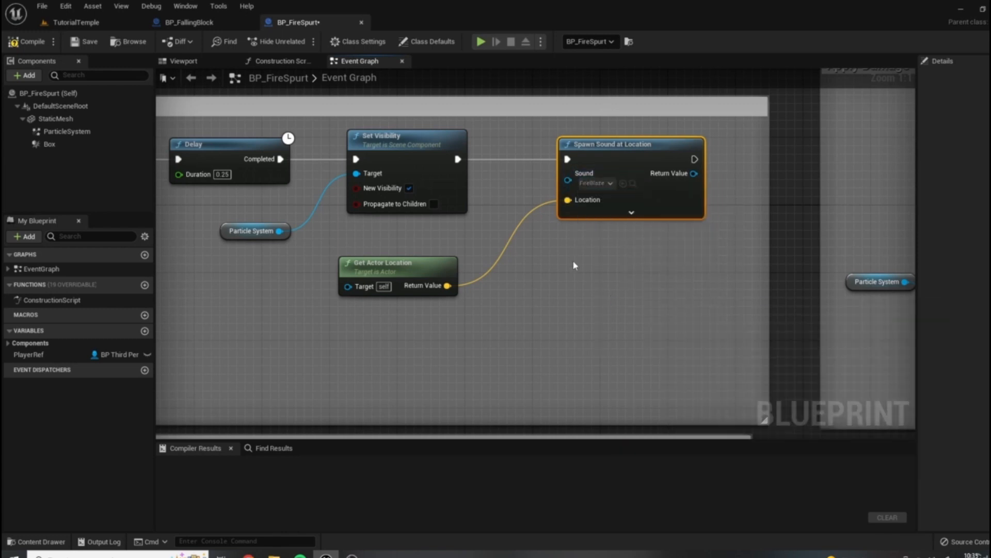
scroll(574, 265, down, 1)
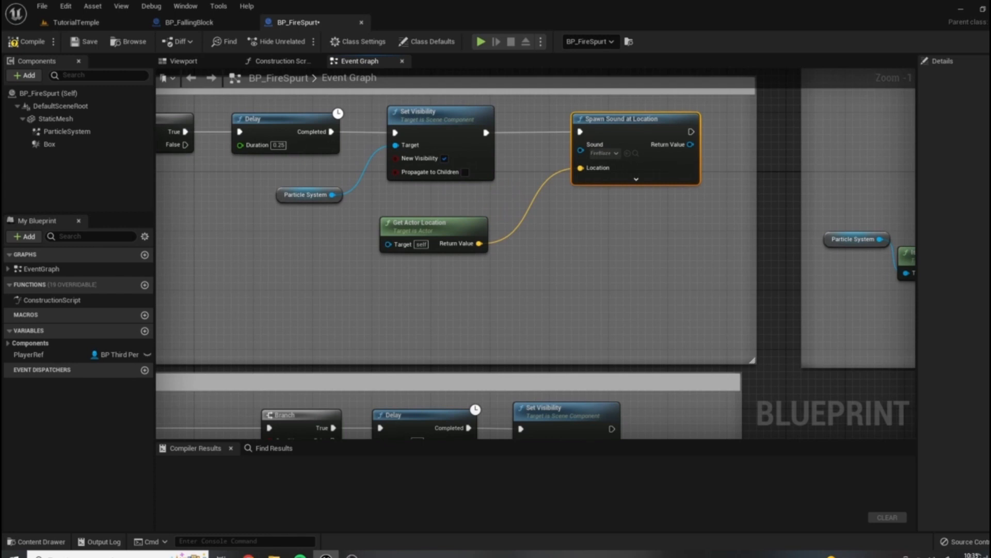
click(28, 42)
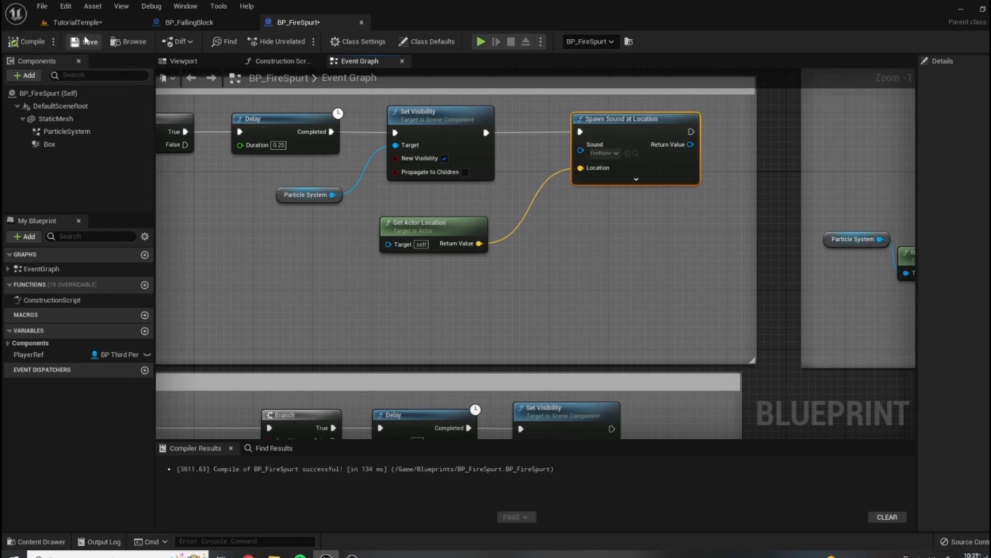
Play-test the TutorialTemple level from a spot beside the fire spurt walkway, run past the spurts, and end the play session
click(76, 22)
click(227, 42)
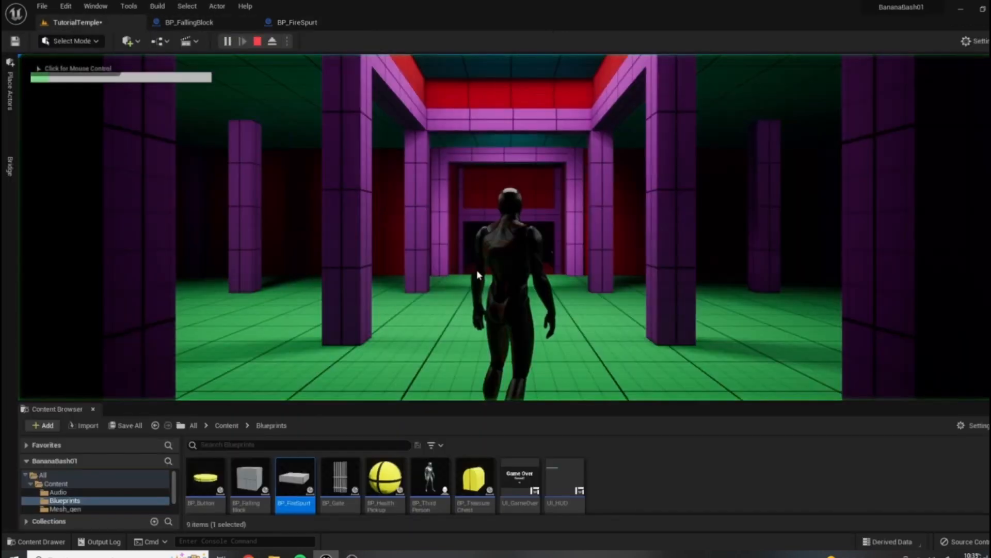
key(Escape)
right_drag(741, 162, 475, 334)
key(w)
key(w)
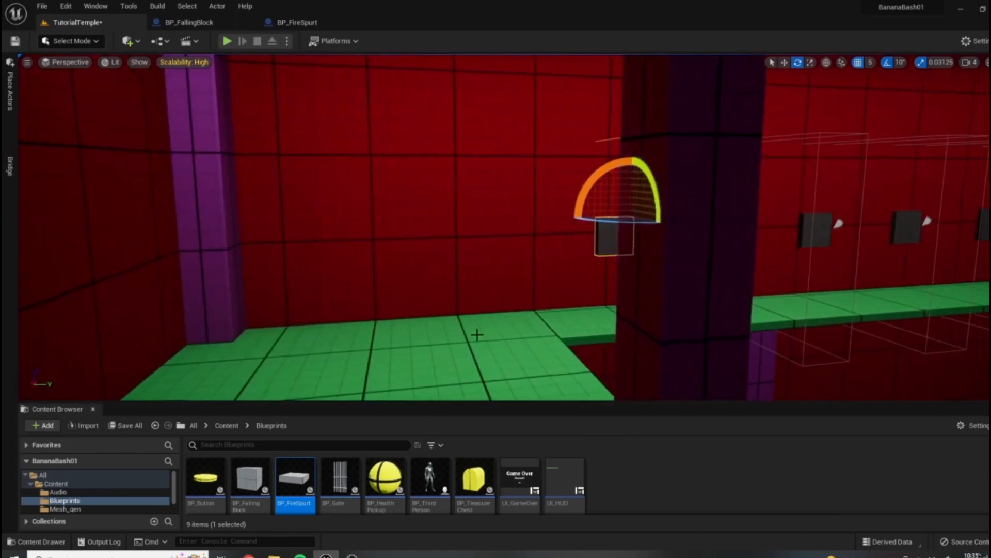
right_click(467, 335)
click(502, 324)
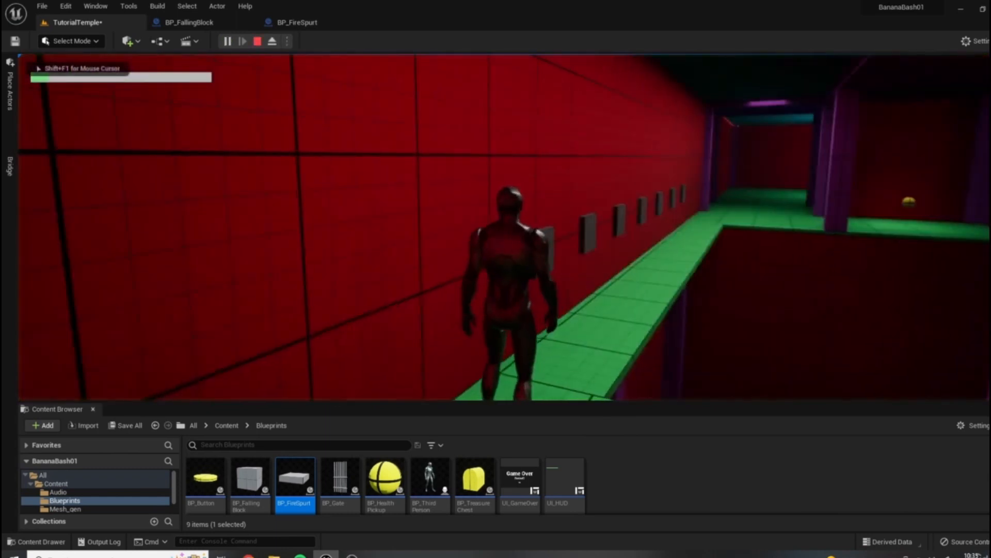
key(w)
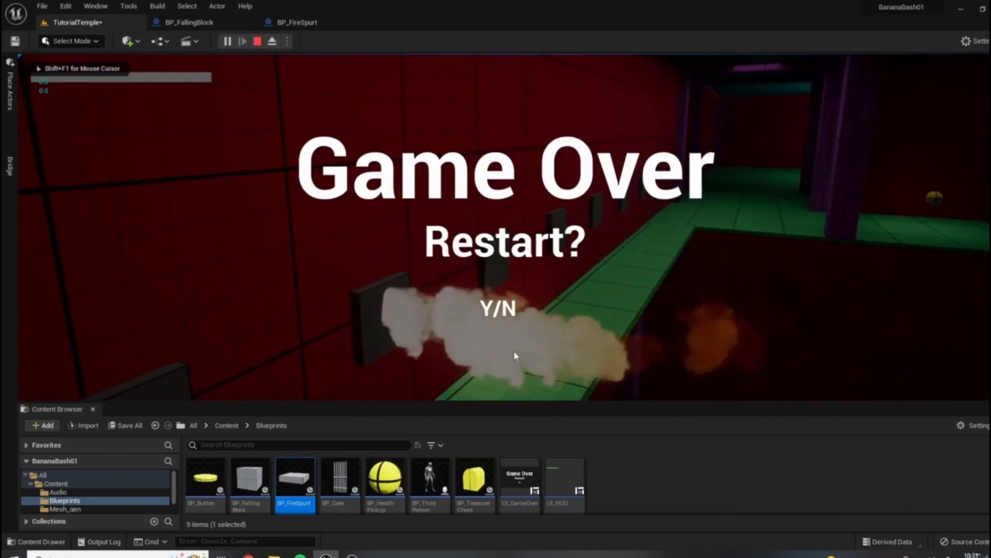
key(Escape)
Set the CurrentHealth variable's default value to 100.0 in BP_ThirdPersonCharacter, compile it, and close the blueprint
double_click(430, 480)
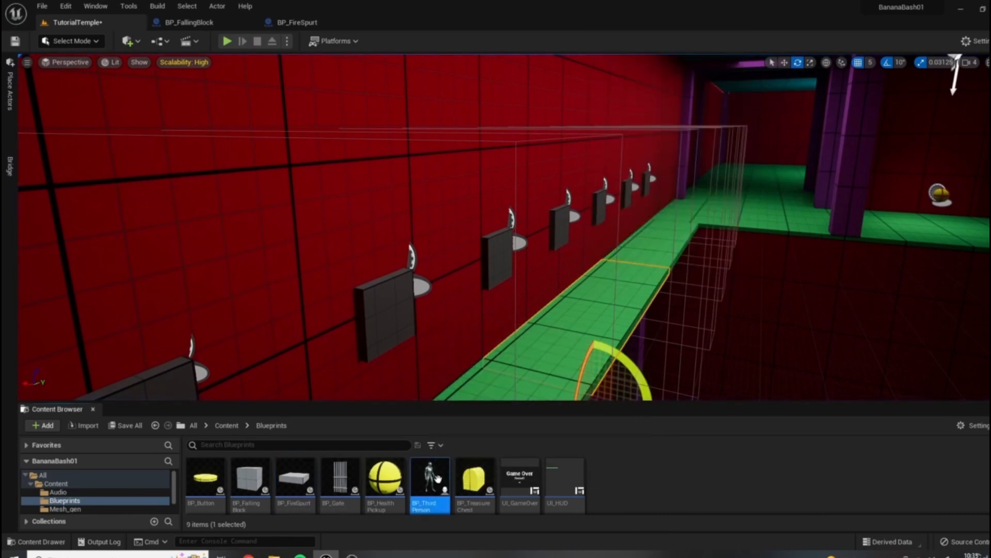
click(36, 363)
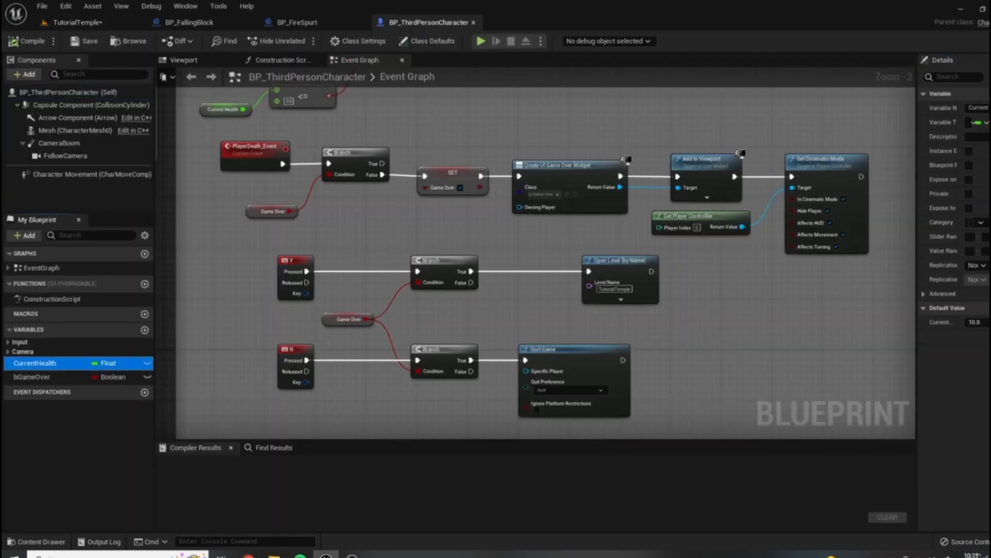
click(973, 322)
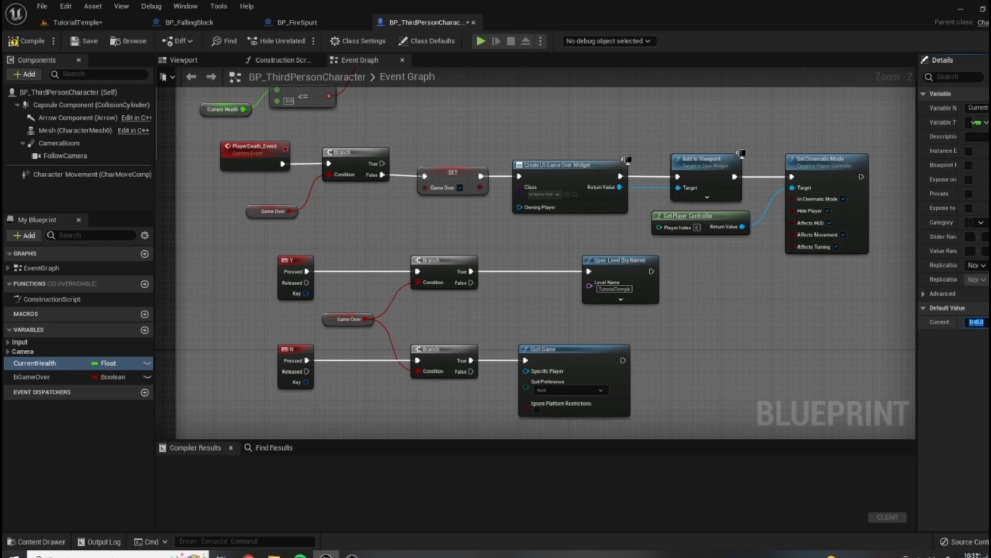
click(29, 41)
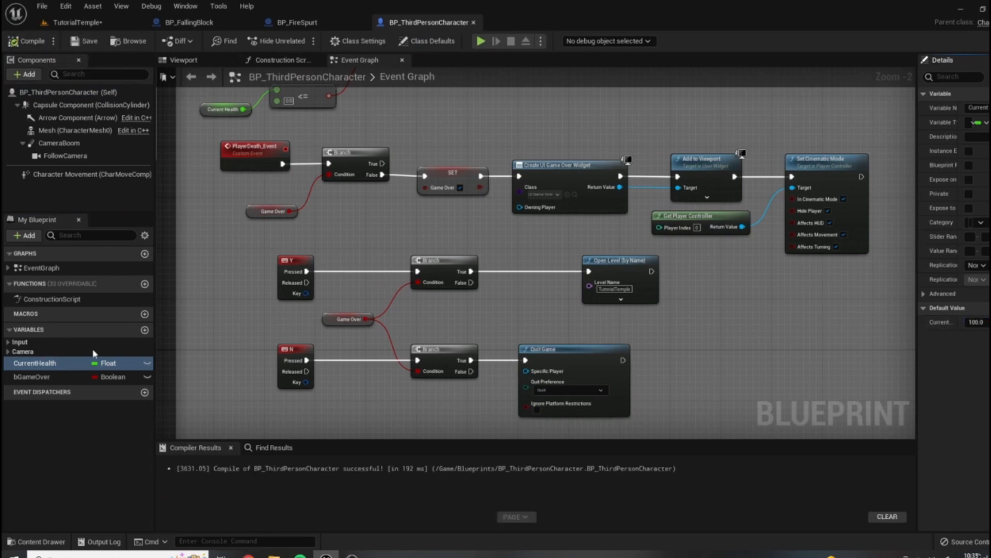
drag(911, 314, 854, 310)
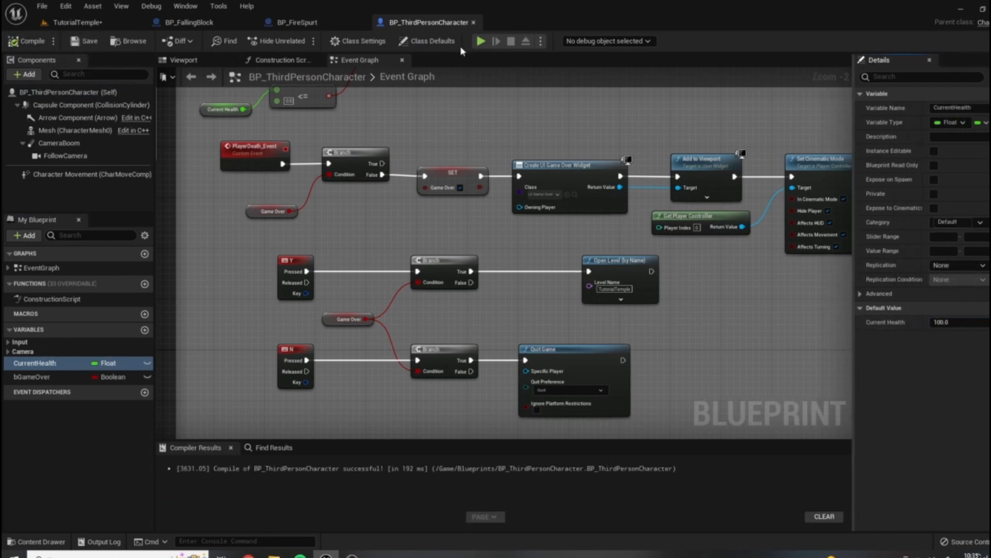
click(474, 22)
Delete the Player Start from the TutorialTemple level's pillared hall after briefly running the level
click(78, 22)
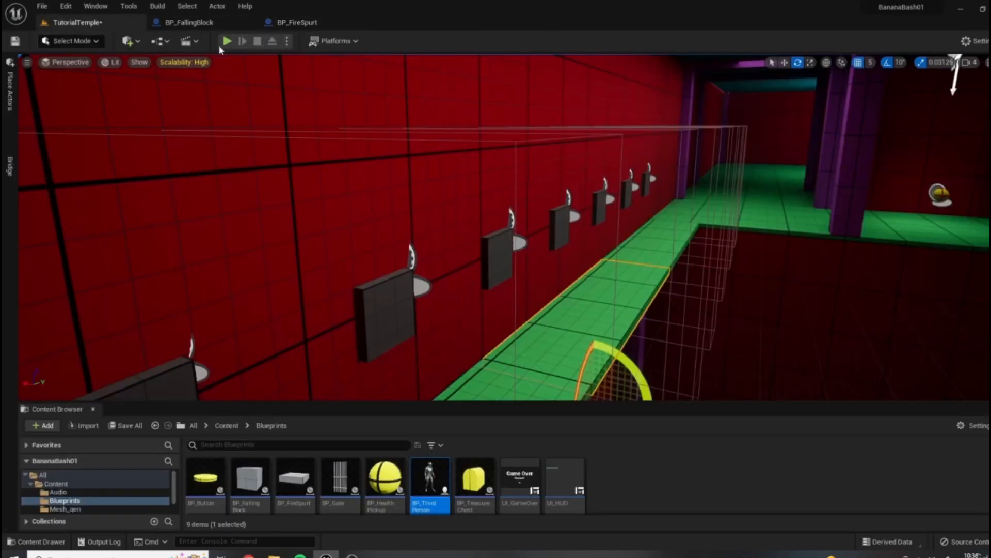
click(226, 41)
key(Escape)
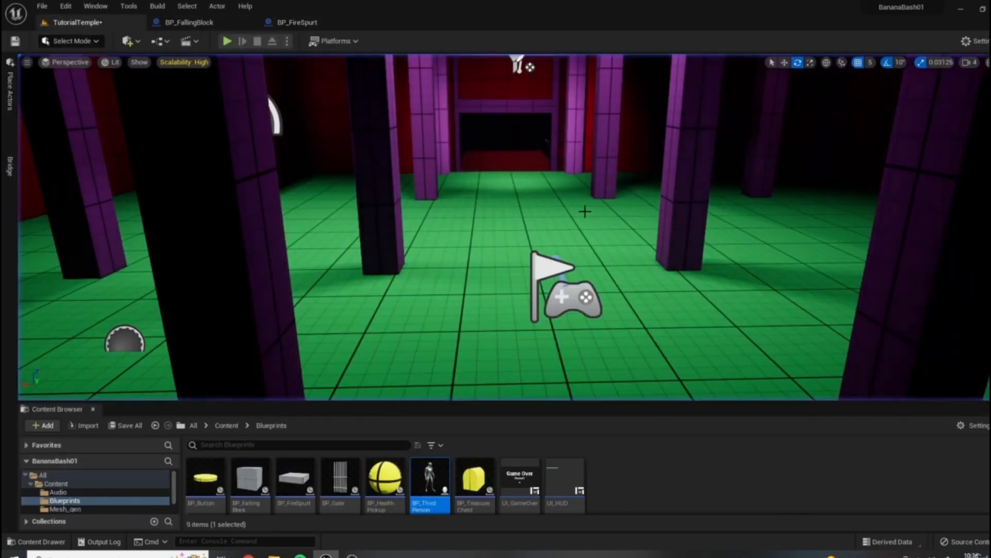
click(573, 296)
key(Delete)
Place a new Player Start on the floor before the fire spurt walkway and rotate it to face along the walkway
right_drag(644, 301, 387, 219)
key(w)
key(w)
key(w)
key(a)
click(10, 90)
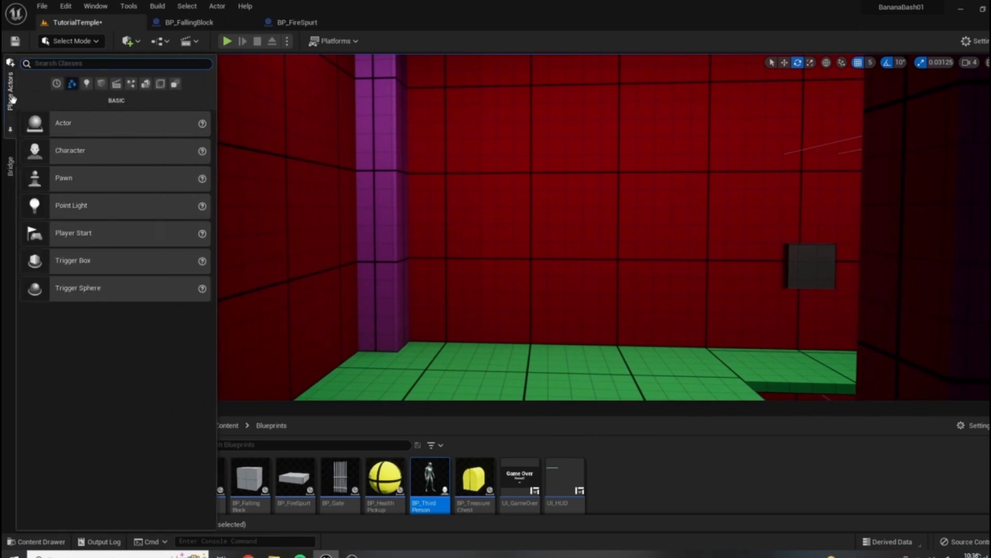
drag(65, 229, 575, 357)
right_drag(555, 283, 425, 275)
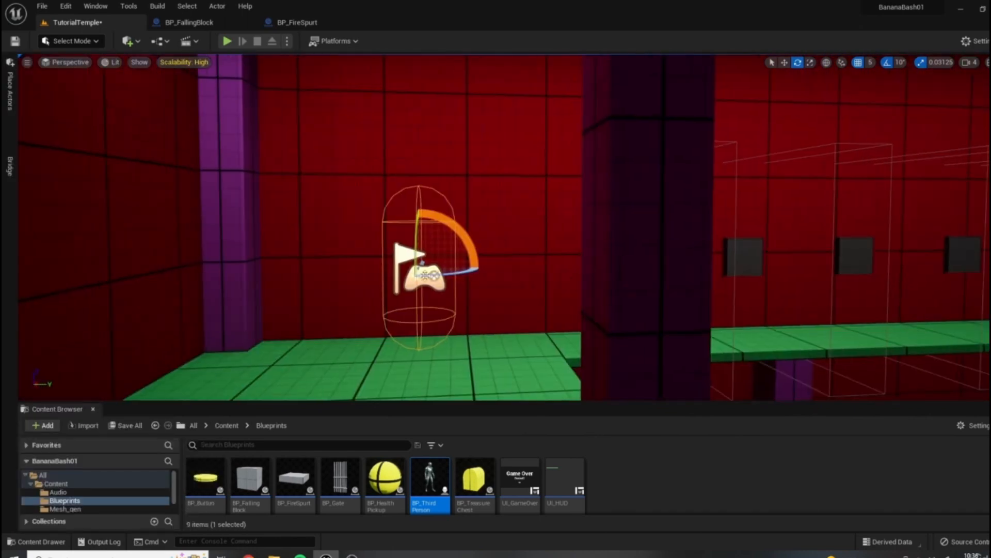
drag(461, 281, 504, 282)
Play-test the level from the new Player Start, run past the fire spurts to check their sound, and stop playing
click(227, 41)
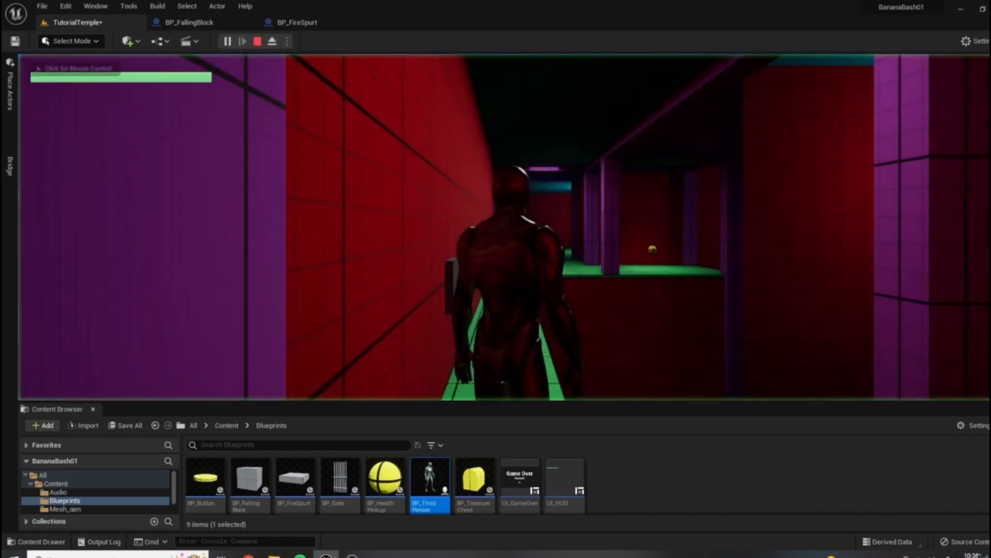
key(w)
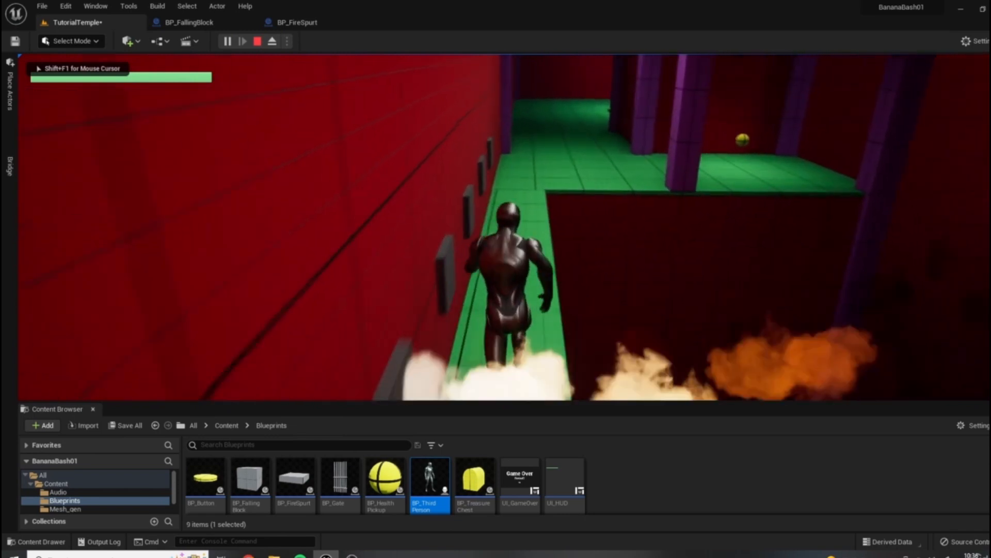
key(a)
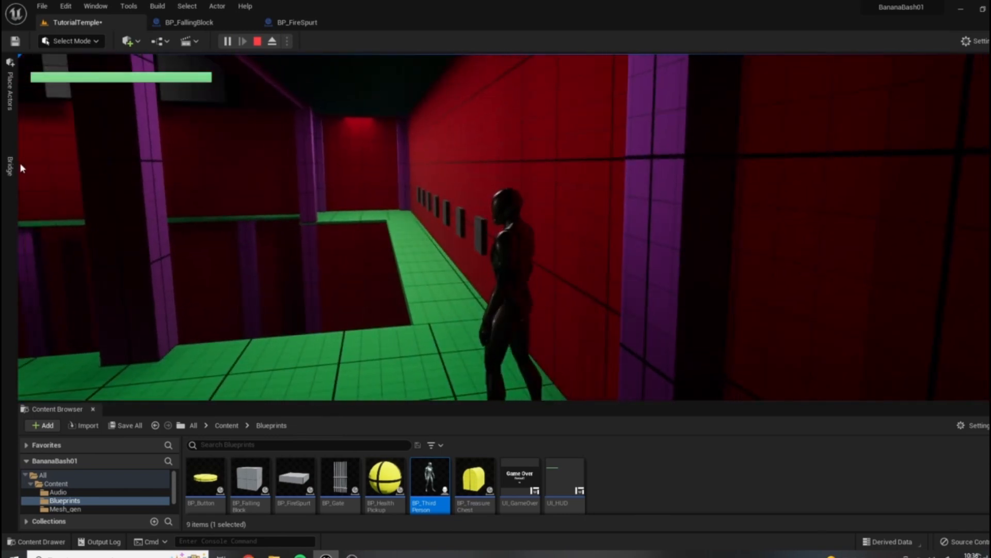
key(Escape)
right_drag(292, 209, 470, 208)
key(a)
key(s)
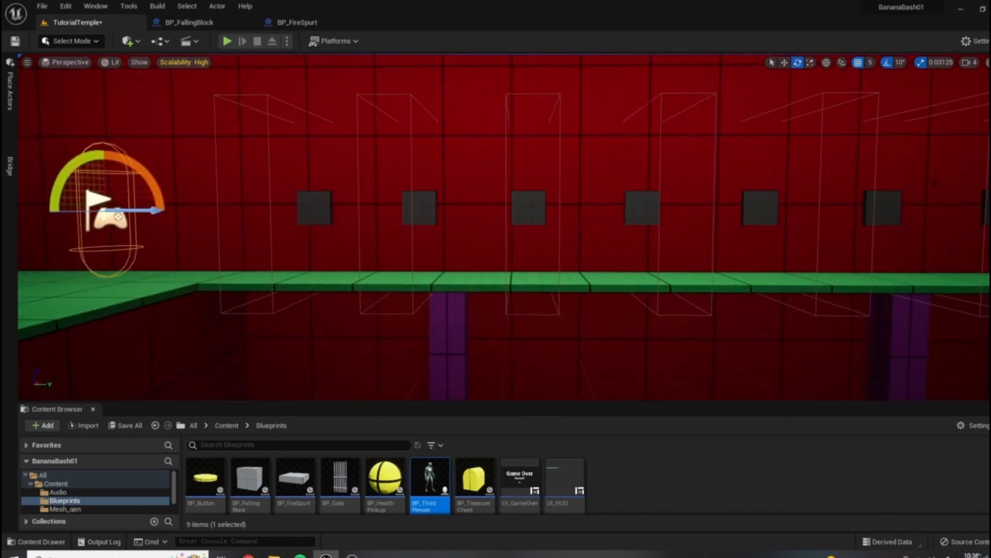
key(a)
right_drag(320, 173, 383, 174)
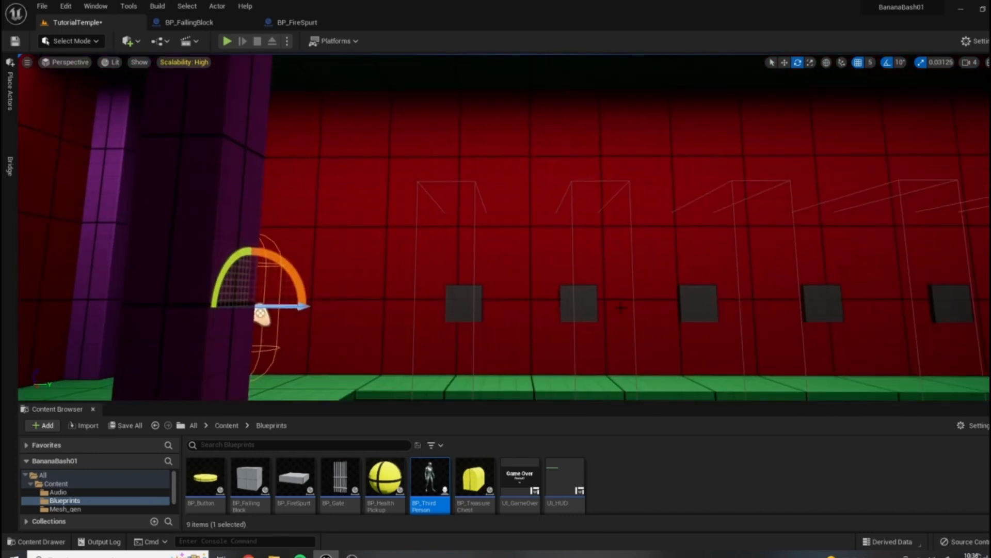
right_drag(621, 308, 526, 209)
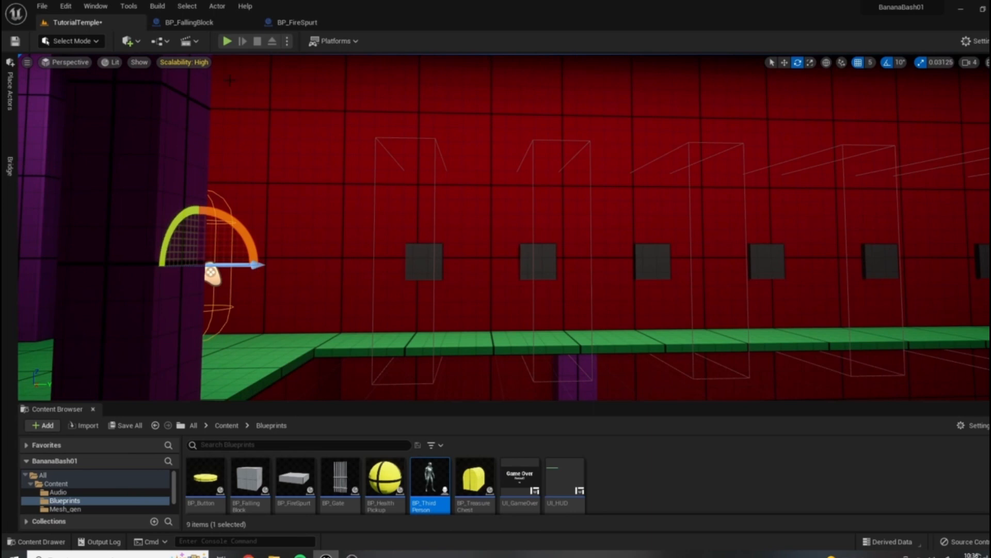
Align the Deactivate group beneath the Activate group in BP_FireSpurt and widen its comment box to the same right edge
click(293, 22)
scroll(584, 293, down, 4)
right_drag(646, 243, 675, 221)
drag(478, 259, 394, 259)
drag(692, 336, 821, 329)
Move the Spawn Sound at Location and Get Actor Location nodes closer to the Activate group's Set Visibility node
scroll(594, 310, up, 4)
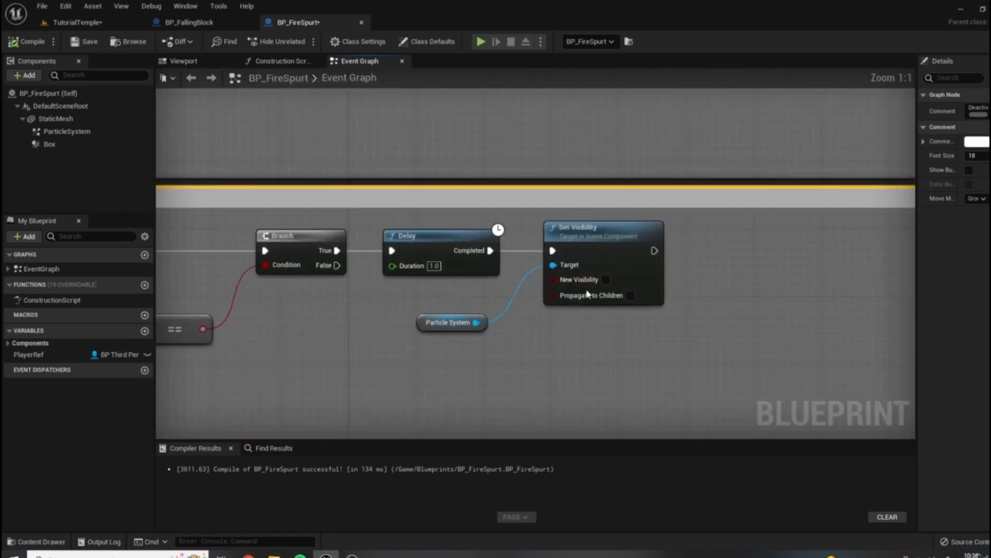
scroll(588, 294, down, 3)
right_drag(653, 325, 516, 332)
right_drag(543, 95, 618, 151)
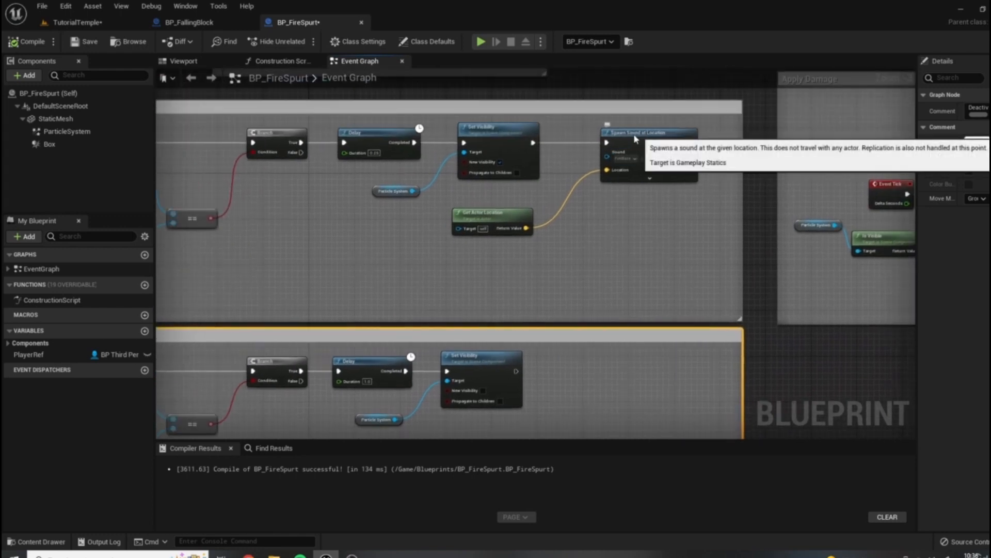
drag(634, 134, 600, 135)
drag(484, 216, 454, 216)
right_drag(454, 216, 401, 219)
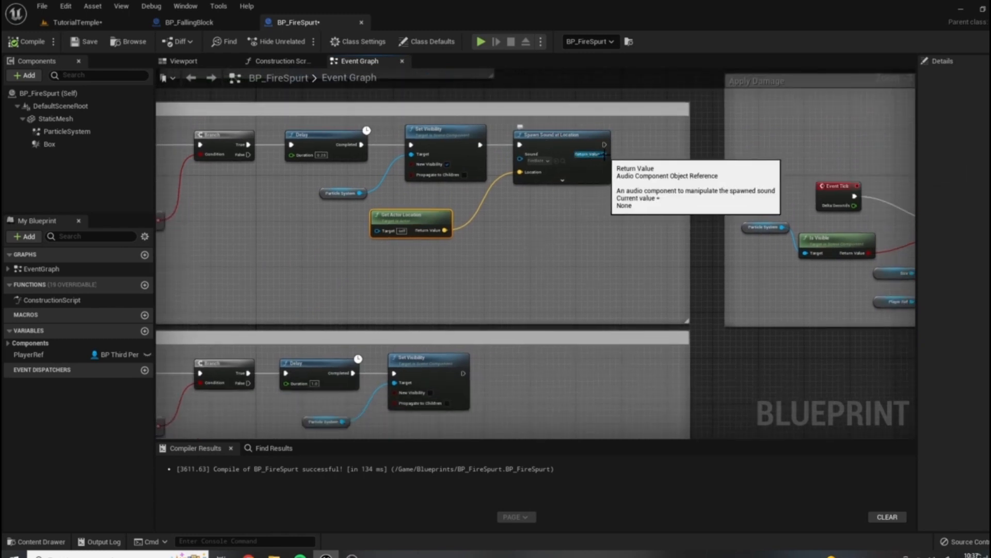
Add a Stop node on the spawned FireBlaze sound's return value and run it after the Deactivate group's Set Visibility
scroll(599, 158, up, 3)
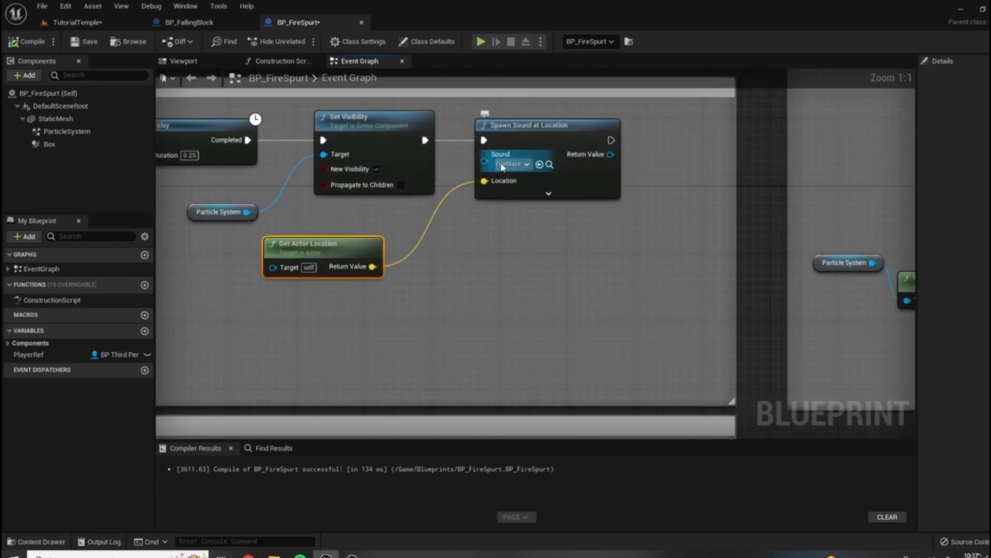
drag(610, 154, 564, 356)
text(stop)
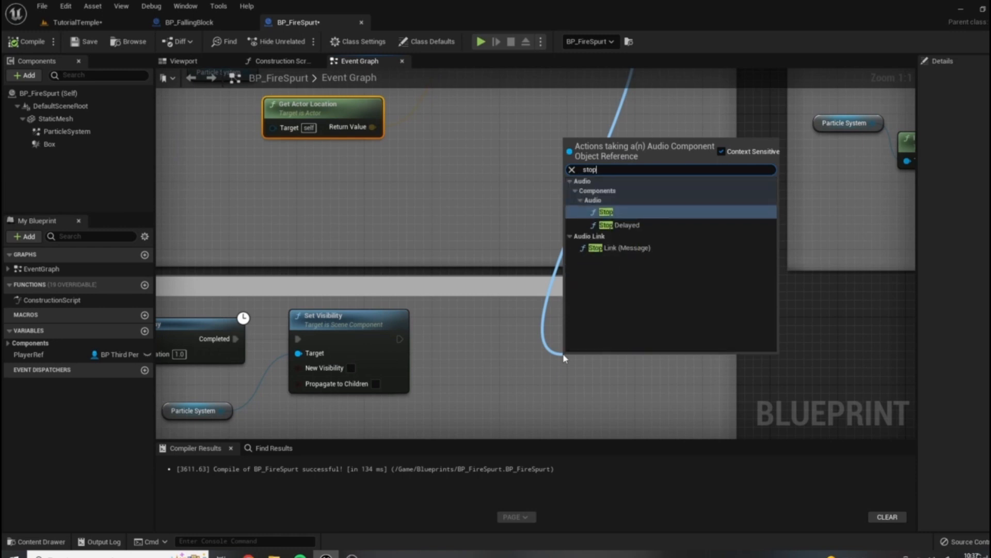
click(606, 212)
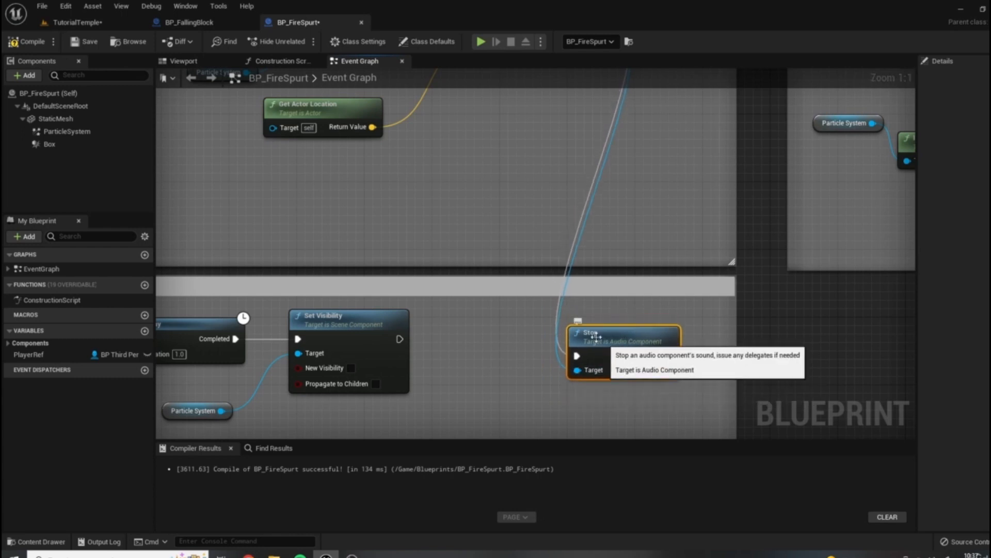
scroll(616, 361, down, 3)
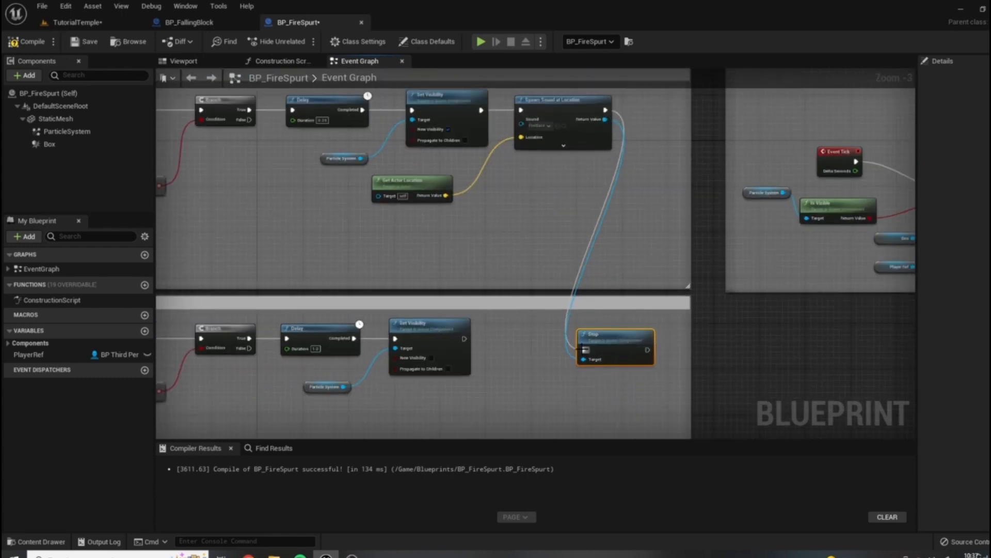
drag(464, 339, 624, 337)
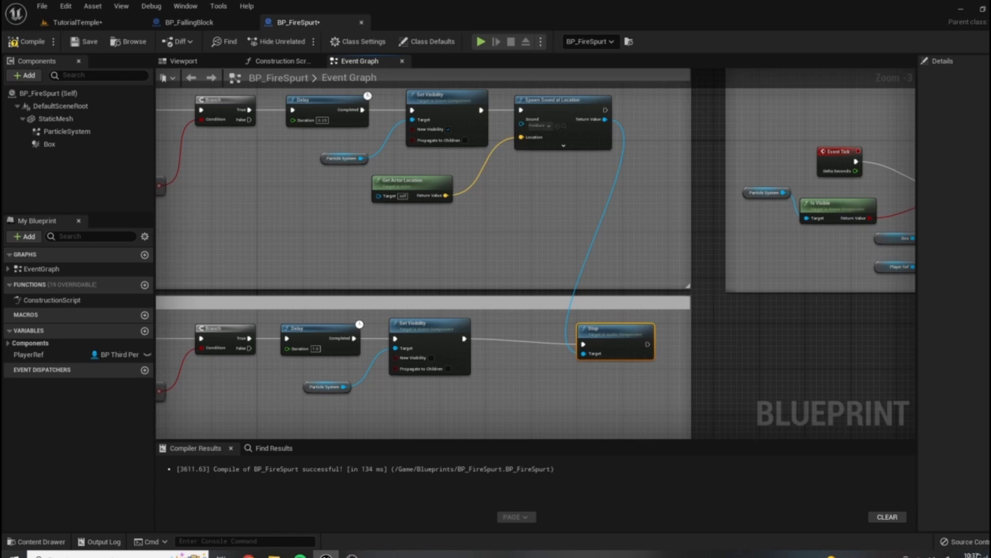
Play-test TutorialTemple, moving in and out of the fire spurts to check that their sound stops, and end the session
click(80, 23)
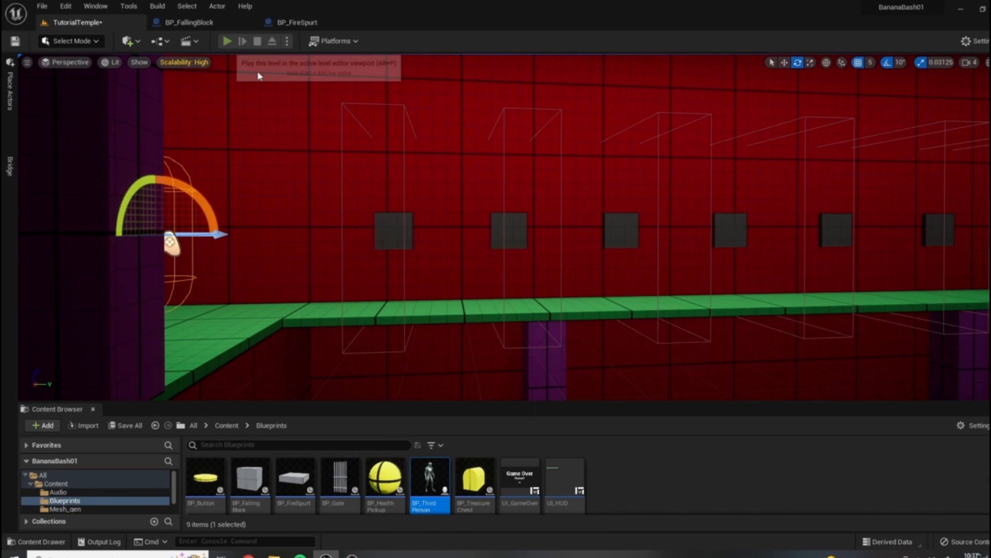
click(227, 42)
key(w)
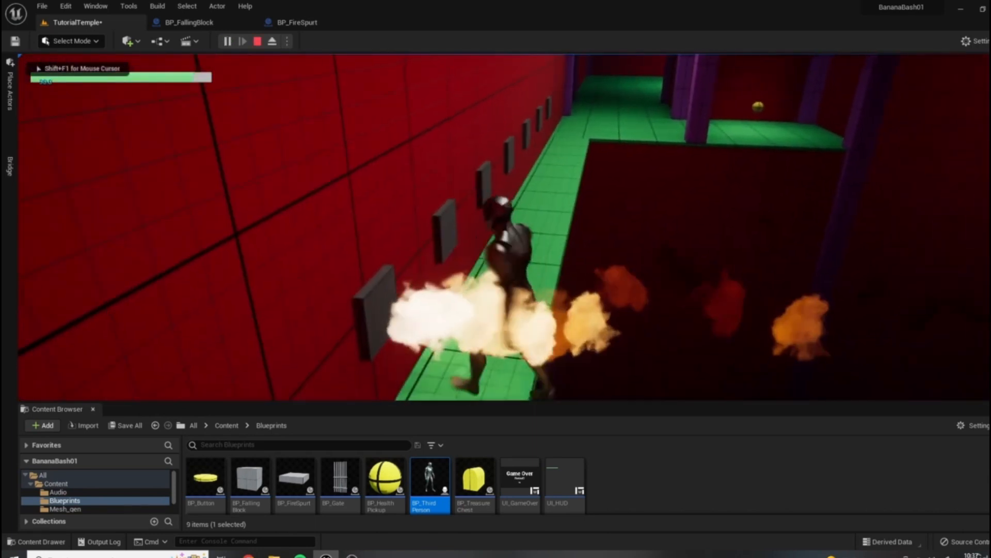
key(s)
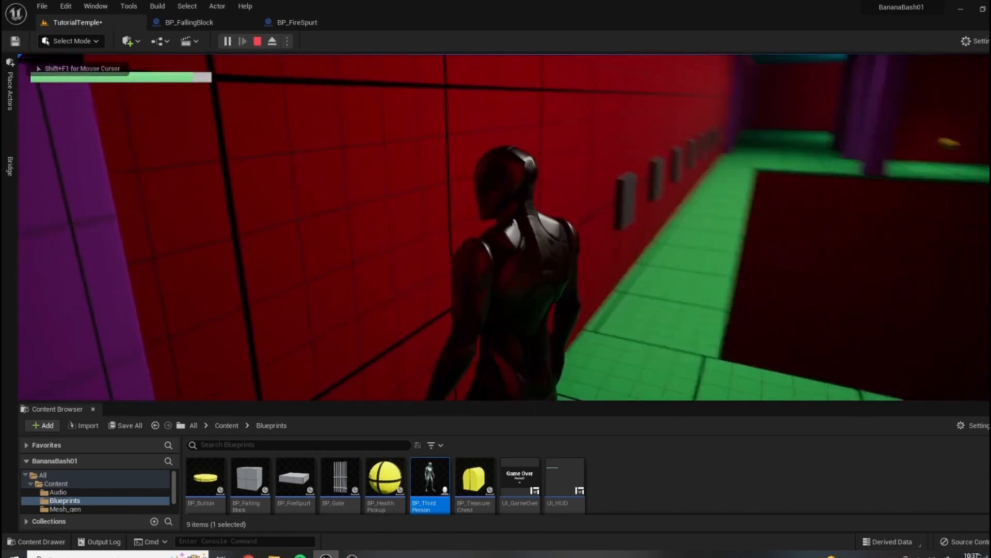
key(w)
key(w)
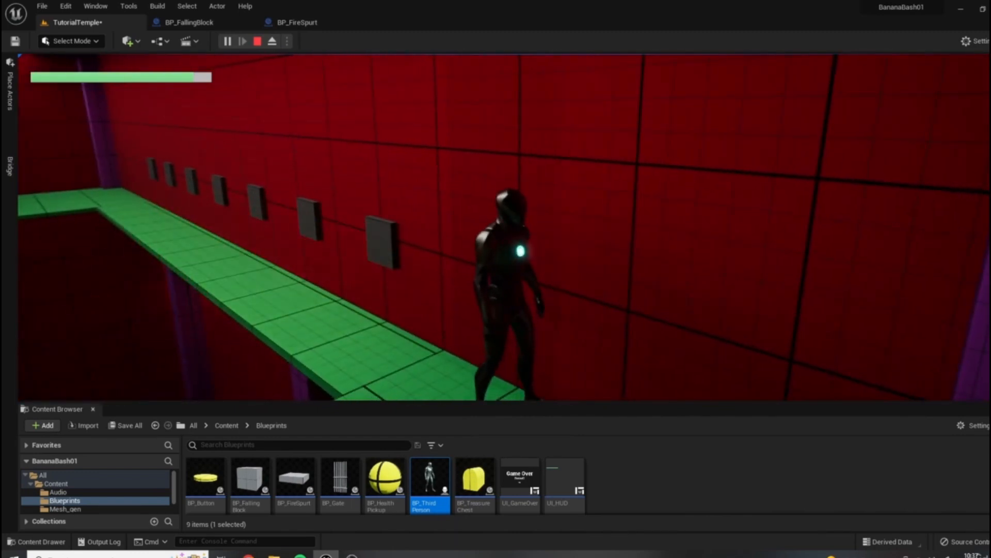
key(w)
key(w)
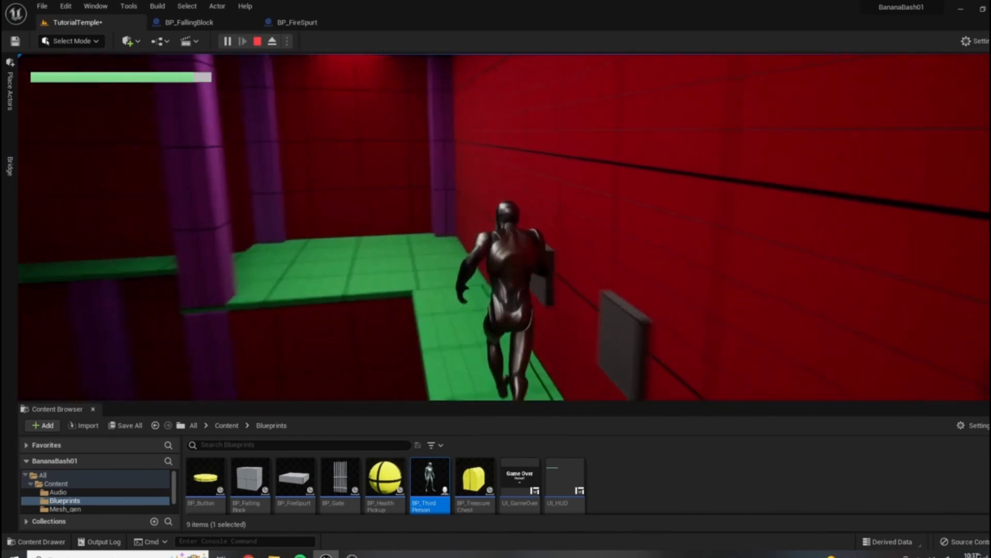
key(w)
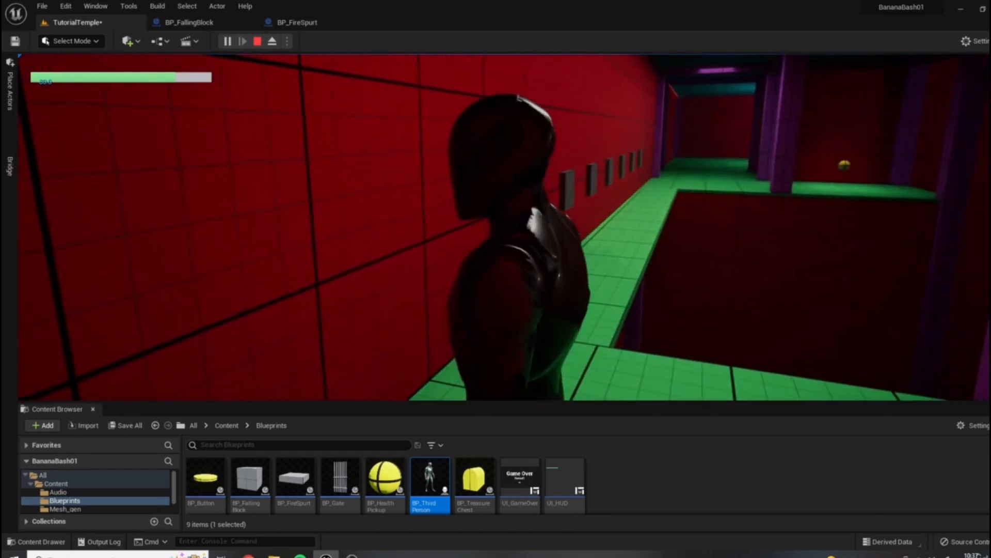
key(Escape)
Play-test again, standing beside the first fire spurt to listen through repeated activations, and stop playing at game over
click(226, 41)
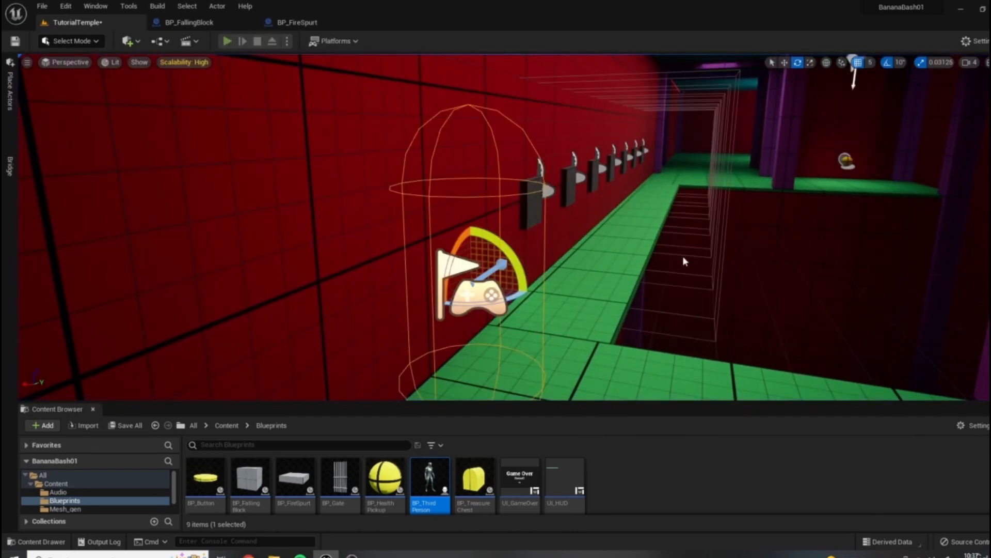
key(w)
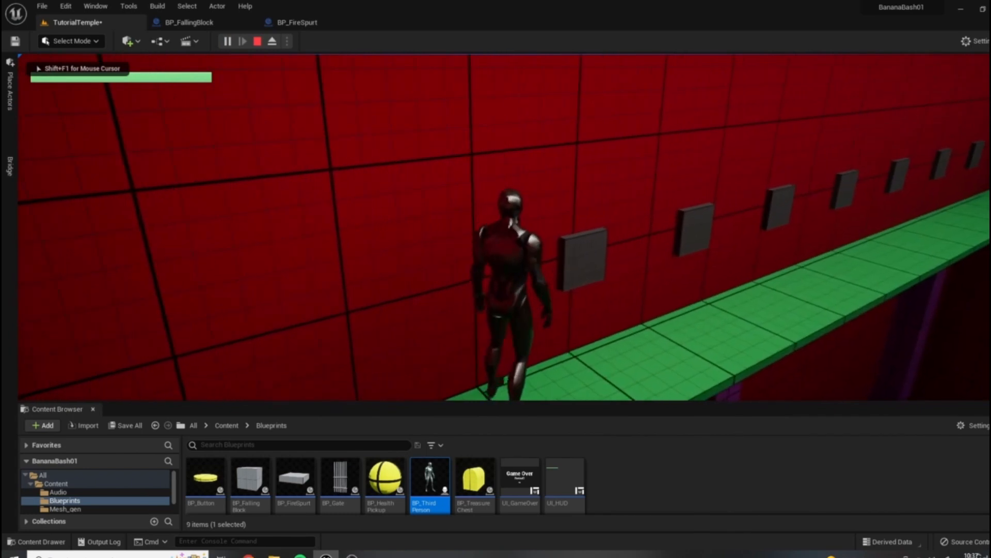
key(w)
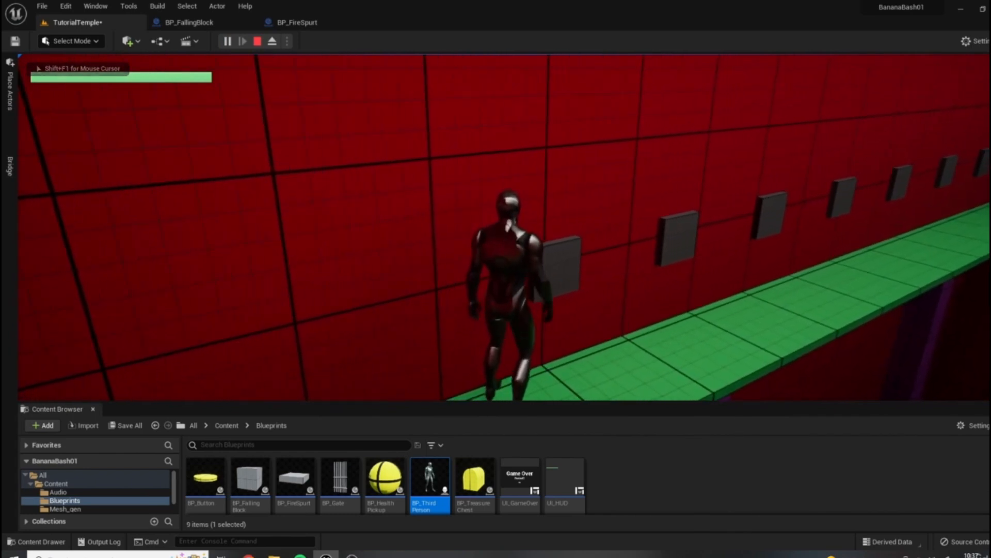
key(a)
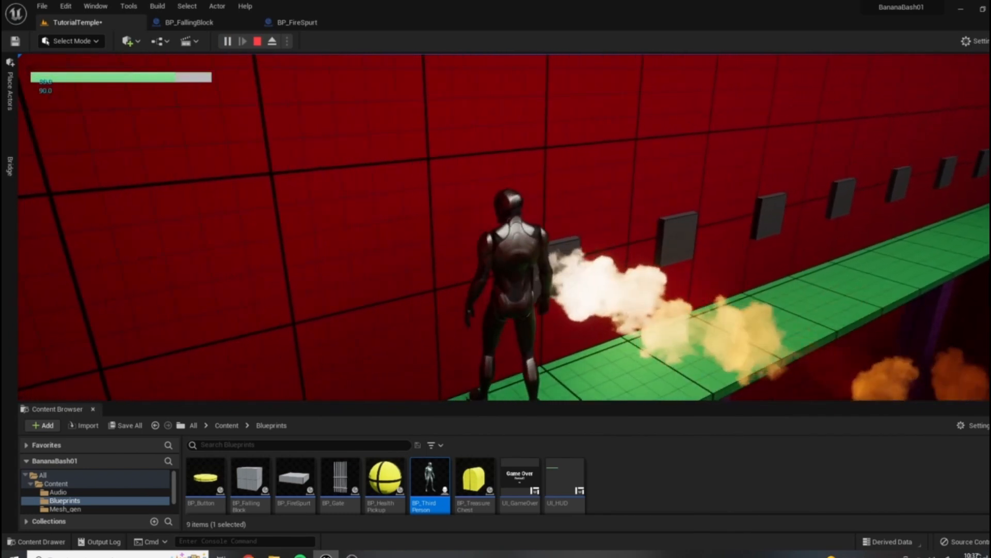
key(w)
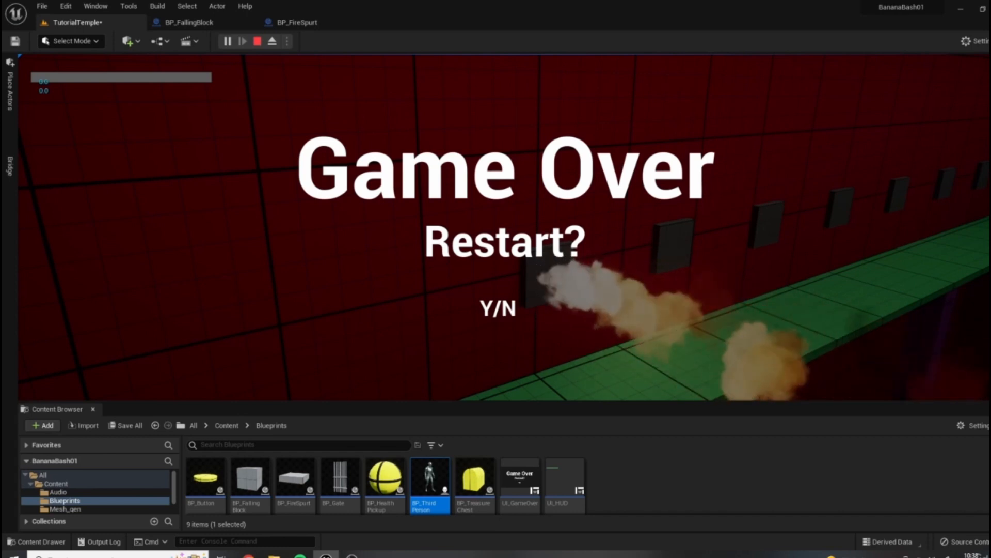
key(Escape)
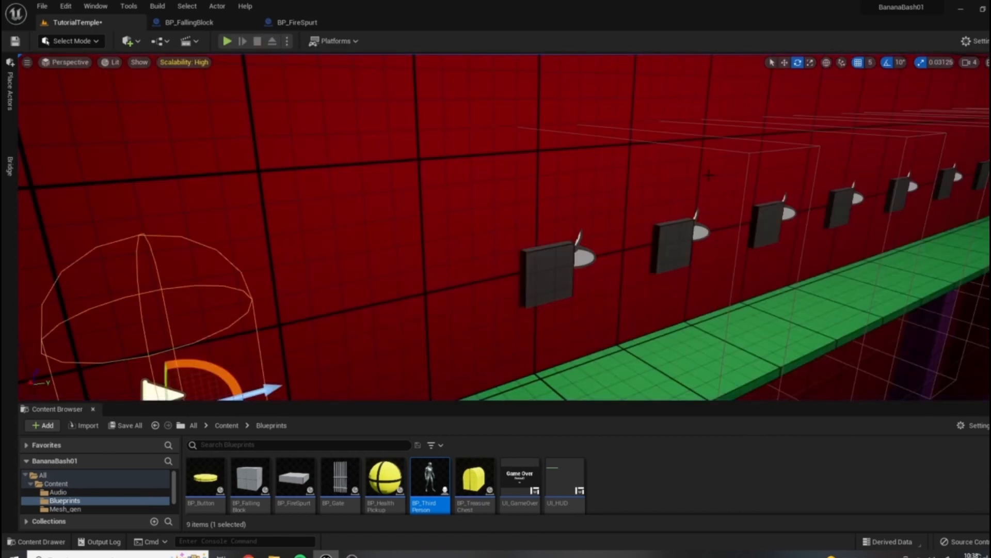
Enable Looping on the FireBlaze sound in the Audio folder, save the asset and close it
drag(310, 401, 339, 358)
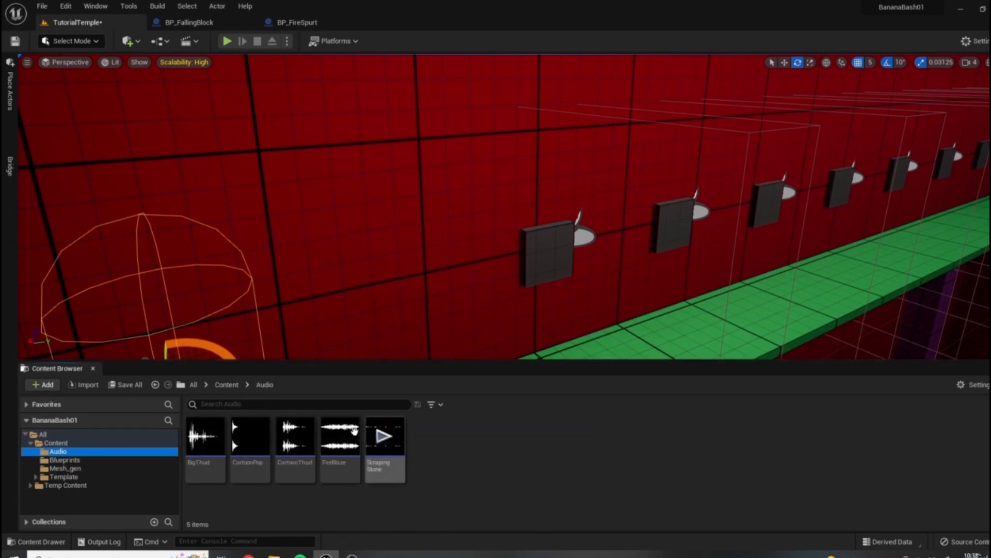
double_click(339, 439)
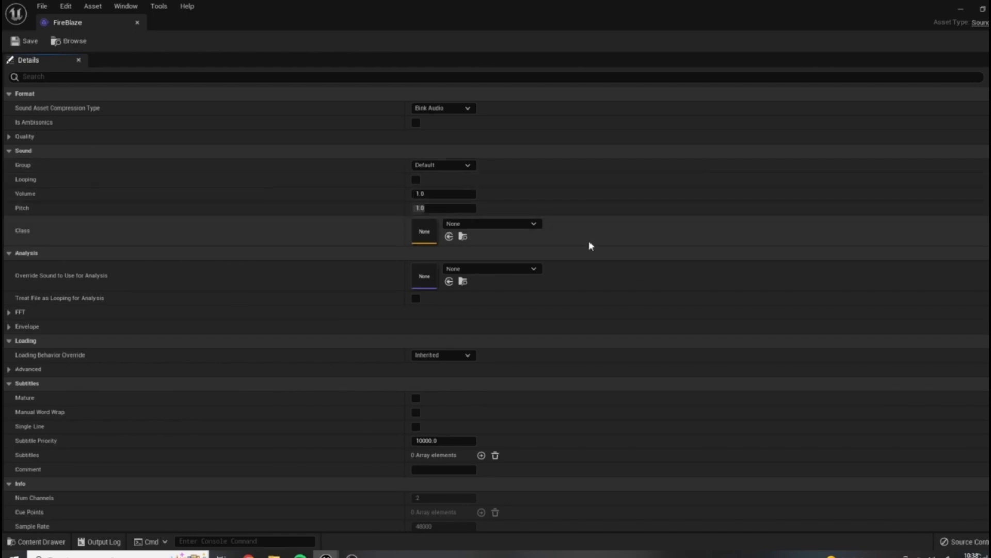
mouse_move(26, 181)
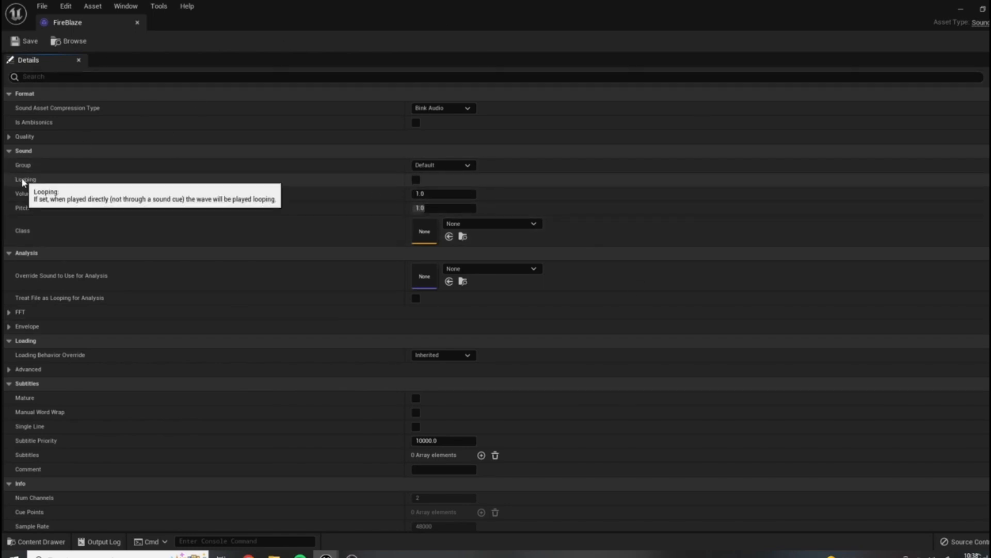
click(417, 180)
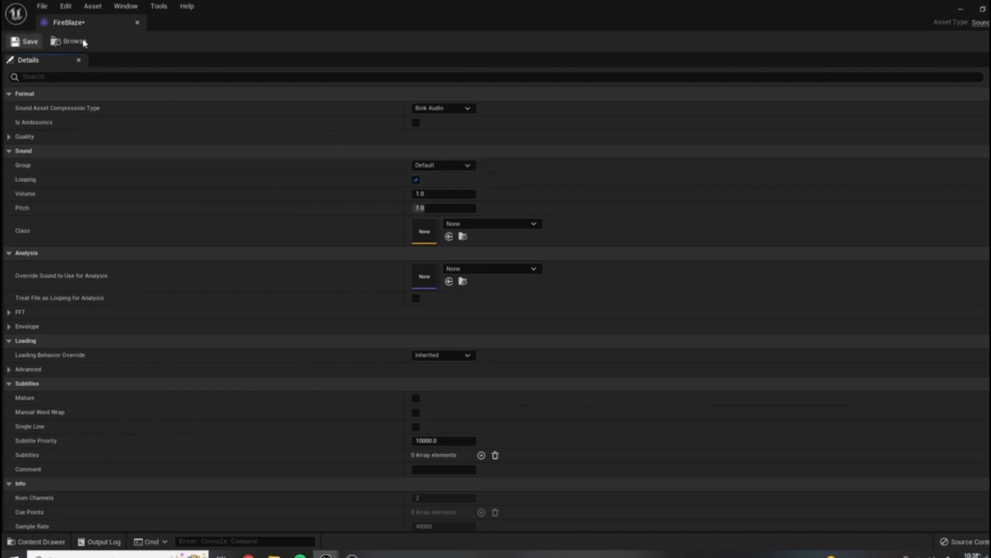
click(137, 22)
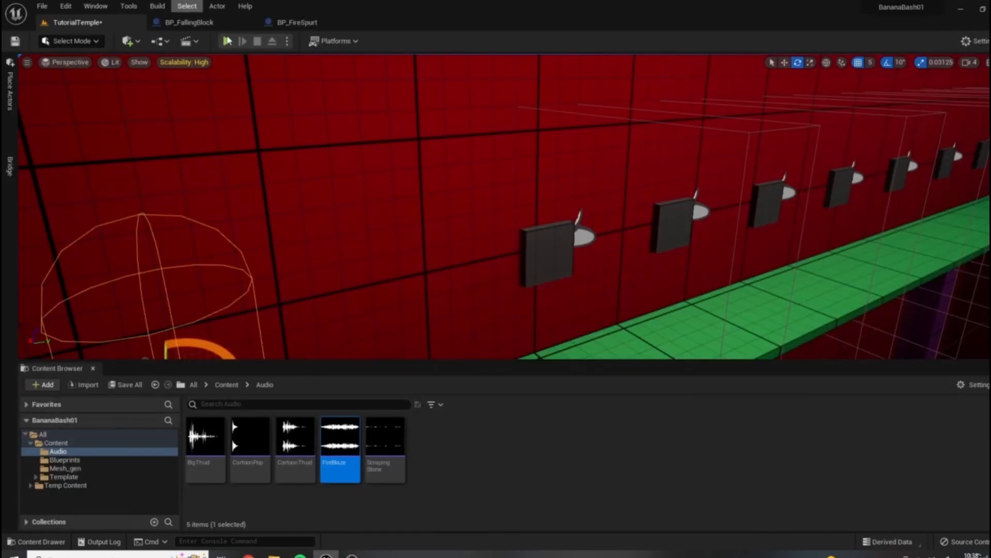
Play-test the looping FireBlaze sound by running past the fire spurts, and stop playing
click(227, 41)
key(w)
key(d)
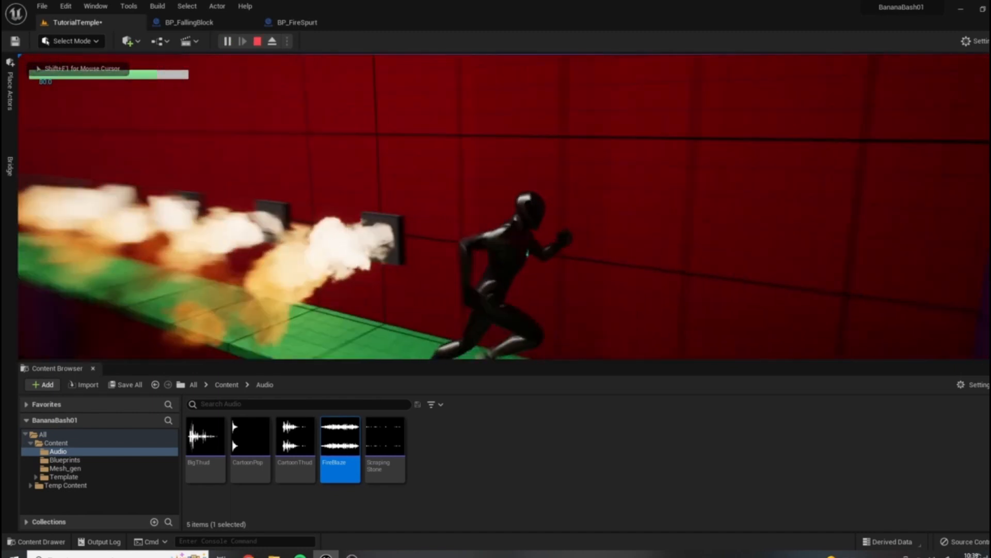
key(Escape)
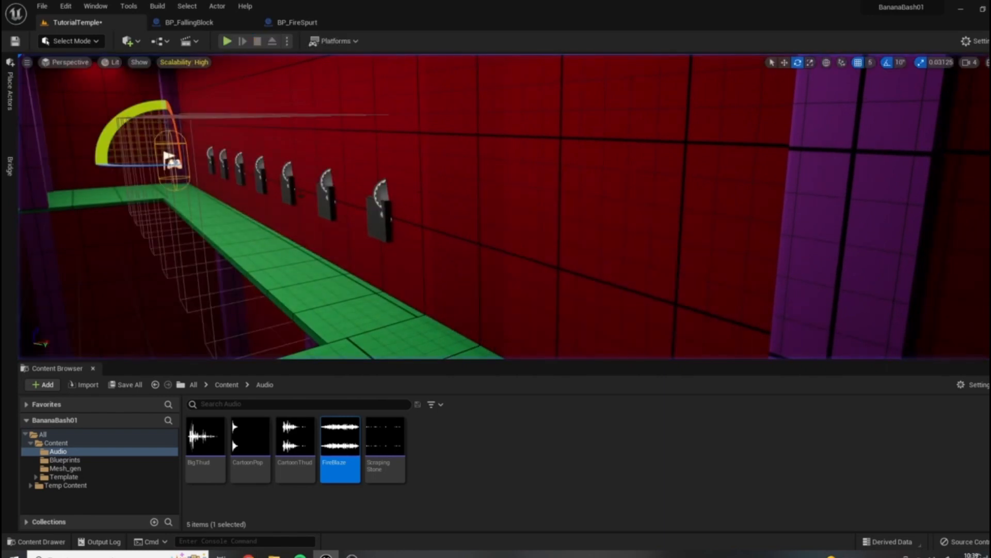
Replay the level beside the first fire spurt until game over and decline the restart
right_drag(429, 254, 511, 255)
right_drag(420, 184, 511, 184)
click(227, 41)
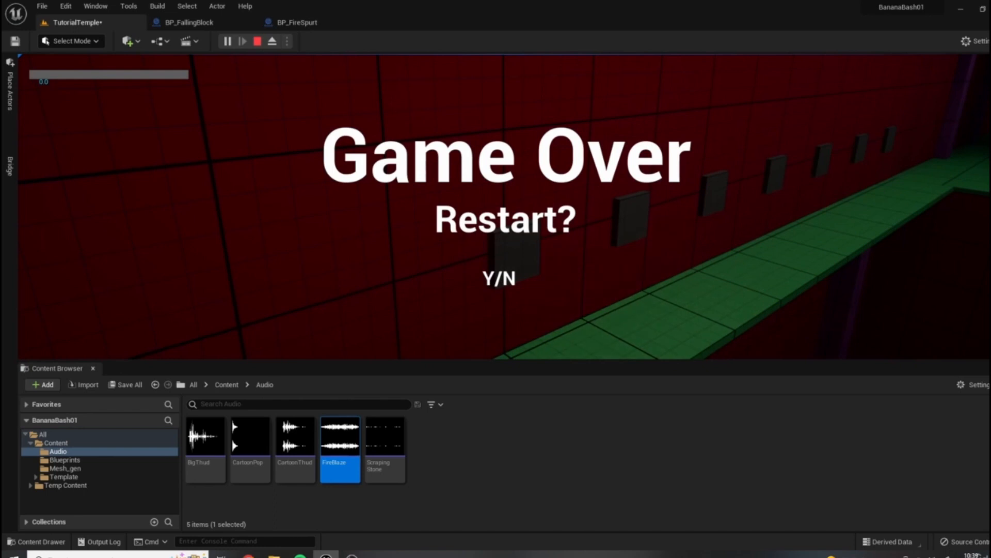
key(n)
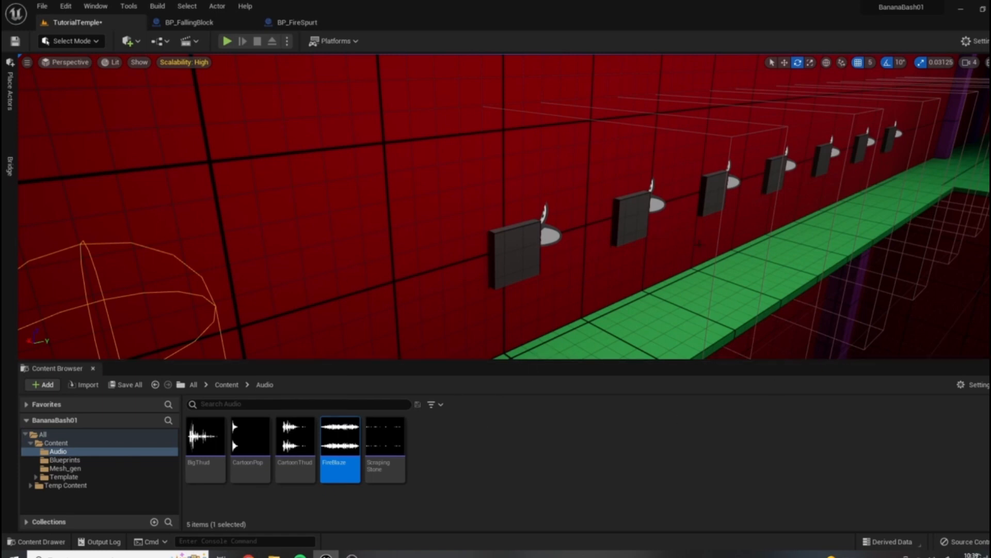
Survey the level from the falling-block walkway across the fire spurts to the platform with the health pickup
drag(581, 361, 614, 397)
right_drag(677, 268, 568, 253)
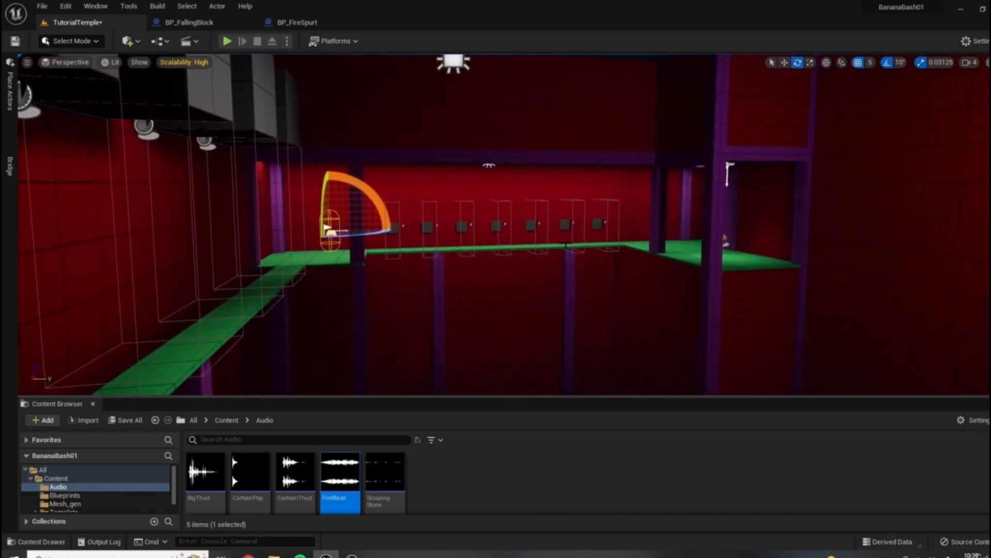
mouse_move(342, 501)
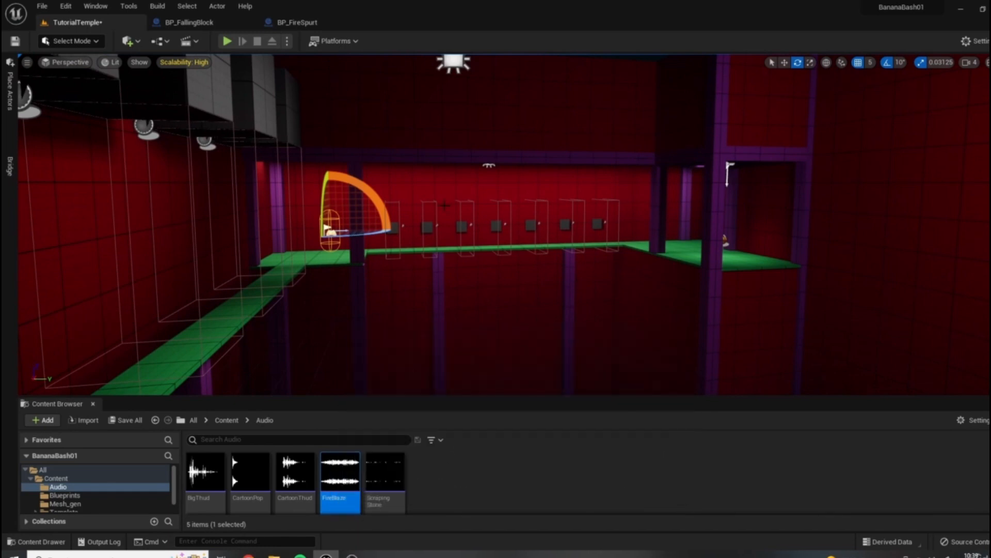
right_drag(504, 224, 744, 238)
right_drag(572, 243, 402, 279)
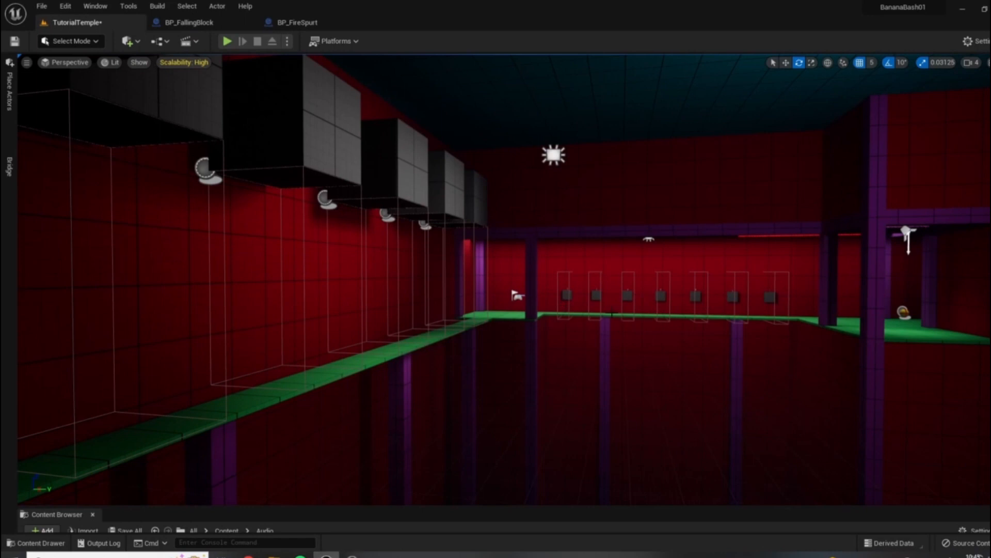
right_click(612, 313)
right_drag(612, 312, 762, 336)
key(w)
key(Escape)
key(w)
right_drag(503, 279, 605, 264)
key(a)
key(a)
right_drag(518, 305, 621, 391)
key(w)
Close the BP_FallingBlock and BP_FireSpurt blueprint editors
click(249, 23)
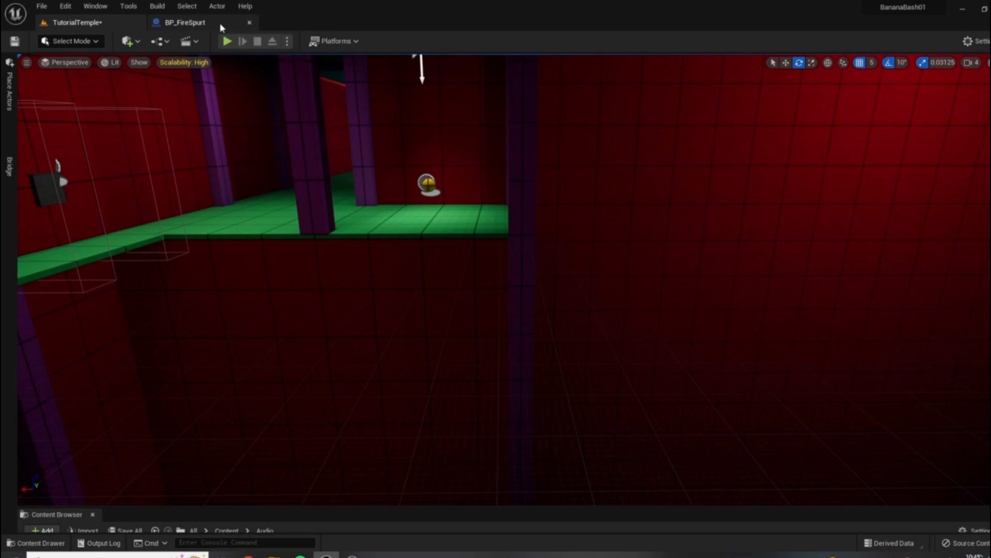
click(250, 24)
Select the health pickup on the platform beyond the fire spurts and open the Blueprints folder
right_drag(496, 259, 217, 243)
right_drag(556, 250, 774, 259)
right_drag(702, 381, 582, 372)
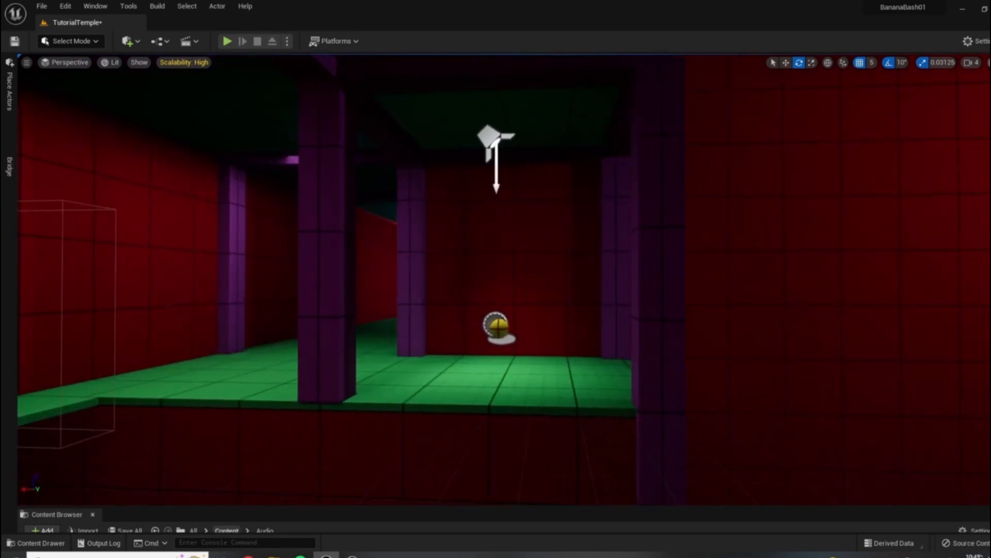
drag(67, 507, 78, 386)
right_drag(80, 381, 52, 396)
click(578, 233)
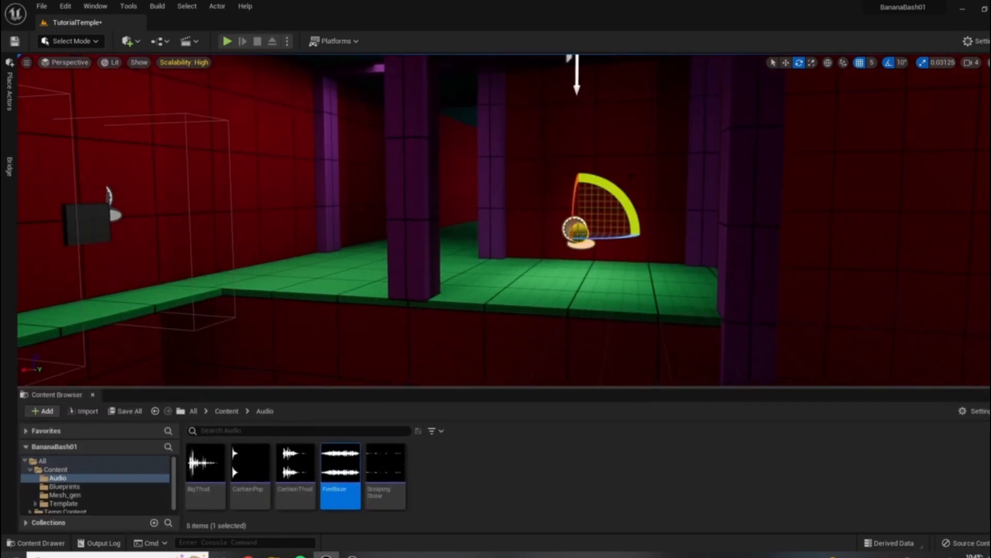
click(86, 486)
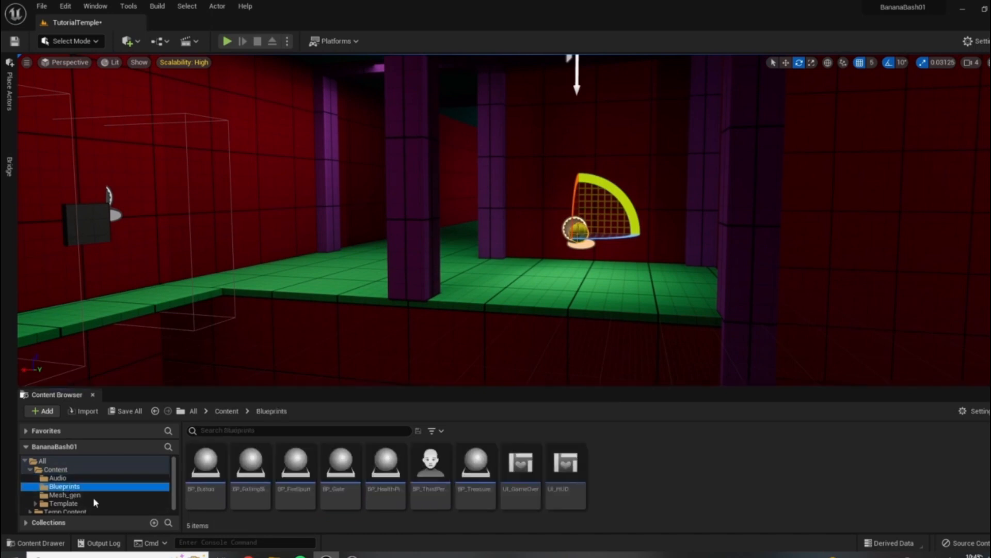
Open the BP_HealthPickup blueprint and wrap the sphere's begin-overlap logic in a comment titled "Pickup"
click(383, 462)
double_click(382, 462)
scroll(475, 339, down, 4)
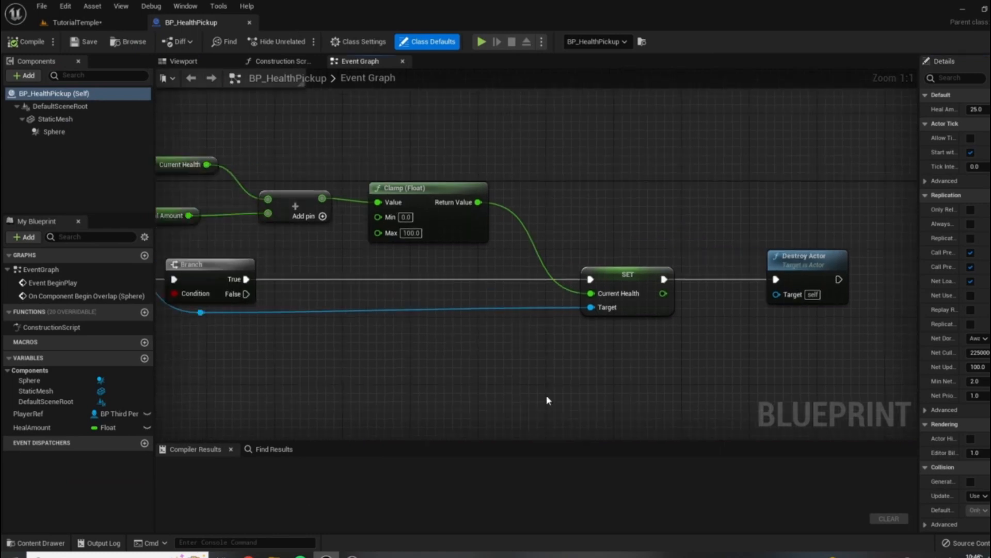
scroll(558, 361, up, 1)
drag(466, 314, 855, 422)
key(c)
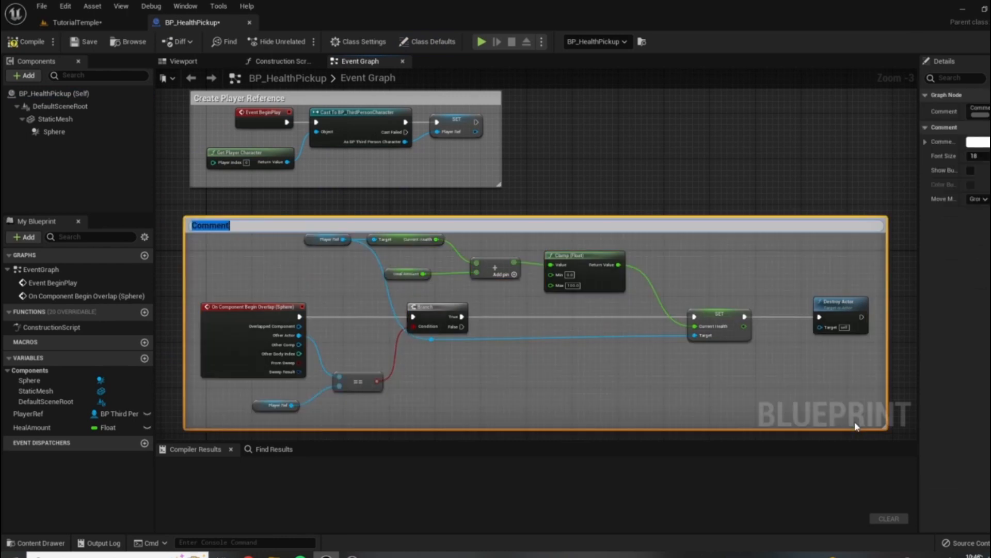
text(Pickup)
key(Return)
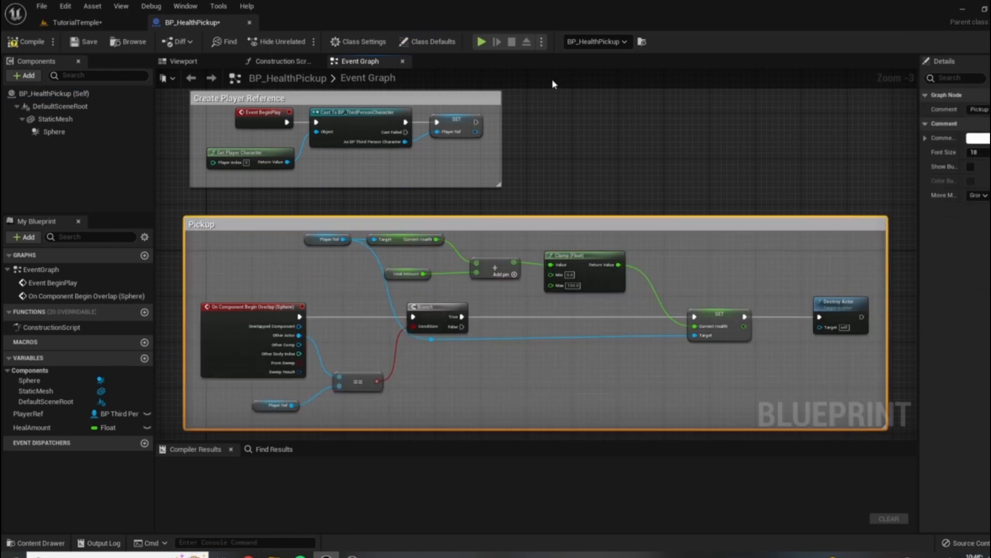
Widen the Pickup comment box and space the SET Current Health and Destroy Actor nodes further apart
drag(487, 206, 243, 195)
right_drag(914, 258, 757, 236)
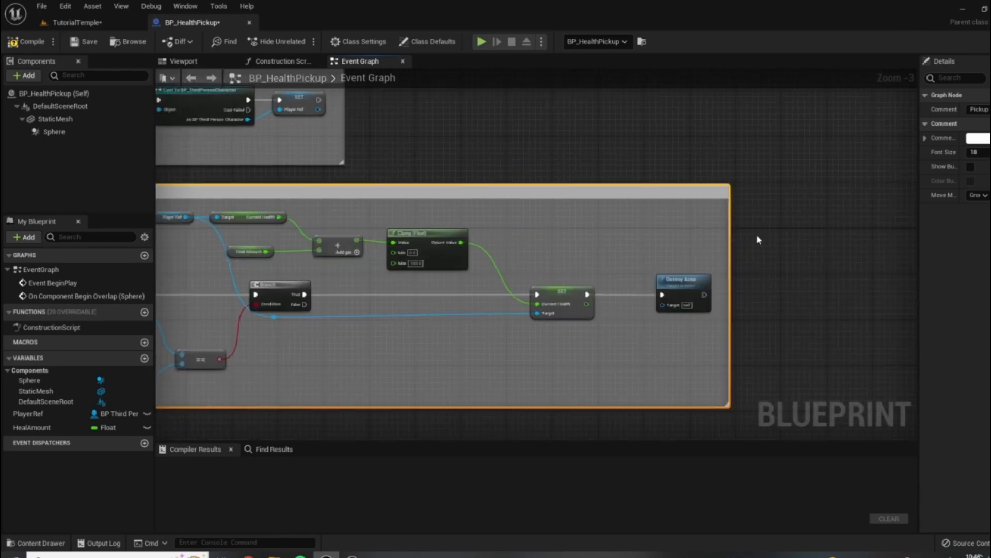
drag(732, 238, 858, 233)
drag(685, 290, 755, 290)
right_drag(173, 327, 416, 320)
scroll(354, 366, up, 1)
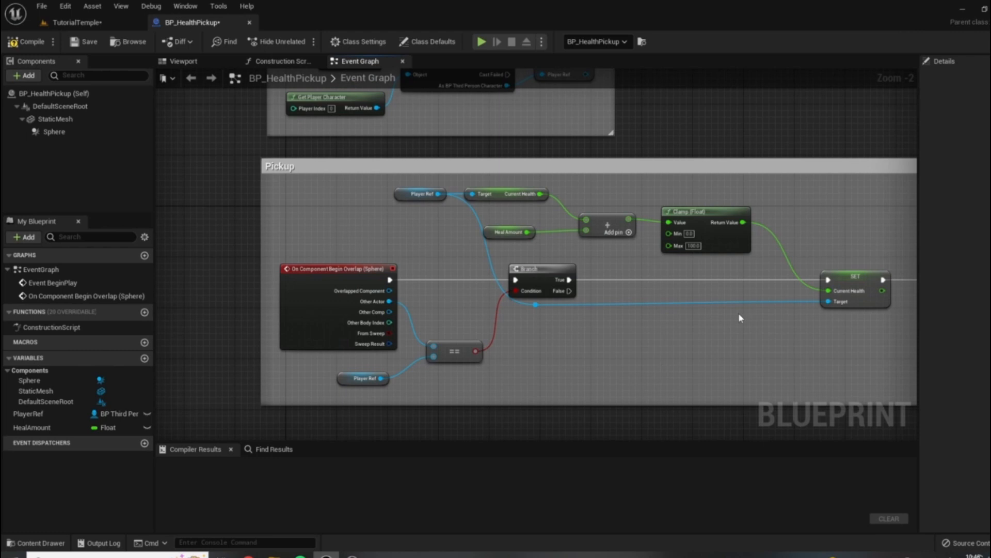
right_drag(739, 316, 618, 311)
right_drag(269, 350, 365, 327)
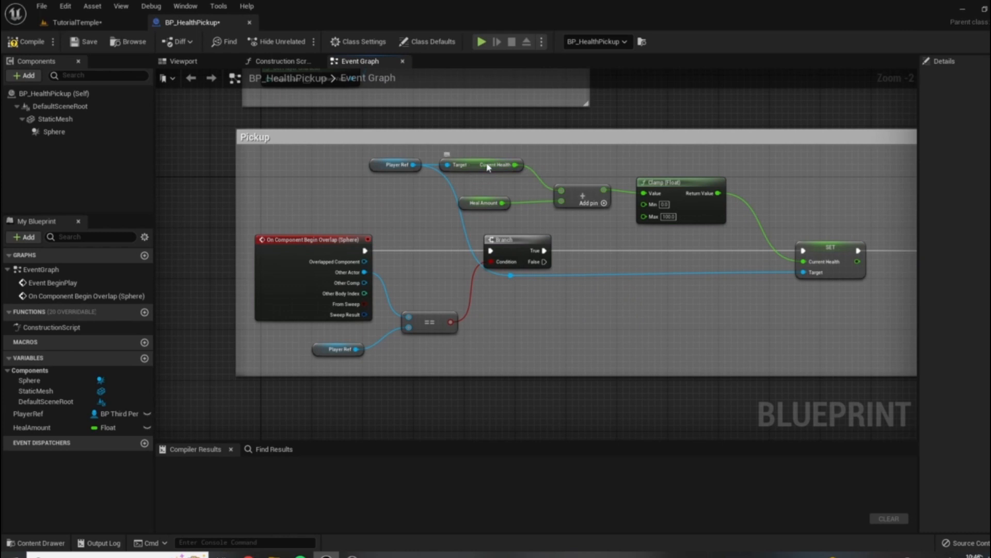
right_drag(836, 202, 594, 181)
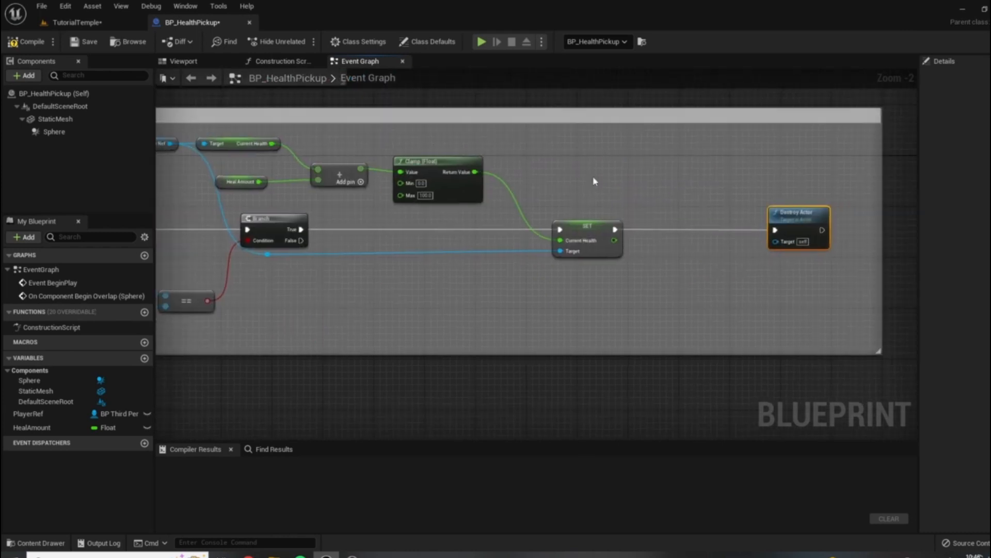
drag(584, 229, 552, 229)
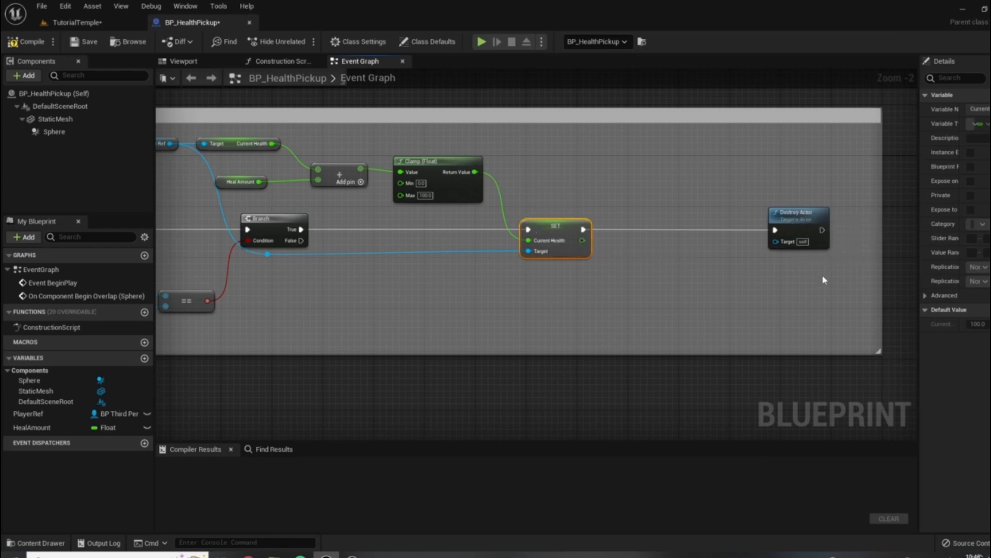
Insert a Play Sound at Location node between SET and Destroy Actor, align it with them, and assign the CartoonPop sound
right_drag(752, 292, 669, 298)
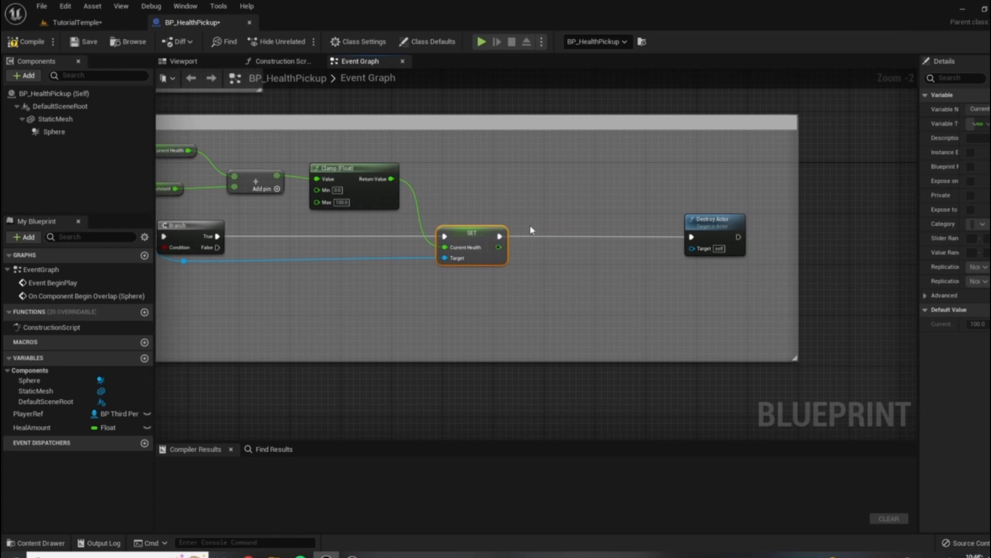
drag(499, 237, 559, 188)
text(play soun)
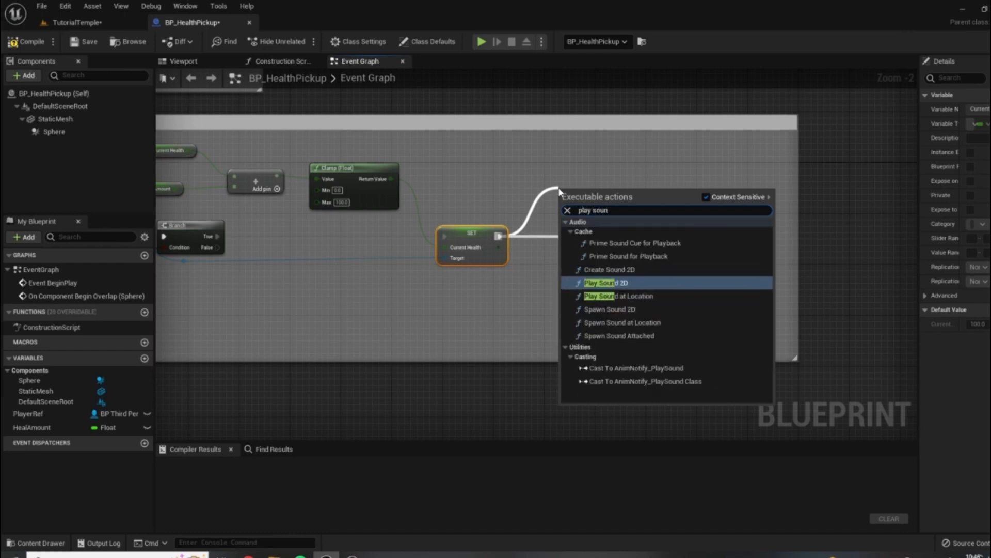
click(638, 295)
scroll(614, 233, up, 2)
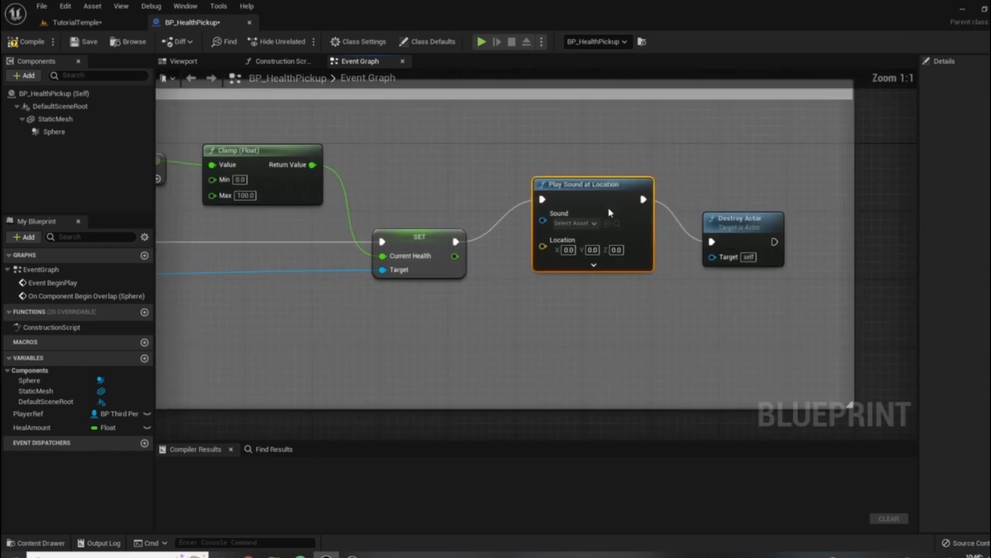
drag(609, 241, 601, 250)
click(573, 265)
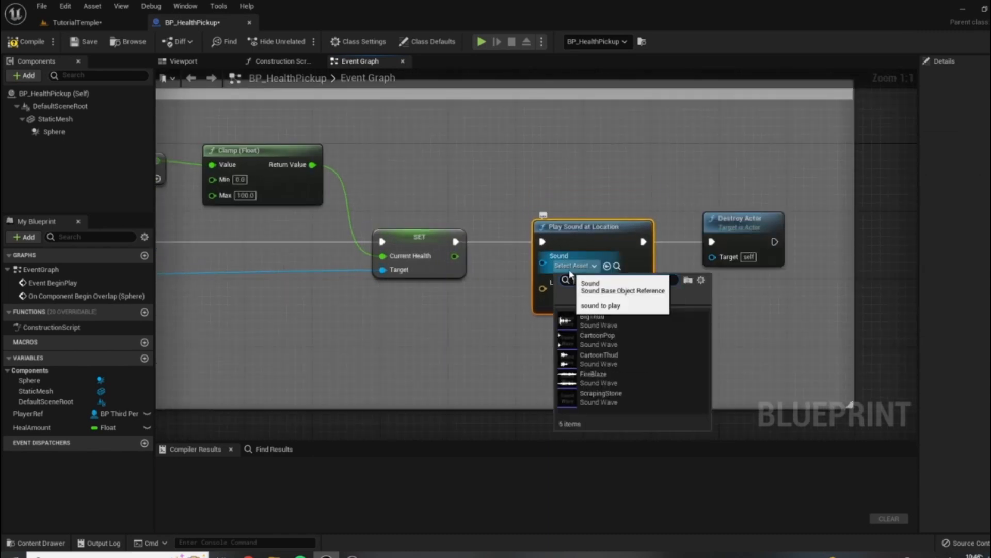
click(589, 336)
Add a Get Actor Location node below SET and connect its return value to the Location input of Play Sound at Location
right_drag(557, 281, 618, 236)
right_click(540, 321)
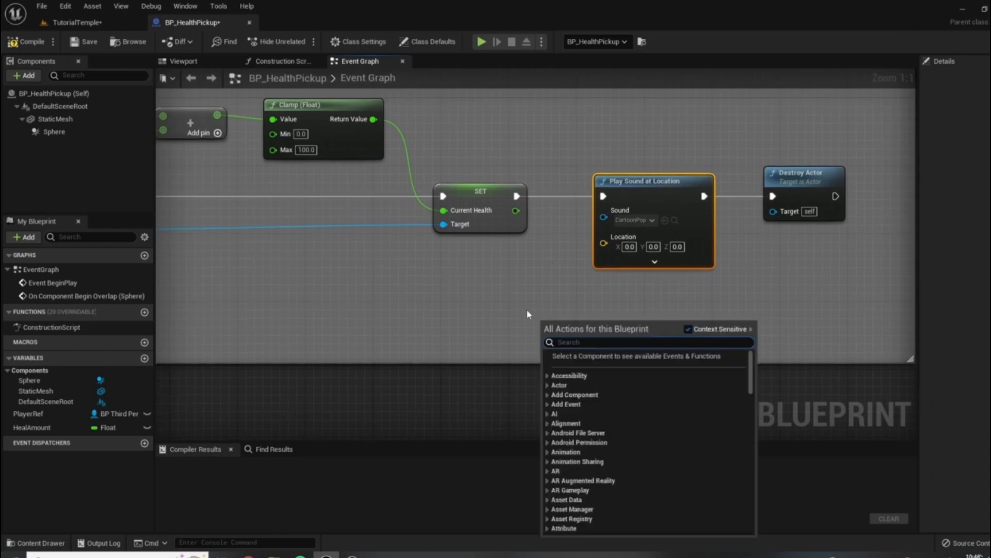
text(get act)
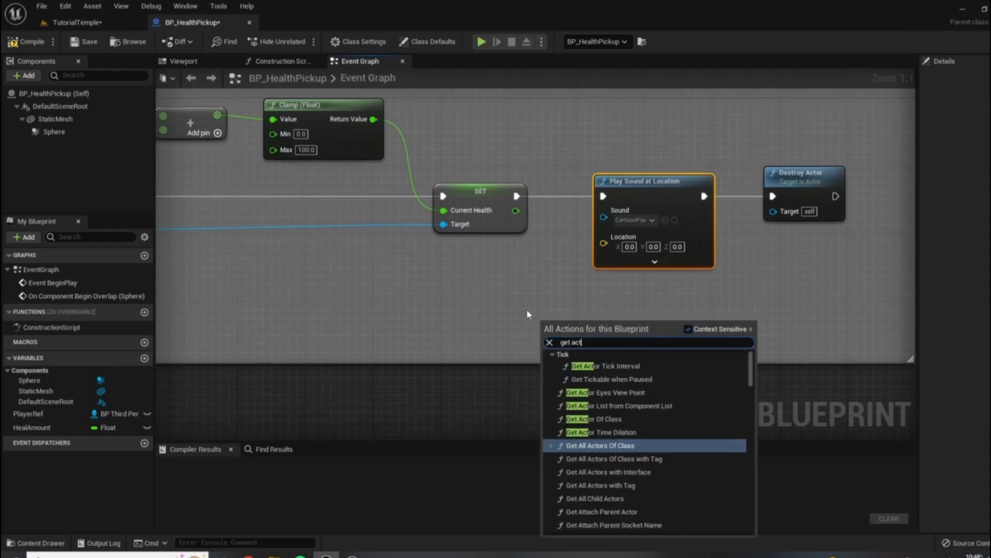
text(or location)
key(Return)
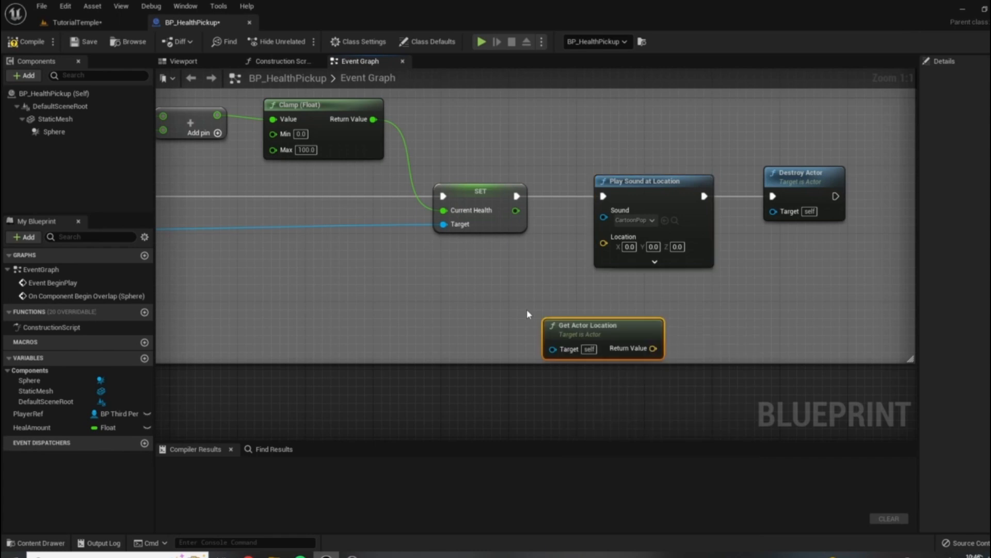
drag(591, 325, 472, 257)
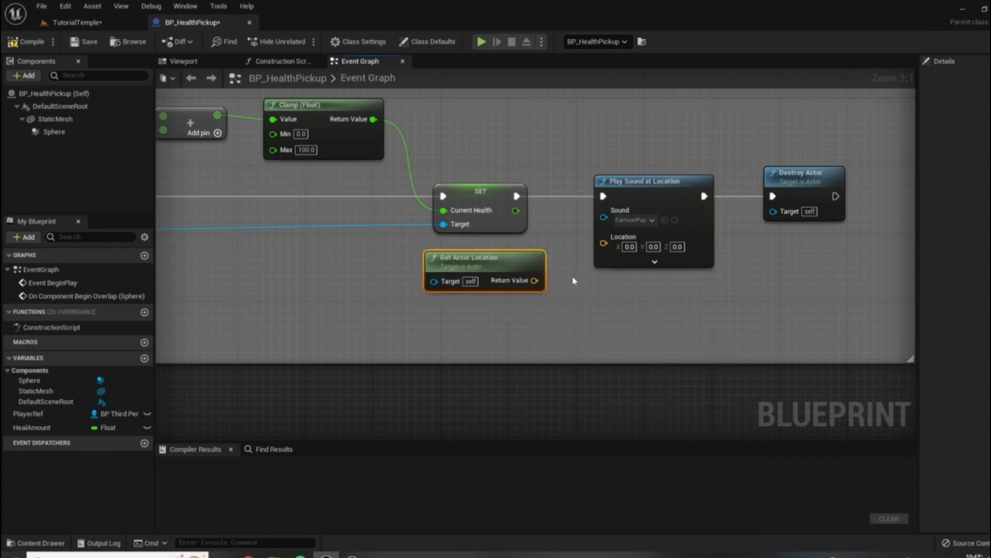
drag(534, 280, 603, 243)
Review the Pickup node chain from the begin-overlap event through the health update and sound to Destroy Actor
right_drag(792, 314, 733, 357)
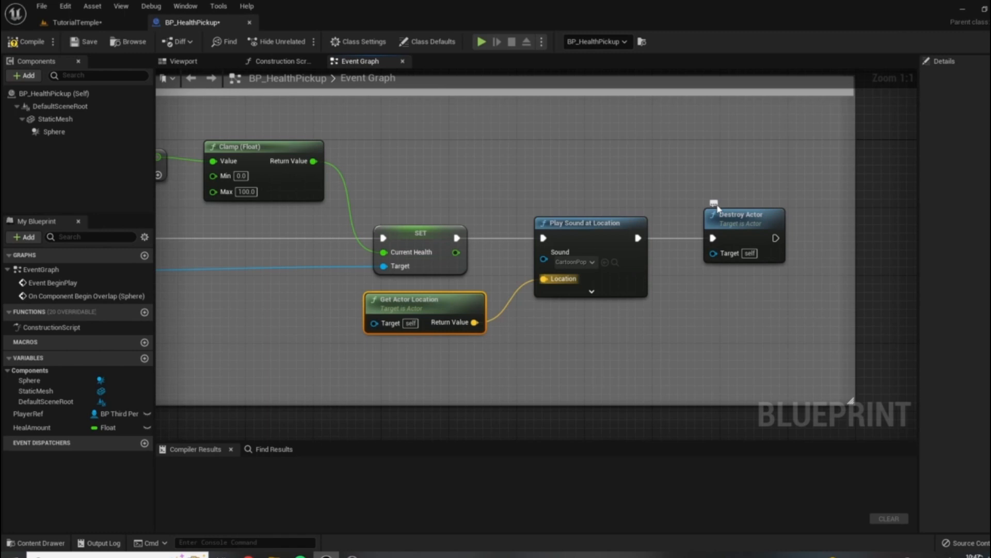
click(698, 339)
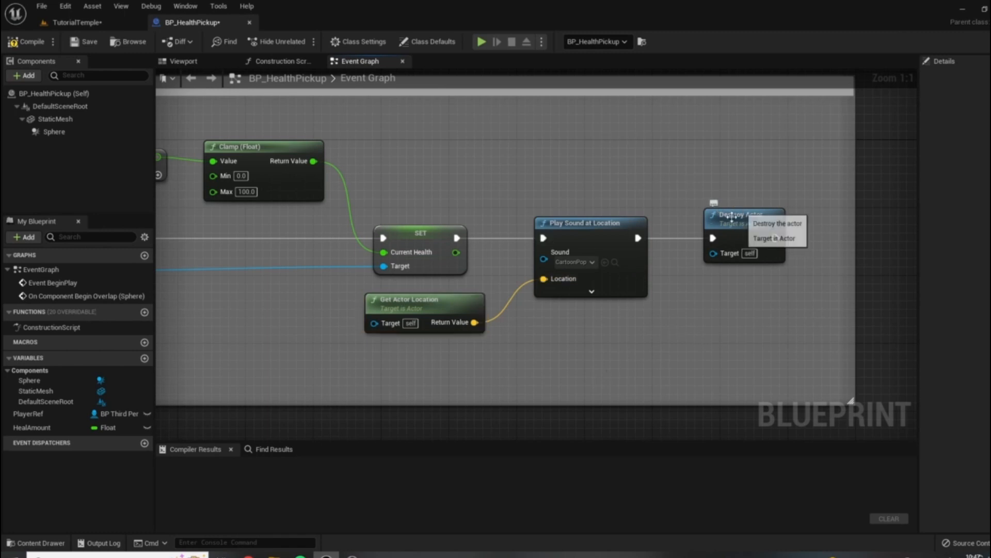
drag(776, 238, 800, 242)
scroll(810, 244, down, 4)
click(749, 224)
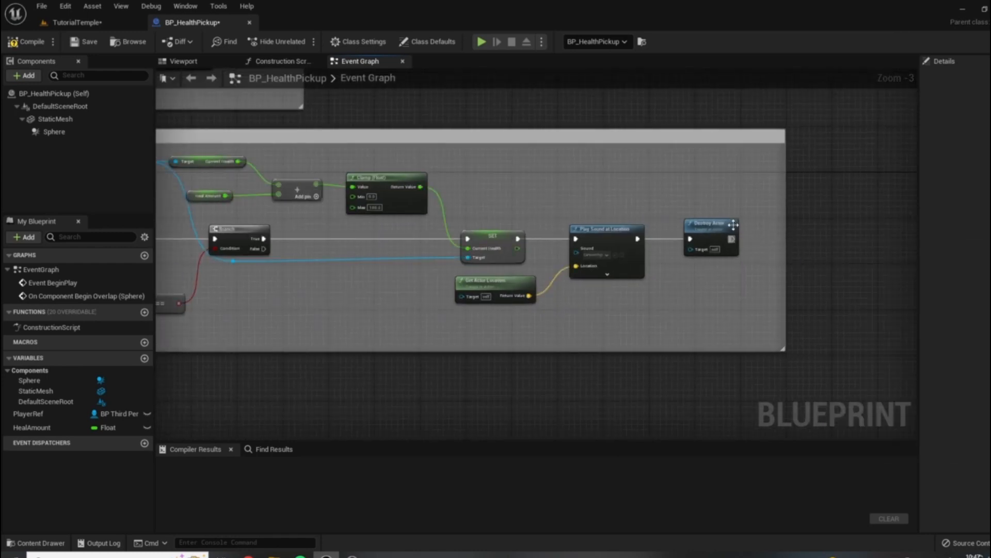
scroll(733, 224, up, 3)
scroll(736, 194, down, 2)
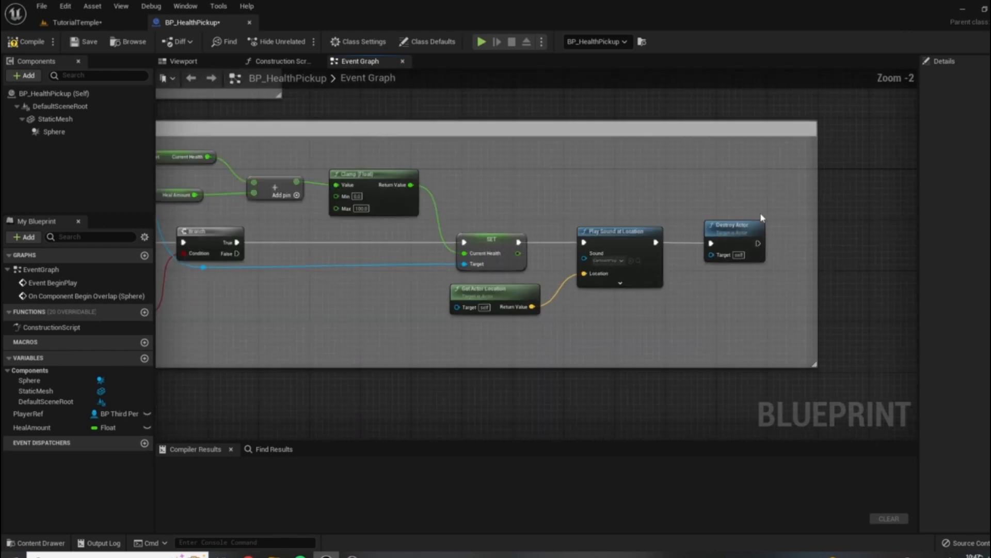
scroll(637, 281, up, 2)
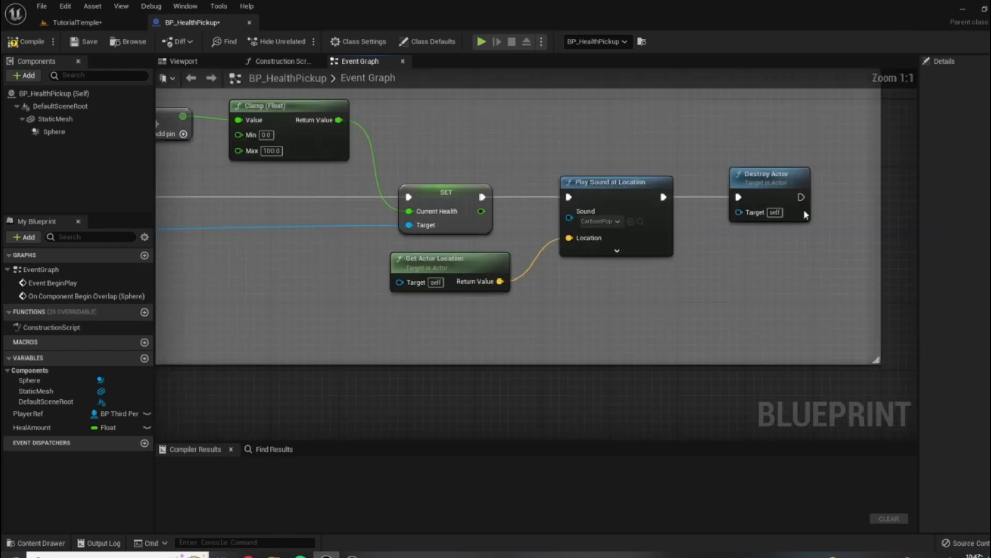
right_drag(805, 215, 716, 358)
right_drag(838, 239, 729, 124)
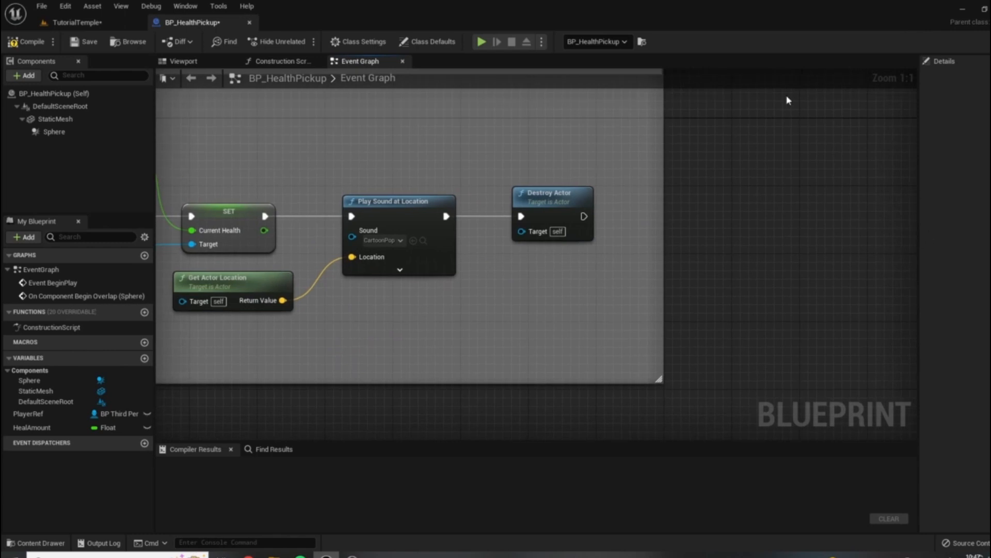
right_drag(390, 122, 486, 130)
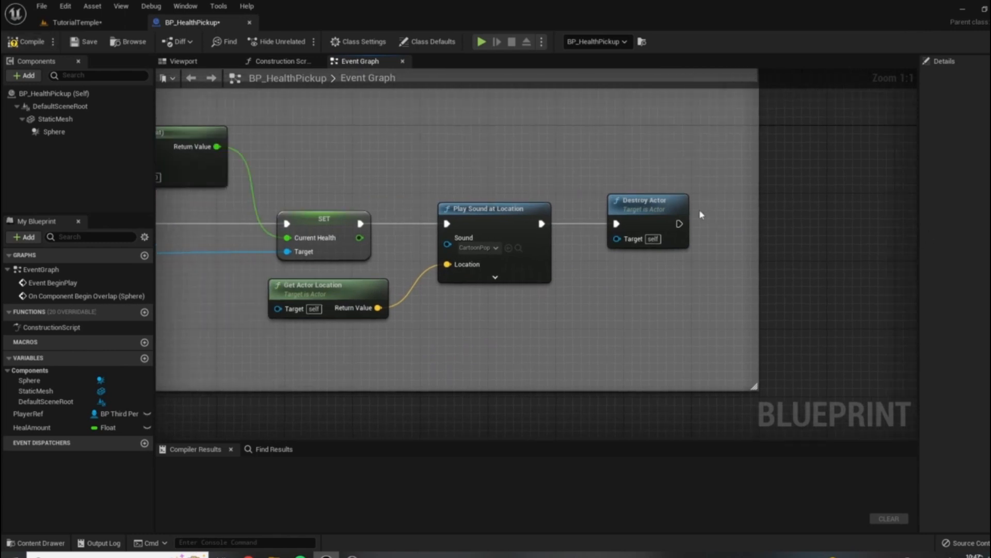
scroll(640, 170, down, 2)
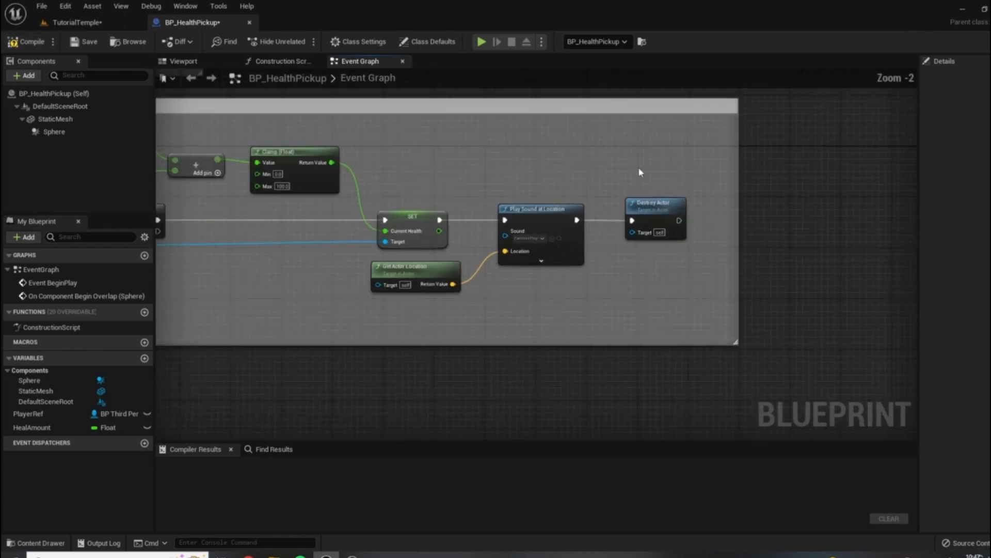
right_drag(536, 154, 669, 158)
scroll(669, 158, down, 4)
scroll(520, 189, up, 3)
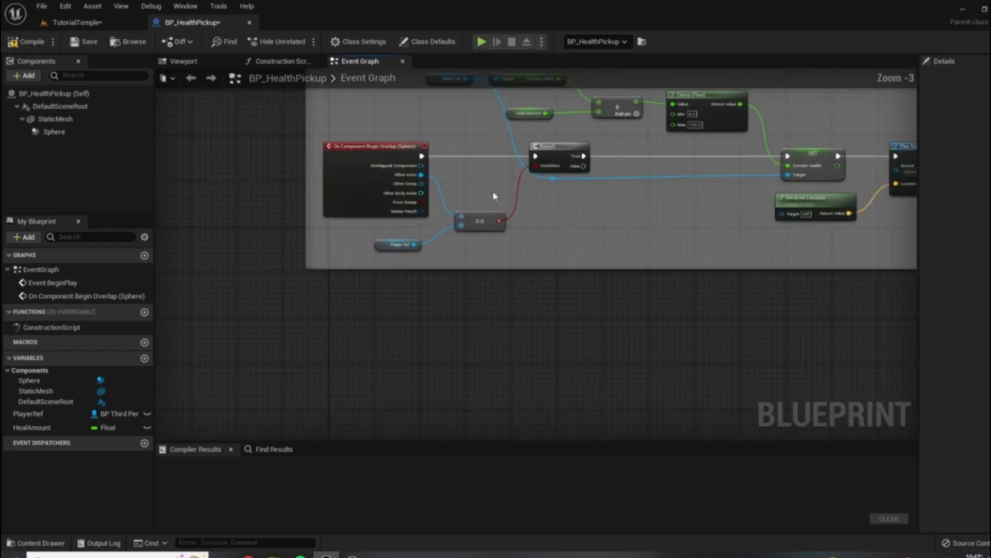
right_drag(492, 190, 386, 264)
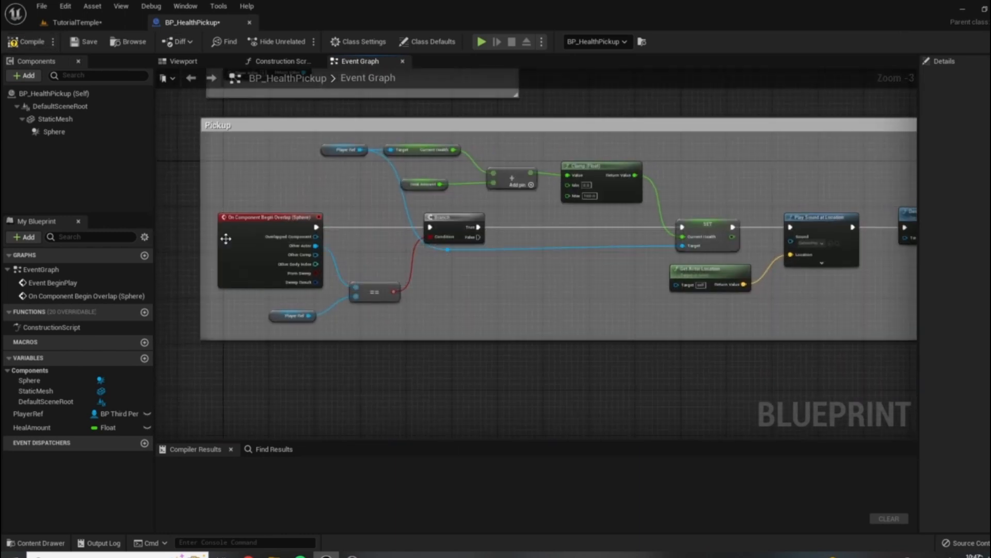
click(256, 245)
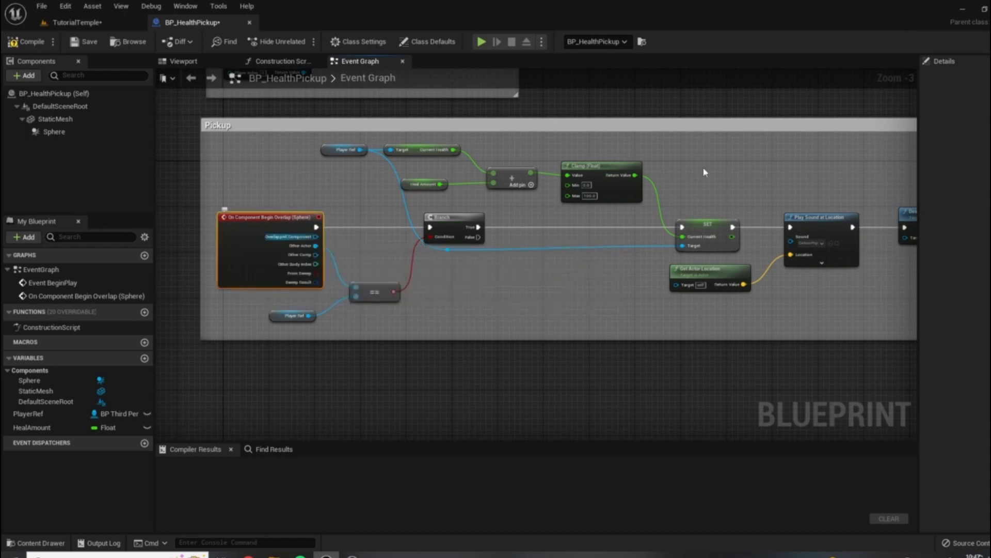
right_drag(705, 172, 740, 209)
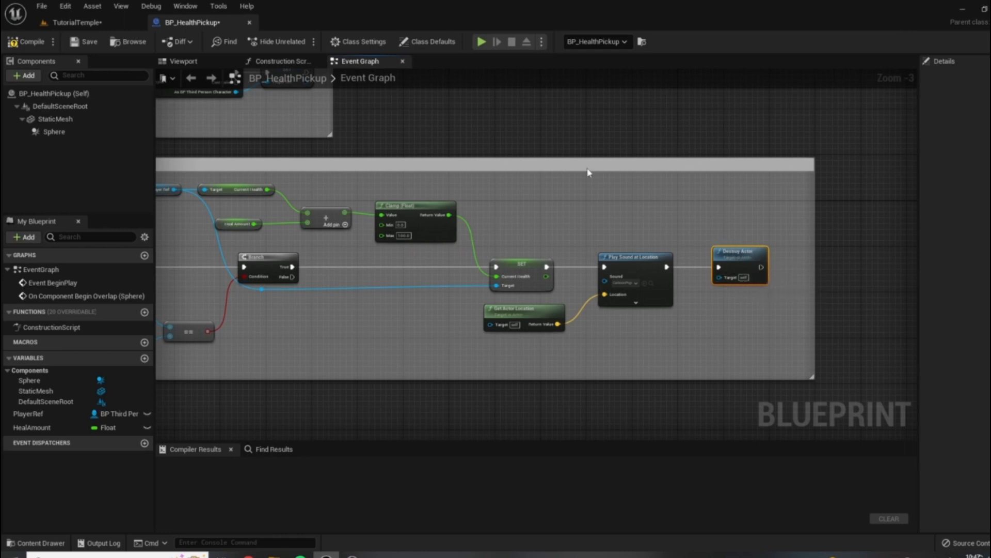
right_drag(791, 235, 799, 237)
click(690, 197)
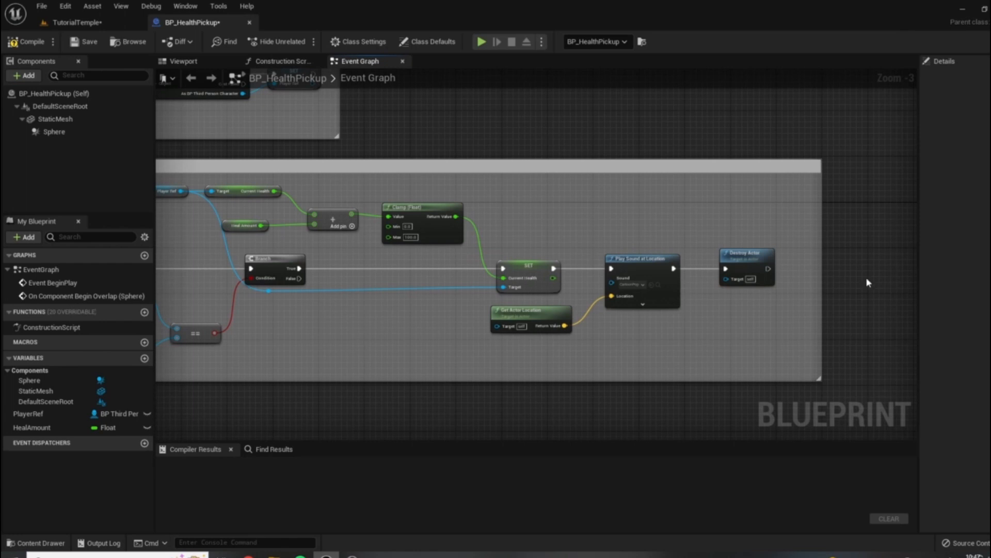
Compile the BP_HealthPickup blueprint and check the finished Play Sound at Location and Destroy Actor connections
click(24, 41)
right_drag(749, 196, 752, 163)
scroll(692, 223, up, 3)
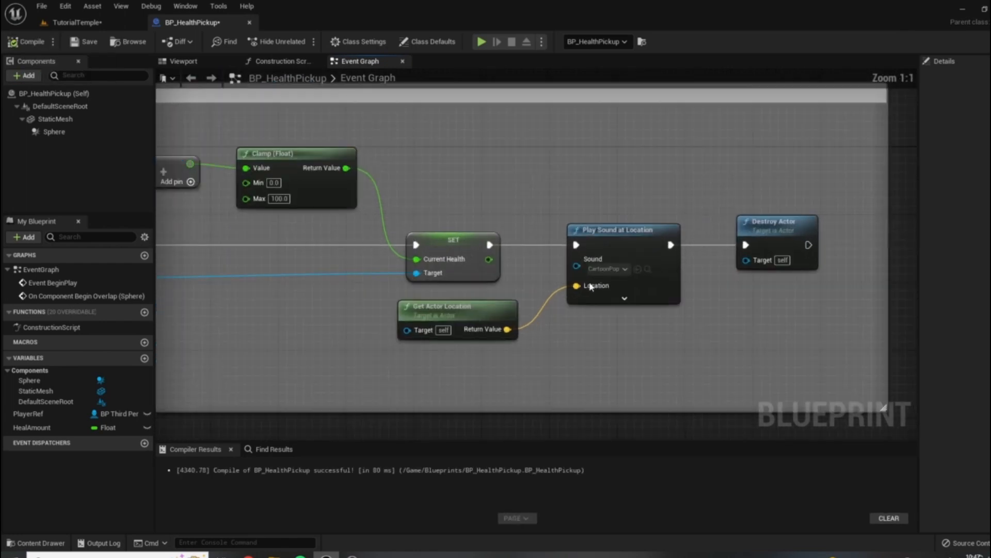
scroll(669, 188, down, 2)
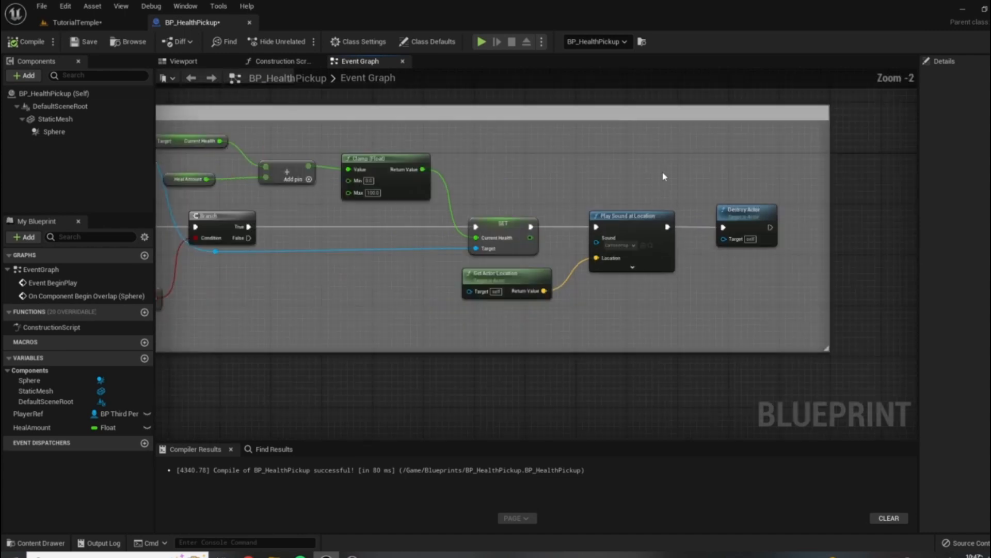
right_drag(744, 158, 725, 166)
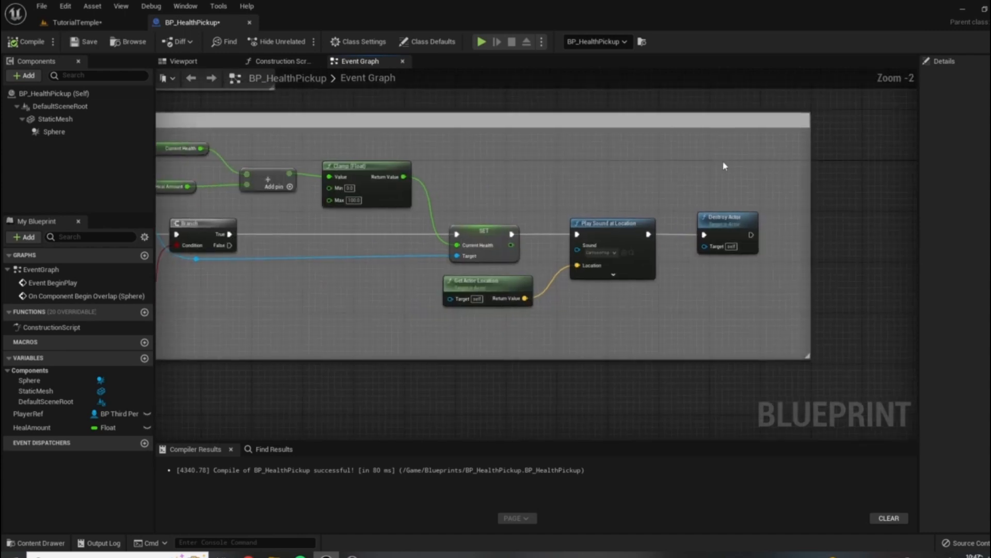
Playtest TutorialTemple from the floor near the yellow health pickup, run the character into the pickup, and end the session
click(86, 21)
right_click(318, 264)
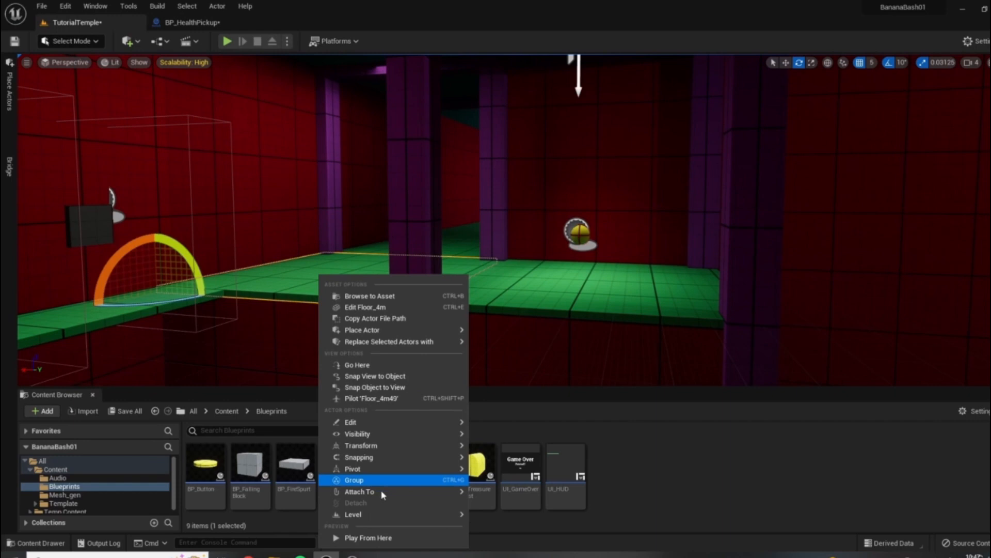
click(361, 538)
click(495, 249)
key(w)
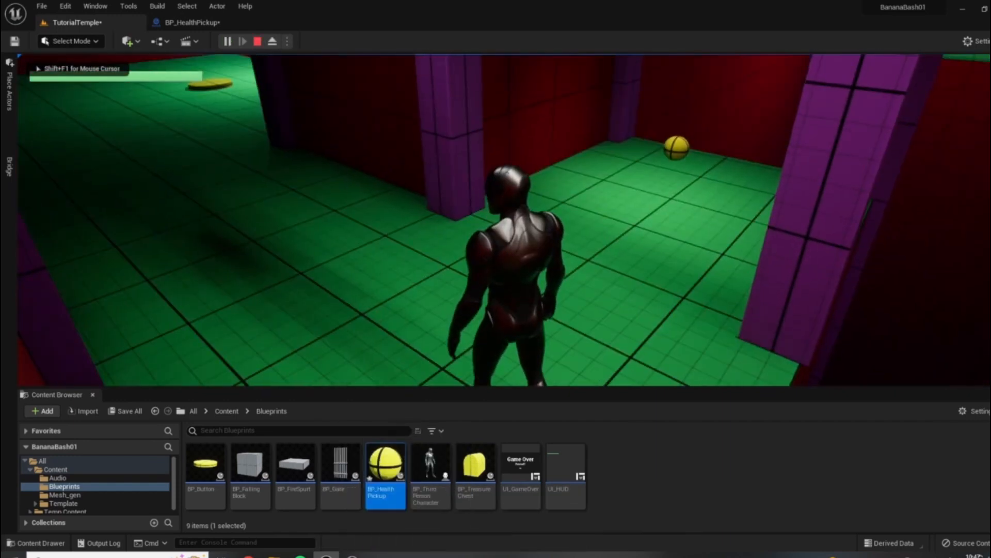
key(a)
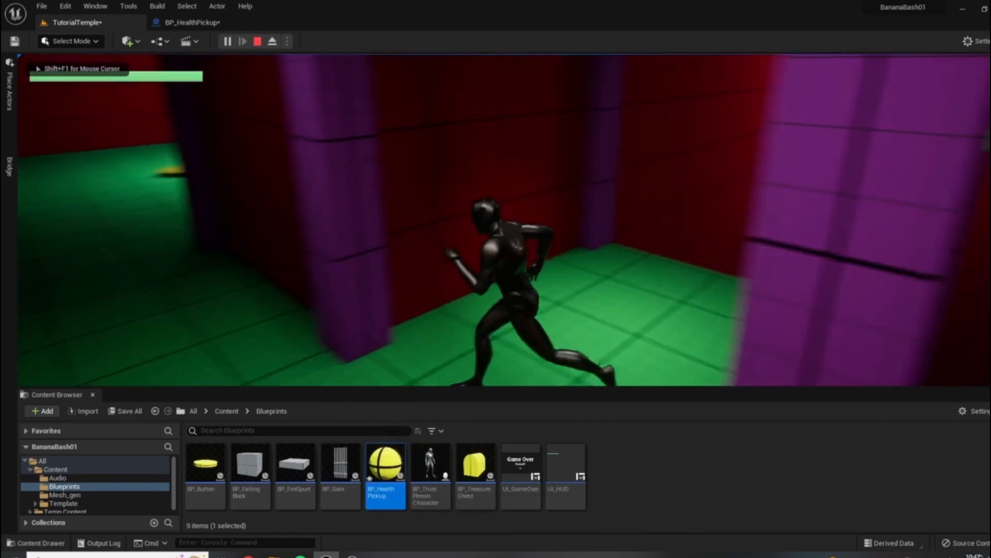
key(w)
key(w)
key(Escape)
Go to the yellow floor button in the level and preview the BigThud sound from the Audio folder
right_drag(504, 220, 531, 238)
key(w)
key(w)
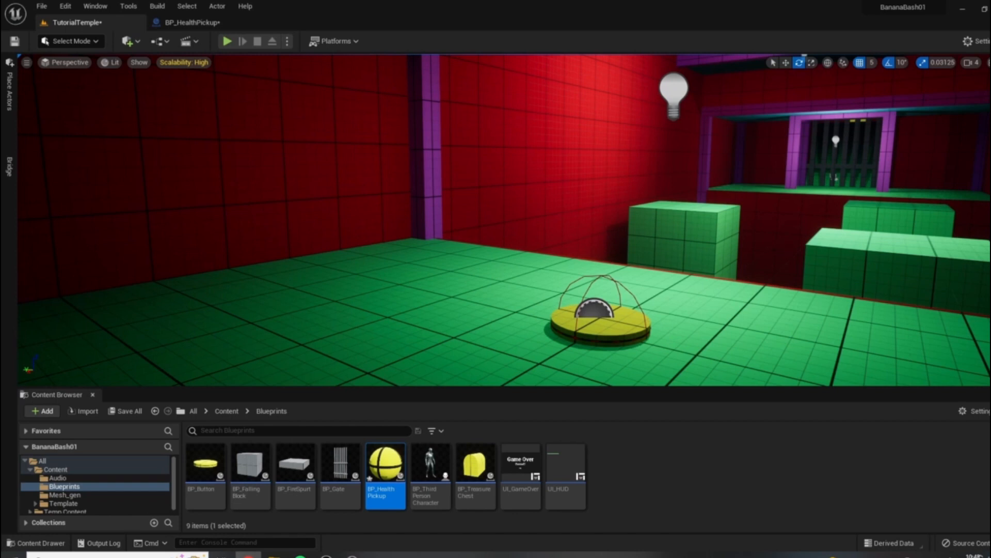
right_drag(751, 314, 769, 314)
click(58, 478)
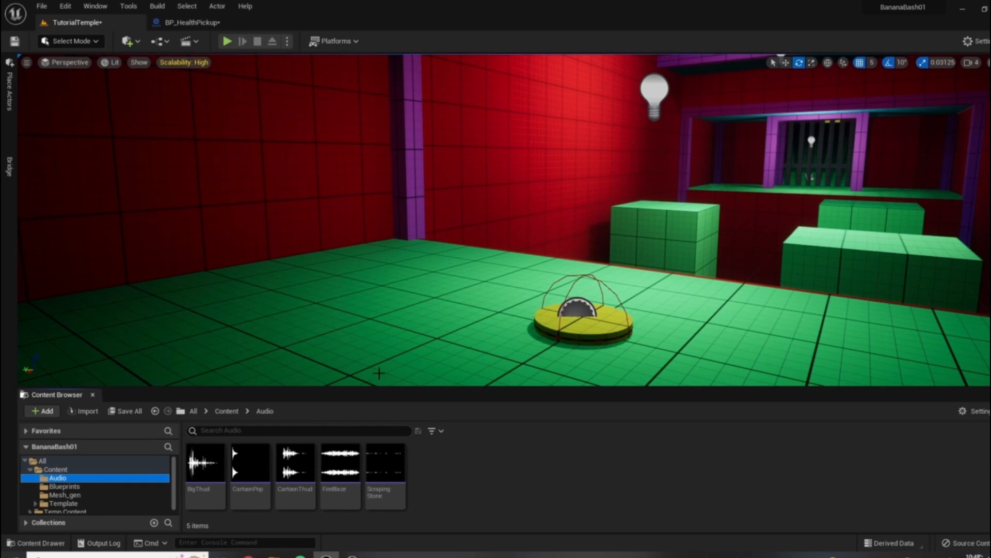
click(568, 308)
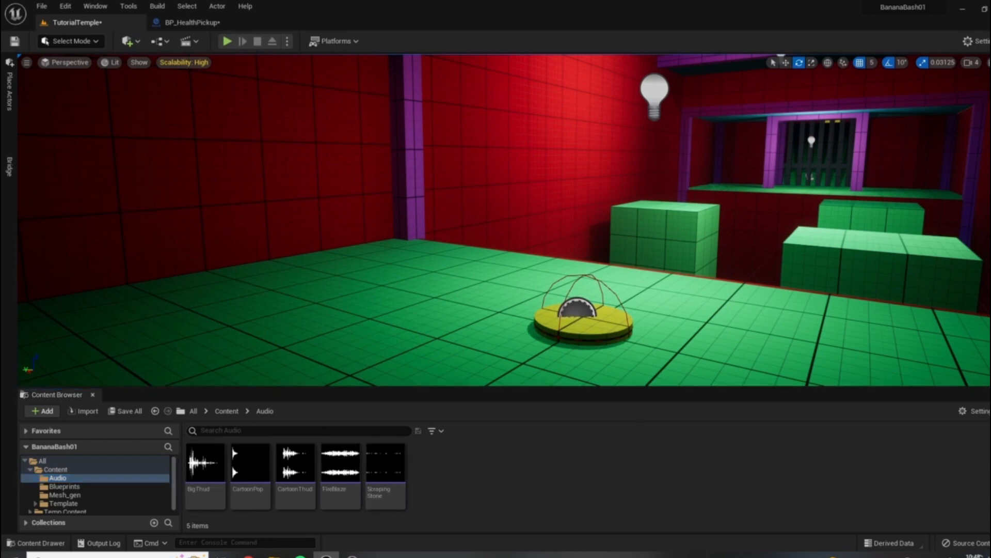
click(205, 462)
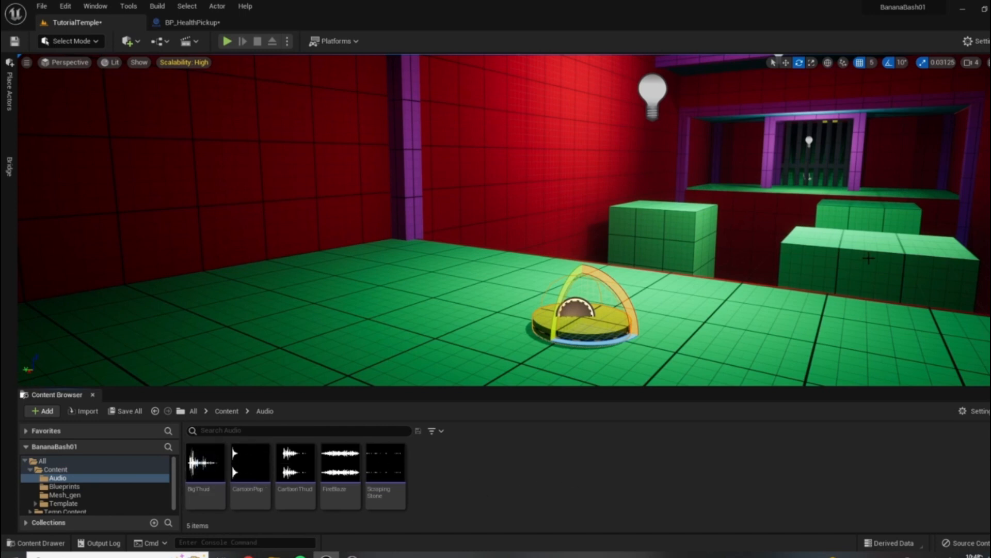
Playtest from the floor tile beside the yellow button, run the character onto and off the button, and end the session
right_click(584, 214)
drag(436, 388, 442, 400)
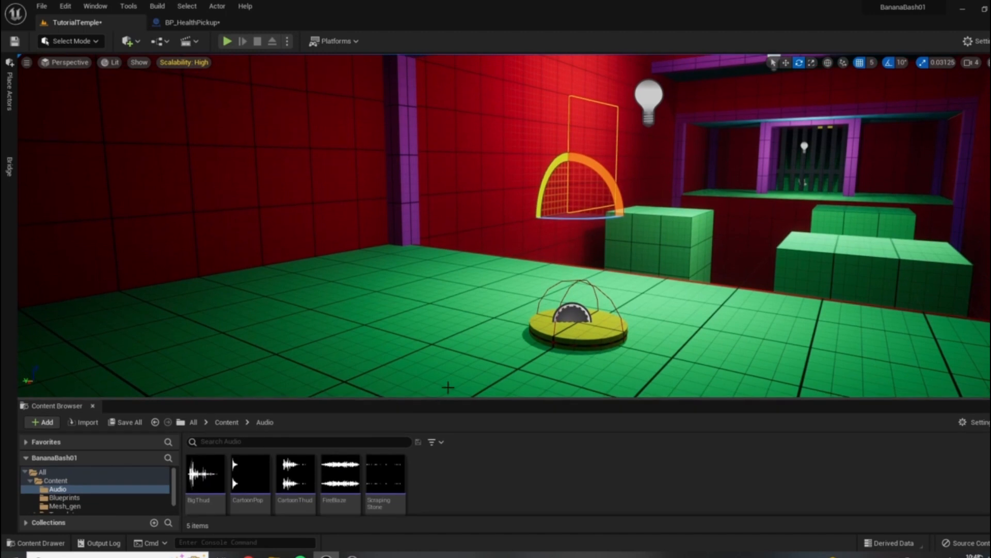
click(586, 335)
right_drag(654, 341, 650, 341)
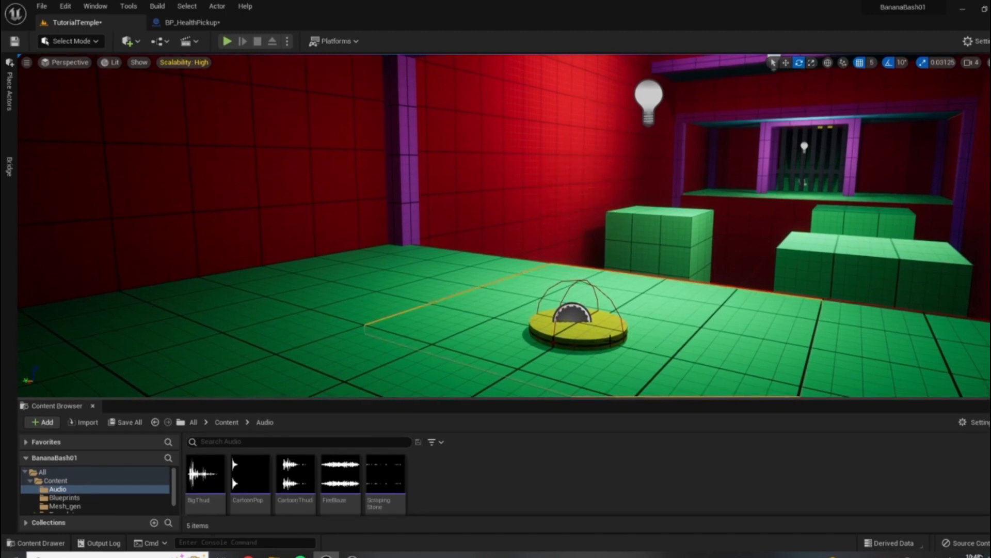
right_drag(583, 324, 598, 232)
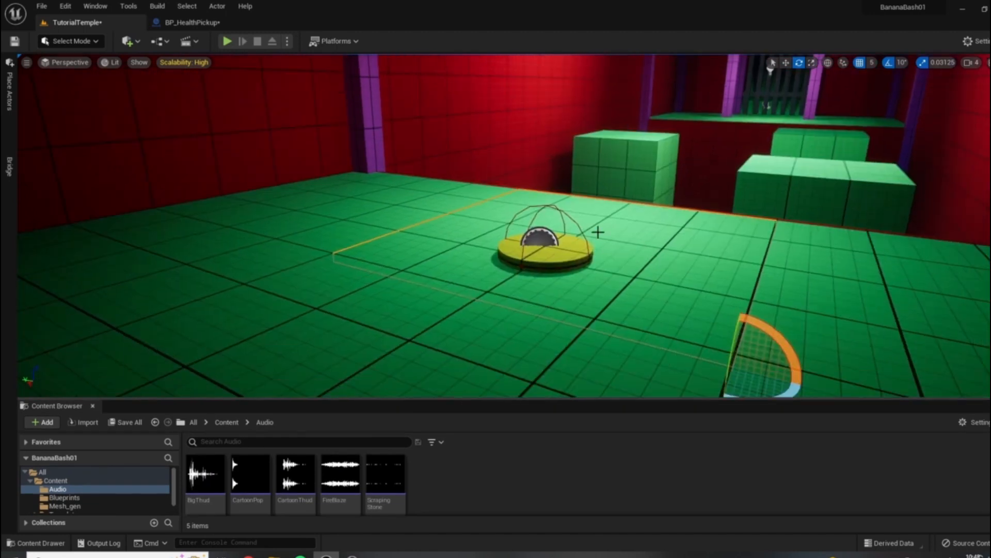
right_click(605, 334)
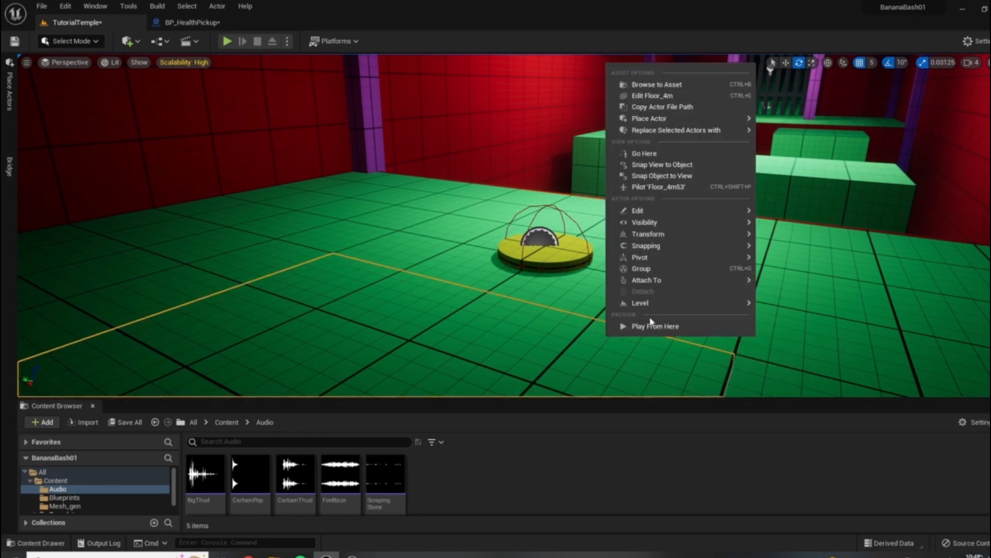
click(627, 326)
key(w)
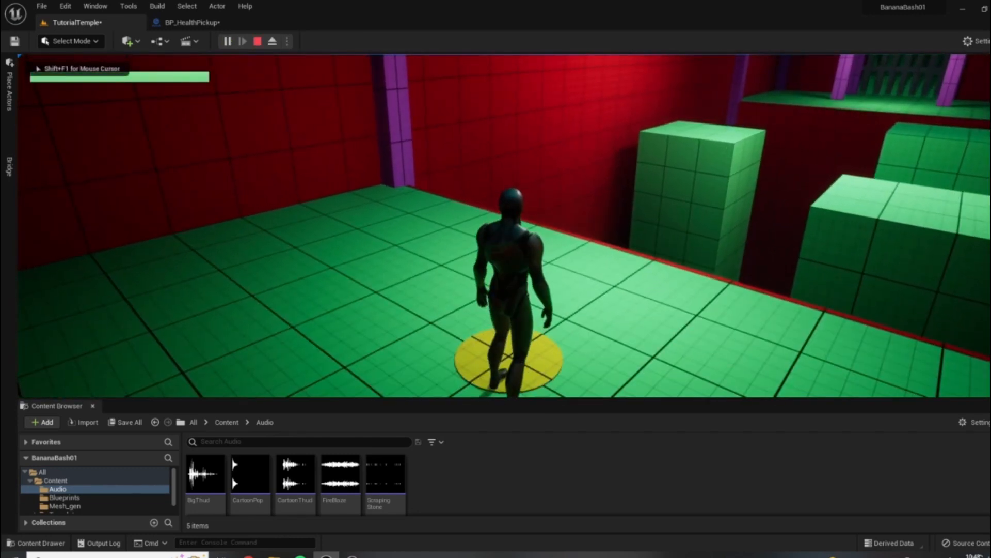
key(s)
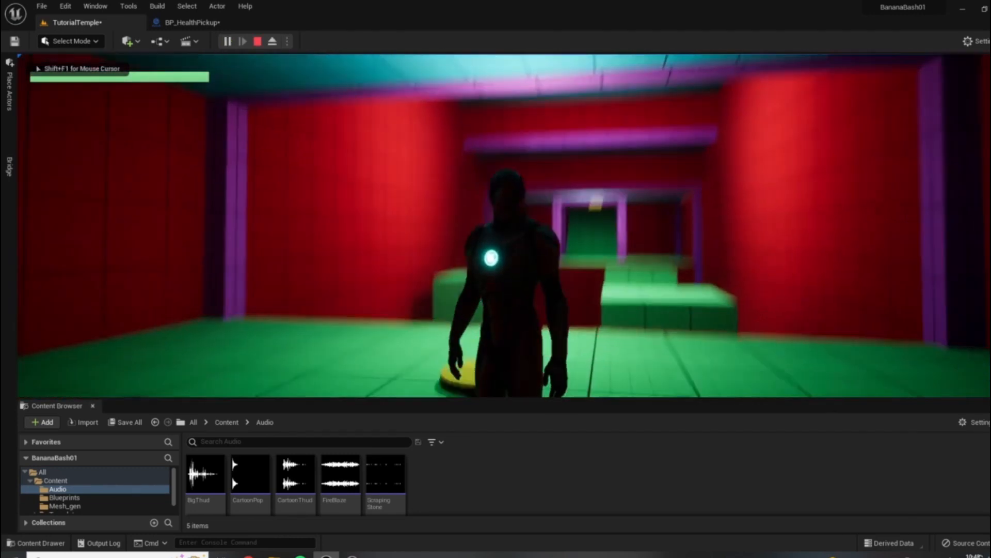
key(w)
key(s)
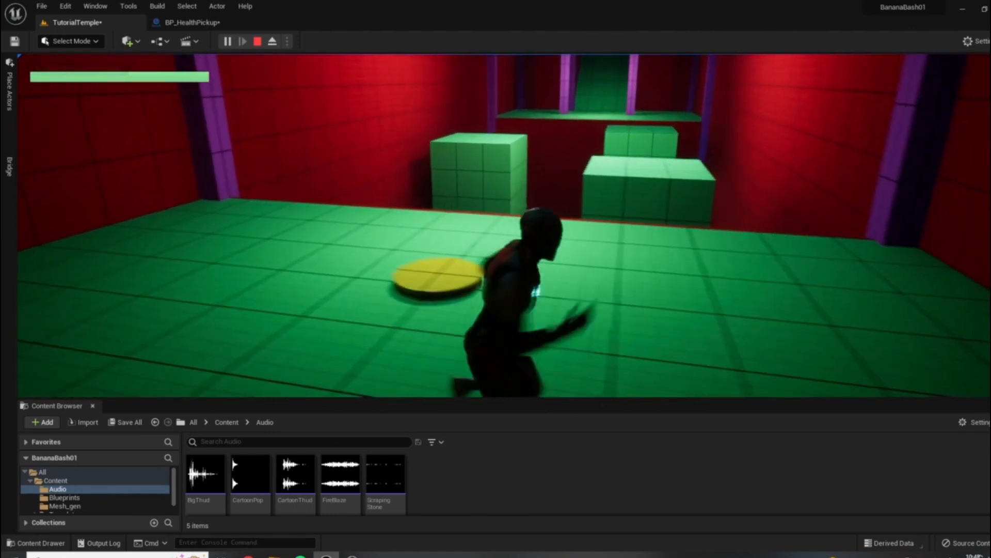
key(Escape)
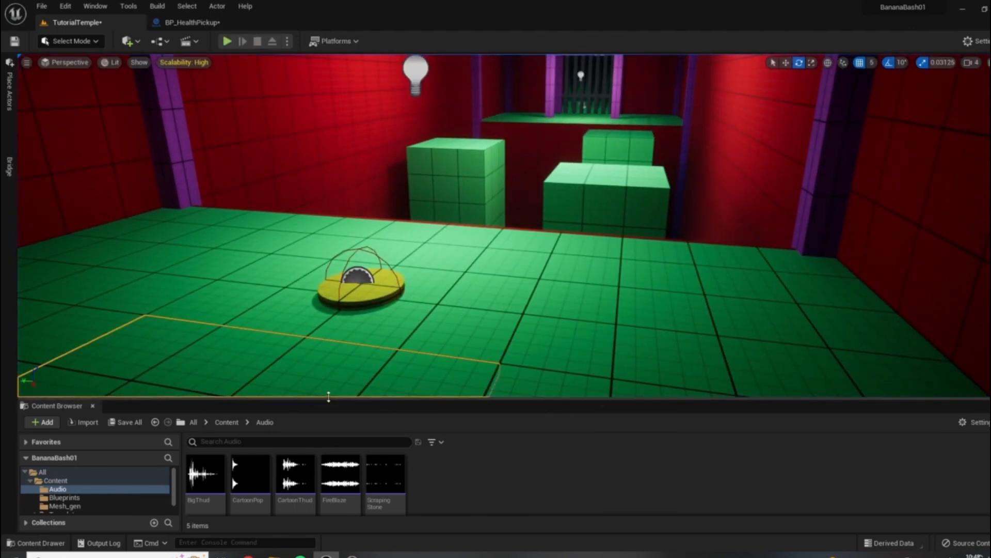
Open the BP_Button blueprint from the Blueprints folder and close the BP_HealthPickup blueprint
click(361, 279)
click(64, 497)
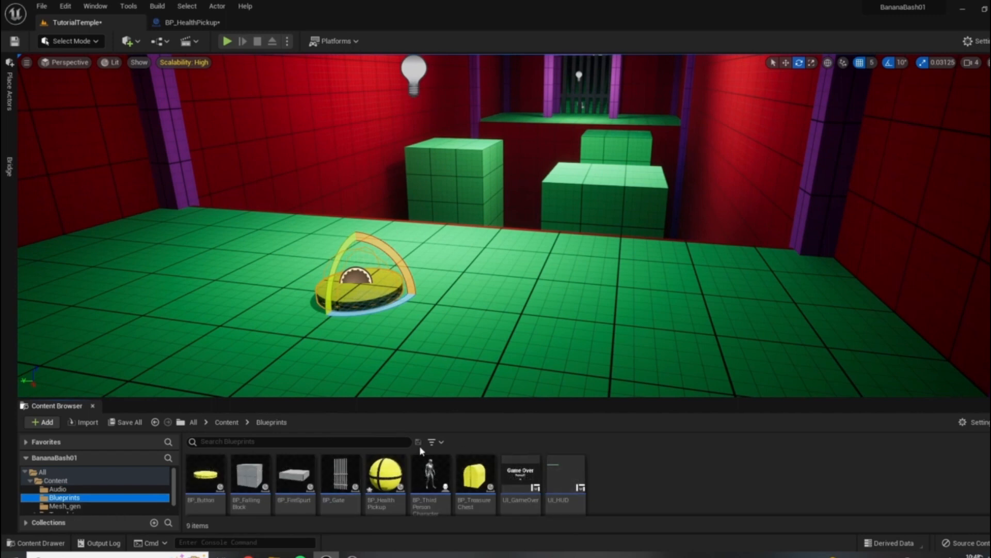
double_click(204, 482)
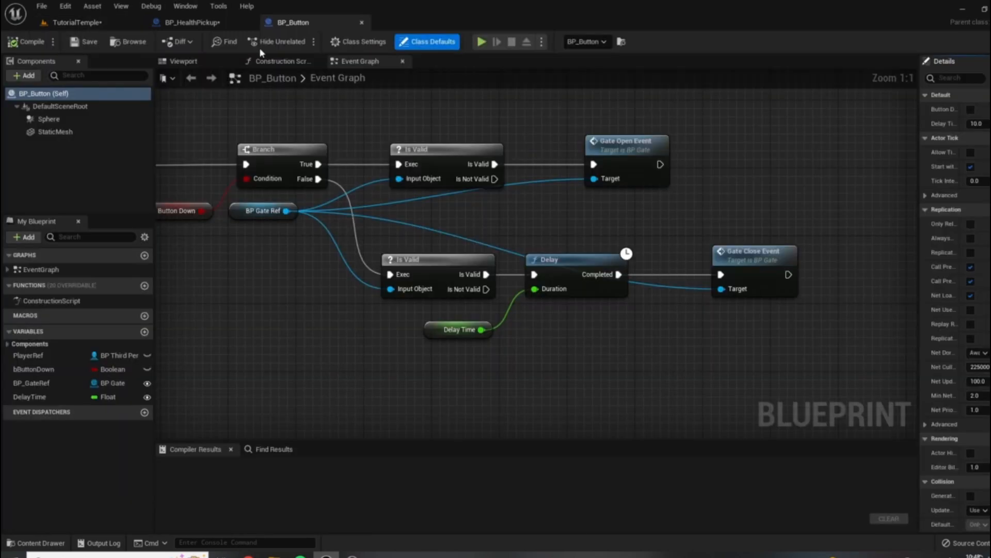
click(197, 23)
click(249, 23)
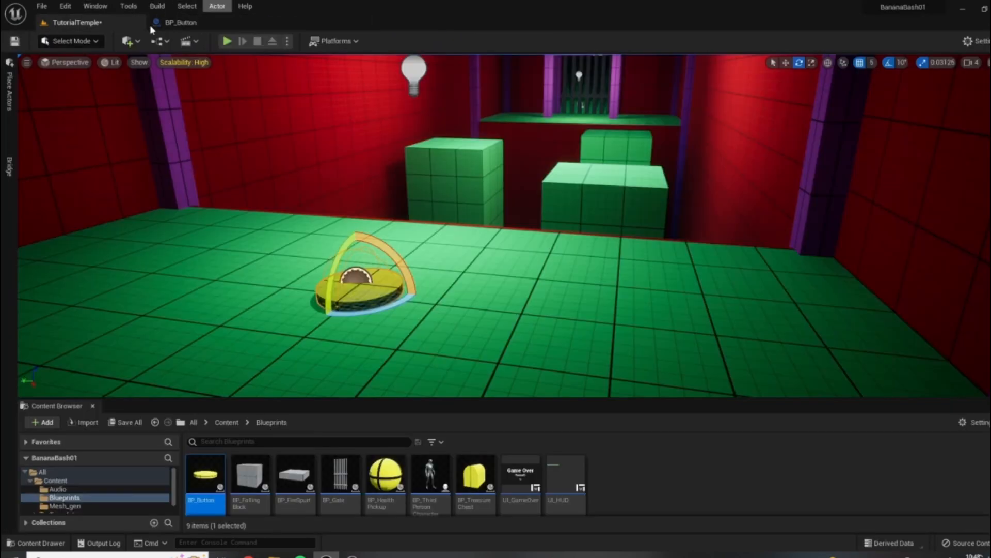
click(165, 22)
Enclose the gate Branch, Is Valid, Delay and event nodes in a comment titled "Gate Open/Close" and move it farther from the button logic
scroll(365, 350, down, 4)
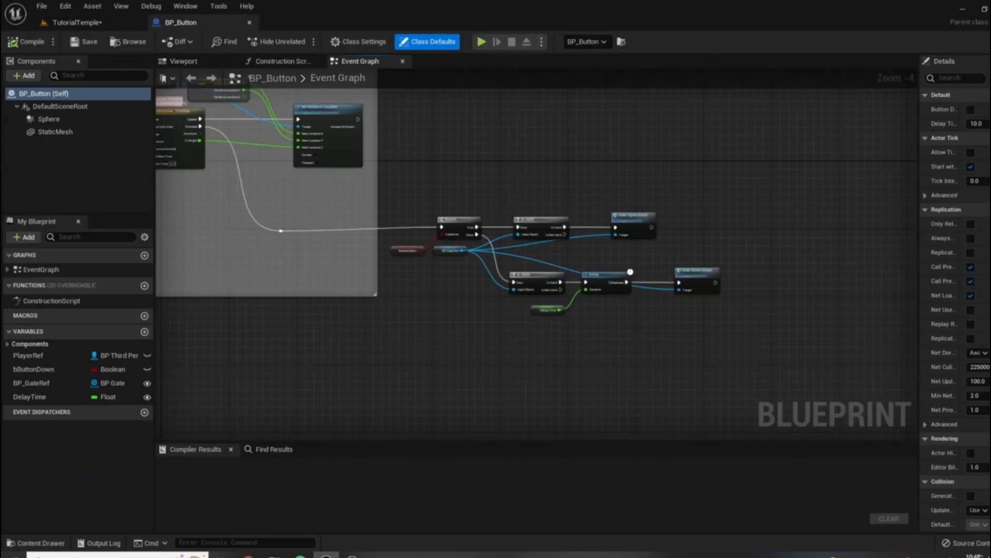
right_drag(310, 261, 567, 303)
right_drag(747, 304, 636, 278)
scroll(707, 308, up, 2)
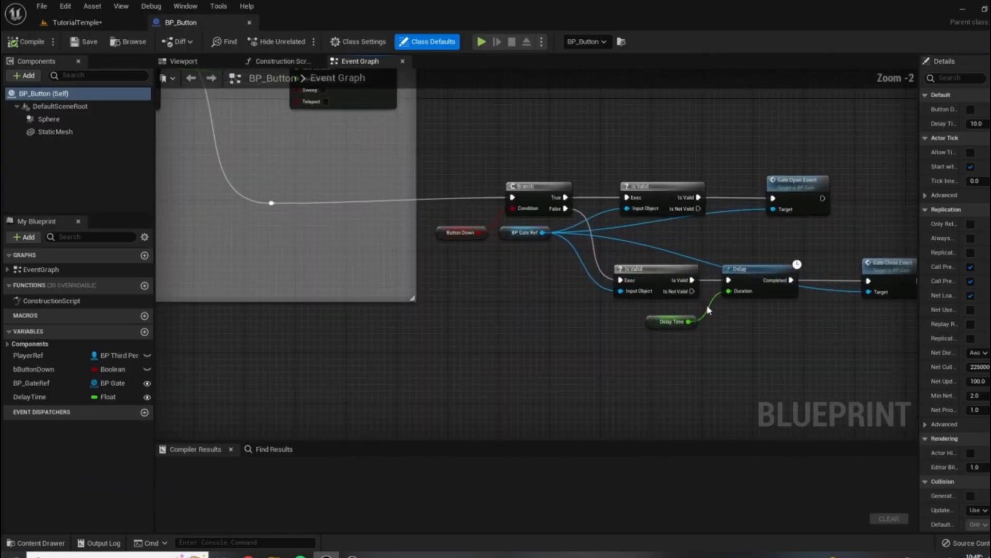
right_drag(841, 382, 775, 382)
drag(362, 144, 807, 362)
text(c)
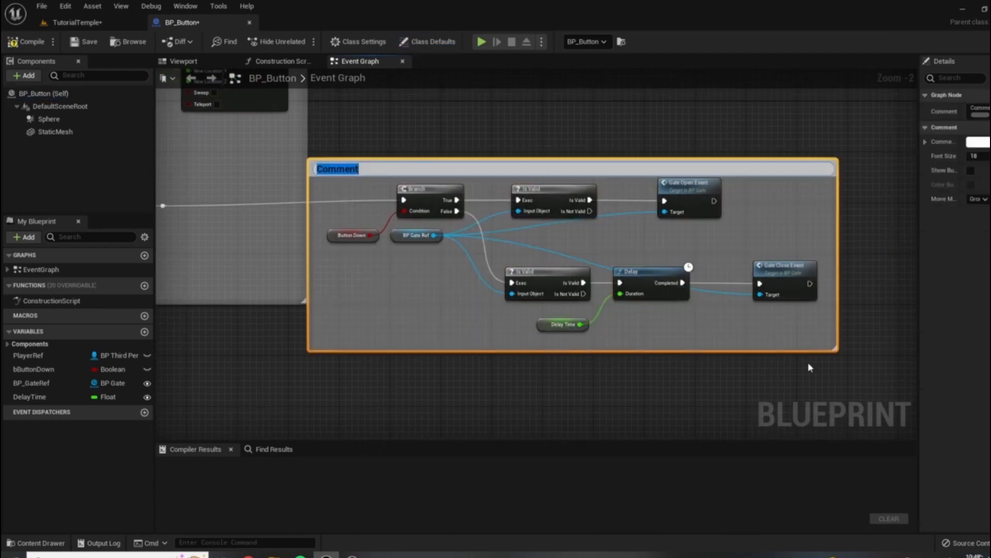
text(Gate Open/Cl)
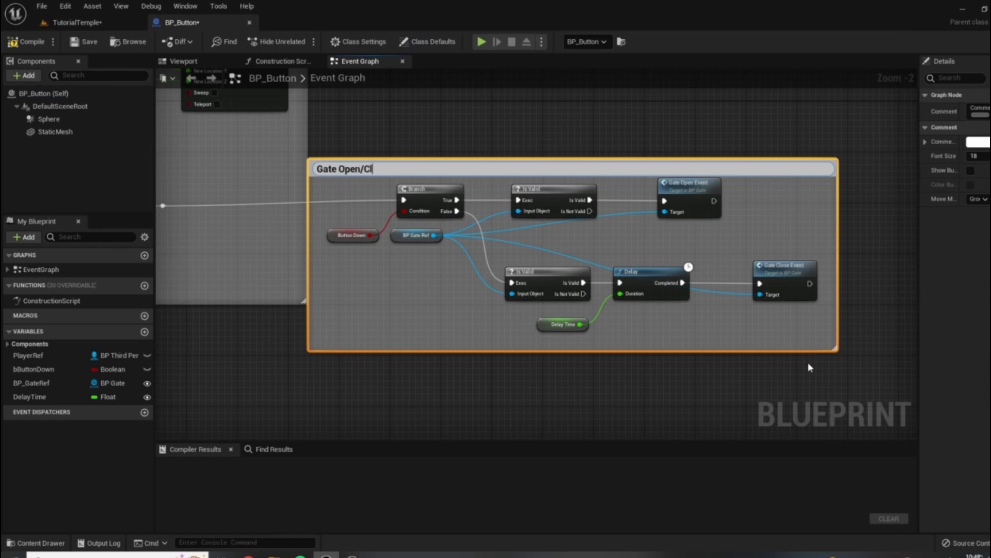
key(Return)
drag(583, 159, 719, 159)
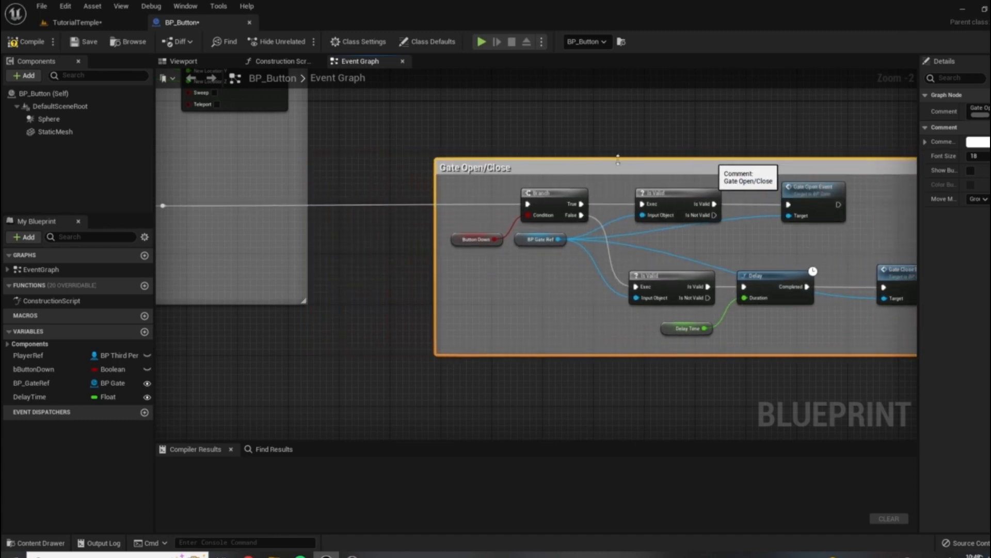
Move the reroute node on the ButtonDown_Timeline Finished wire closer to the timeline to make room for another node
scroll(675, 299, down, 4)
scroll(537, 179, up, 5)
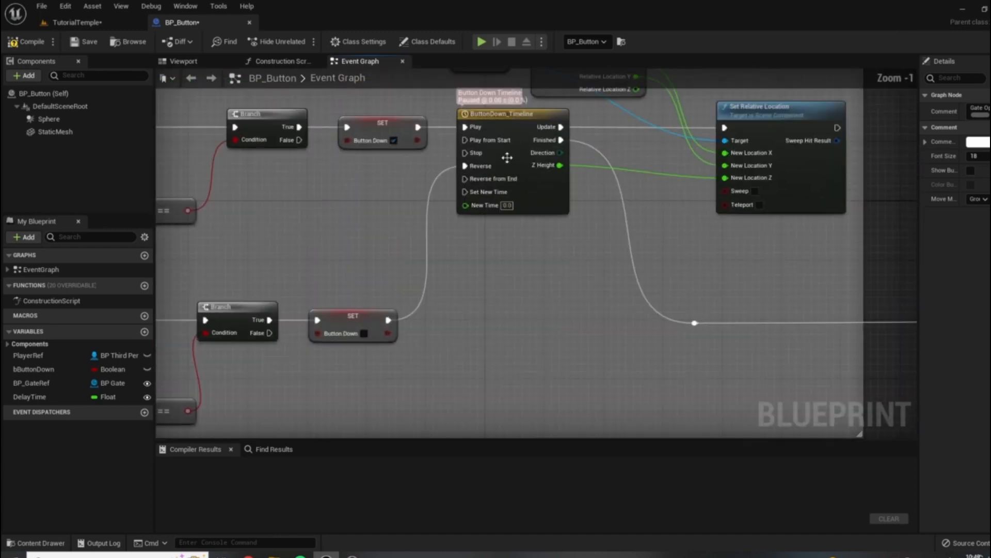
right_drag(715, 339, 597, 311)
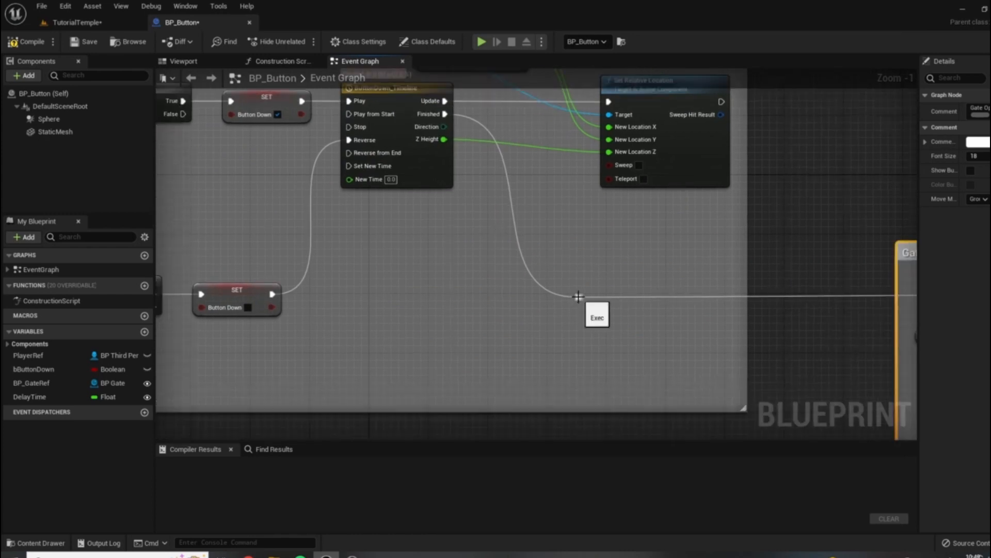
click(584, 304)
drag(542, 305, 590, 244)
text(play sound)
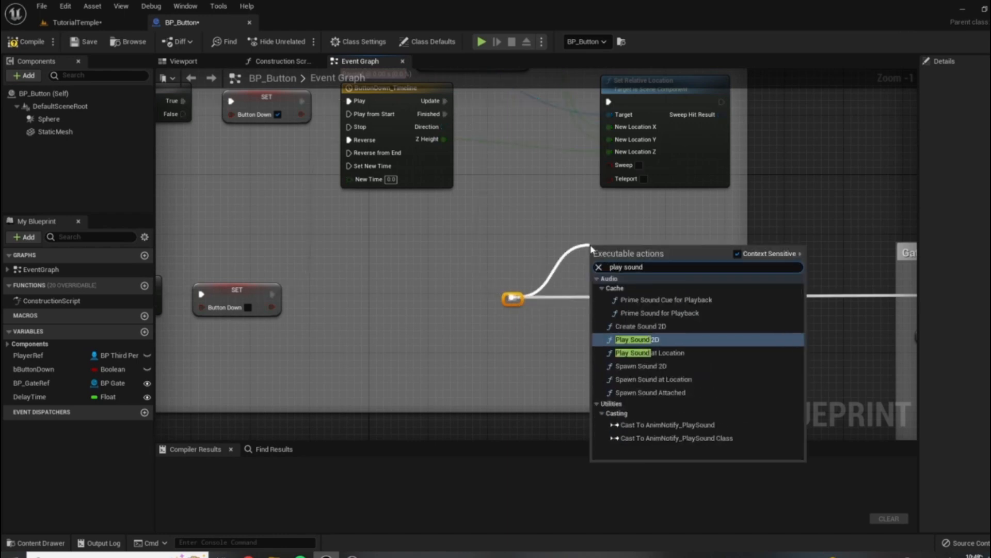
key(Return)
key(ctrl+z)
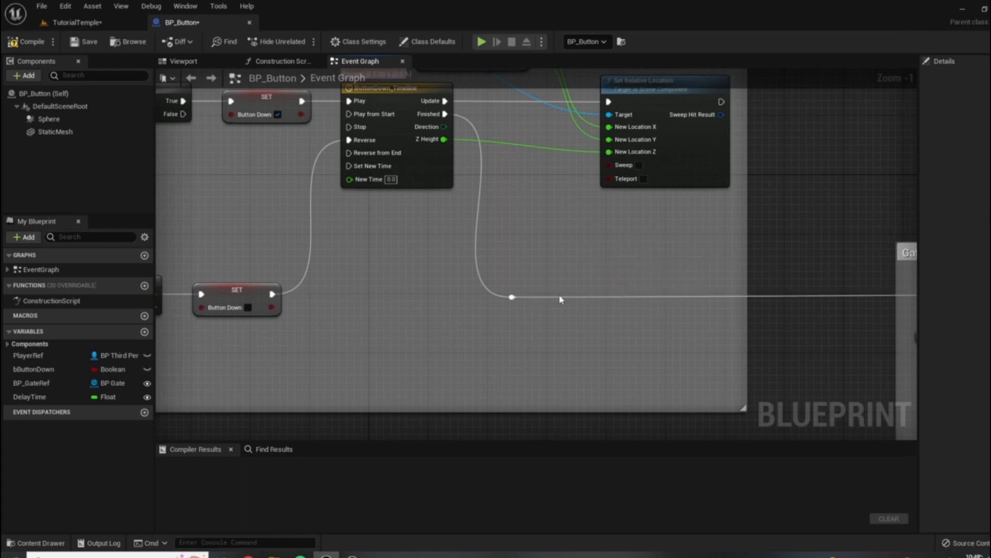
Insert a Play Sound at Location node after the Finished reroute node, align it with the wire, and assign the BigThud sound
drag(511, 297, 581, 269)
text(play sound)
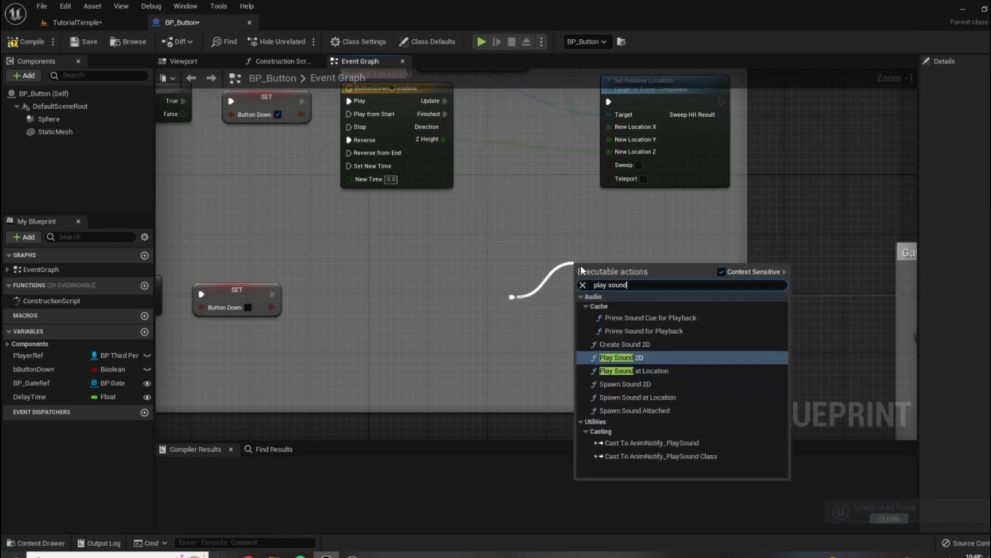
click(635, 371)
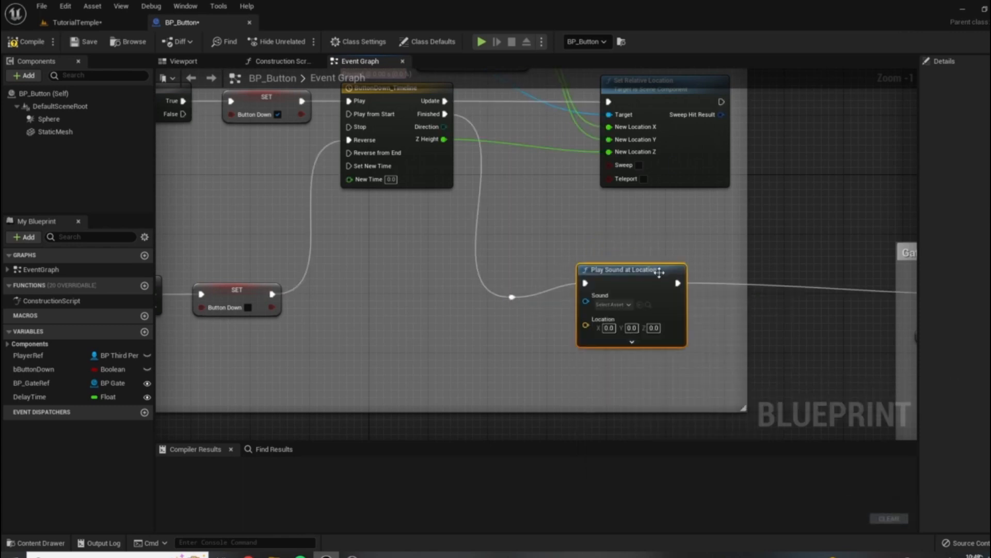
click(612, 320)
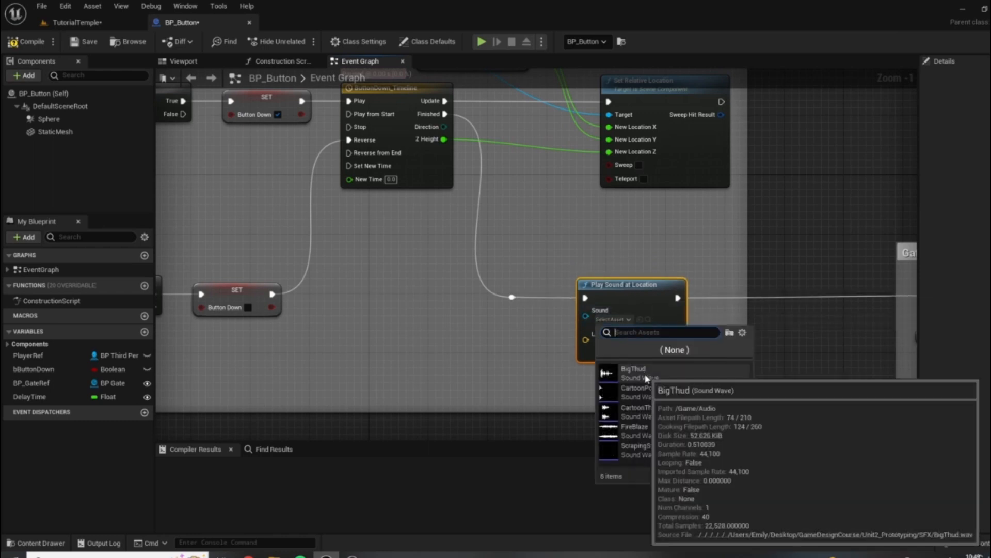
click(632, 367)
Add a Get Actor Location node beside Play Sound at Location and connect its Return Value to the Location input
right_click(474, 311)
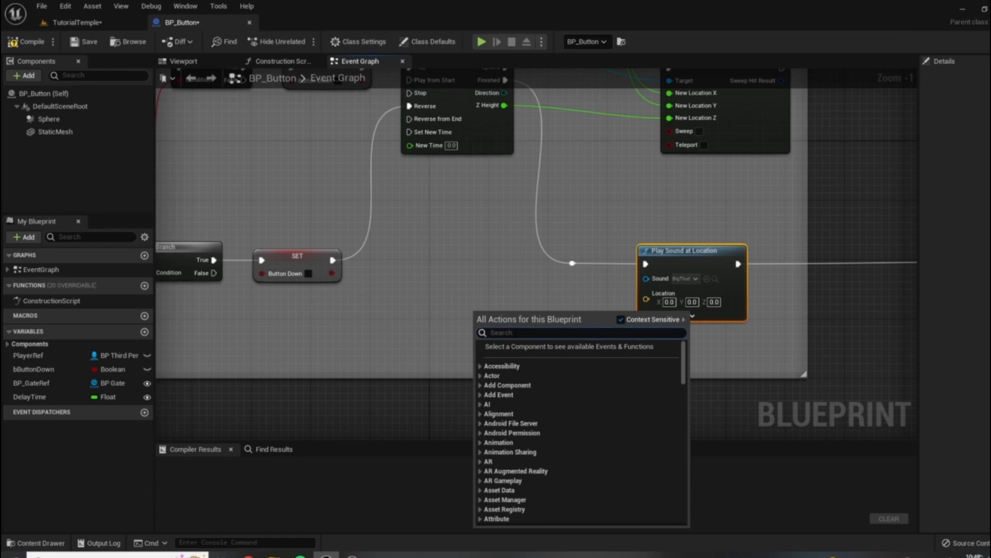
text(get actor locarti)
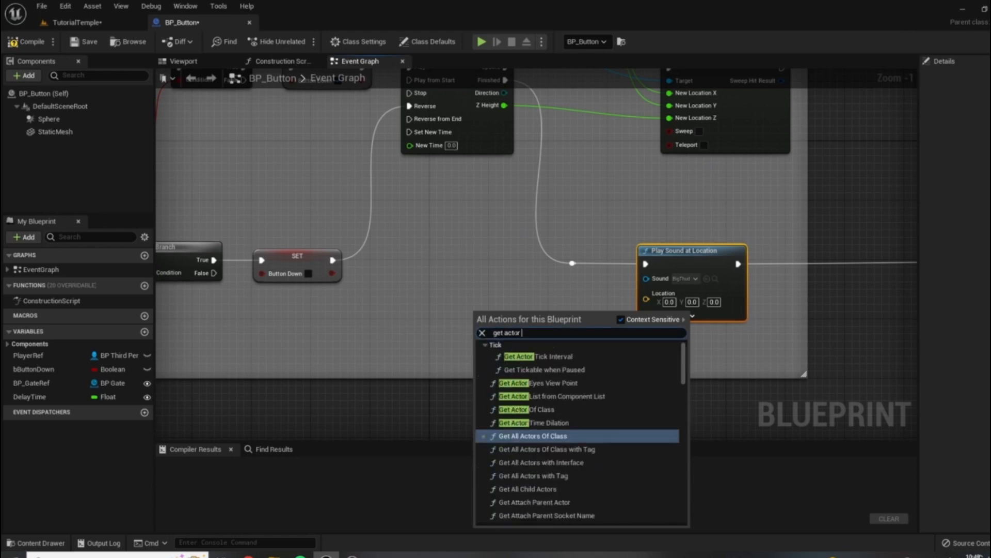
key(BackSpace)
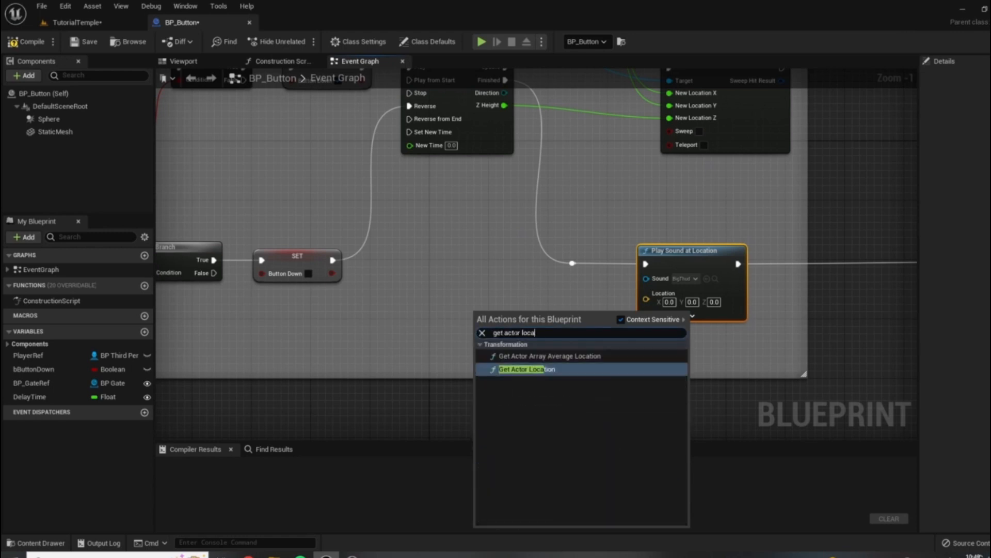
key(Return)
drag(574, 338, 646, 298)
drag(568, 323, 605, 307)
Compile the BP_Button blueprint and return to the TutorialTemple level
click(26, 41)
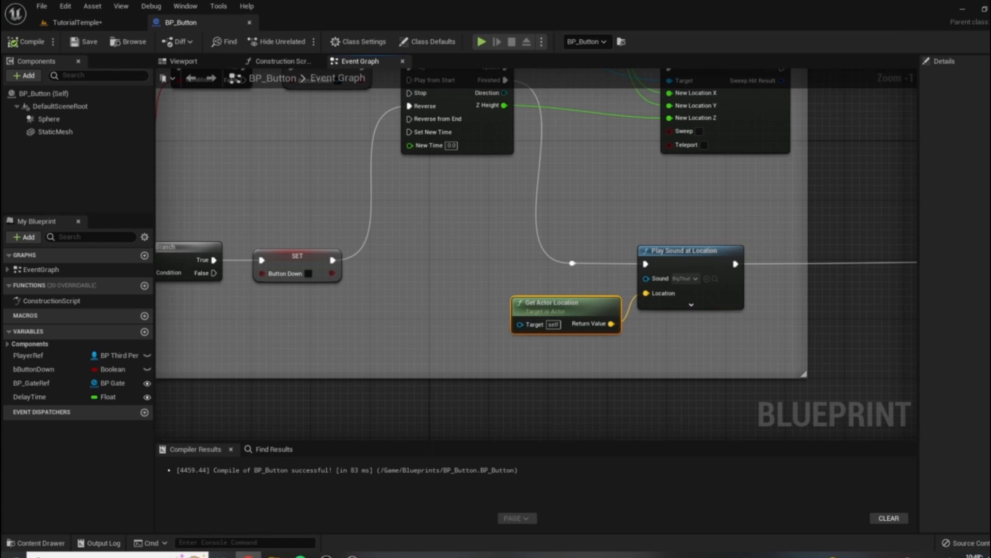
click(60, 27)
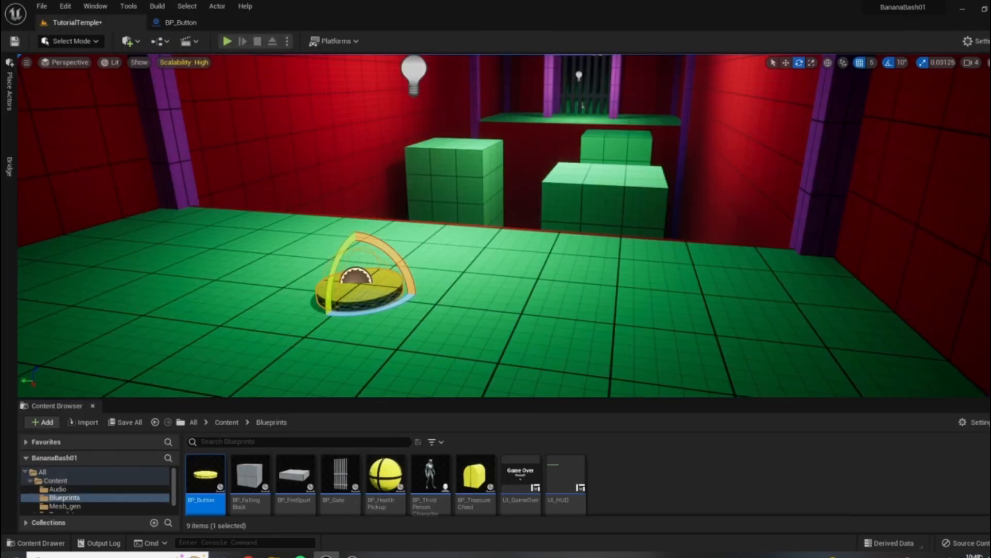
Playtest the TutorialTemple level from beside the yellow button, stepping on and off it to test its BigThud sound
right_click(491, 343)
click(579, 333)
key(w)
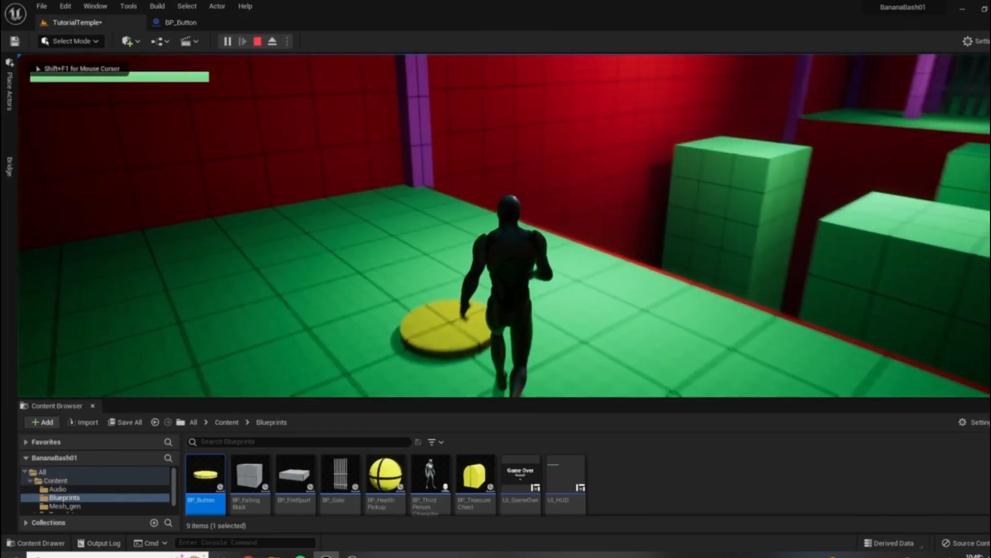
key(s)
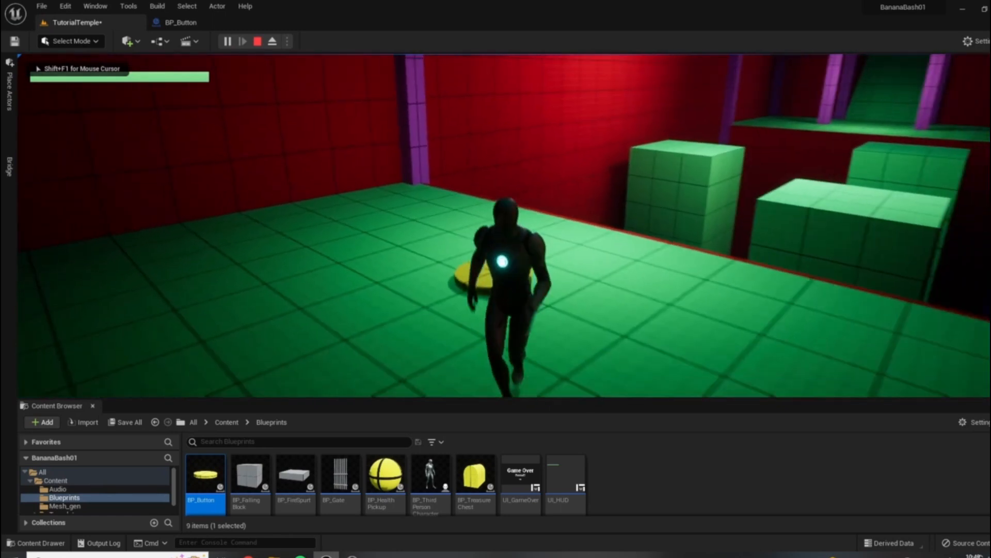
key(w)
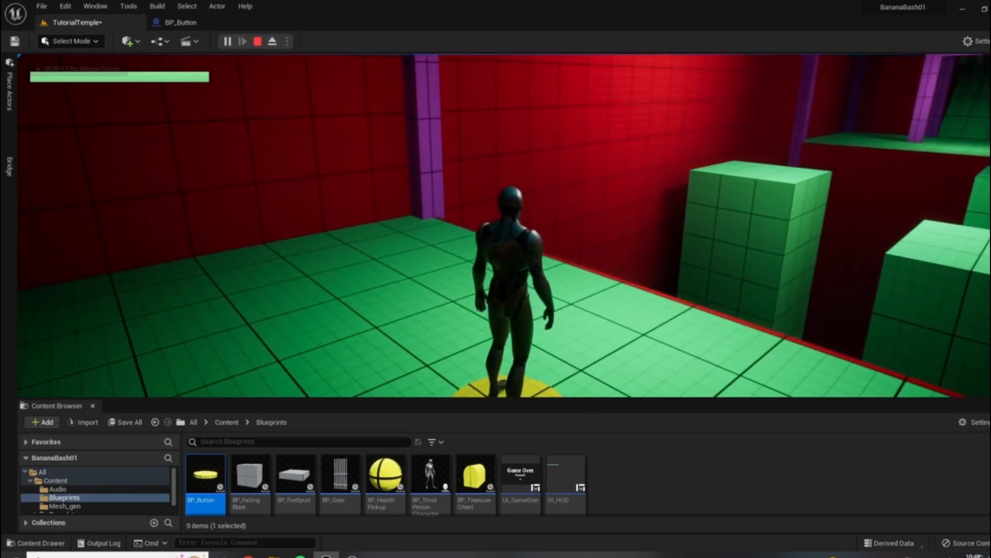
key(s)
key(w)
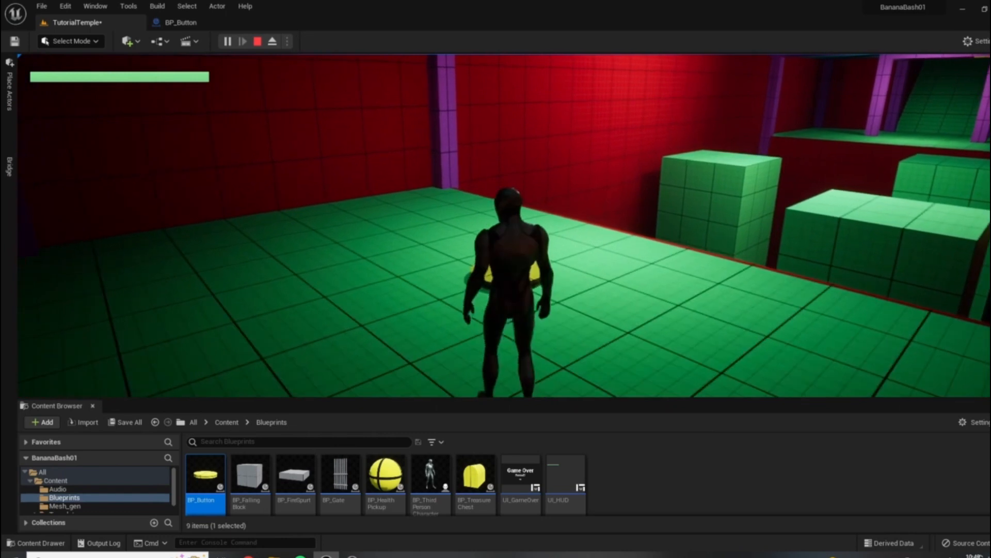
key(s)
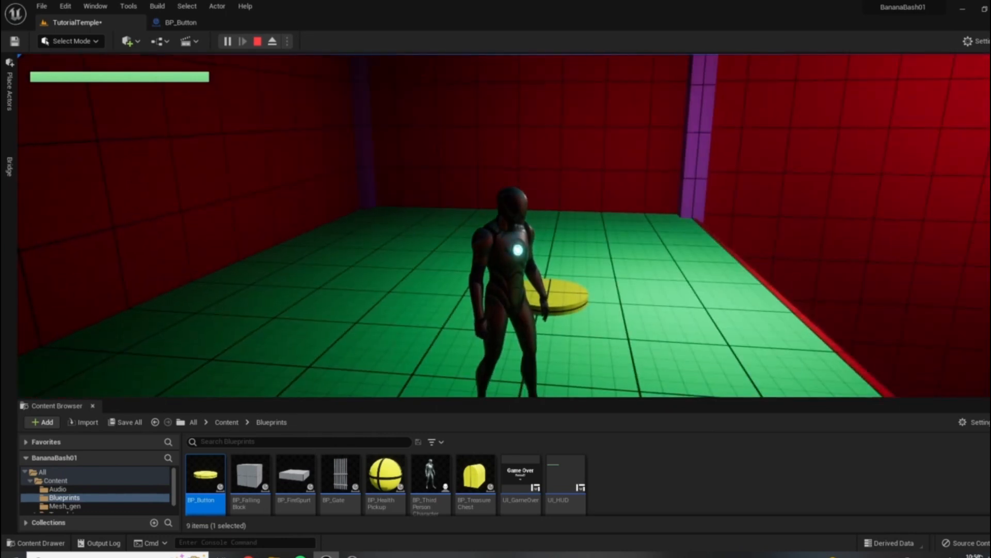
key(Escape)
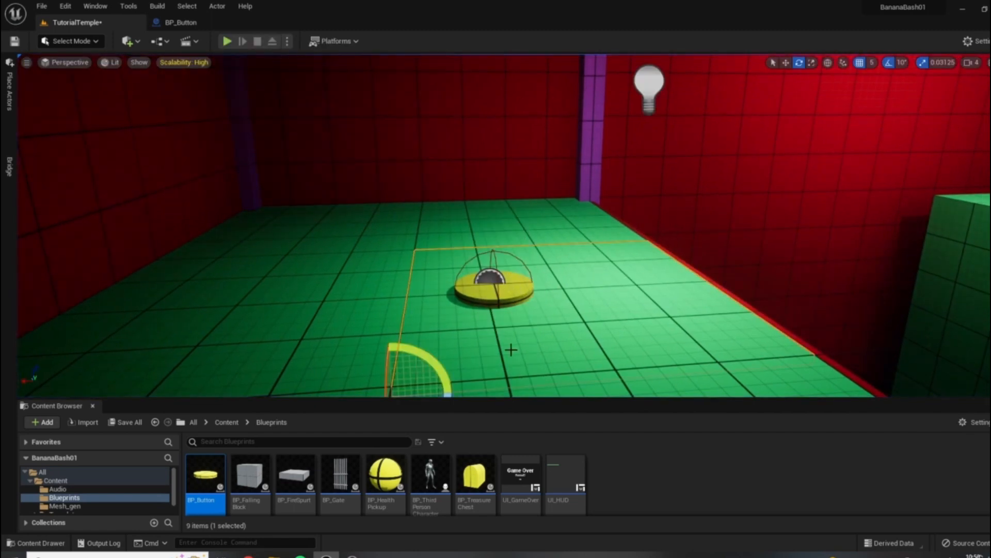
Examine in the BP_Button graph how the timeline's Finished wire runs through Play Sound at Location to the Gate Open/Close branch
click(178, 22)
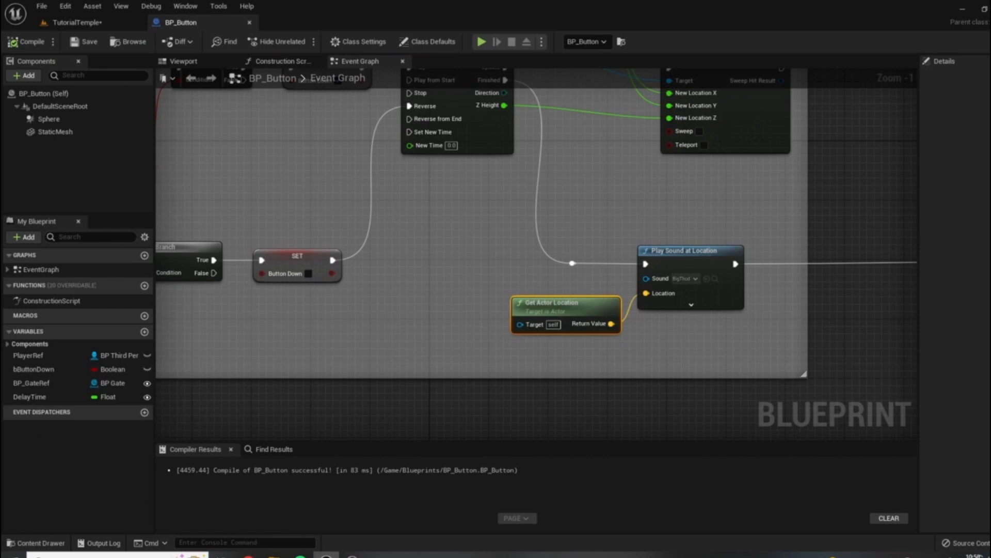
scroll(482, 410, down, 3)
right_drag(804, 352, 850, 359)
scroll(790, 346, up, 2)
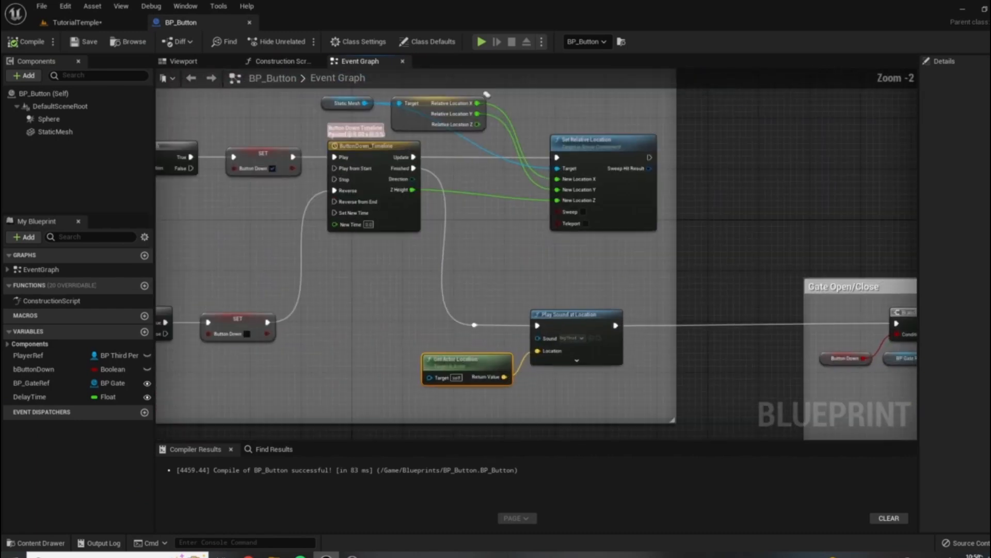
right_drag(790, 347, 592, 294)
click(726, 263)
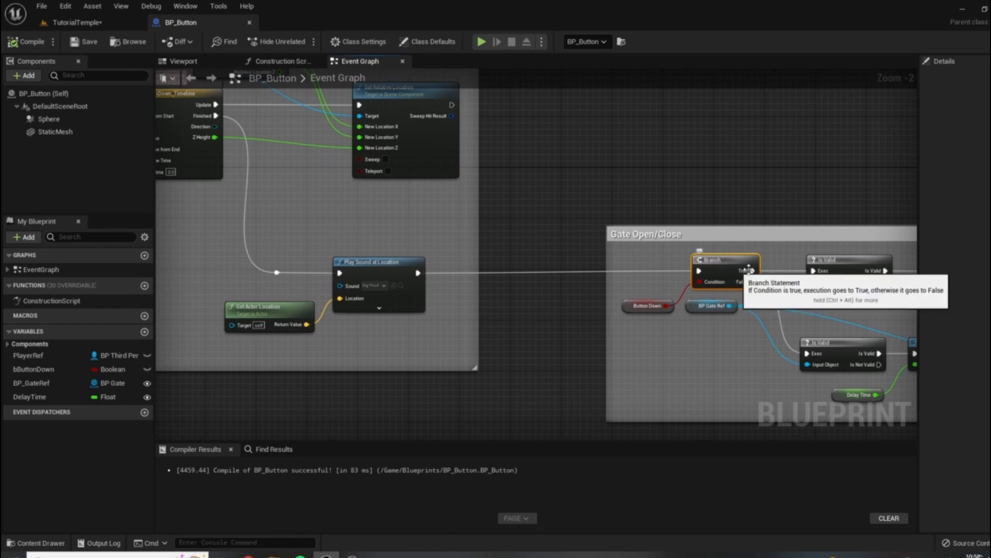
right_drag(187, 257, 277, 262)
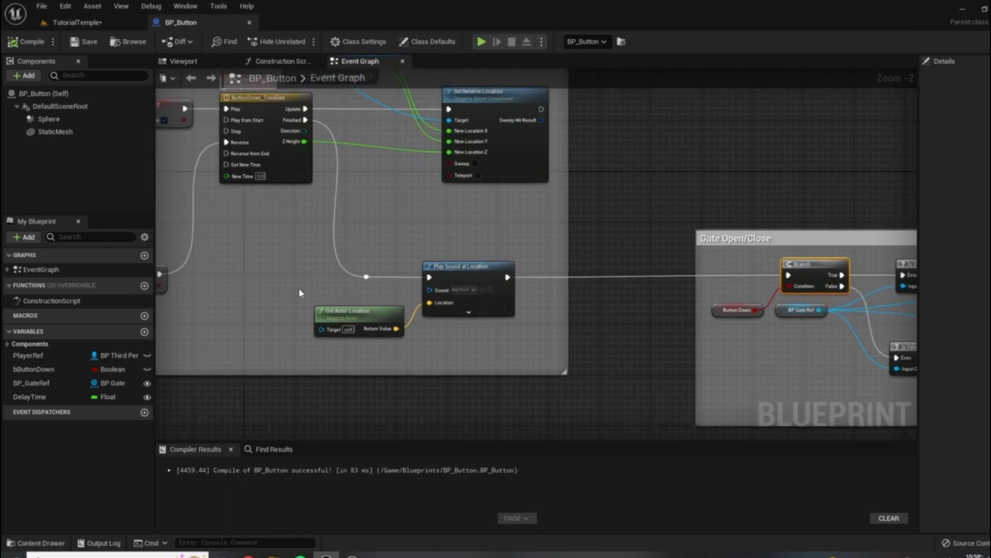
right_drag(374, 184, 440, 198)
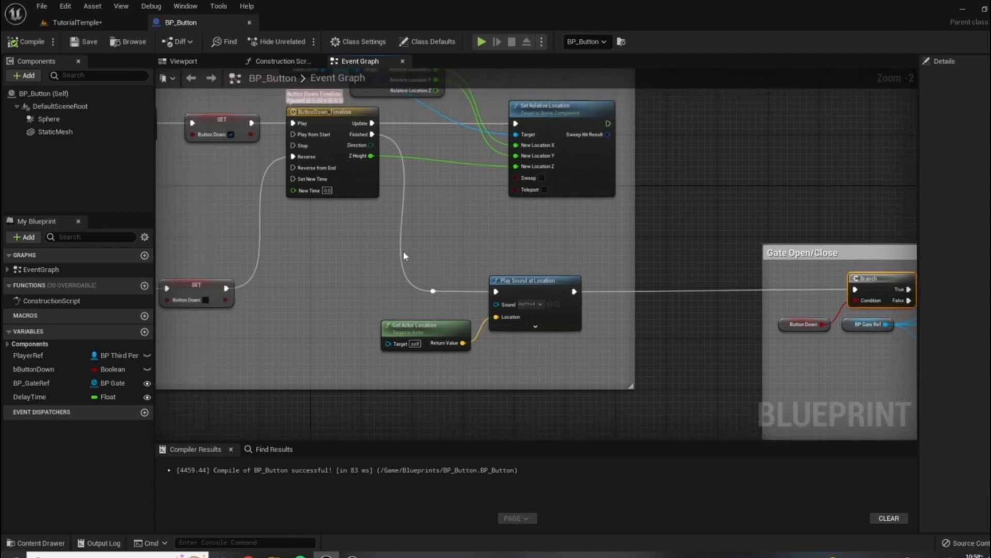
right_drag(511, 270, 459, 256)
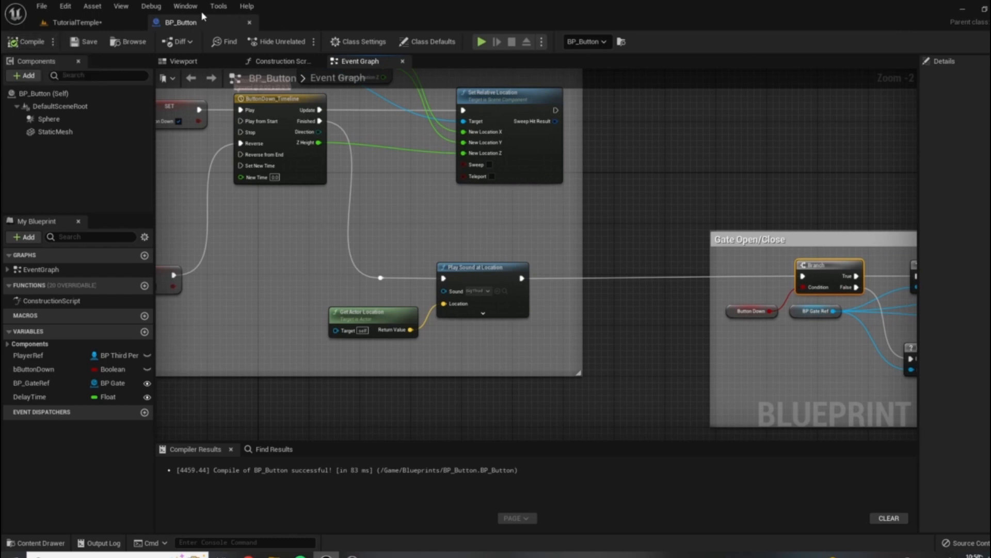
Playtest TutorialTemple again from the floor near the yellow button, stepping on and off it to check the thud and gate timing
click(101, 23)
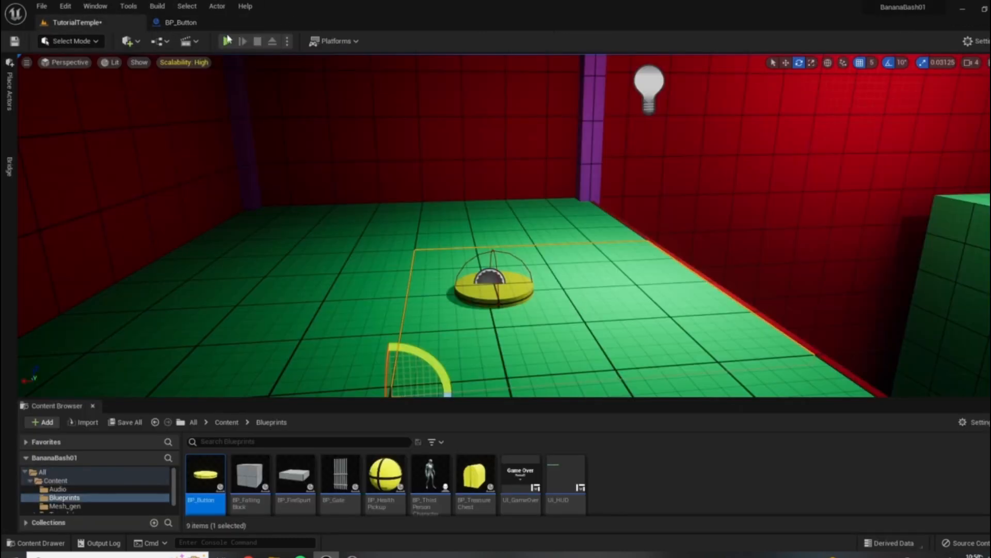
click(226, 41)
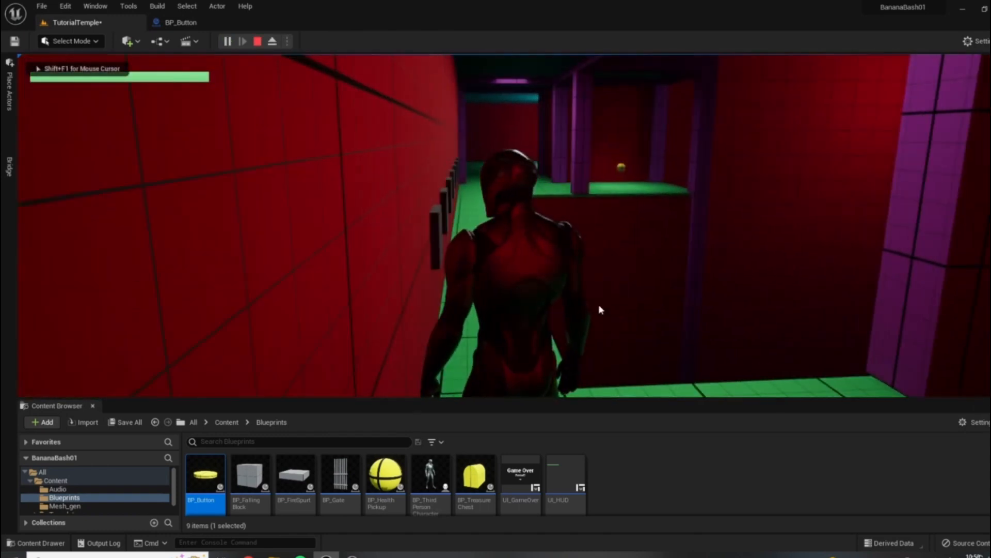
key(Escape)
key(w)
right_drag(505, 225, 578, 232)
right_click(531, 266)
click(578, 533)
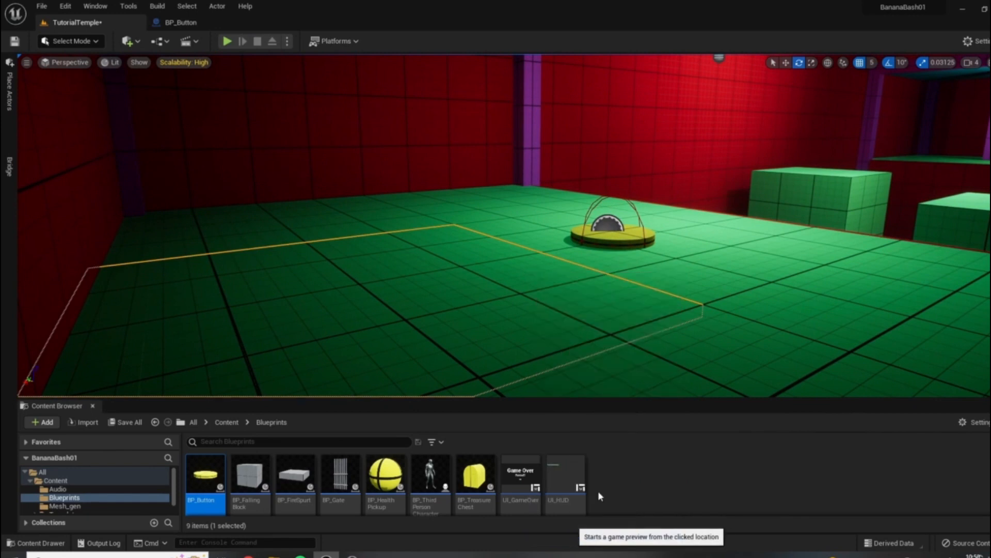
key(s)
key(w)
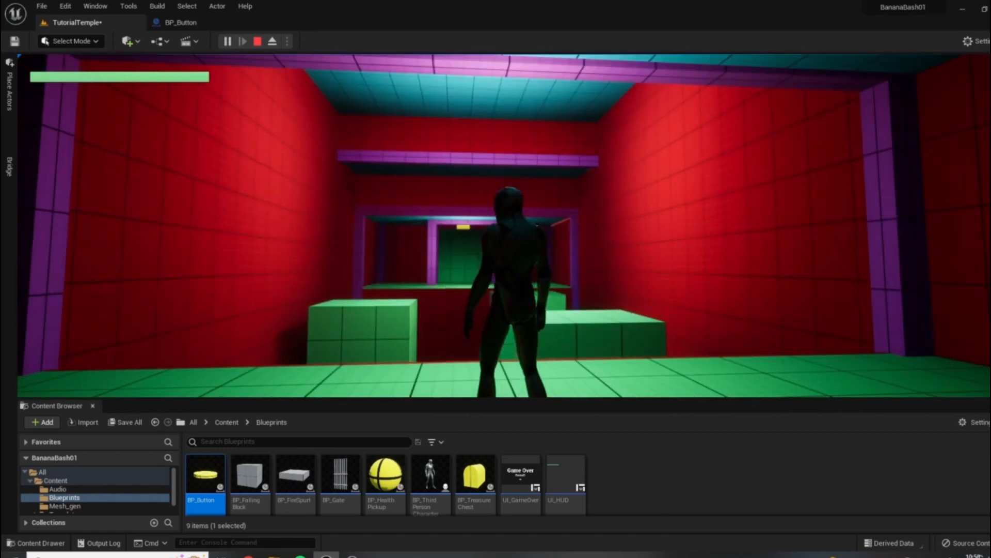
key(d)
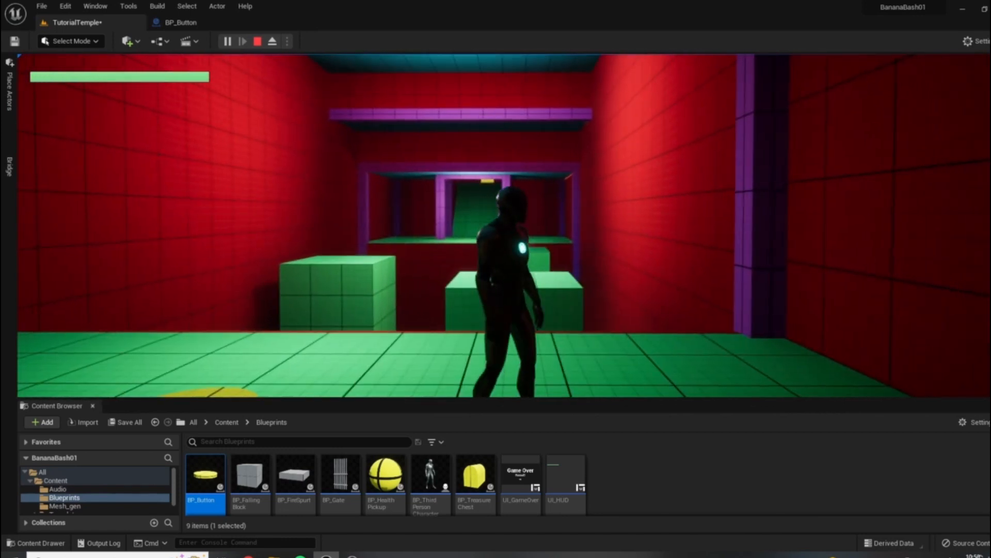
key(Escape)
Open the BP_Gate blueprint and slightly enlarge the Gate Open/Close comment box around its nodes
click(175, 23)
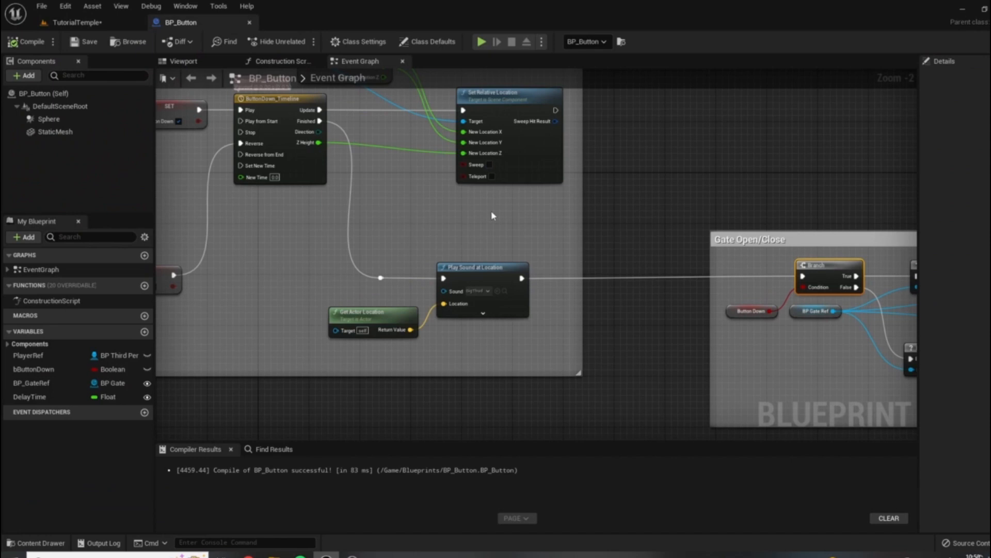
click(81, 23)
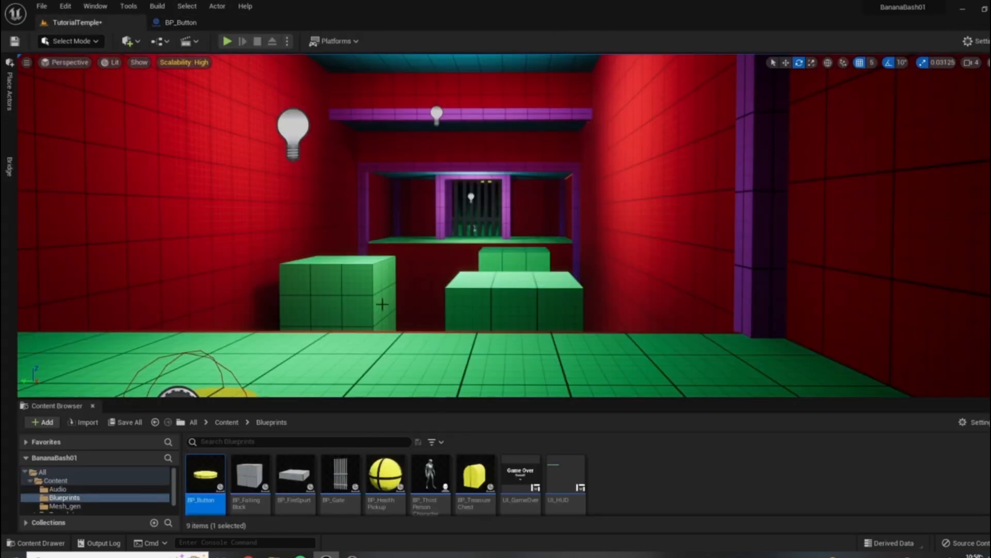
double_click(345, 485)
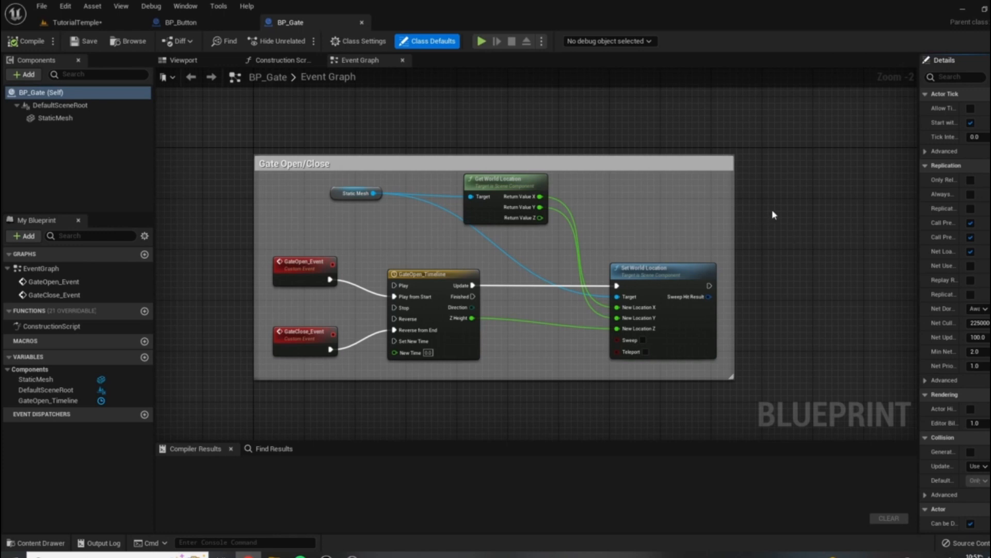
drag(732, 379, 748, 388)
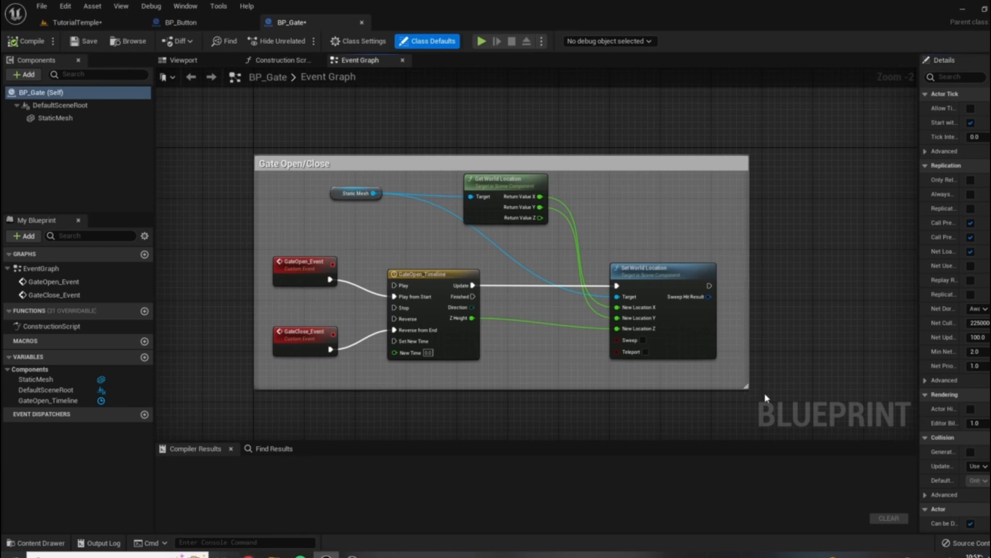
Browse the Audio folder in a taller Content Browser and preview the Scraping Stone sound
click(90, 22)
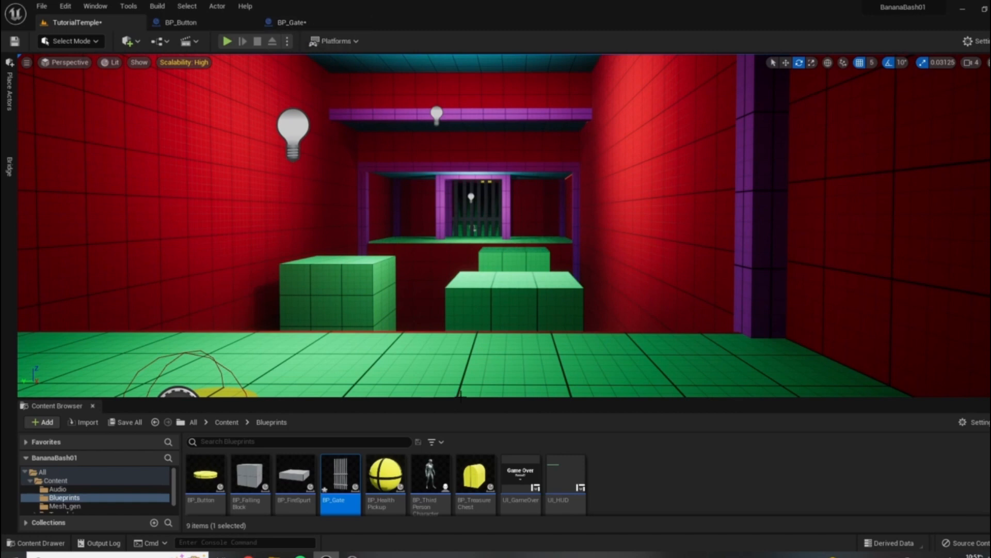
click(58, 490)
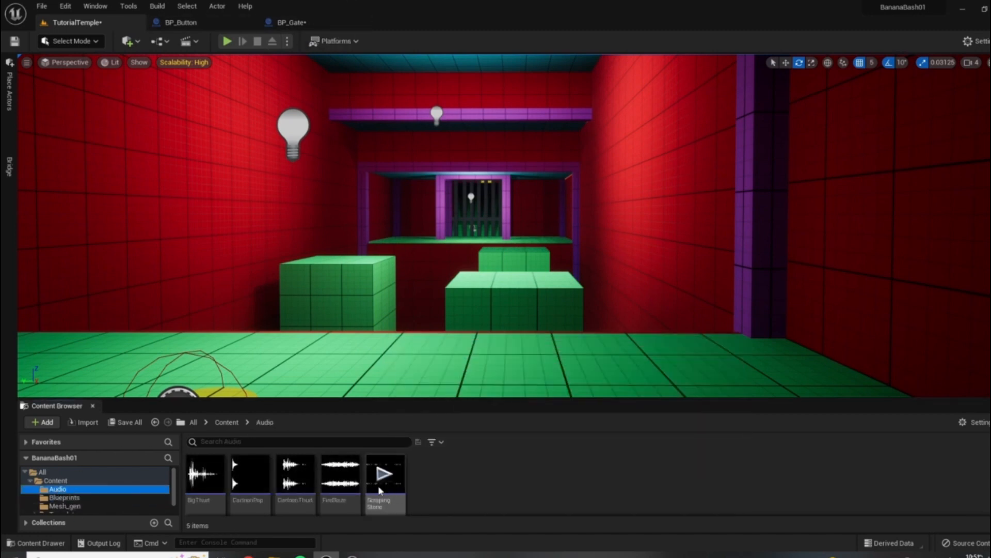
drag(422, 399, 428, 360)
mouse_move(384, 439)
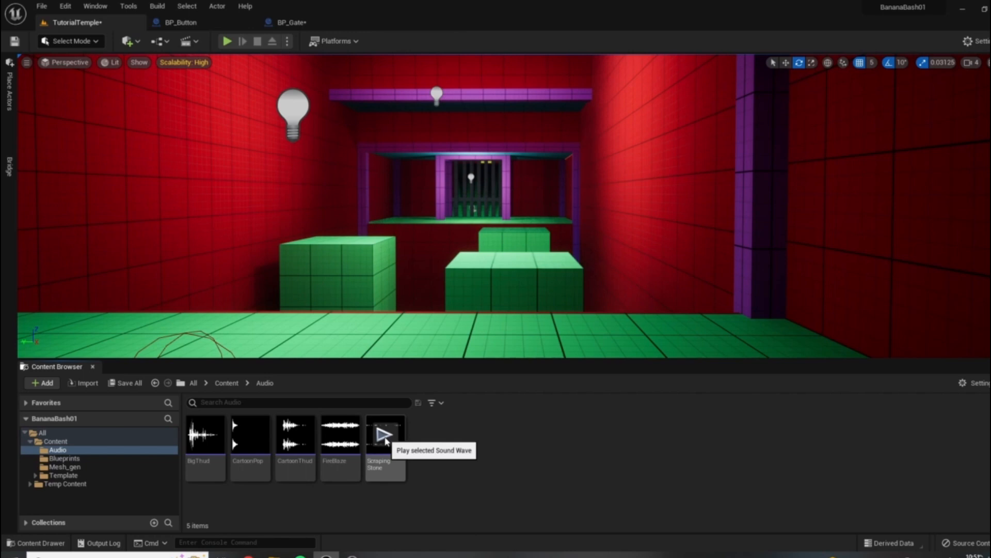
click(385, 435)
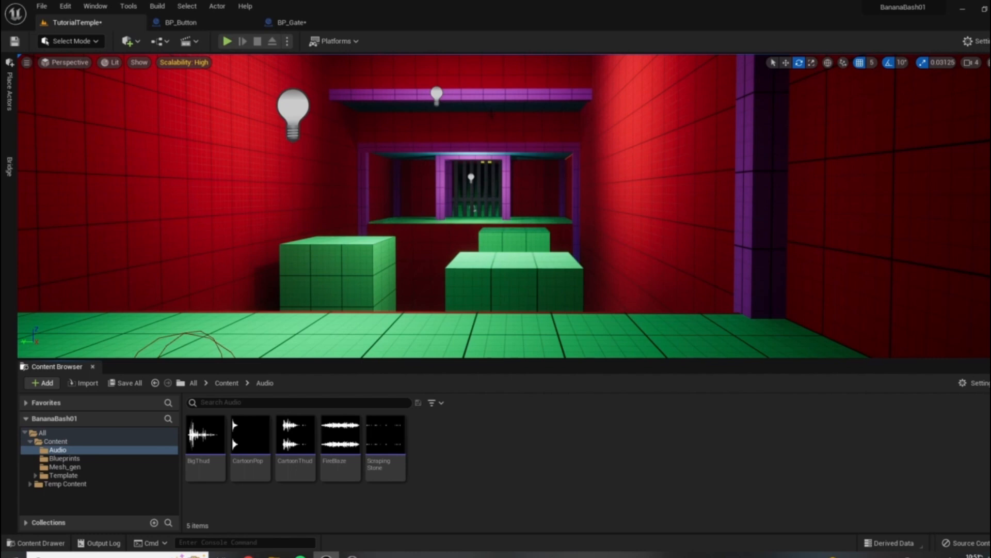
Return to the BP_Gate event graph and extend the Gate Open/Close comment box further below and beyond Set World Location
click(301, 22)
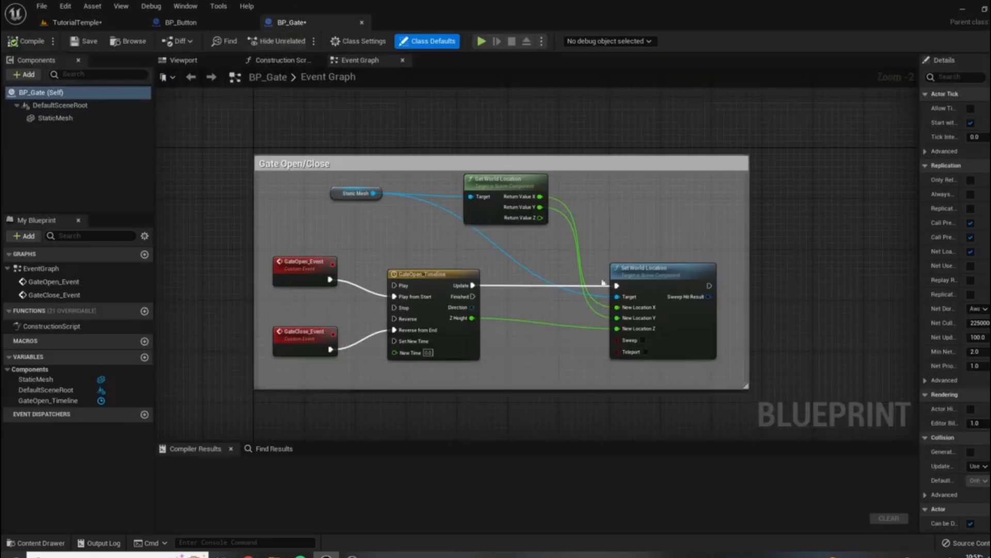
right_drag(709, 222, 861, 186)
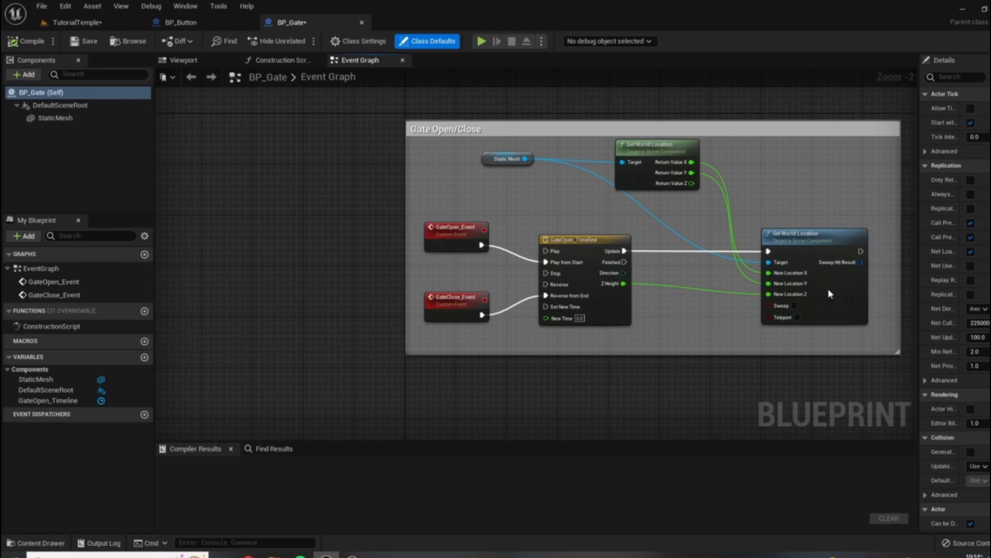
drag(899, 353, 924, 384)
right_drag(758, 312, 674, 267)
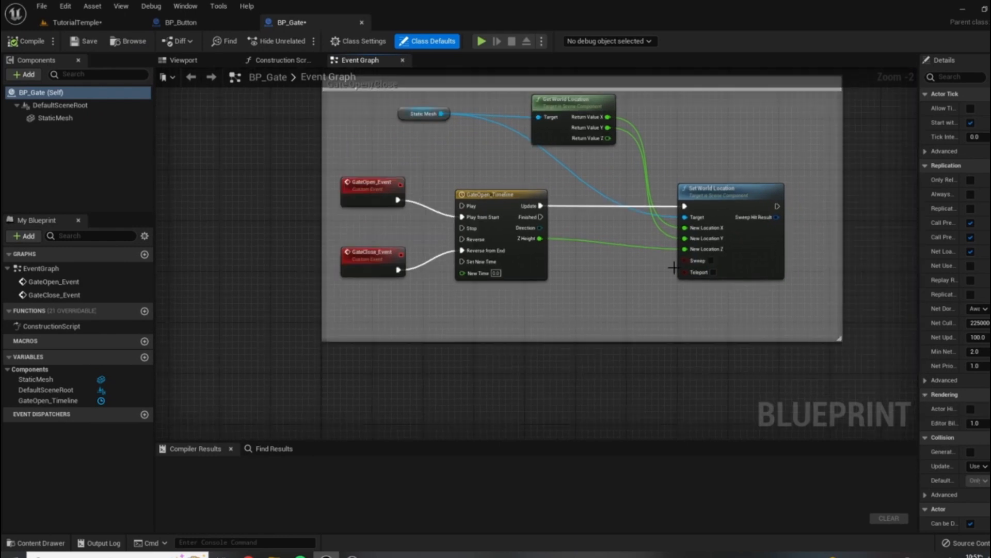
right_drag(359, 190, 497, 198)
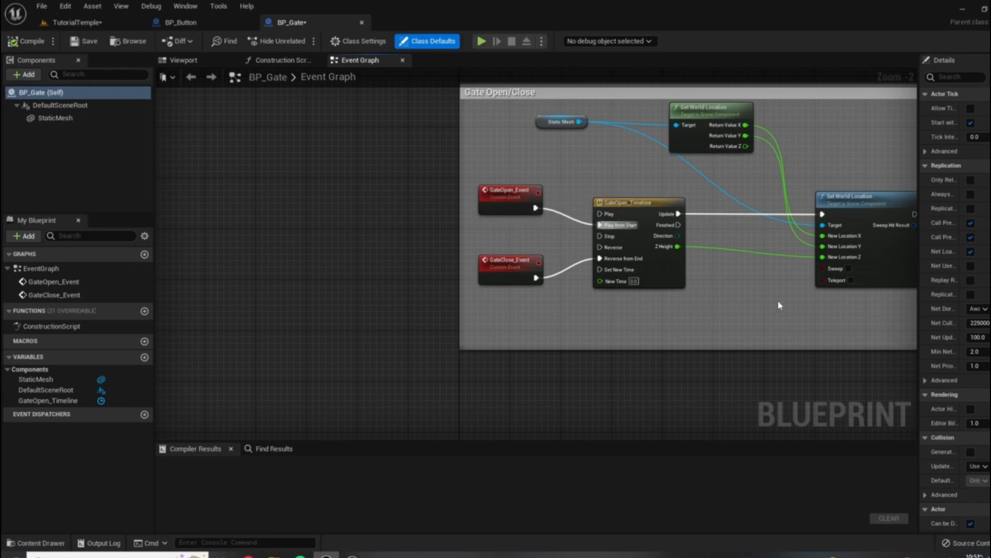
right_drag(695, 259, 614, 251)
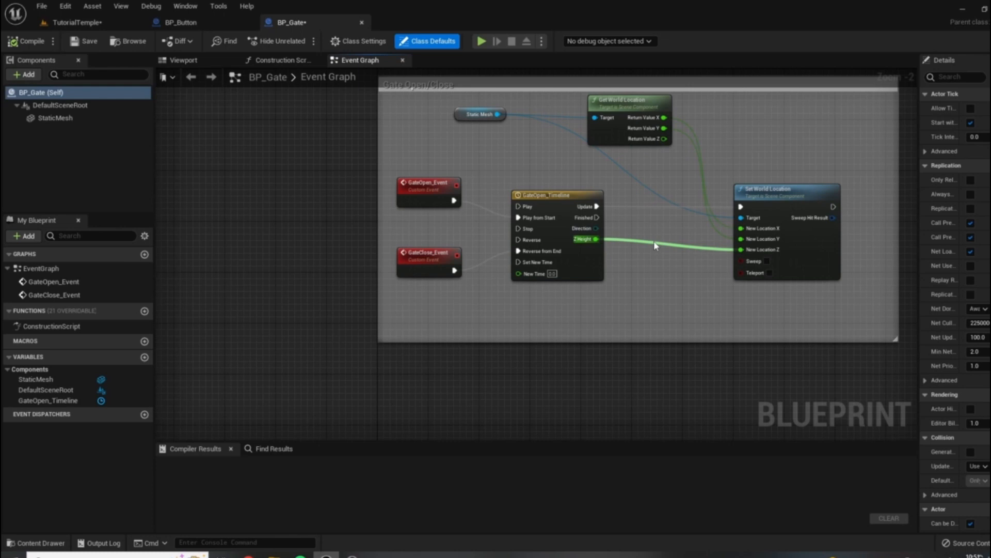
drag(597, 206, 741, 207)
drag(832, 207, 804, 197)
key(Escape)
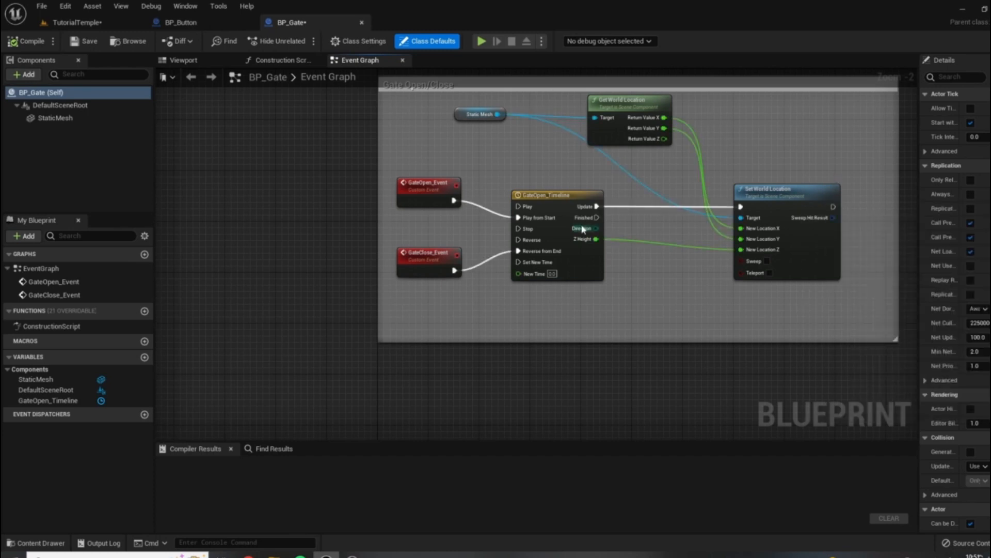
Enlarge the Gate Open/Close comment box below the nodes, past Set World Location, and outward on the side of the gate events
right_drag(854, 160, 778, 166)
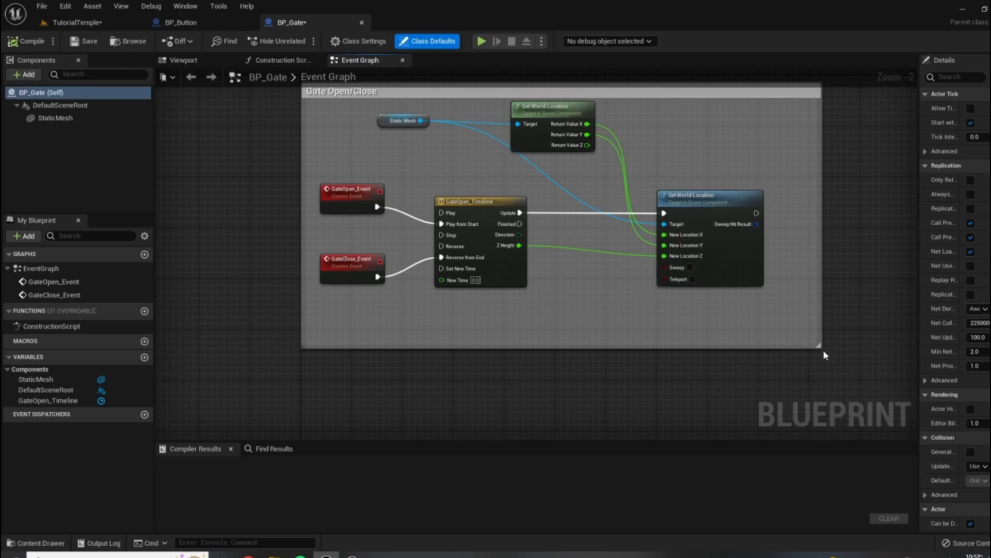
drag(822, 351, 909, 414)
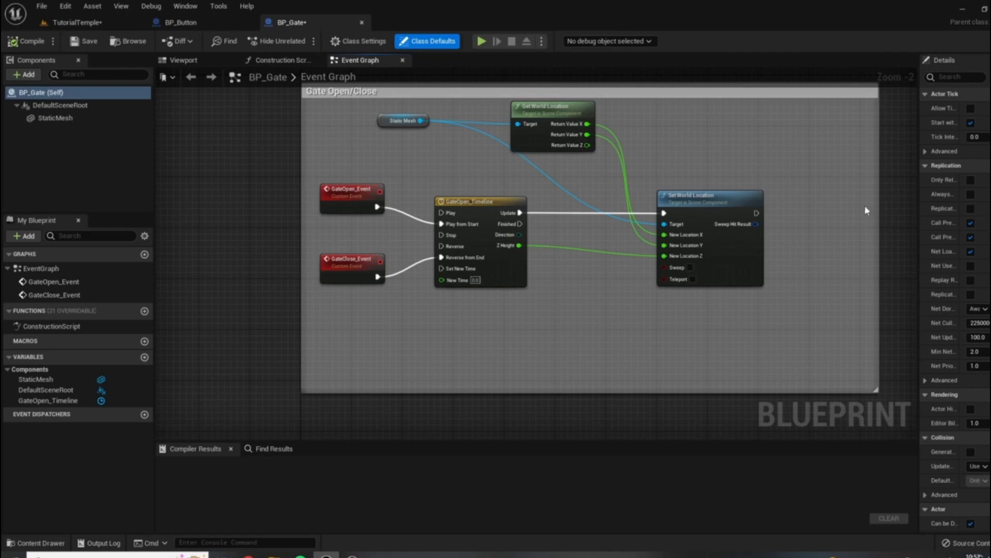
right_drag(292, 167, 388, 187)
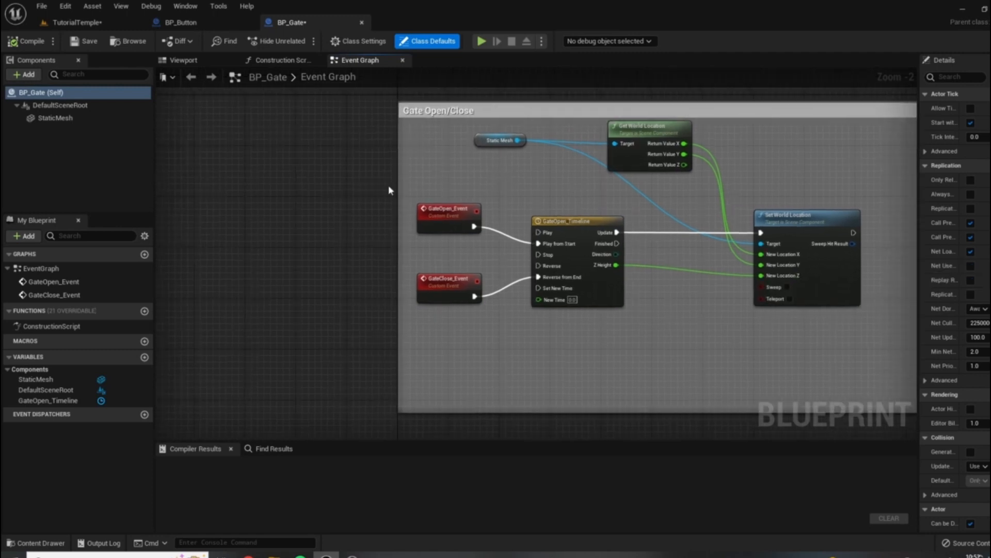
drag(400, 197, 229, 193)
Move GateOpen_Event and GateClose_Event farther from the timeline and lower GateClose_Event to make room for nodes between them
drag(376, 231, 439, 289)
drag(425, 214, 314, 214)
click(317, 324)
drag(327, 281, 326, 319)
double_click(326, 317)
click(451, 222)
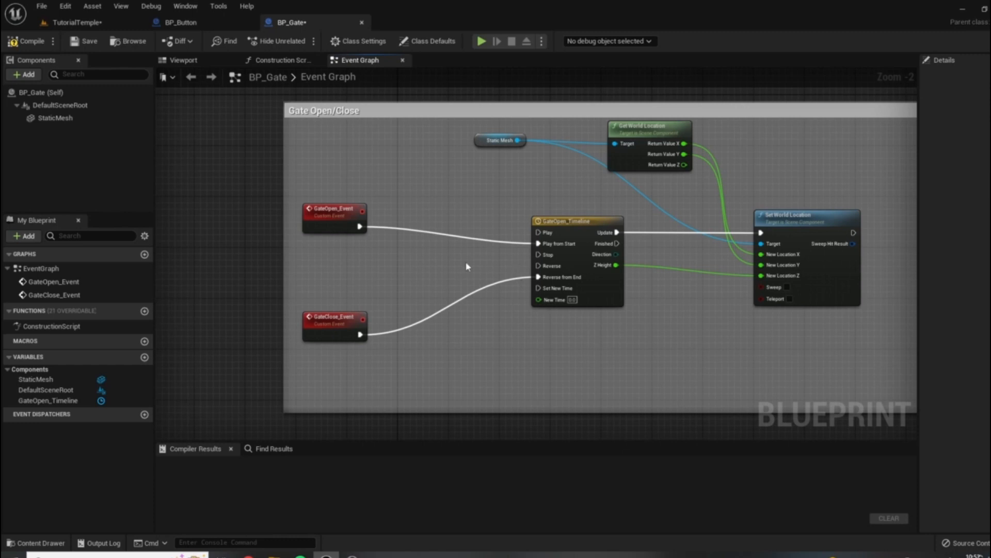
Widen the Gate Open/Close comment box and spread GateOpen_Event and GateClose_Event farther apart and away from the timeline
right_drag(593, 216, 769, 244)
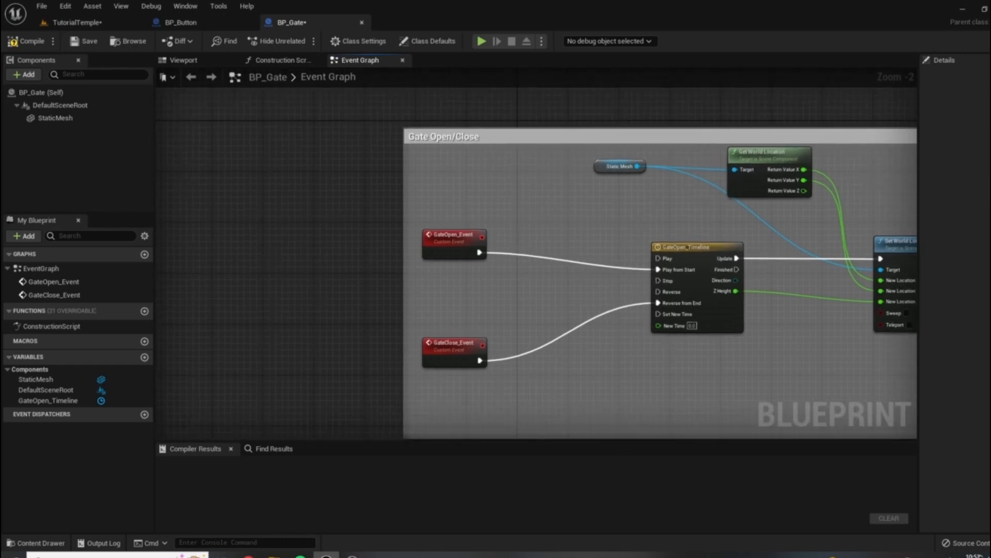
drag(426, 228, 420, 209)
drag(427, 343, 370, 336)
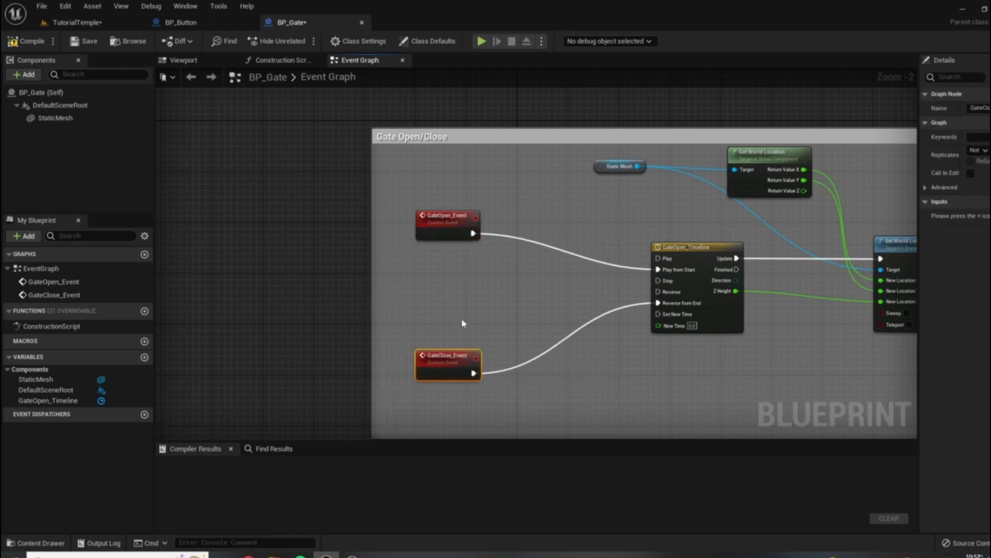
scroll(496, 310, up, 1)
double_click(421, 384)
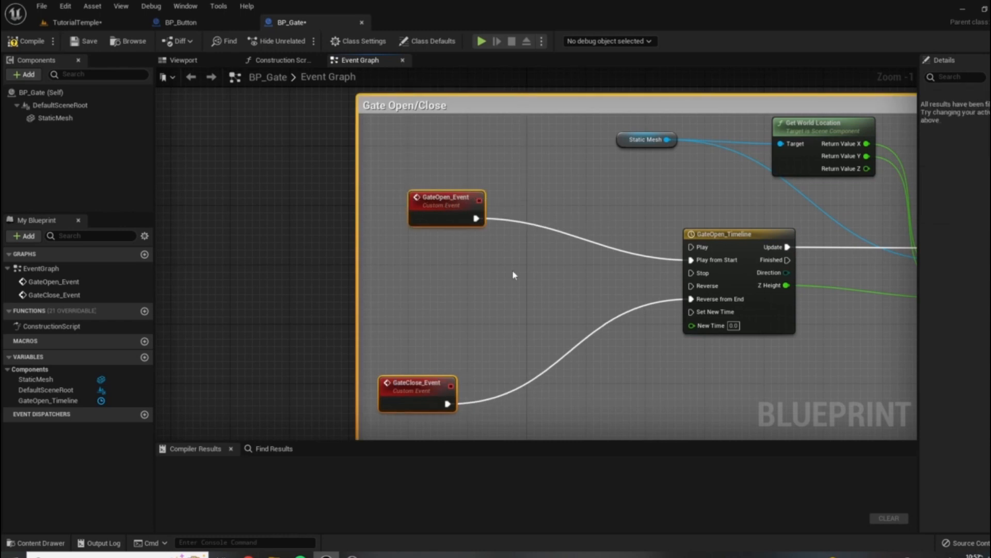
click(443, 197)
drag(443, 197, 406, 212)
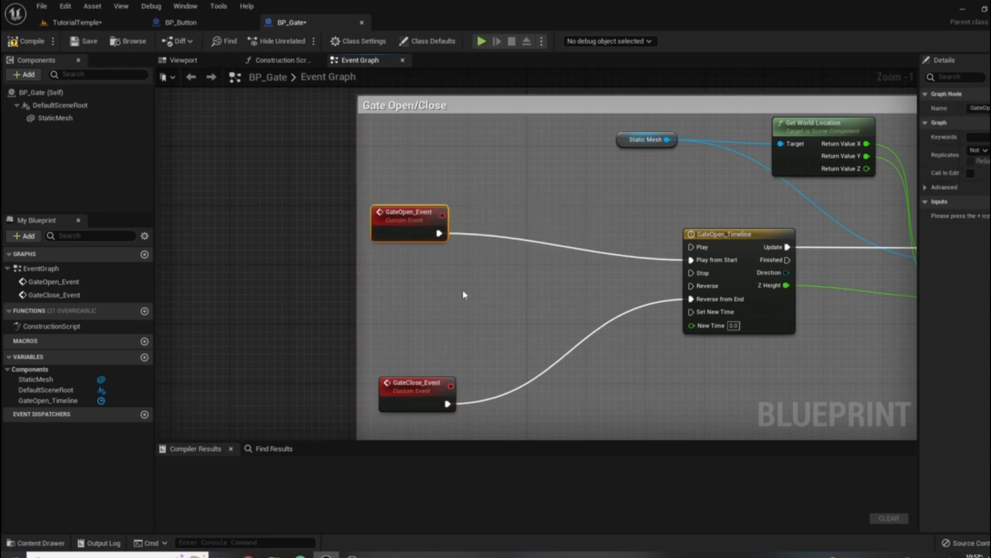
Insert a Spawn Sound at Location node between GateOpen_Event and the timeline's Play from Start, using the ScrapingStone sound
ctrl+drag(439, 233, 500, 196)
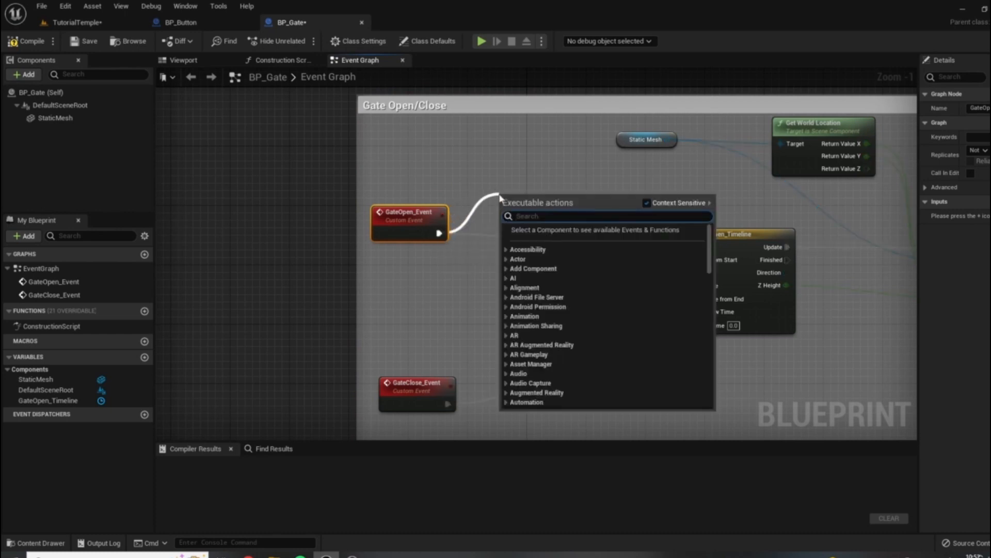
text(spawn)
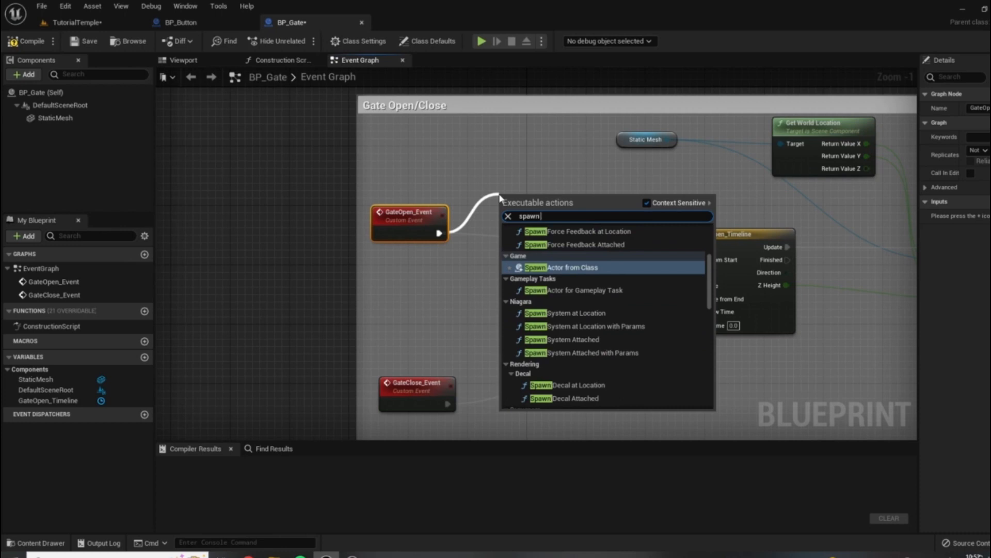
text( sound)
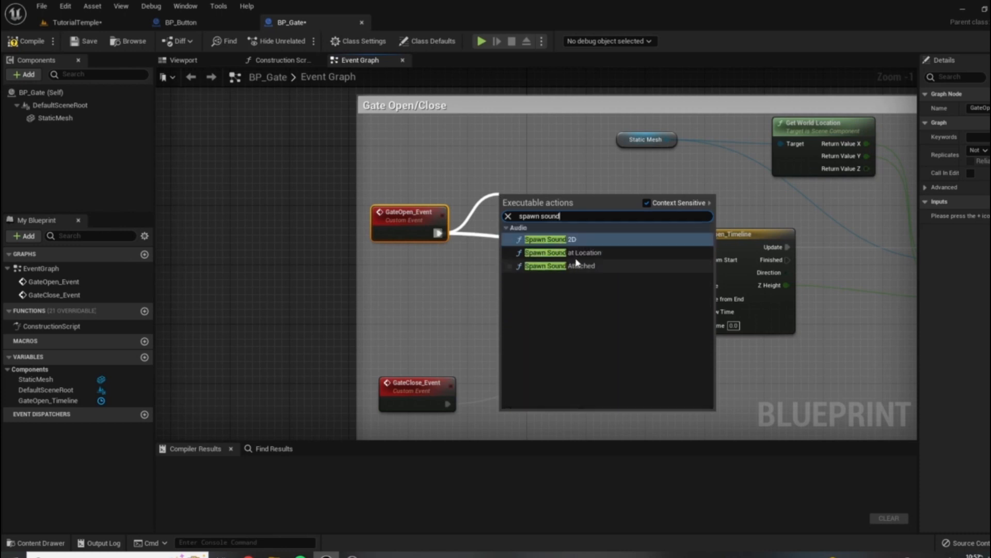
click(563, 252)
click(521, 247)
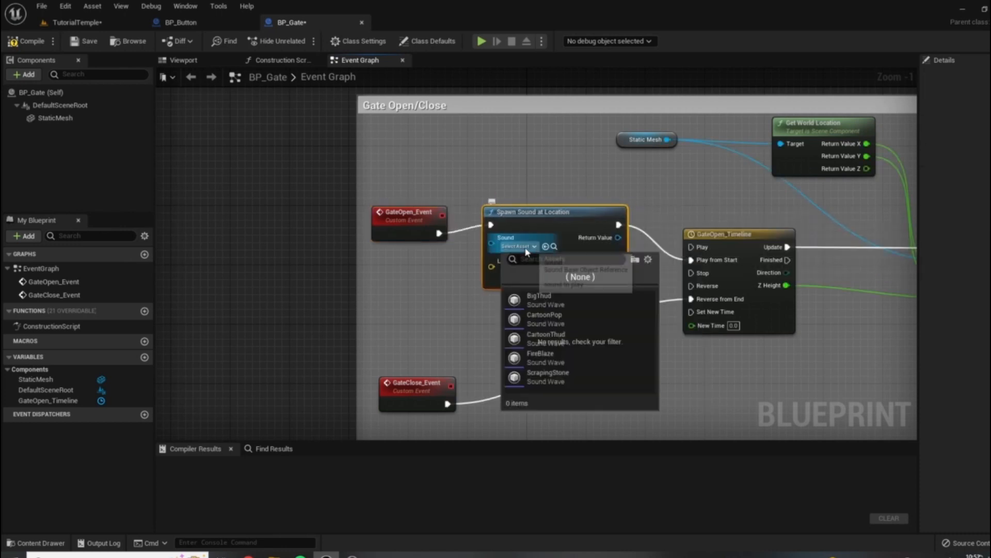
click(571, 378)
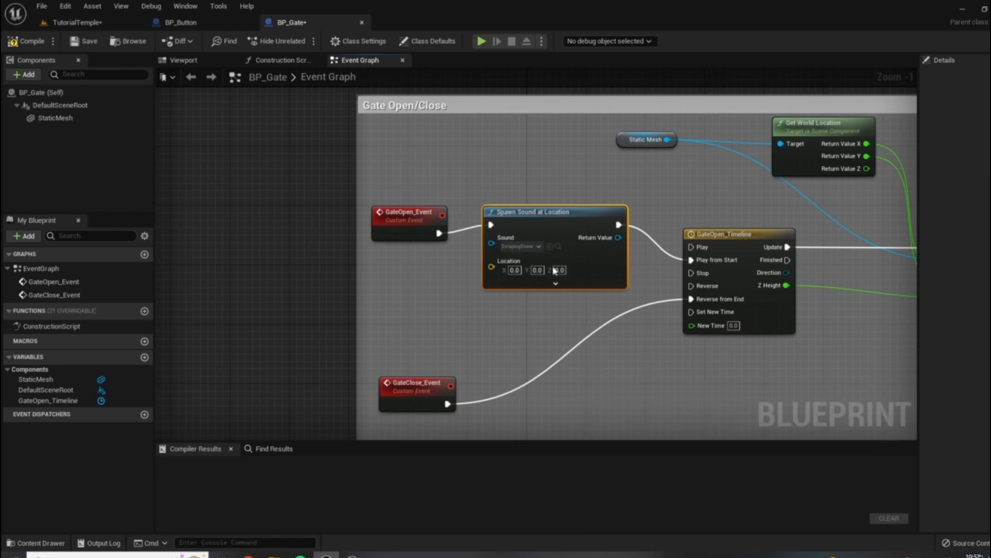
Feed a Get Actor Location node with target self into the Spawn Sound node's Location and compile BP_Gate
right_click(404, 305)
text(get a)
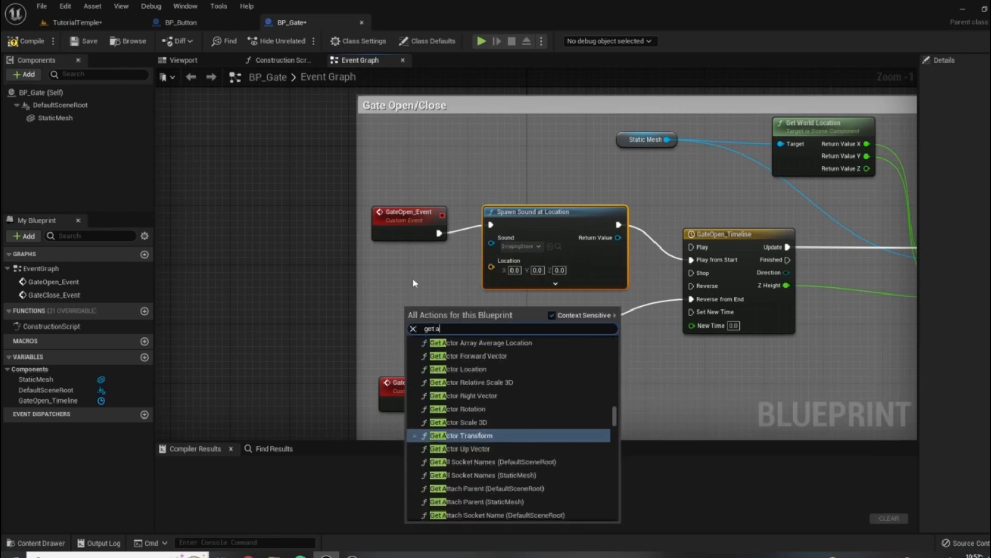
text(ctor loca)
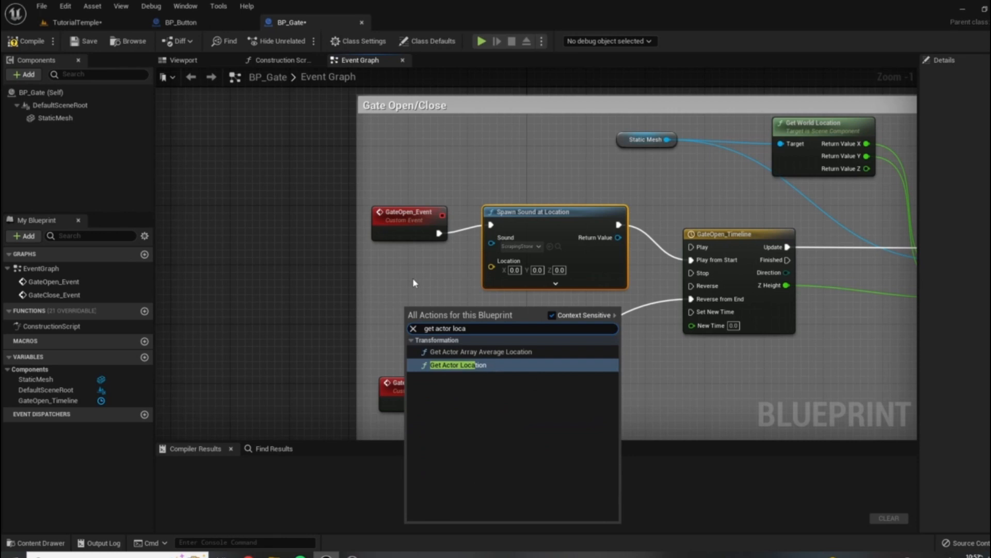
key(Return)
drag(501, 337, 491, 267)
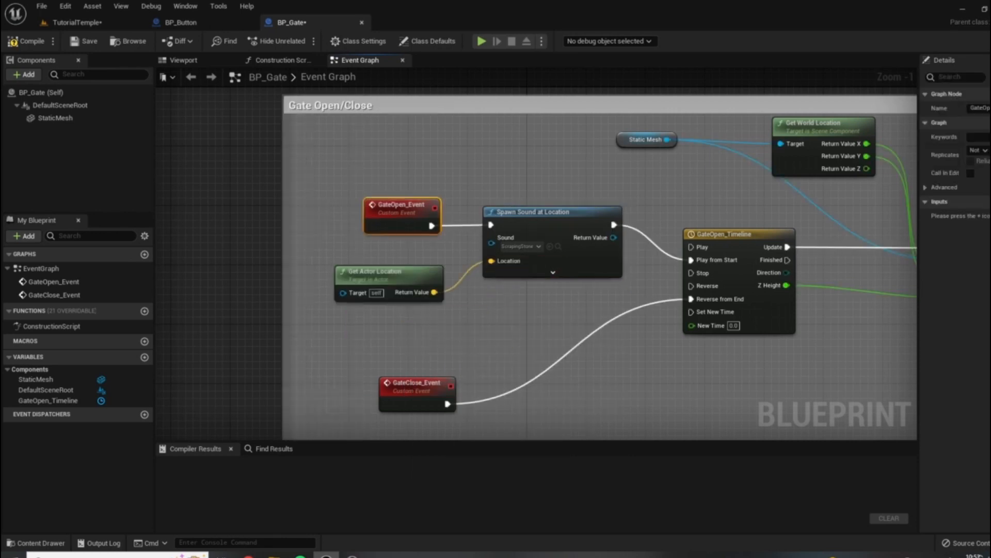
click(24, 43)
right_drag(531, 206, 330, 141)
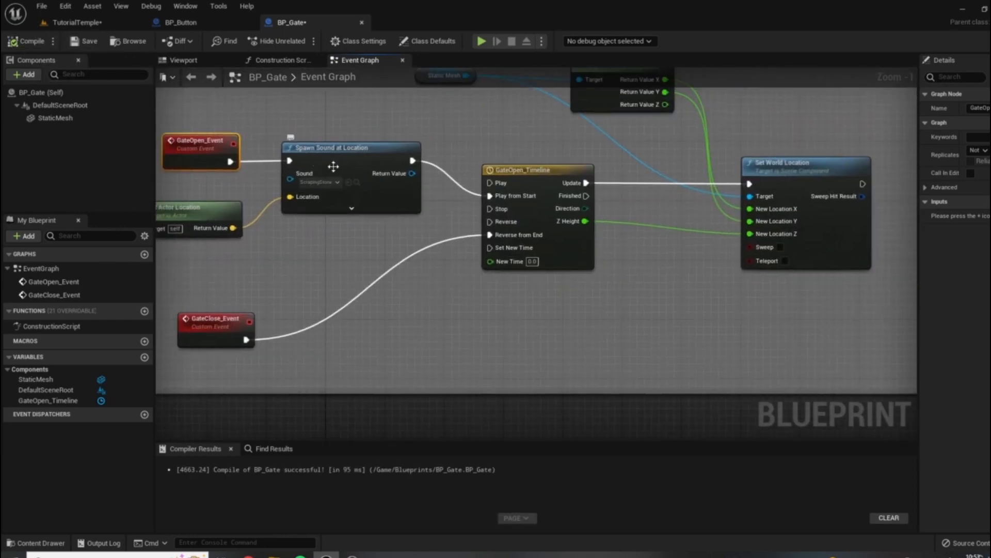
In TutorialTemple, move the Player Start from the ledge beside the wall traps to the room with the yellow floor button
click(101, 22)
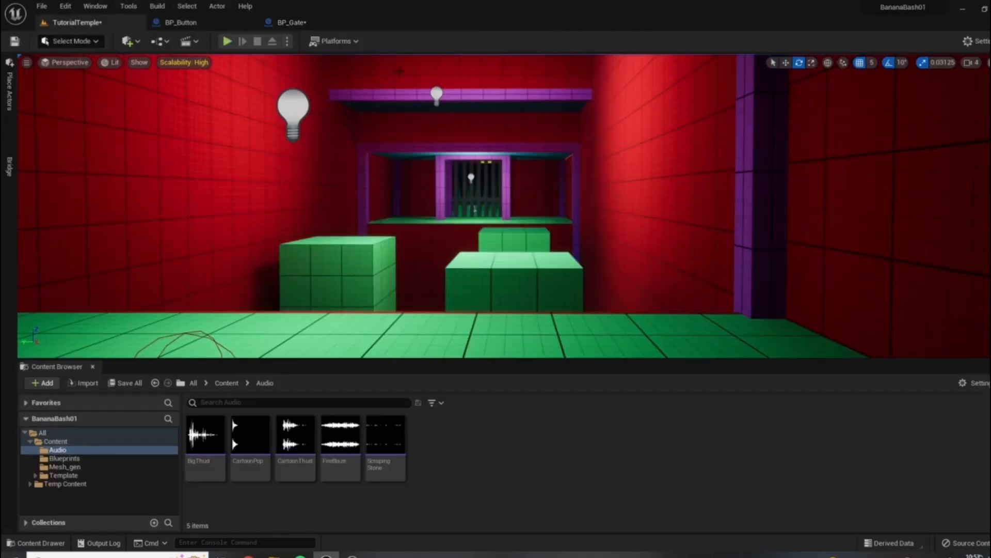
click(228, 41)
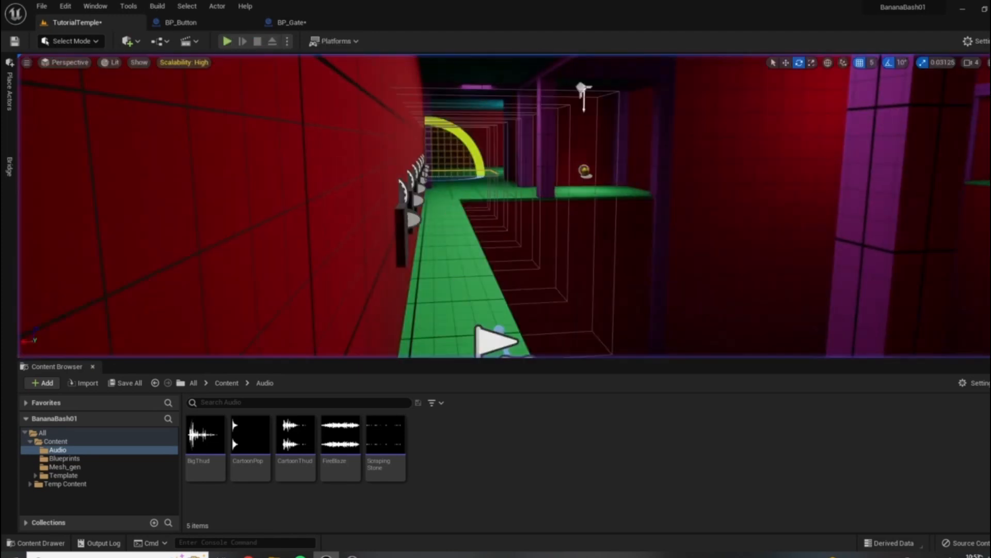
right_drag(504, 205, 300, 232)
key(s)
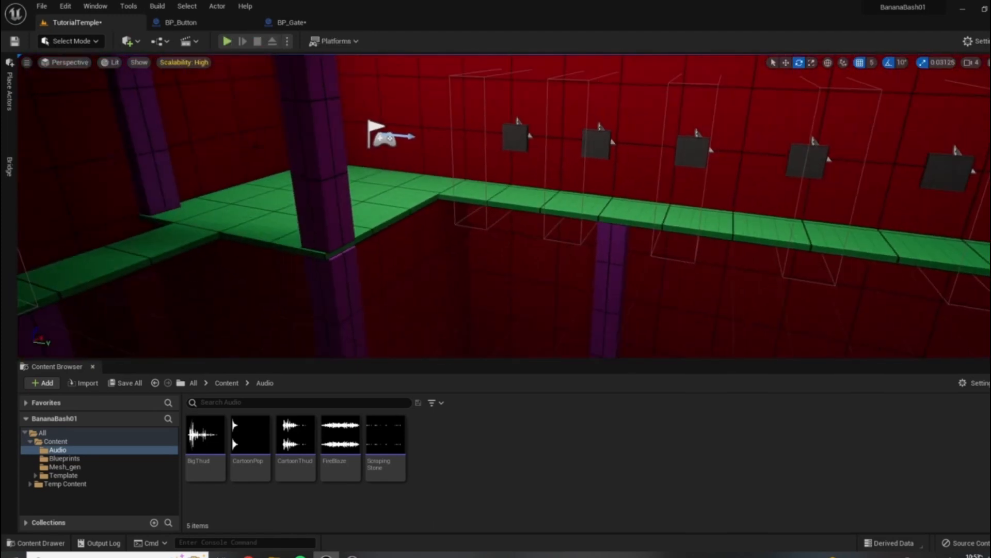
click(412, 133)
key(w)
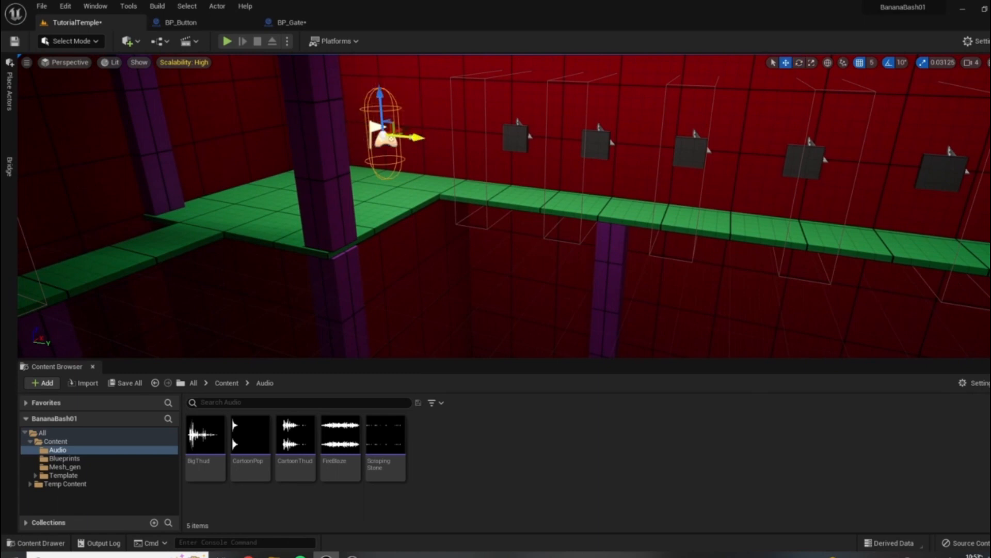
drag(418, 138, 976, 196)
key(f)
drag(509, 184, 917, 188)
key(f)
drag(549, 231, 963, 217)
key(f)
drag(248, 300, 448, 320)
Play the level, walk the character onto the yellow button to test the gate's opening sound, and stop the session
click(229, 44)
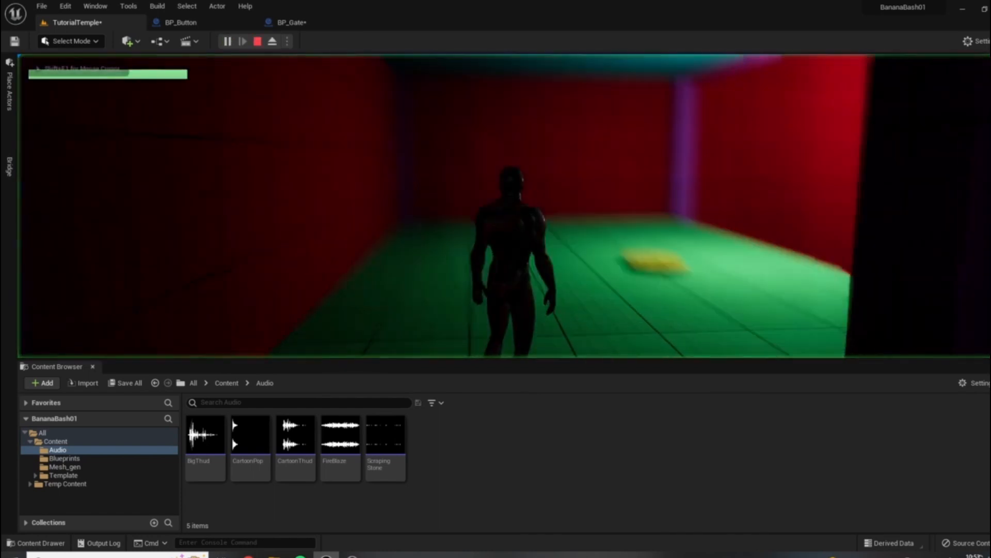
key(w)
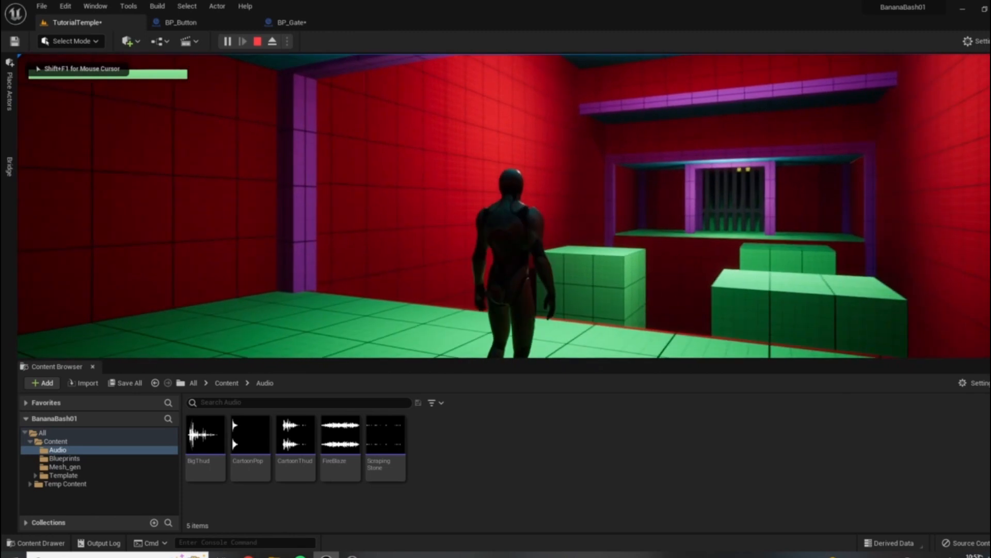
key(w)
key(d)
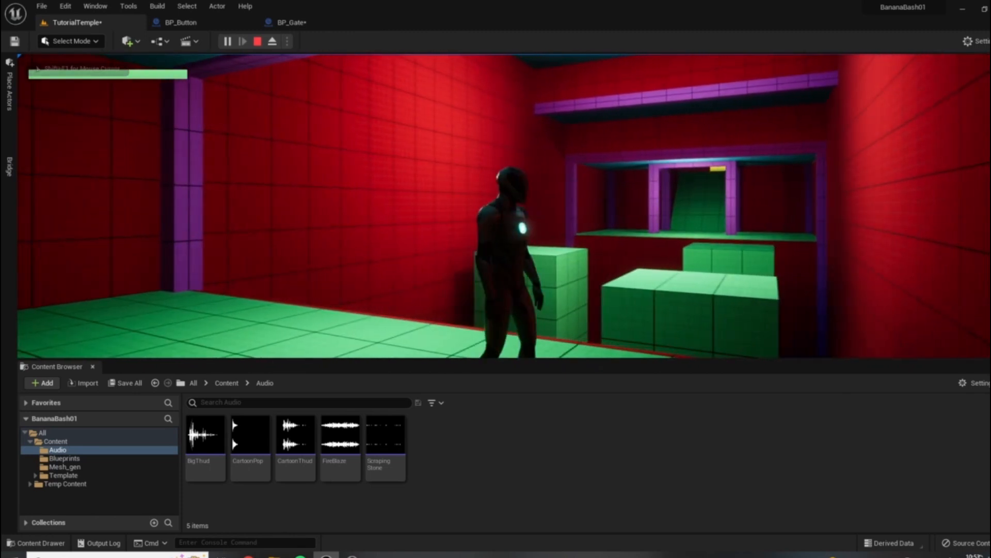
key(s)
key(a)
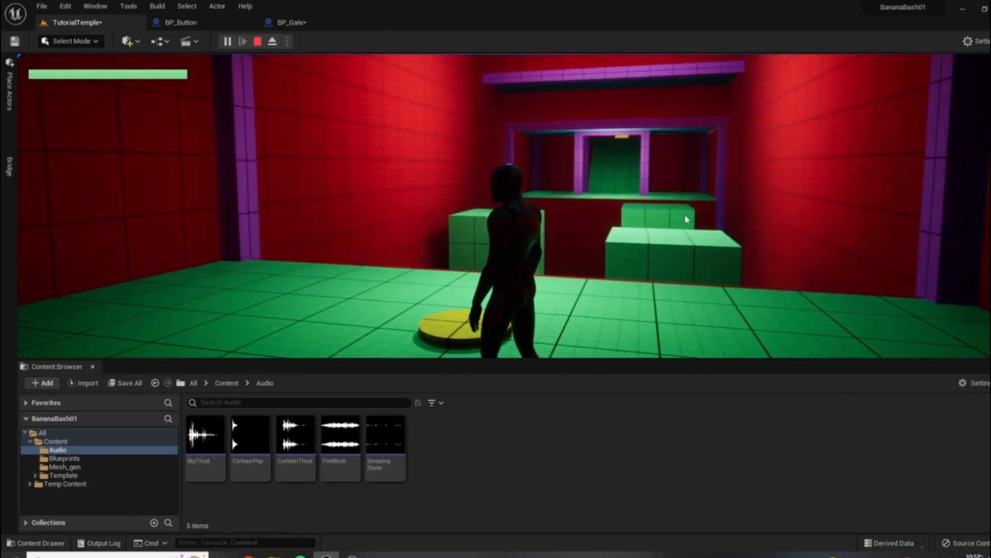
key(Escape)
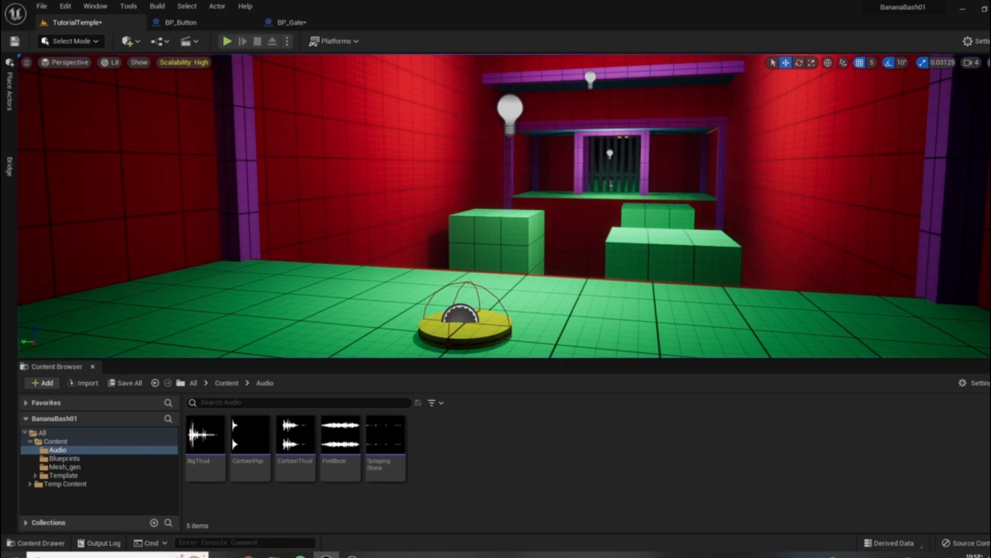
In BP_Gate, add an audio Stop node from the Spawn Sound node's Return Value and place it below Set World Location
click(181, 22)
click(292, 22)
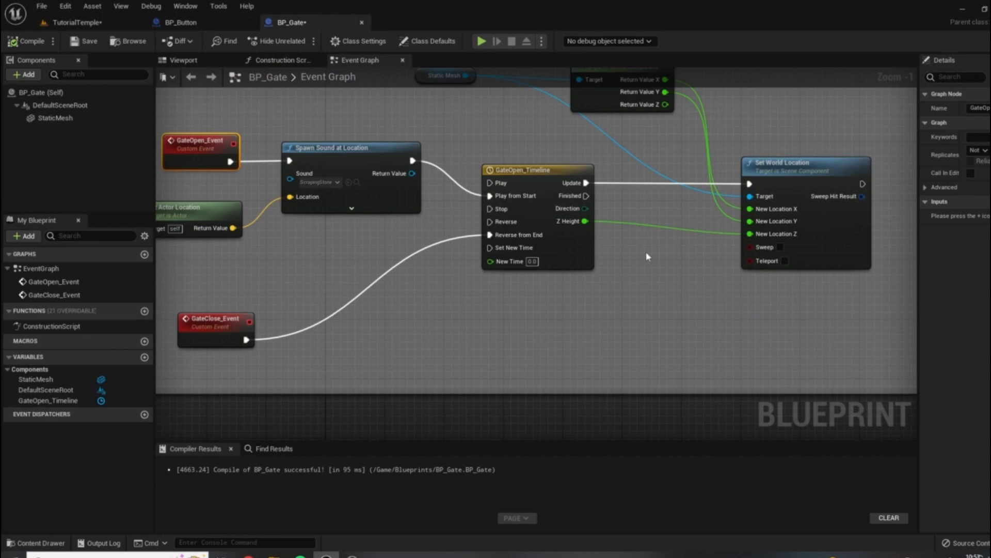
right_drag(646, 251, 591, 227)
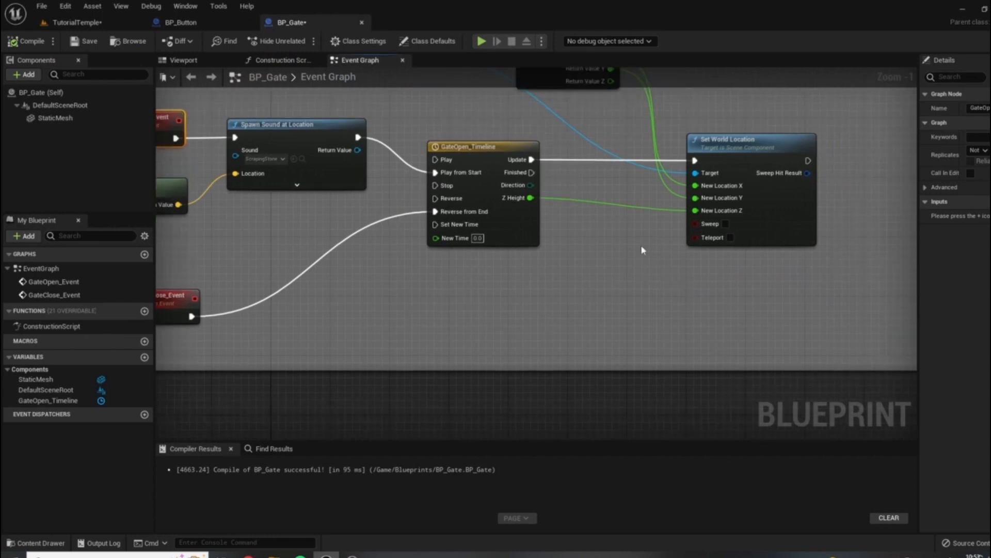
right_drag(605, 294, 633, 278)
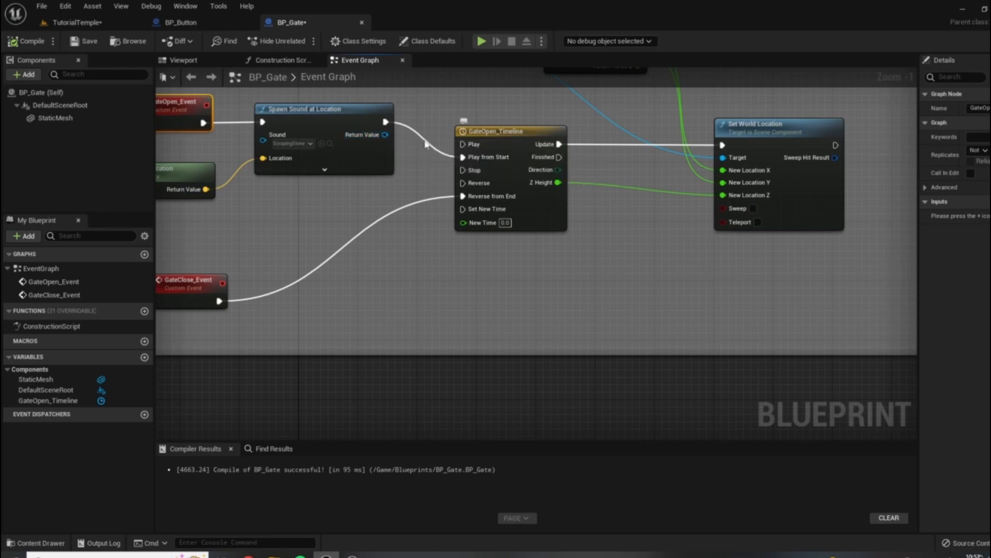
drag(385, 135, 501, 294)
text(stop)
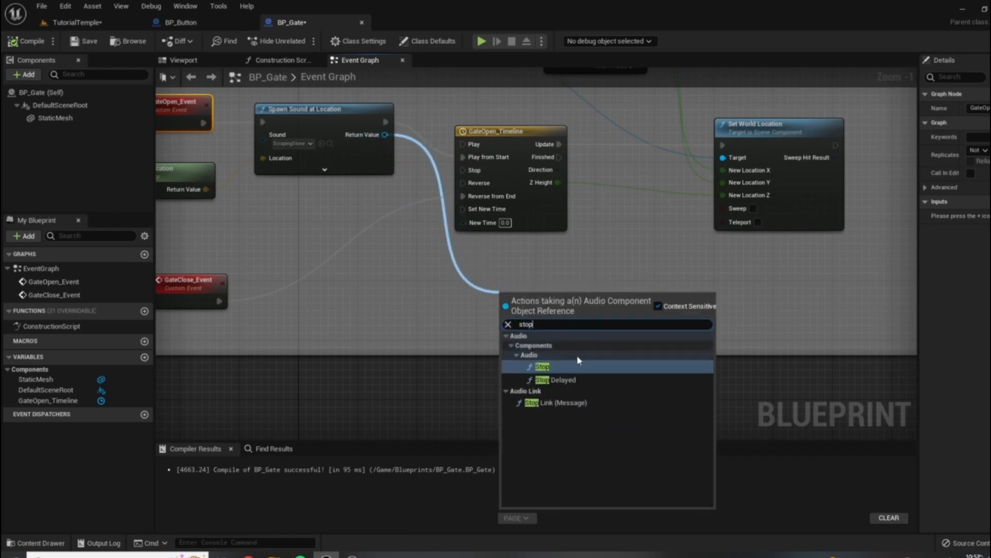
click(573, 360)
drag(522, 295, 736, 273)
Connect GateOpen_Timeline's Finished output to Stop and route the Stop node's Target wire beneath the timeline with a reroute node
drag(559, 157, 723, 293)
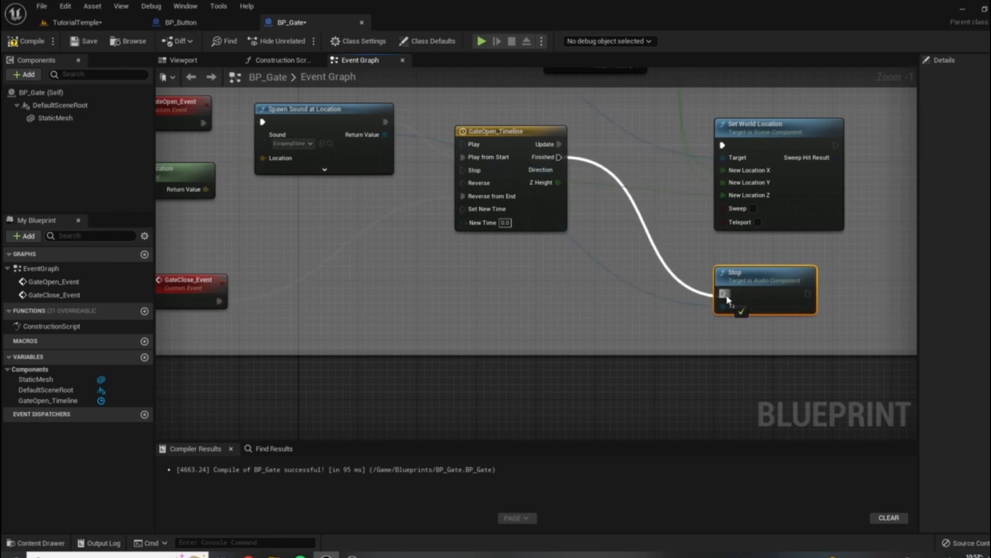
double_click(607, 270)
drag(614, 278, 474, 312)
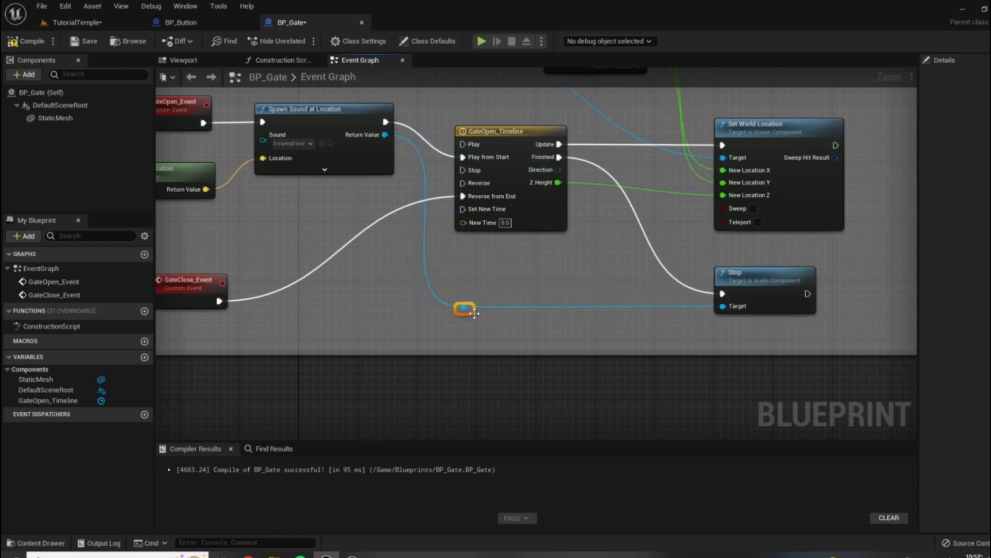
Line up GateClose_Event directly beneath GateOpen_Event in the BP_Gate event graph
right_drag(753, 263, 671, 254)
scroll(639, 252, down, 3)
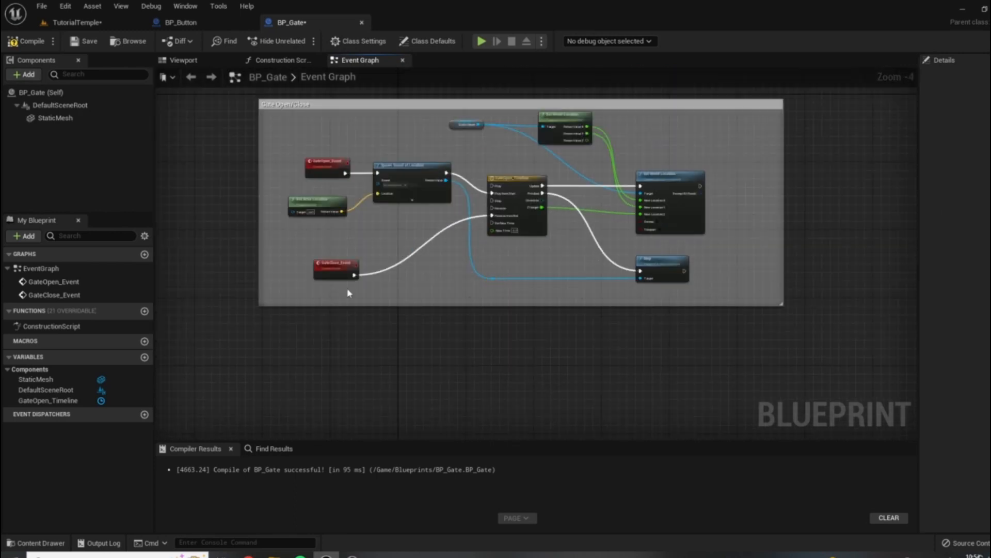
drag(337, 266, 328, 270)
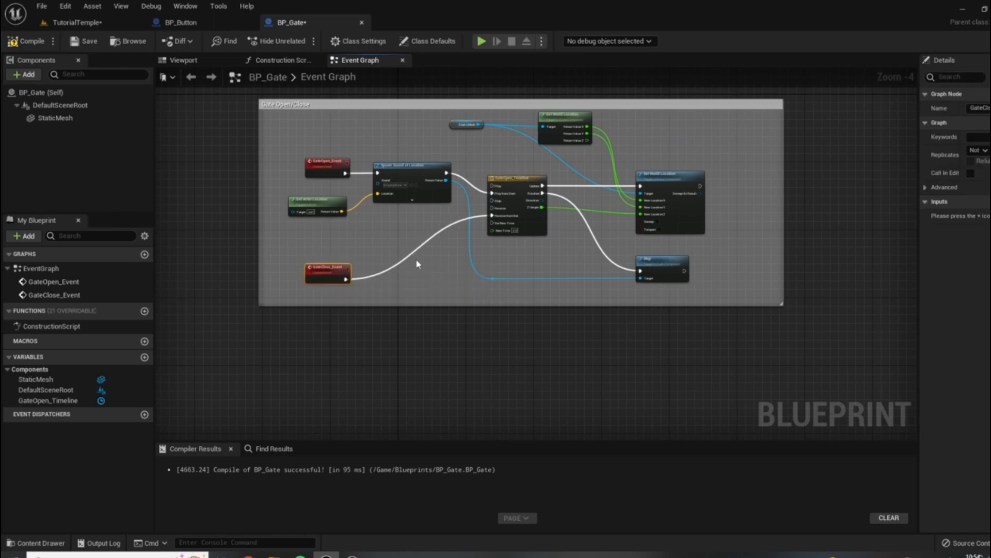
scroll(462, 223, up, 3)
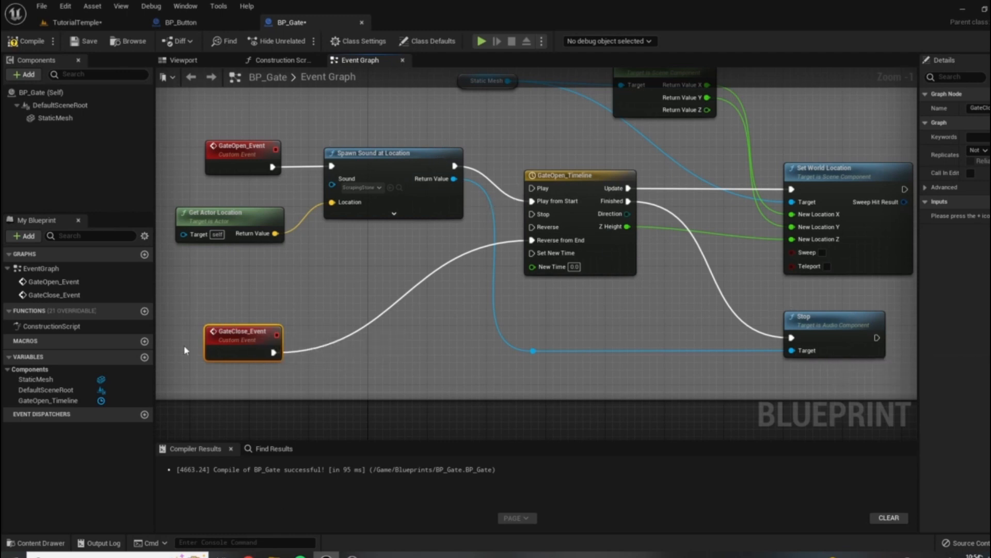
Extend the Gate Open/Close comment box well below the Stop node to make room under GateClose_Event
click(237, 388)
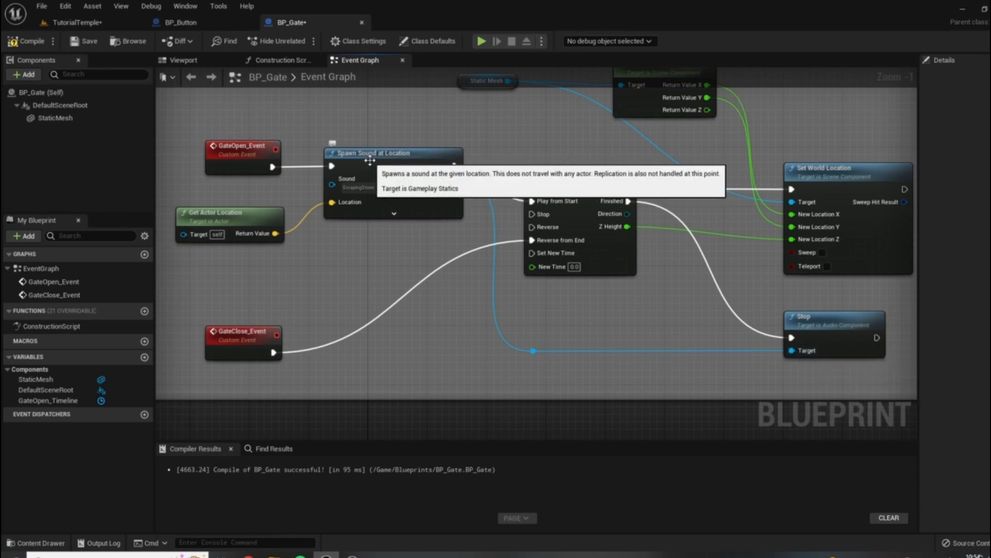
click(330, 159)
right_drag(443, 263, 402, 244)
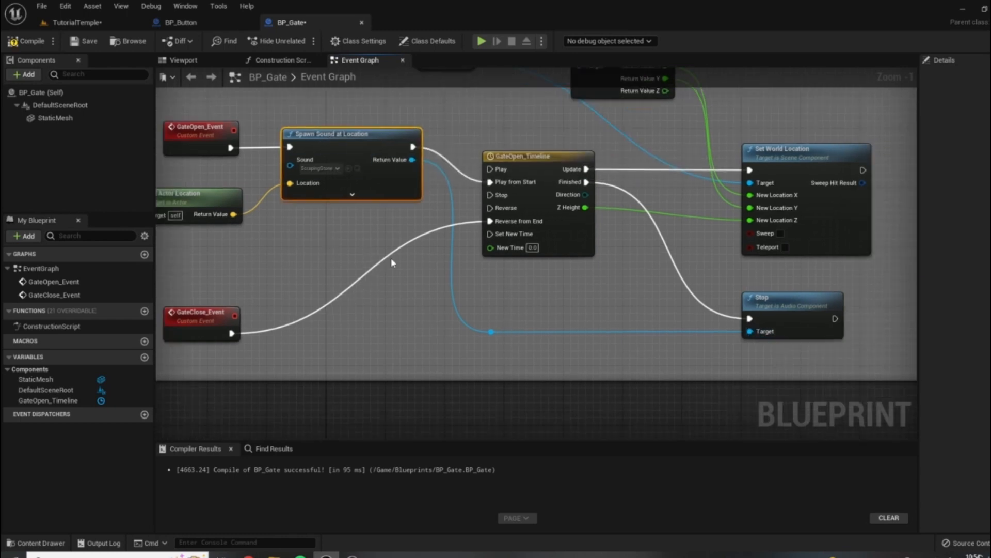
scroll(854, 290, down, 3)
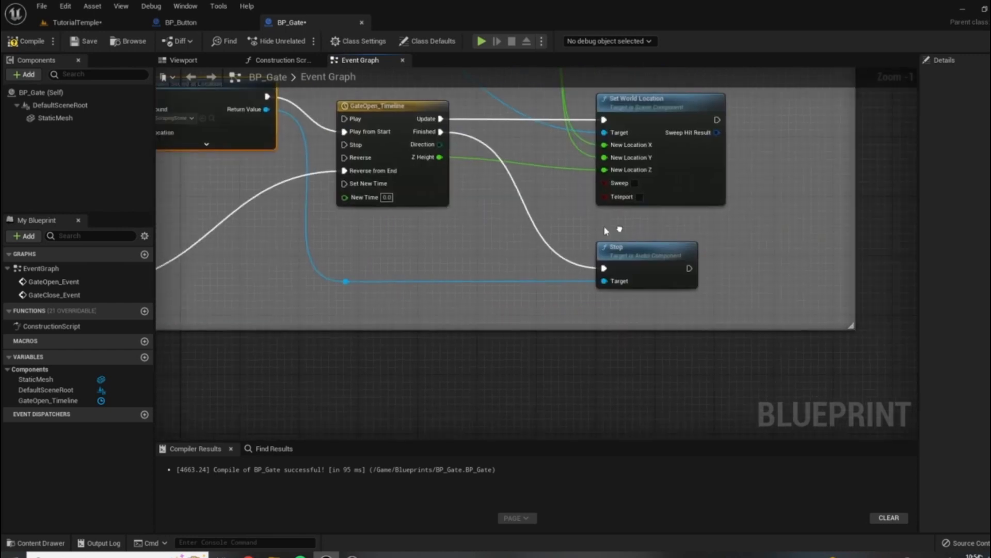
drag(844, 308, 853, 441)
scroll(522, 304, up, 3)
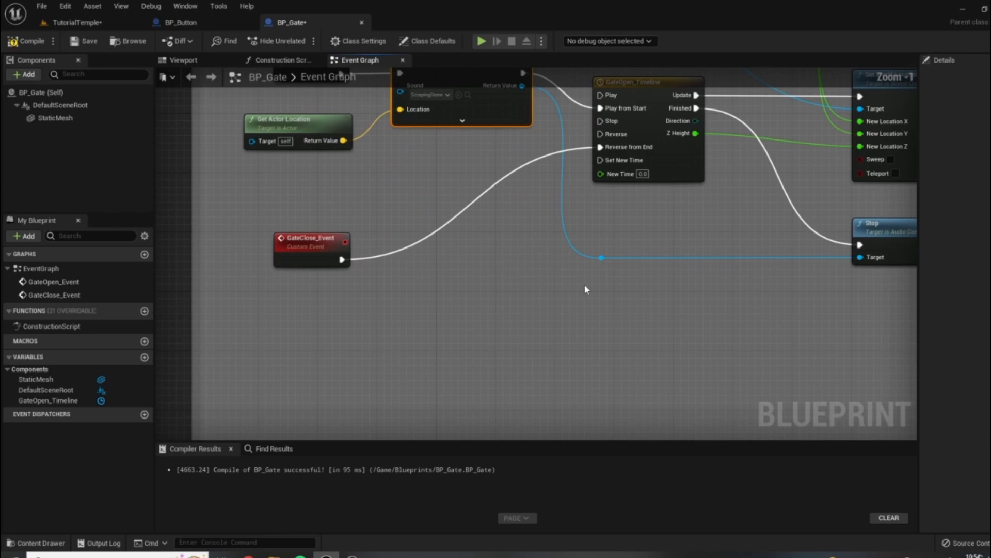
Insert an Is Valid node between GateOpen_Timeline's Finished output and Stop, and wire its Input Object from the existing reroute node
drag(586, 168, 633, 295)
text(is valid)
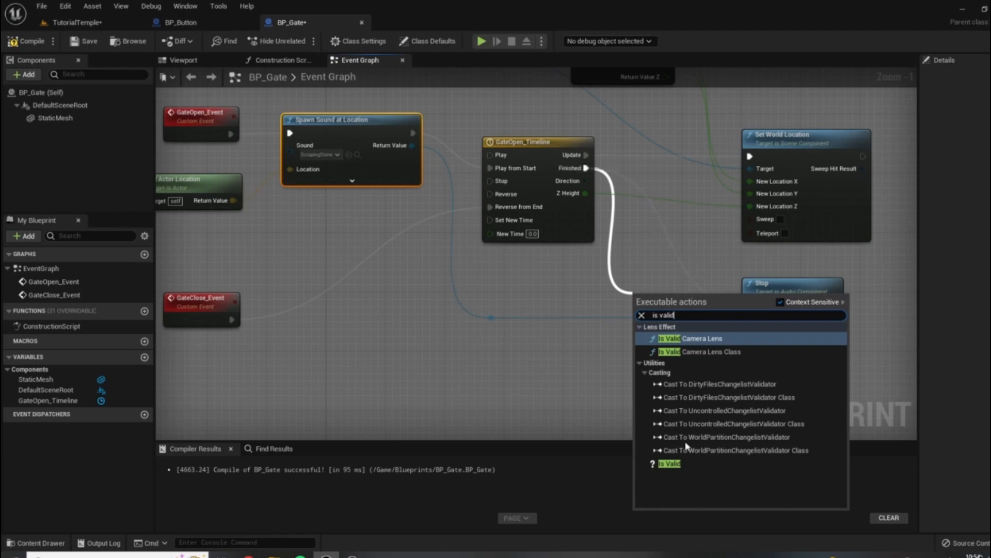
click(670, 463)
drag(796, 291, 878, 297)
drag(476, 318, 625, 329)
right_drag(560, 358, 581, 343)
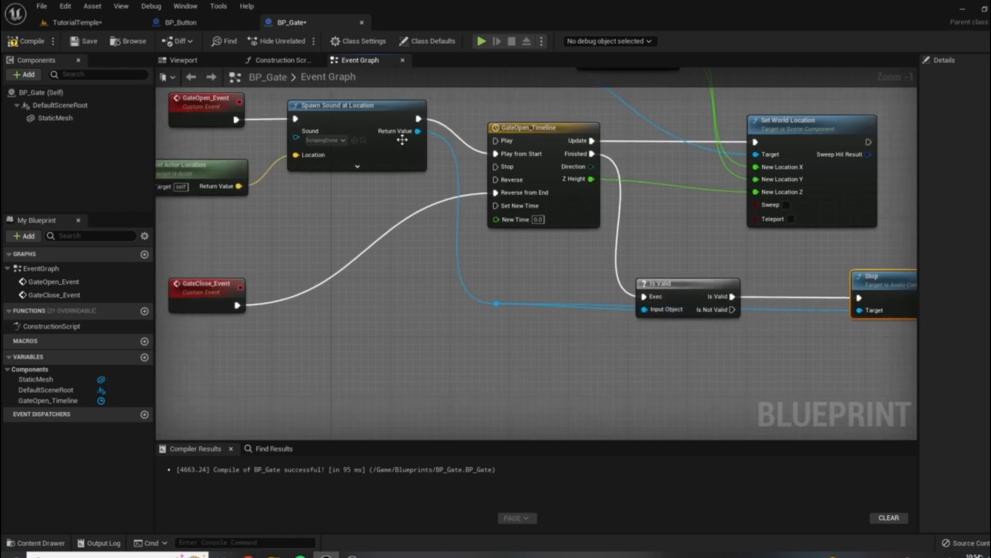
Tidy the Is Valid and Stop nodes beneath Set World Location, then compile and save BP_Gate
drag(689, 284, 712, 268)
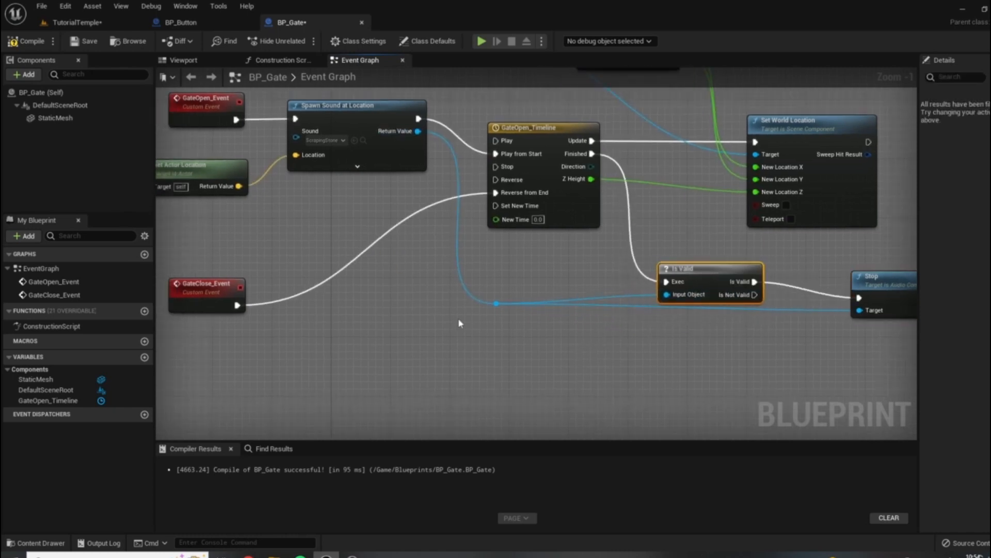
right_drag(824, 277, 755, 279)
drag(798, 274, 804, 258)
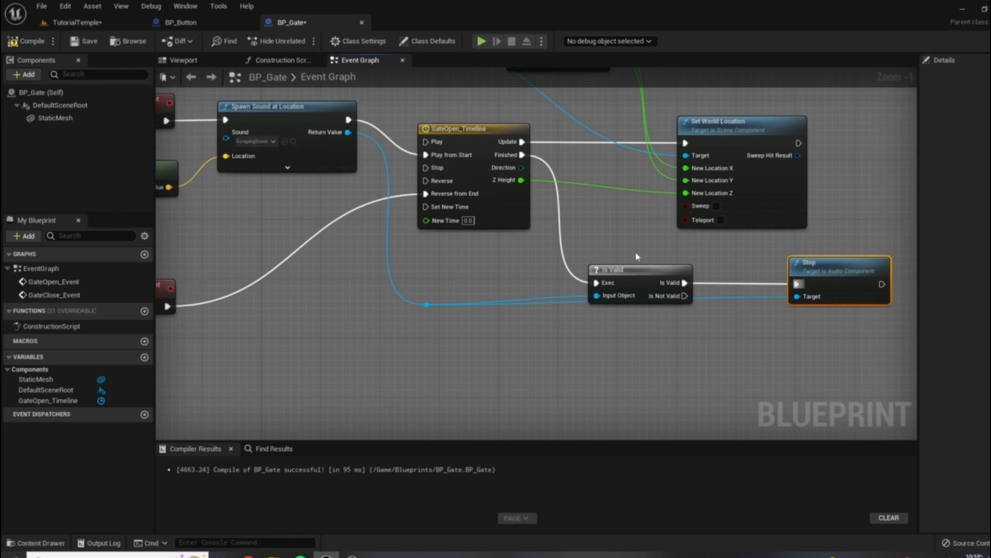
drag(838, 268, 838, 276)
click(27, 42)
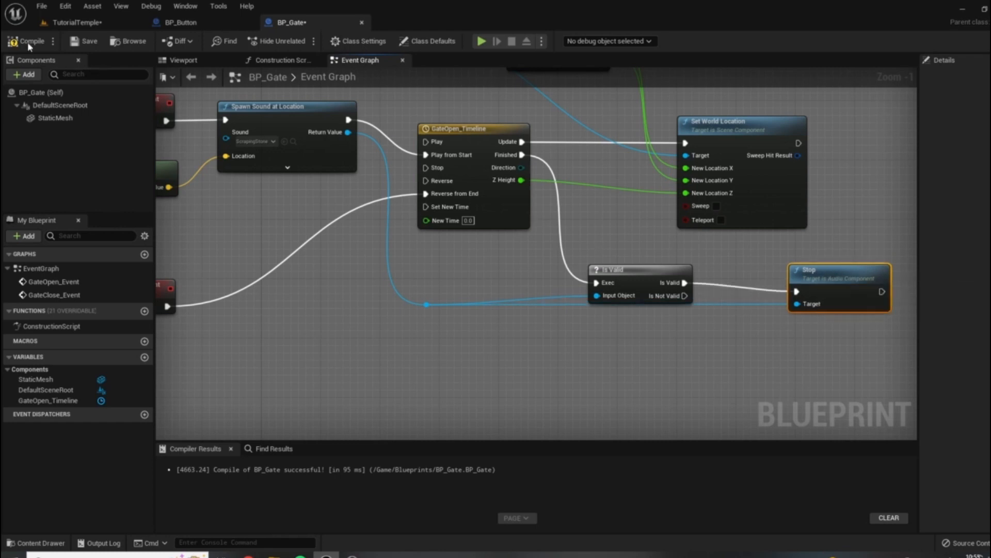
click(85, 41)
Play-test TutorialTemple by walking the character over the yellow button to trigger the gate, and stop the session
click(98, 22)
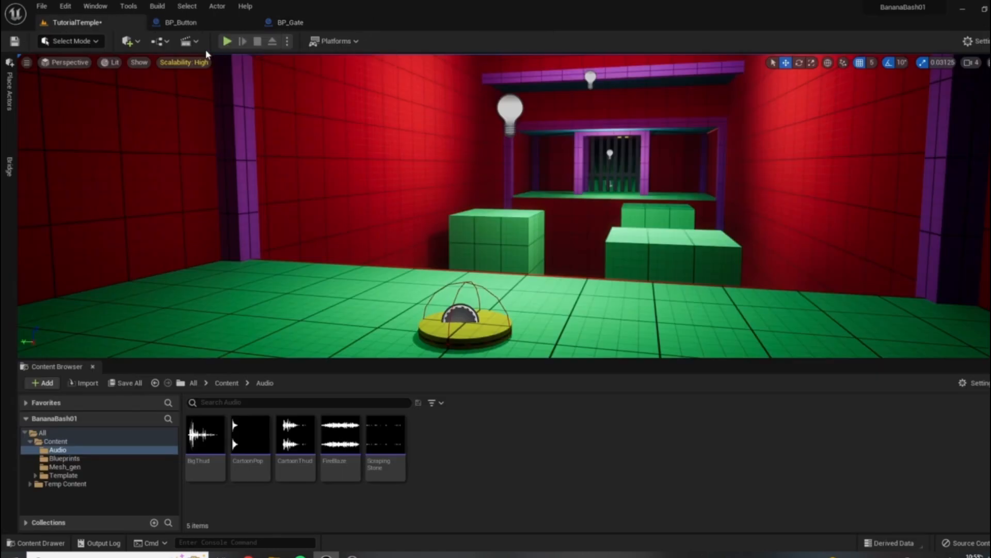
click(228, 42)
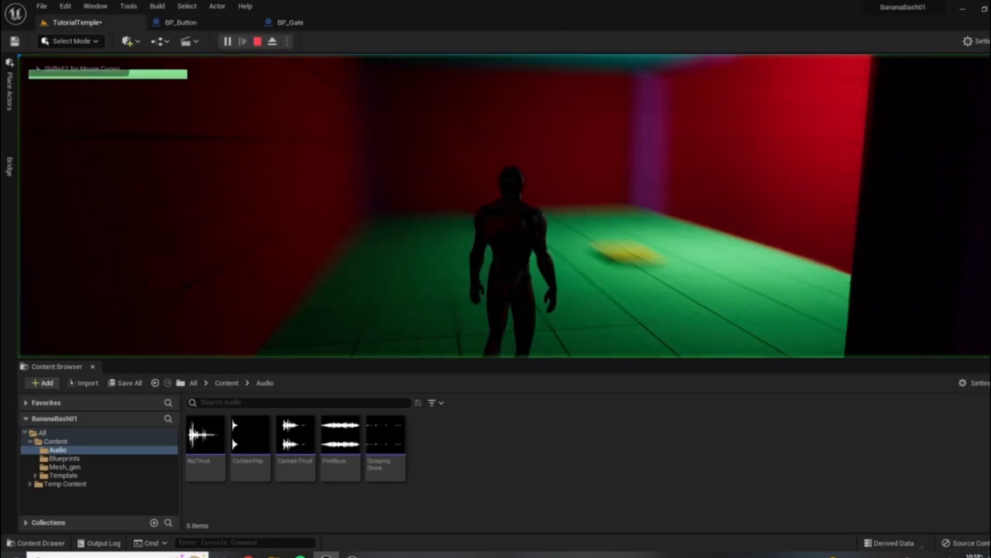
key(a)
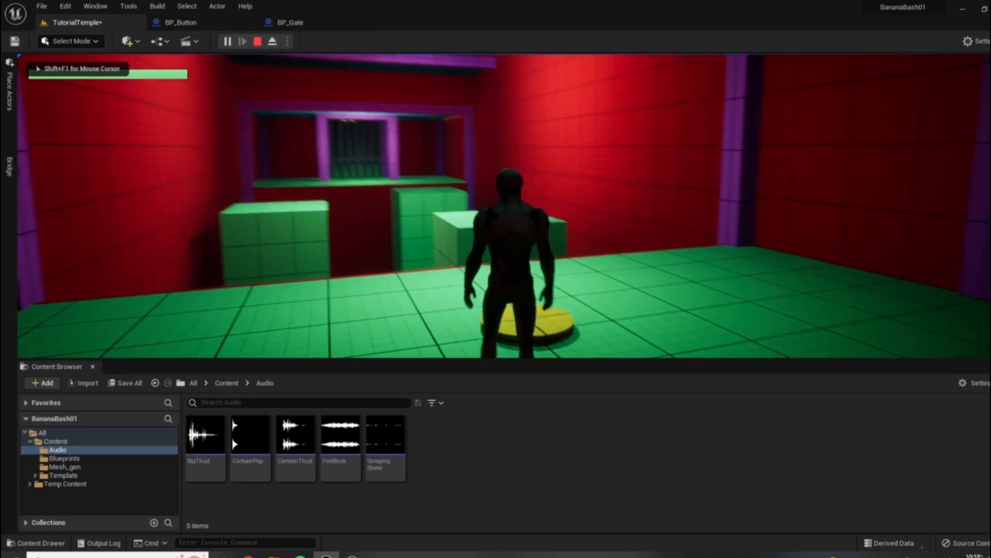
key(w)
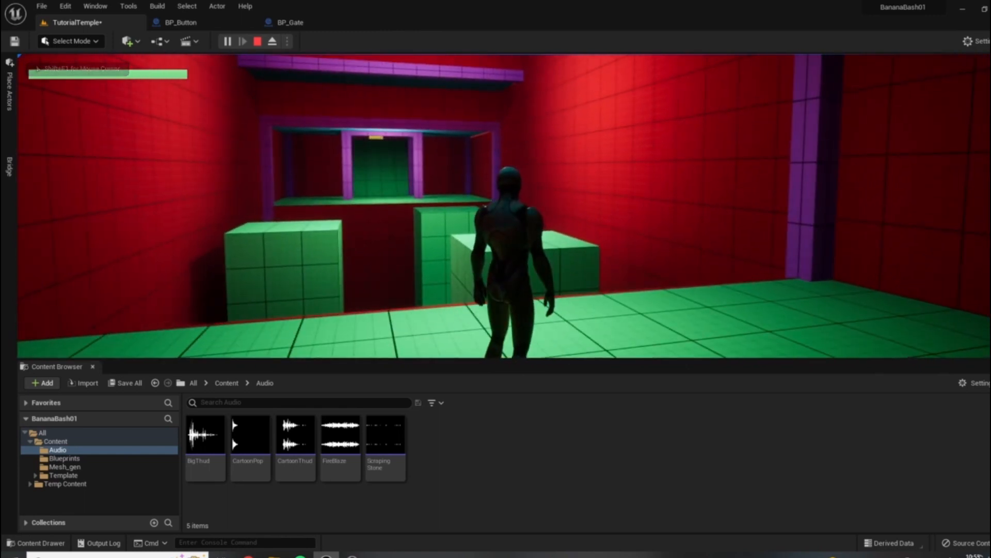
key(d)
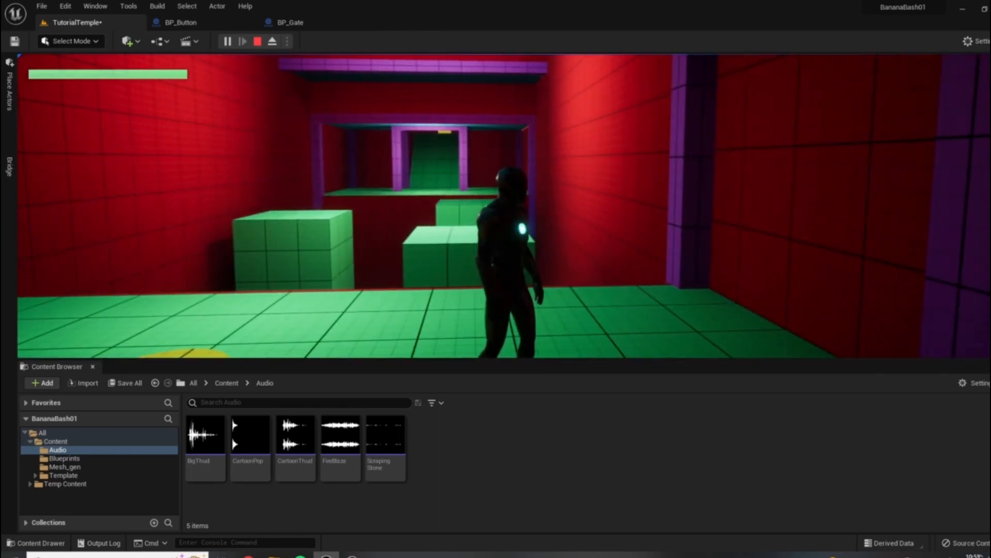
key(Escape)
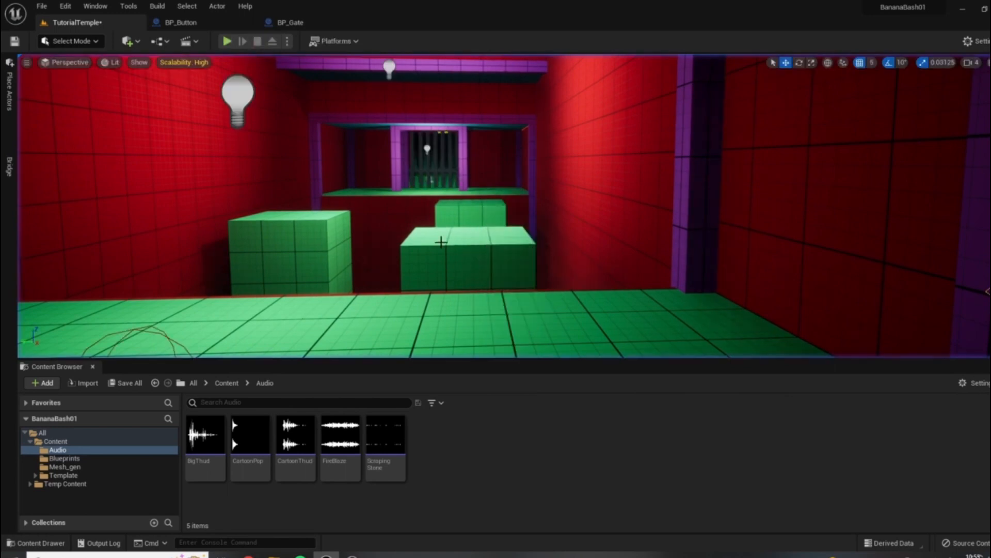
Select the yellow button in the level and check its Delay Time property
click(323, 304)
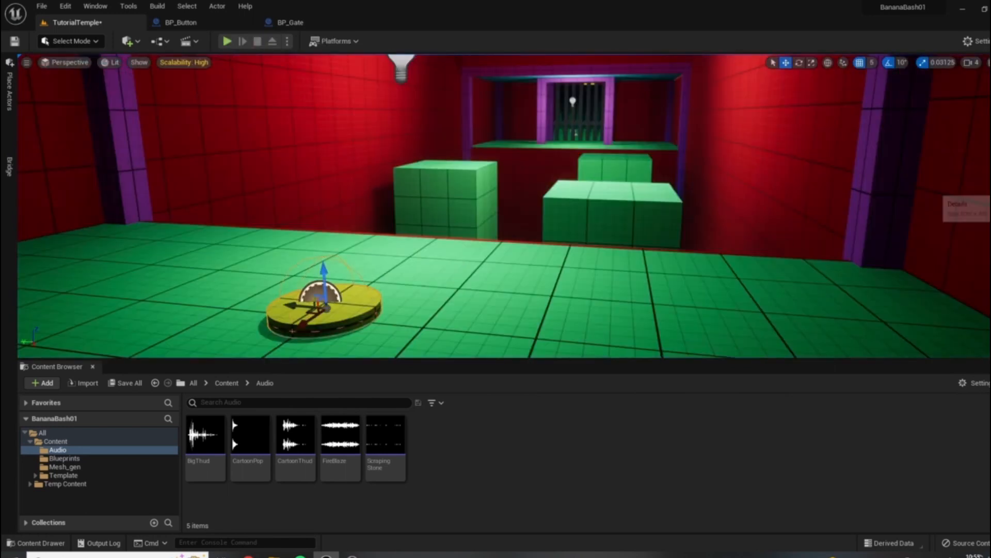
click(909, 288)
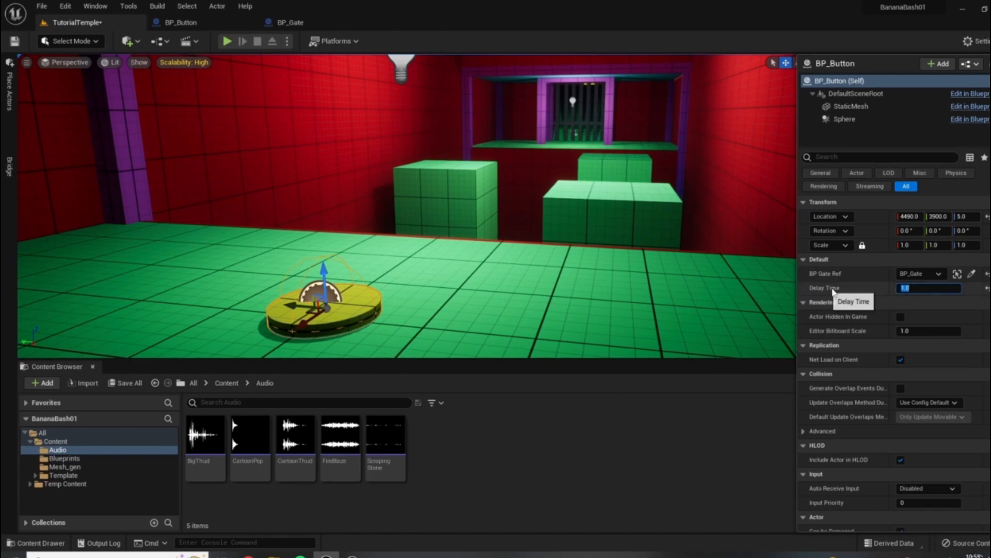
click(498, 328)
click(309, 298)
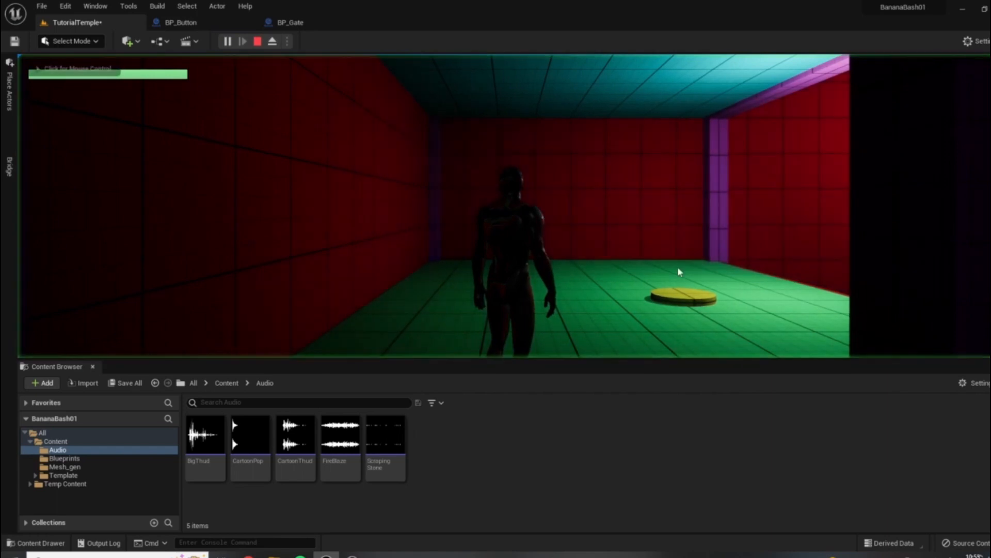
Play-test the level again, stepping on and off the button to check the gate's sound while closing, and end play
click(680, 272)
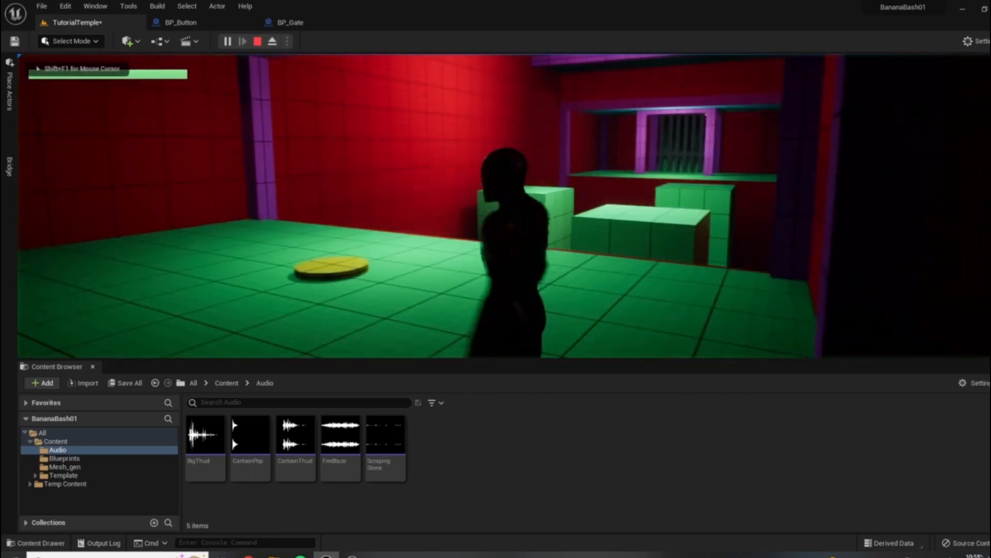
key(w)
key(d)
key(w)
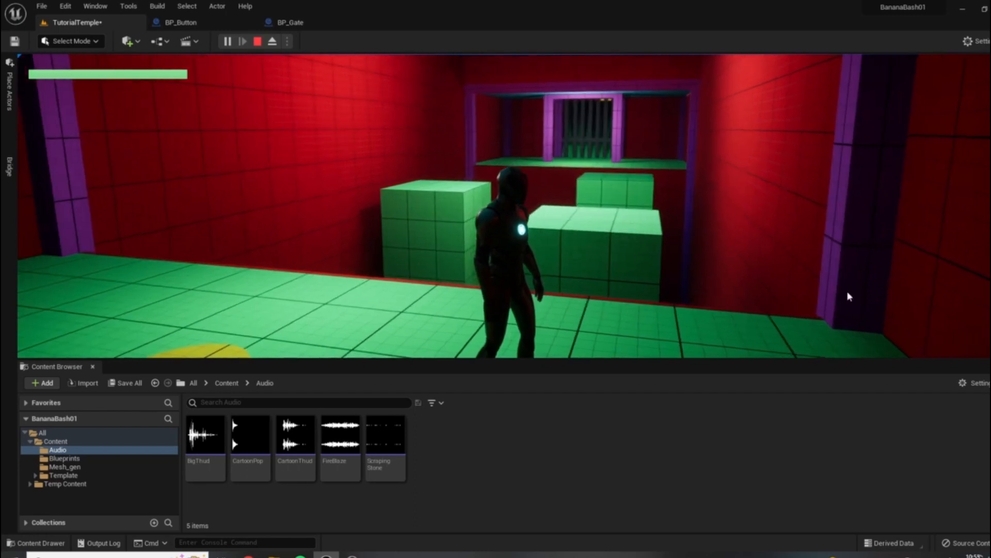
key(Escape)
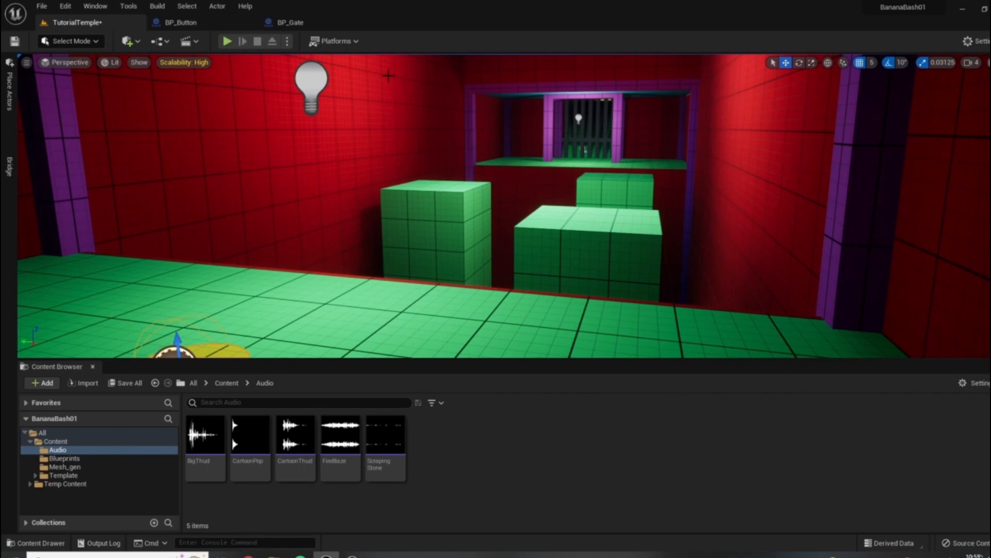
In BP_Gate, copy the Spawn Sound at Location node and paste the duplicate beside GateClose_Event
click(288, 22)
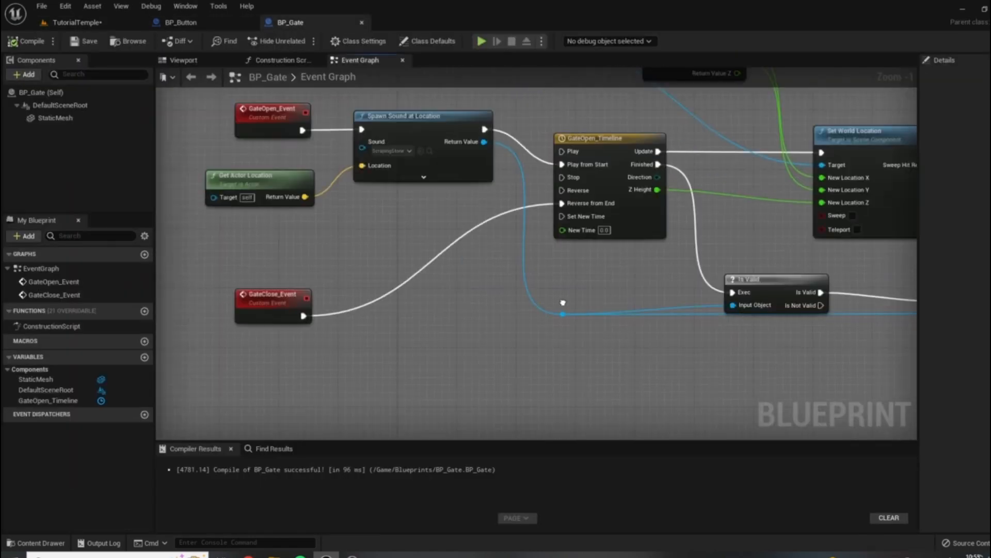
right_drag(563, 303, 684, 286)
right_drag(596, 153, 622, 219)
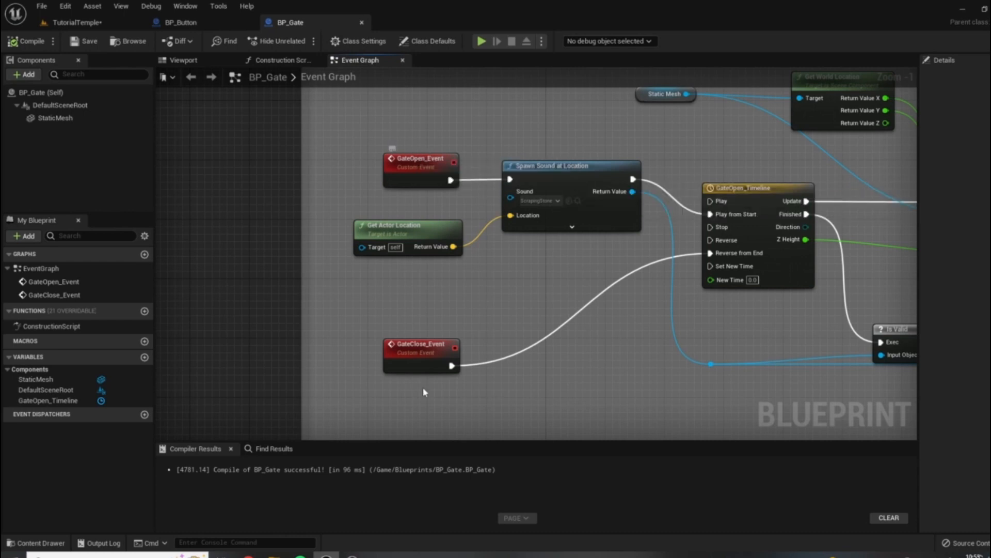
right_drag(606, 343, 603, 294)
click(556, 116)
shift+click(393, 177)
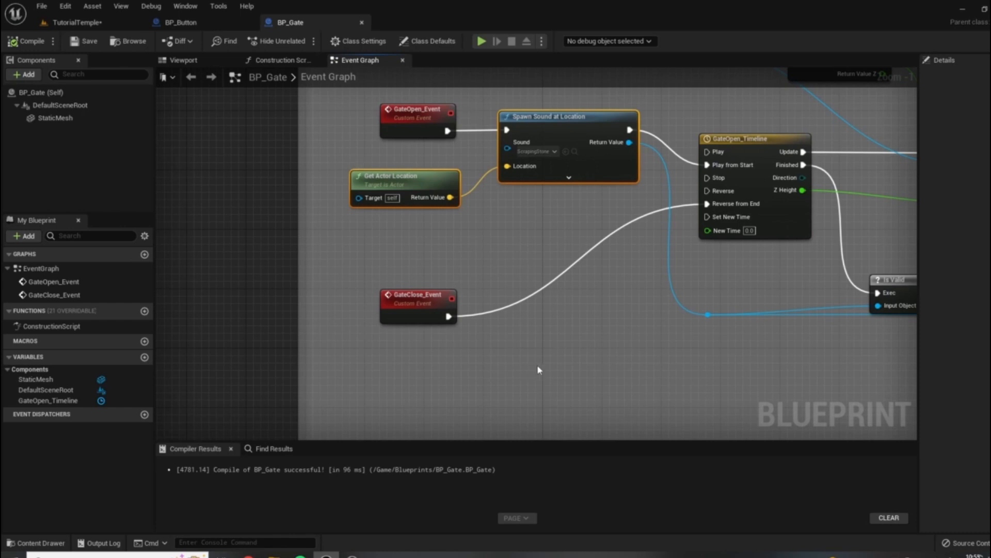
click(582, 139)
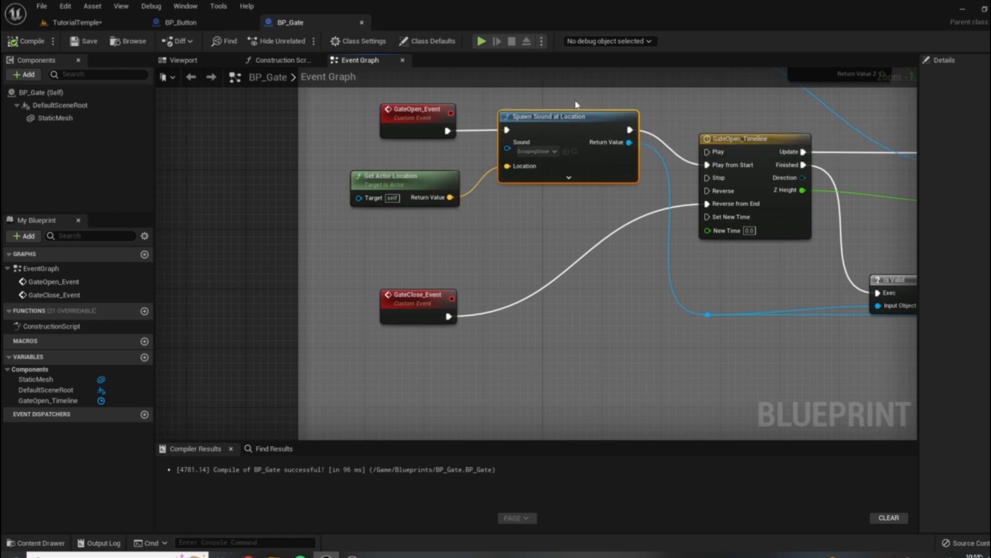
key(ctrl+v)
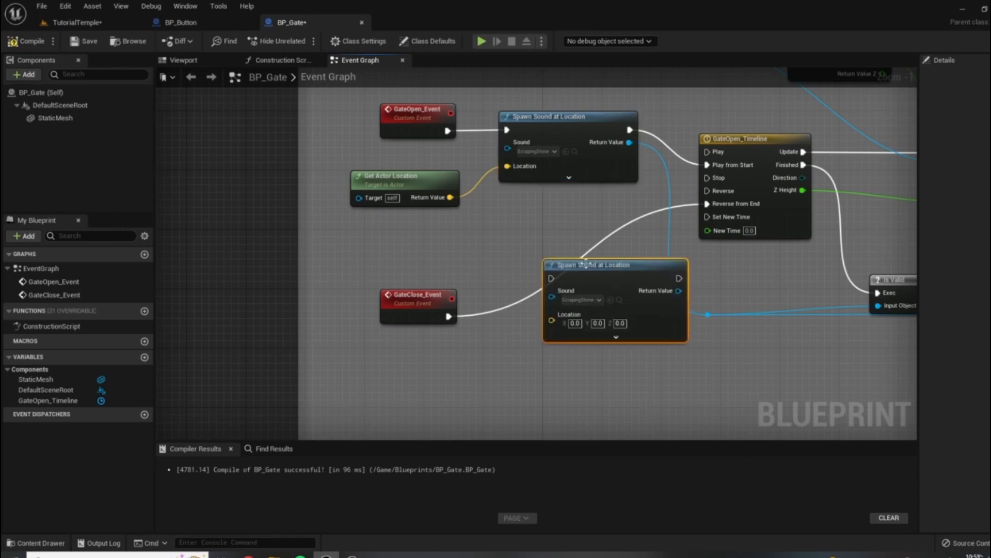
Wire GateClose_Event through the copied Spawn Sound node into the timeline's Reverse from End input, and reposition the copy
drag(448, 316, 506, 270)
drag(633, 270, 707, 203)
drag(565, 279, 580, 278)
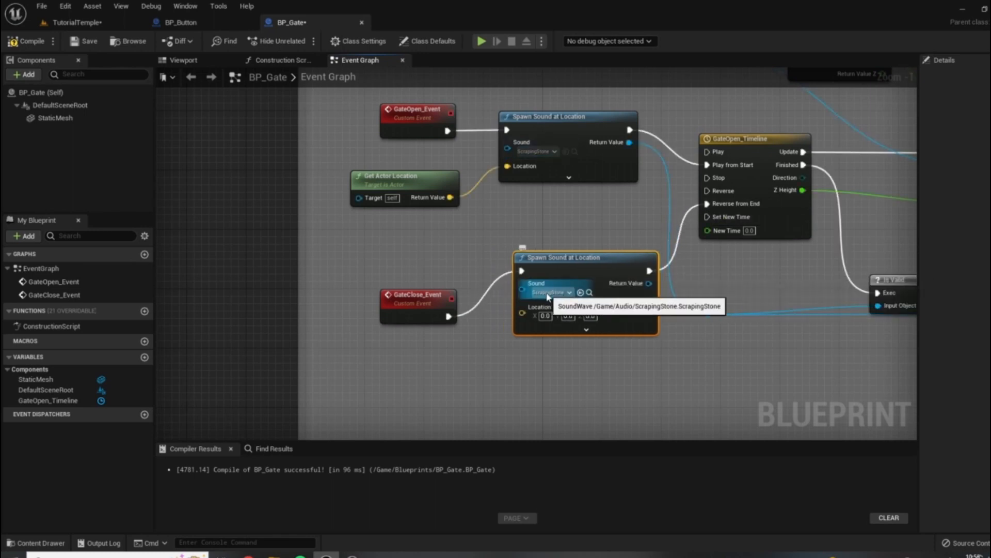
drag(583, 275, 575, 274)
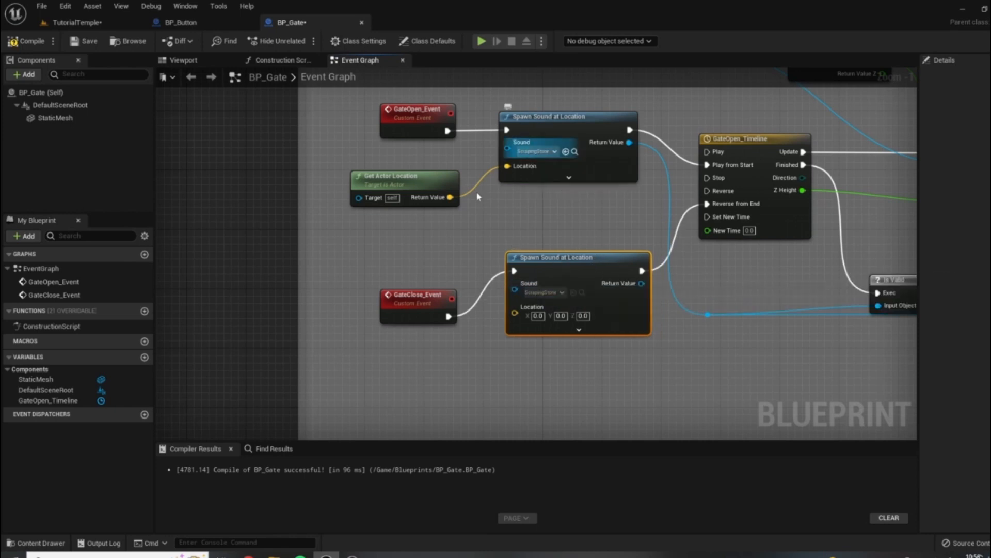
Connect Get Actor Location to the copied node's Location, align both Spawn Sound nodes, and place Get Actor Location between the two events
drag(450, 198, 516, 312)
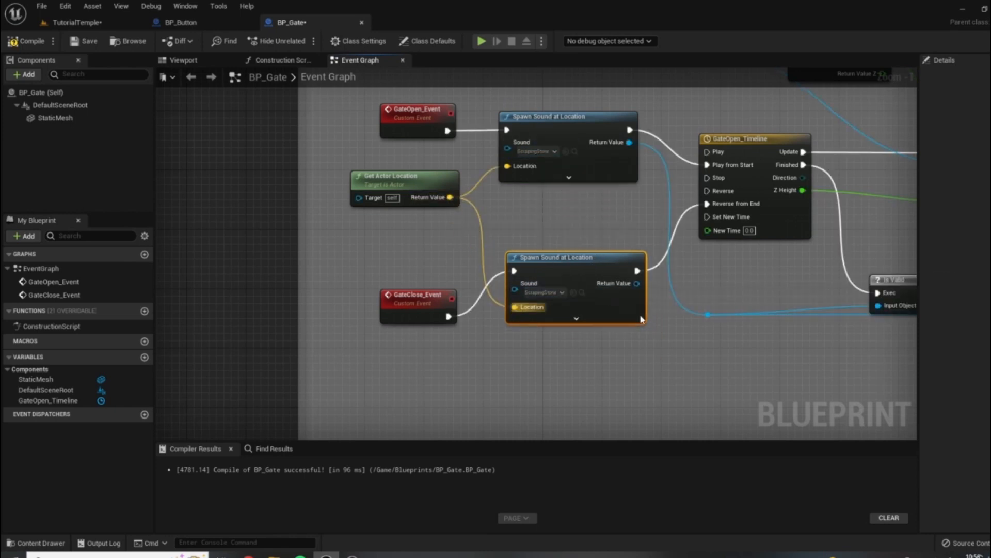
drag(593, 266, 586, 265)
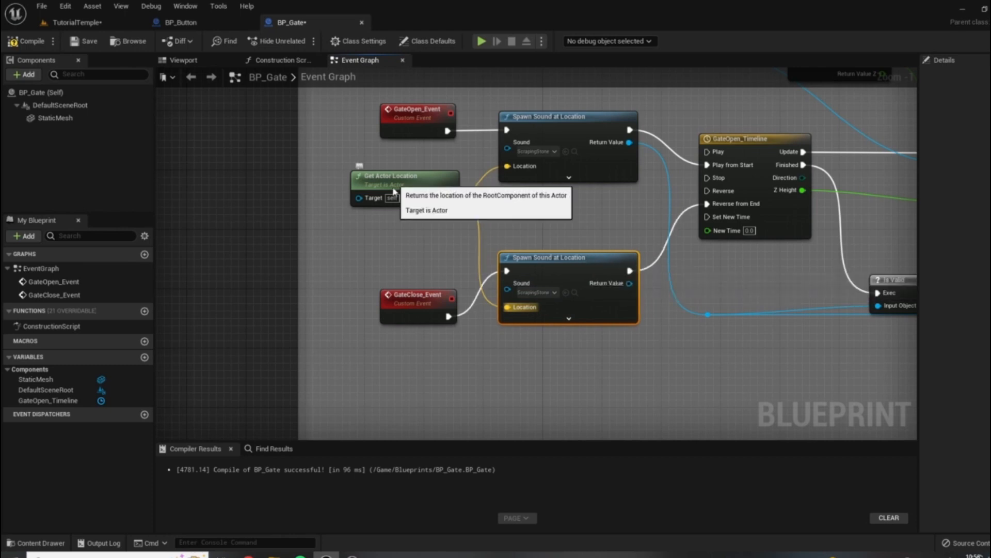
drag(406, 190, 398, 219)
right_drag(743, 288, 696, 288)
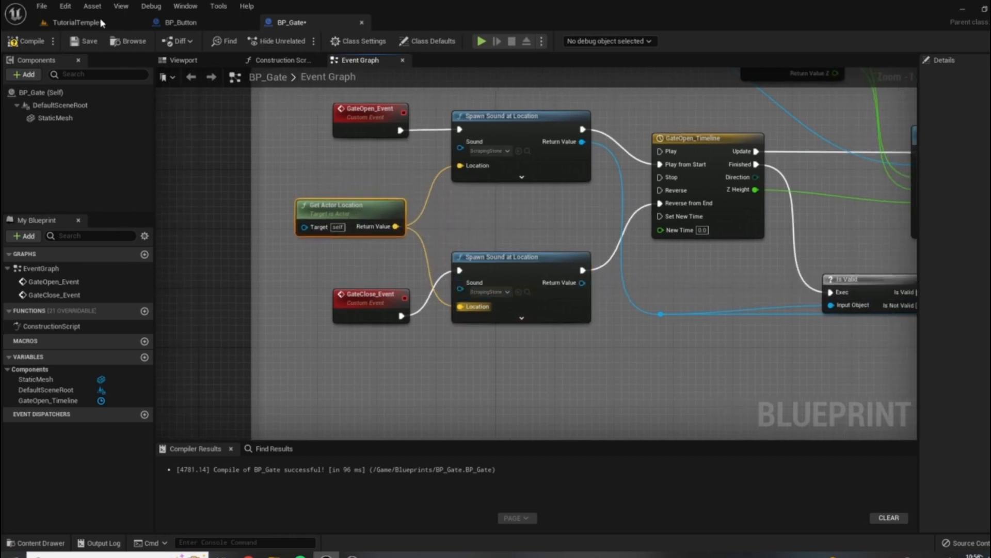
Examine how the two Spawn Sound nodes' return values relate to the Is Valid and Stop nodes after the timeline
right_drag(611, 228, 359, 205)
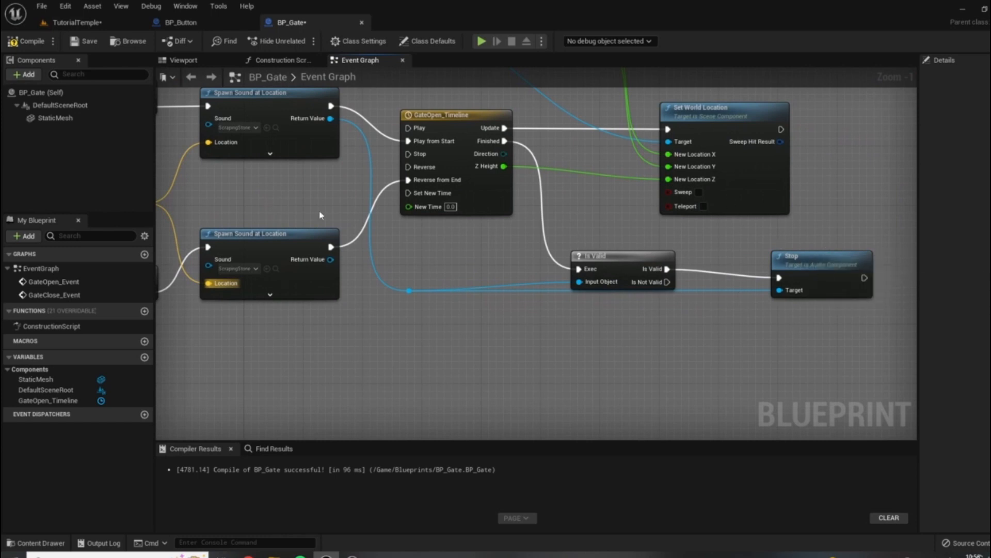
right_drag(320, 215, 439, 229)
right_drag(715, 282, 688, 266)
right_drag(708, 378, 732, 405)
click(361, 266)
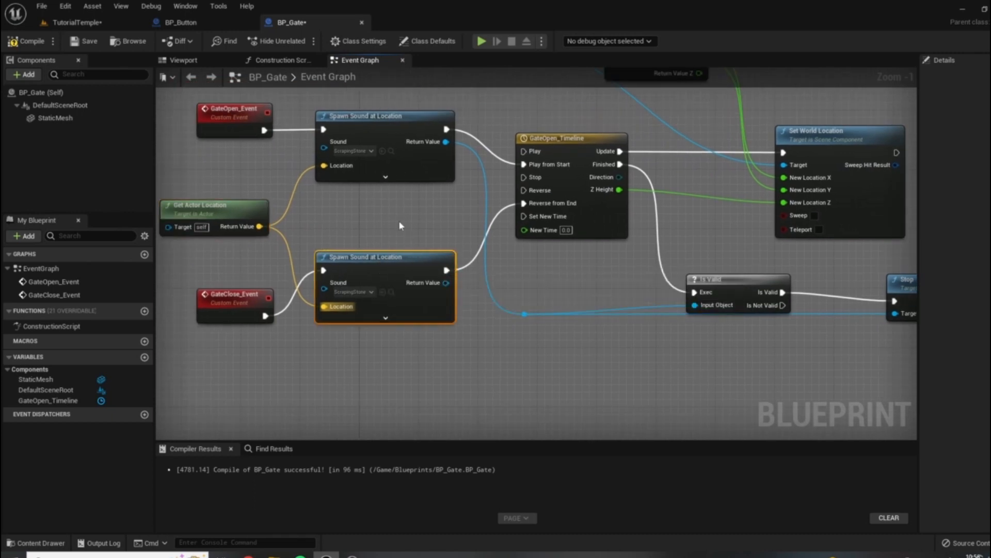
click(390, 142)
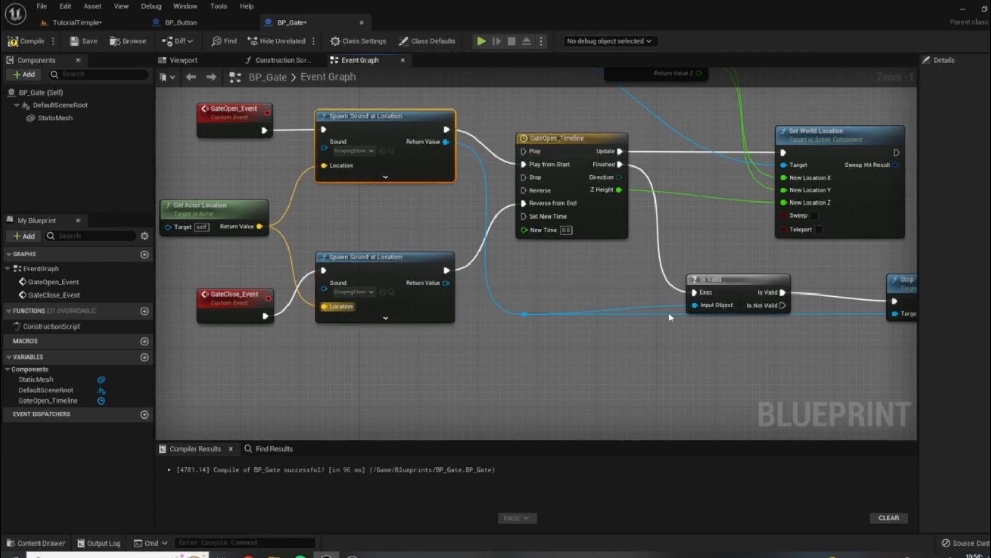
right_drag(669, 316, 699, 321)
drag(374, 252, 416, 370)
click(762, 345)
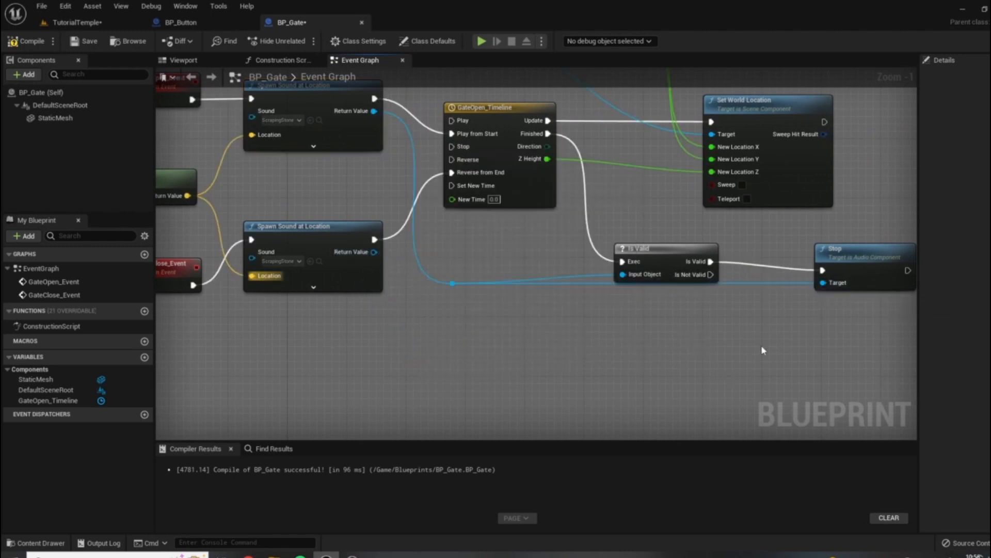
Level the Stop node with Is Valid and add a second Is Valid node from the first one's Is Not Valid output
click(831, 257)
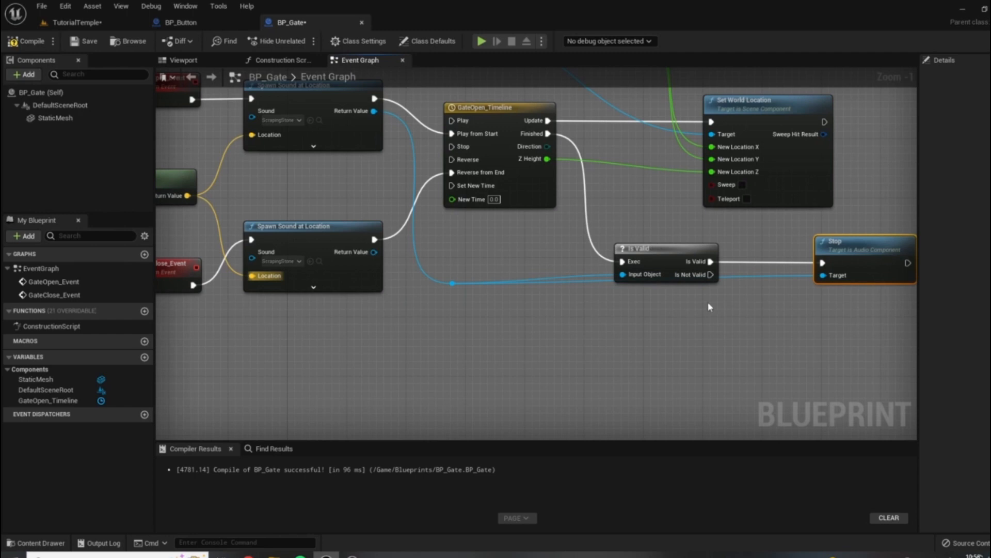
right_drag(716, 281, 657, 258)
drag(652, 252, 702, 335)
text(is valid)
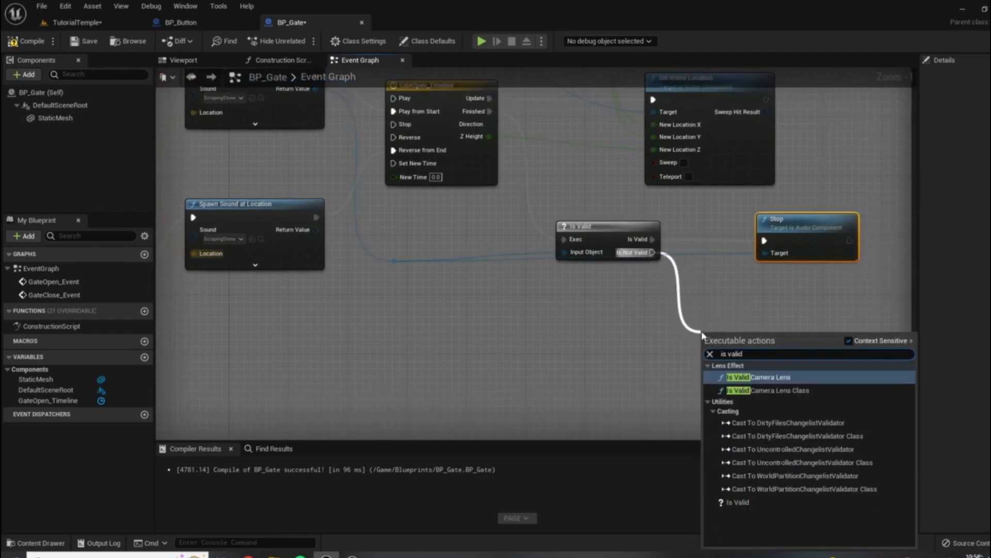
click(738, 502)
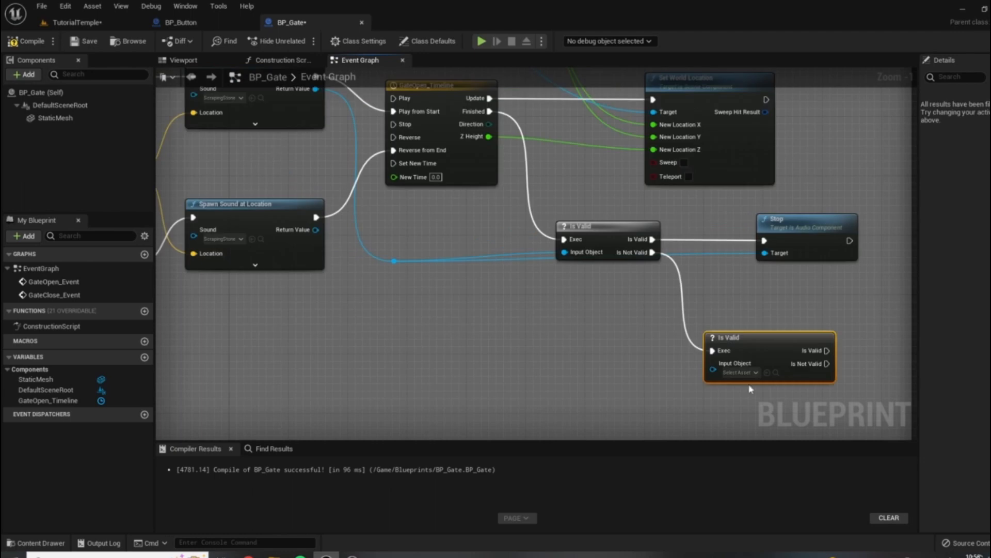
Reroute the Stop node's Target wire above the first Is Valid node using two reroute nodes
double_click(408, 262)
drag(408, 262, 442, 229)
double_click(704, 249)
drag(704, 250, 701, 222)
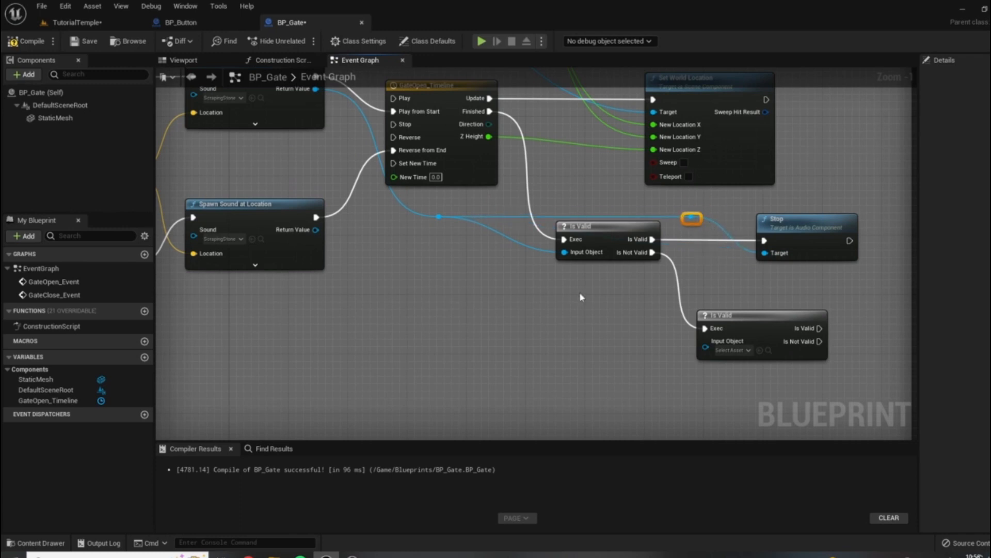
Connect the lower Spawn Sound node's Return Value to the second Is Valid node's Input Object and bend the wire with a reroute node
right_drag(454, 320, 560, 306)
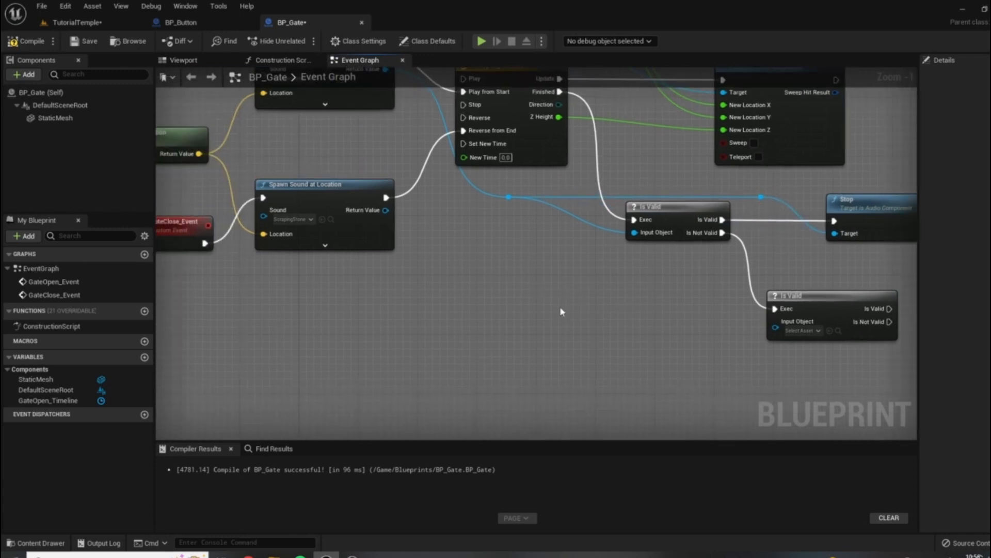
scroll(568, 278, down, 2)
right_drag(454, 278, 454, 262)
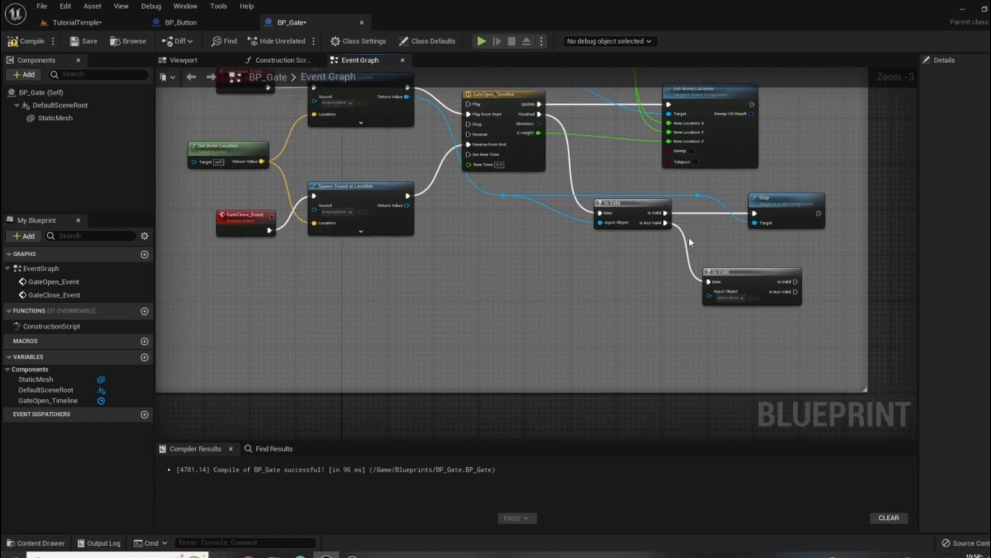
right_drag(706, 218, 726, 286)
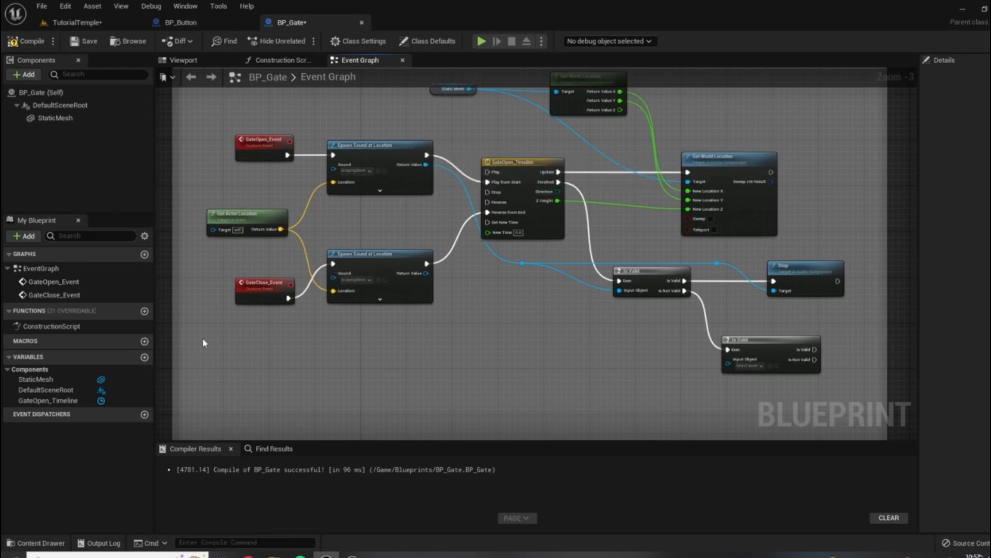
right_drag(467, 329, 429, 289)
drag(387, 233, 689, 324)
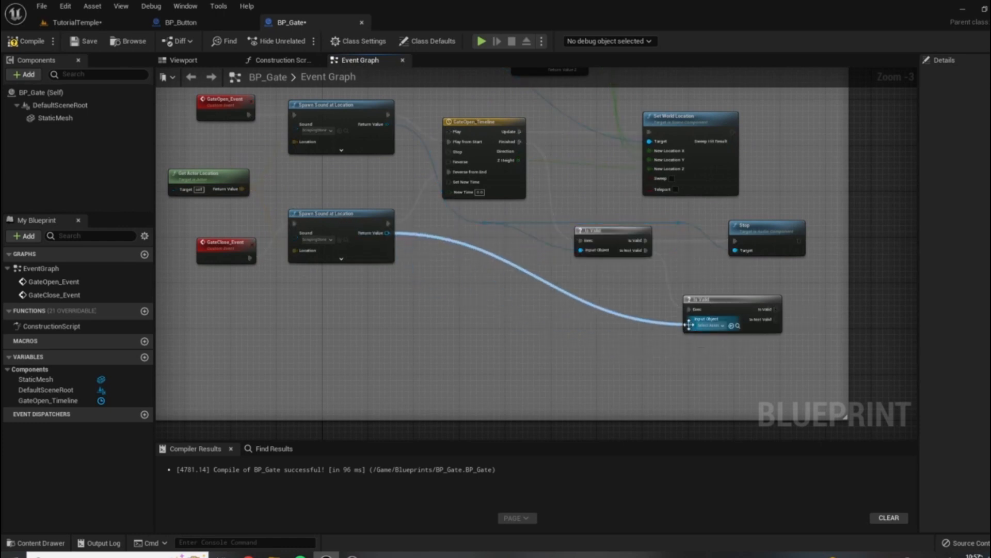
double_click(510, 265)
drag(513, 264, 510, 324)
click(405, 287)
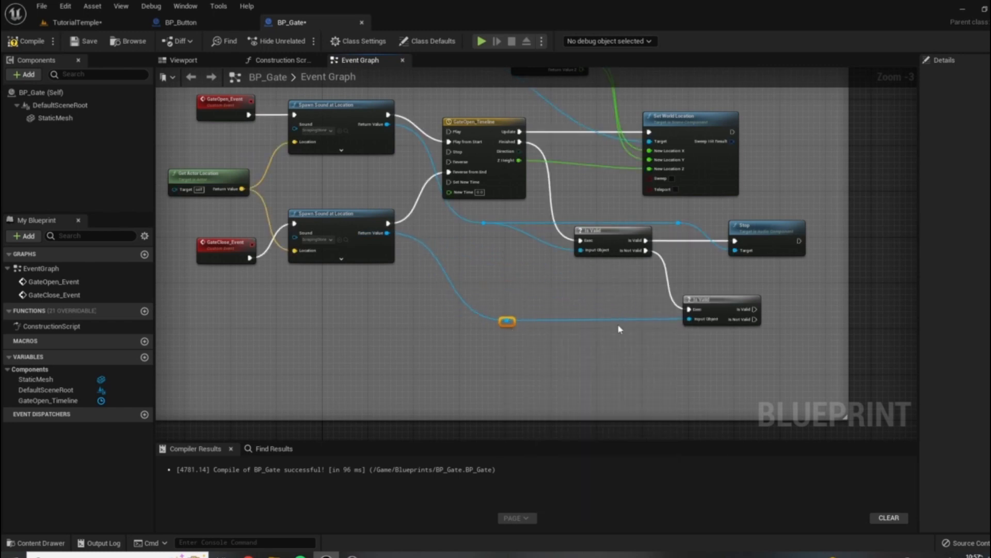
Widen the Gate Open/Close comment box and connect a copy of the Stop node to the second Is Valid node's Is Valid output
right_drag(544, 322, 588, 355)
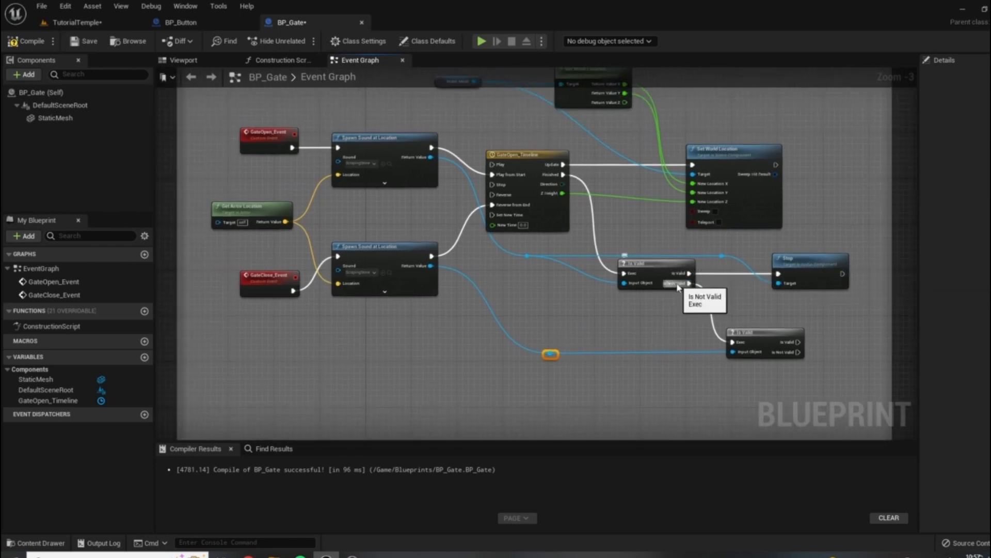
right_drag(809, 354, 685, 331)
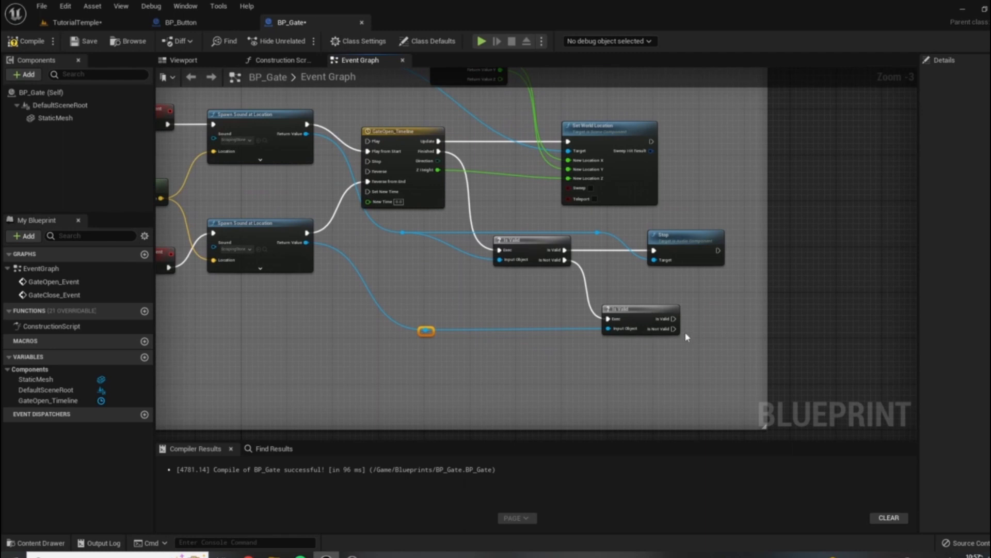
drag(767, 329, 830, 327)
click(692, 234)
key(ctrl+c)
key(ctrl+v)
drag(773, 336, 728, 325)
drag(756, 311, 756, 306)
Wire the lower reroute point to the copied Stop node's Target through another reroute node, and lower both below the second Is Valid node
drag(423, 329, 770, 335)
scroll(715, 345, up, 3)
double_click(582, 343)
drag(516, 343, 507, 416)
drag(804, 348, 799, 401)
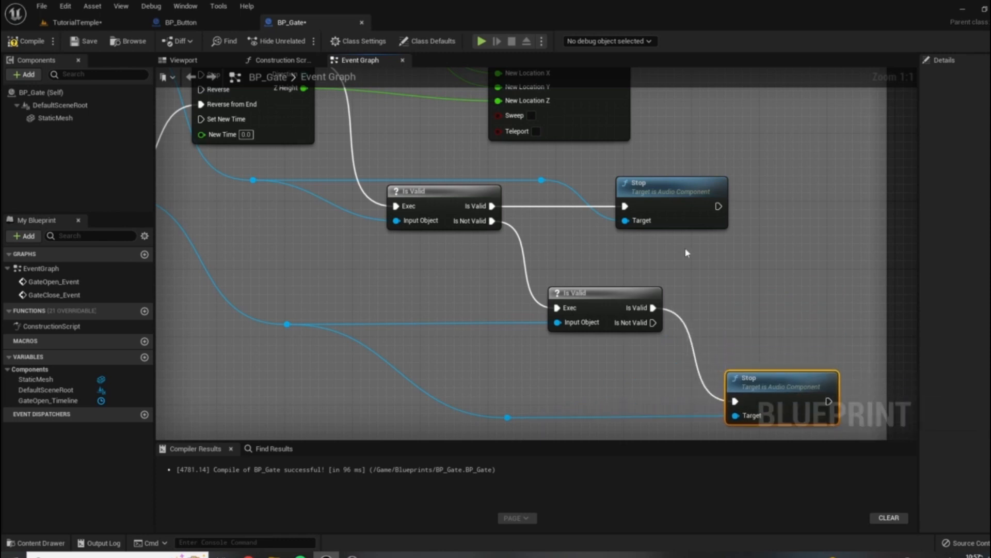
Examine the whole Gate Open/Close network from both events through the timeline to the two Stop nodes
scroll(685, 253, down, 4)
scroll(466, 280, up, 1)
right_drag(370, 262, 501, 312)
scroll(527, 277, down, 2)
right_drag(528, 276, 444, 328)
scroll(625, 278, up, 2)
right_drag(625, 278, 769, 281)
scroll(735, 266, down, 1)
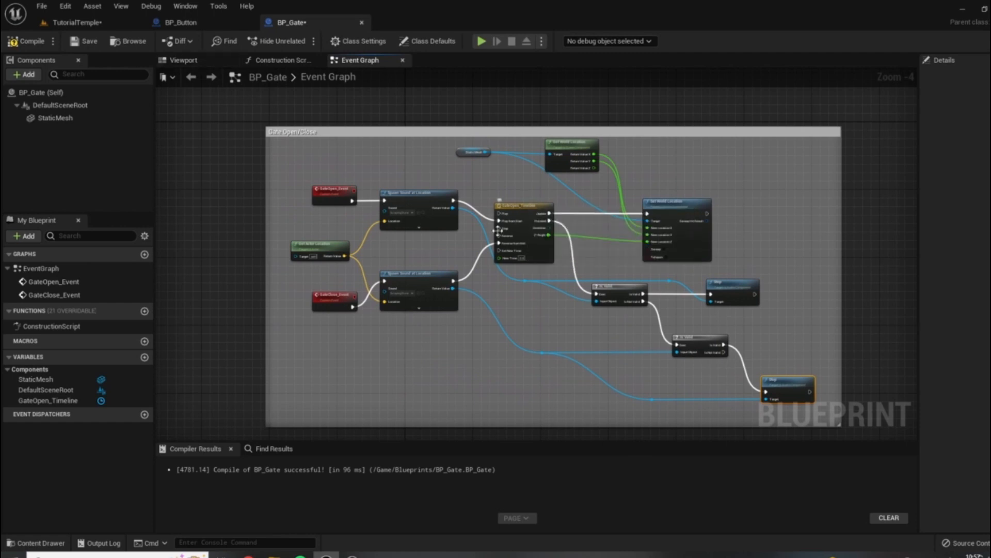
right_drag(792, 225, 779, 206)
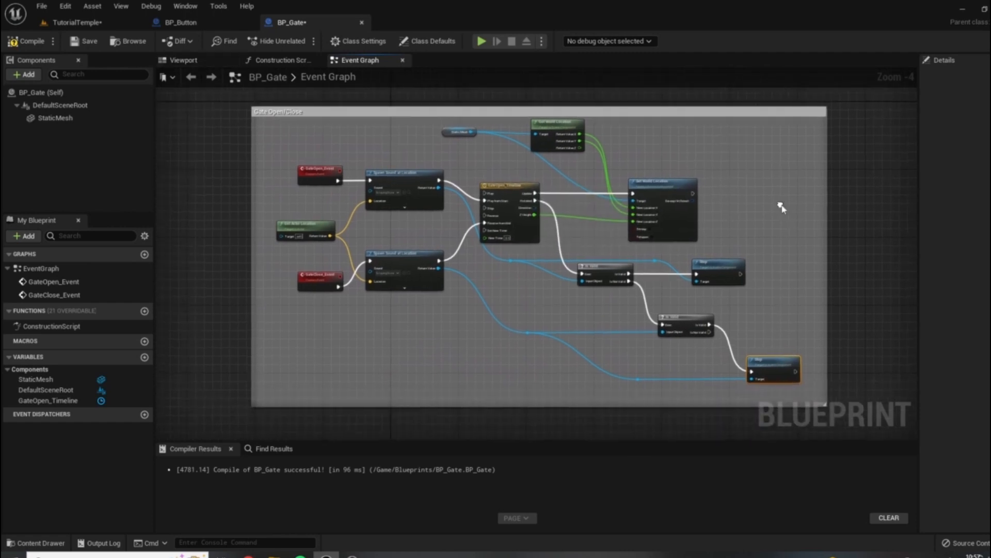
Compile and save BP_Gate and return to the TutorialTemple level
click(32, 42)
click(89, 43)
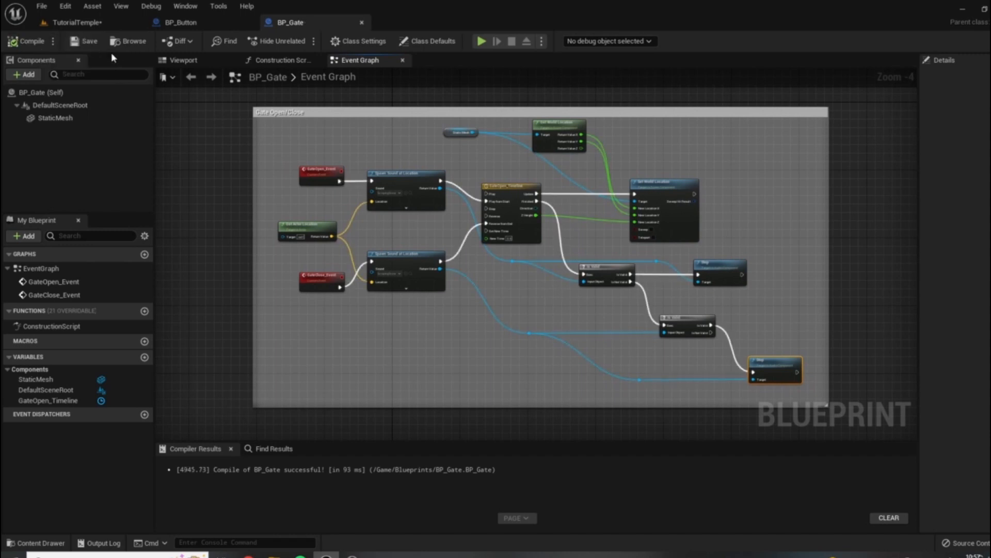
click(83, 22)
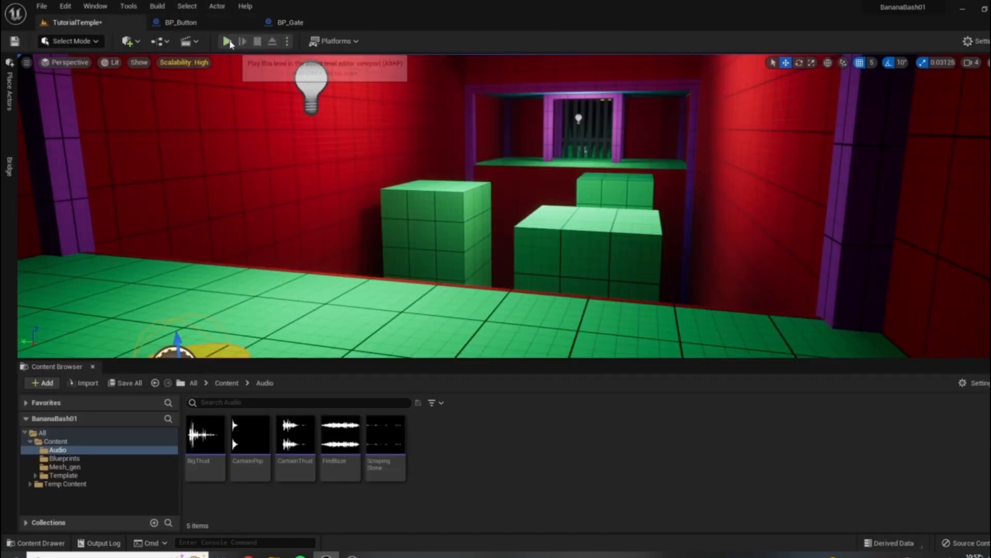
Playtest the level, moving the character around the yellow button to check the gate's opening and closing sounds, and end the session
click(227, 41)
key(w)
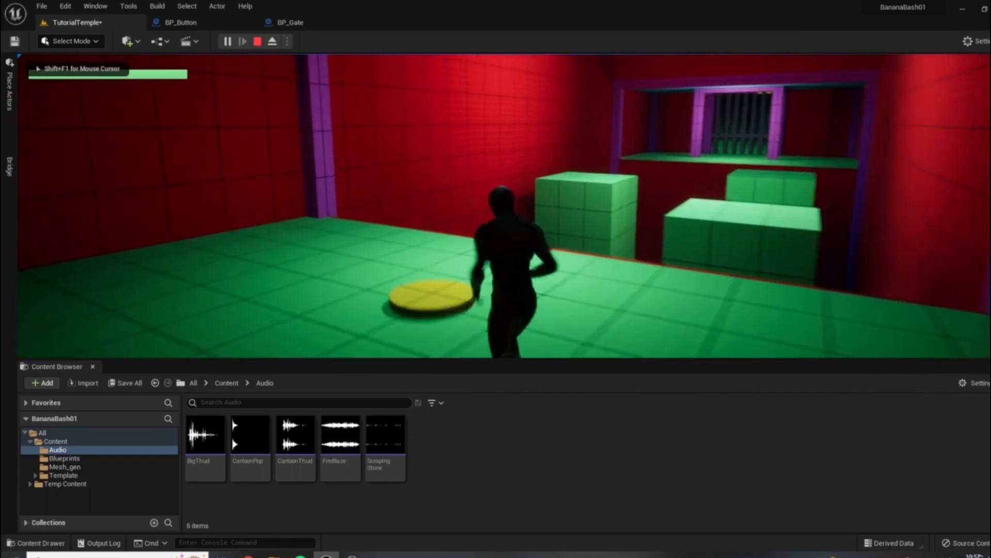
key(d)
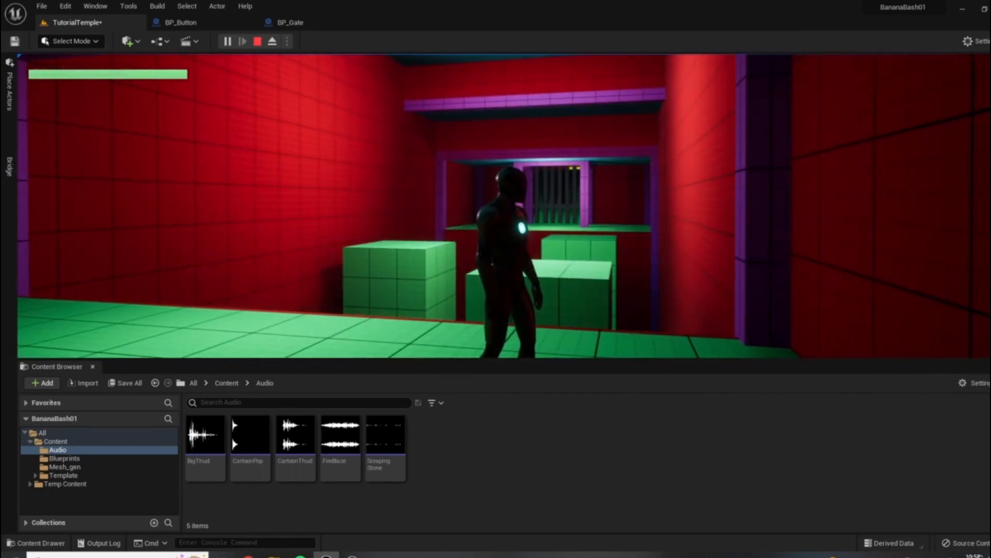
key(a)
key(w)
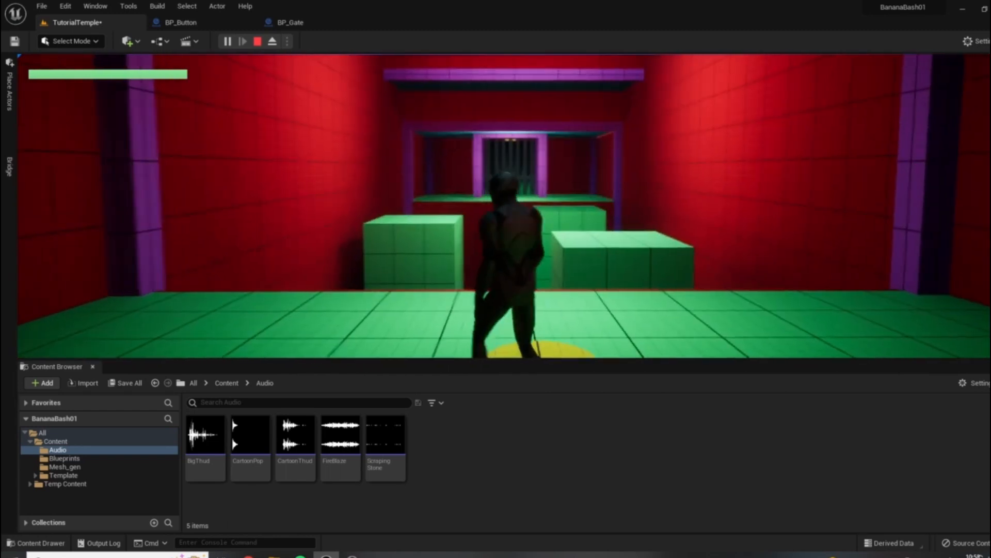
key(d)
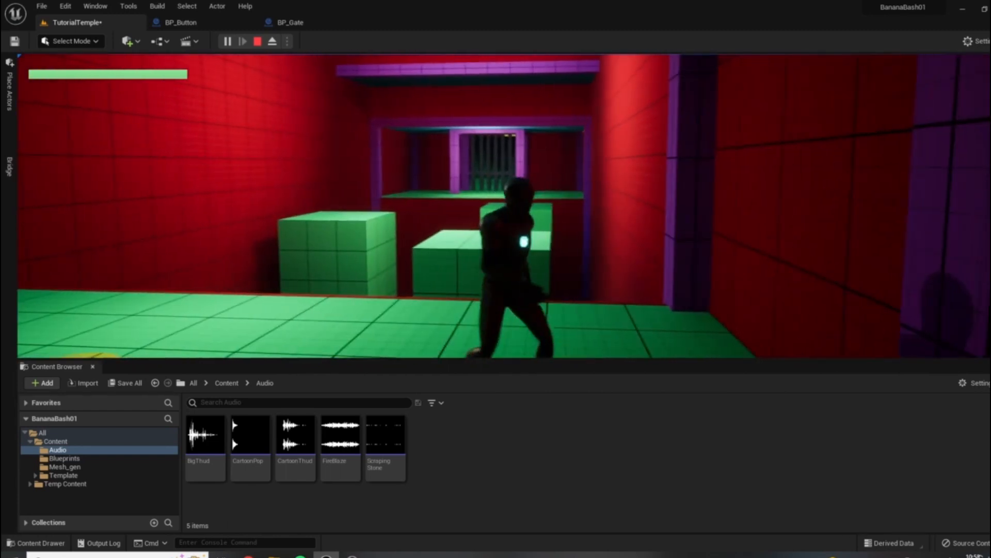
key(a)
key(Escape)
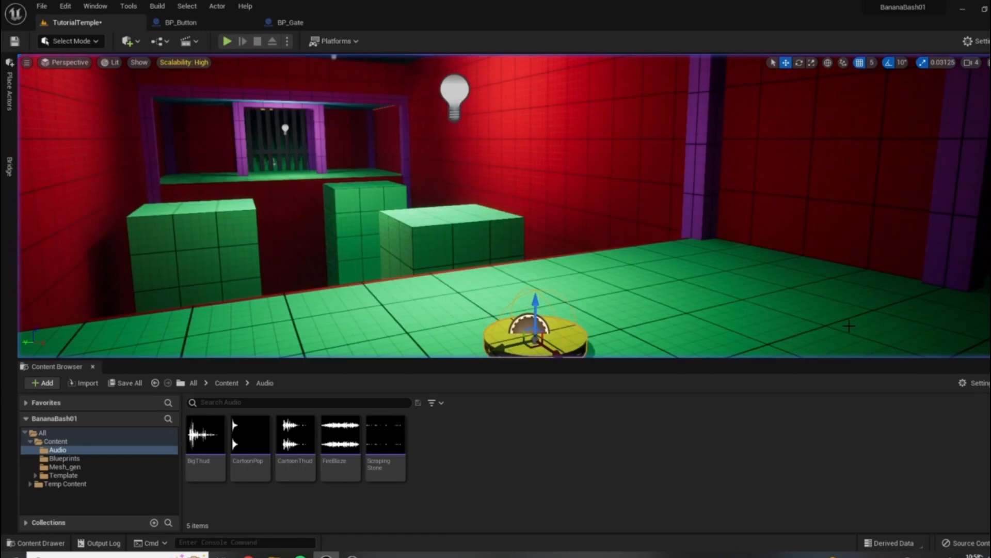
Playtest the gate again by stepping on the yellow button and jumping across the green blocks toward the gate
right_drag(831, 282, 785, 302)
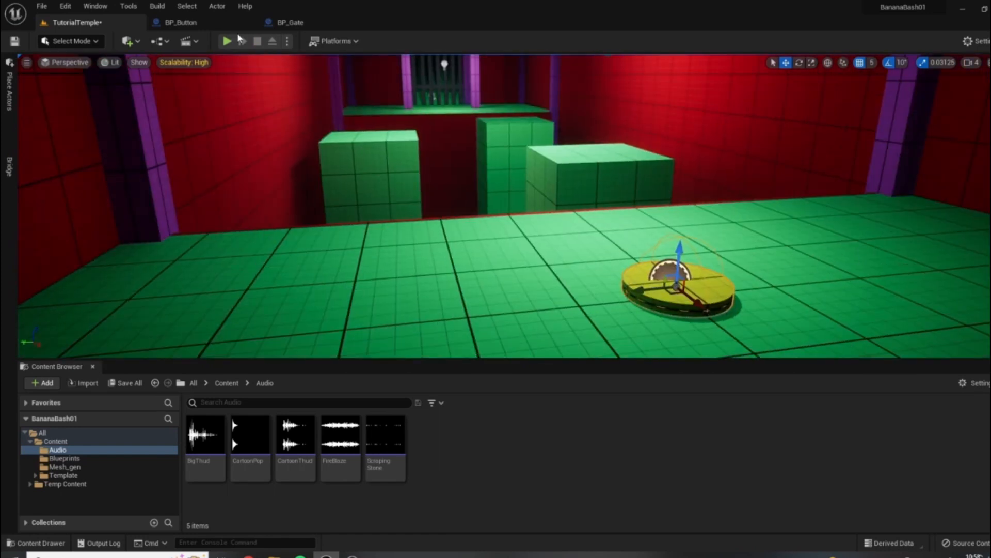
key(alt+p)
key(w)
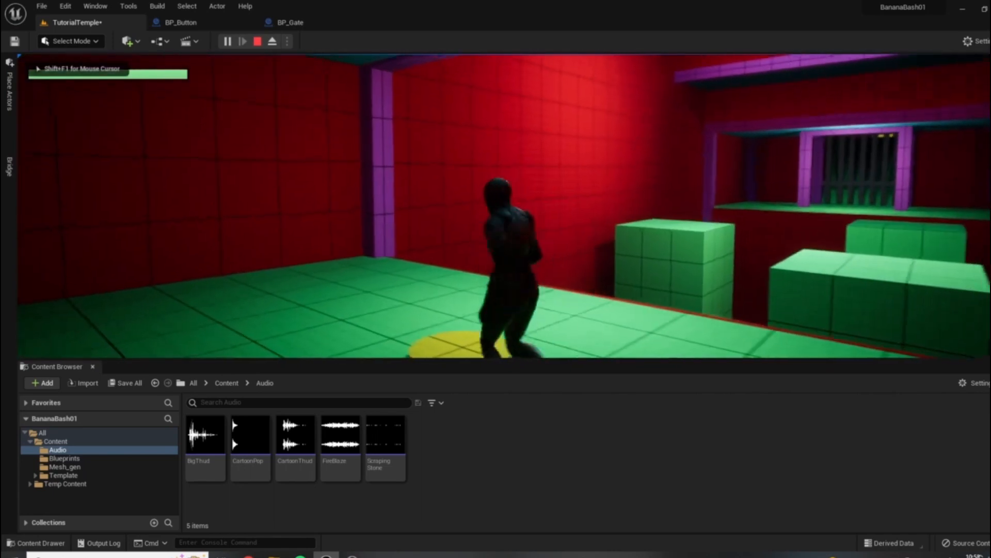
key(s)
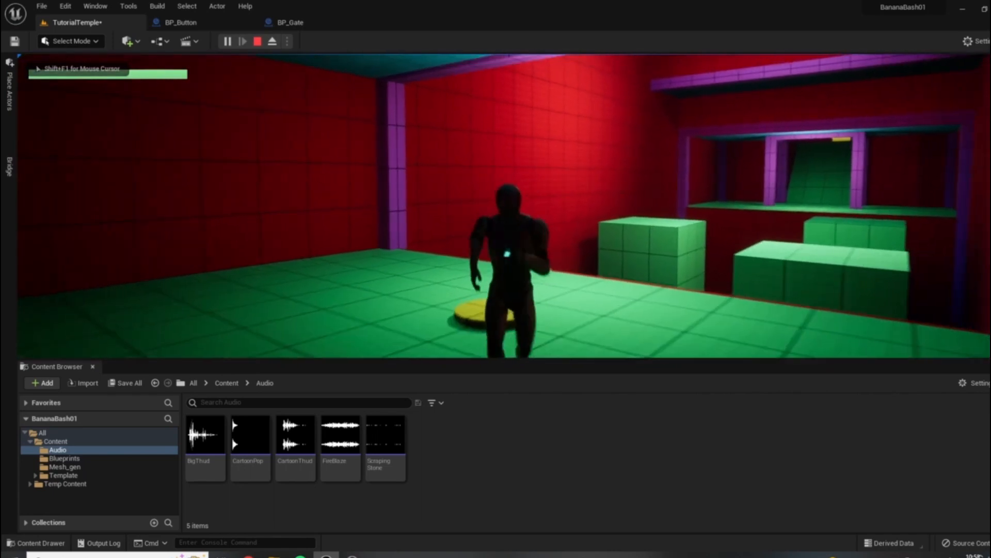
key(w)
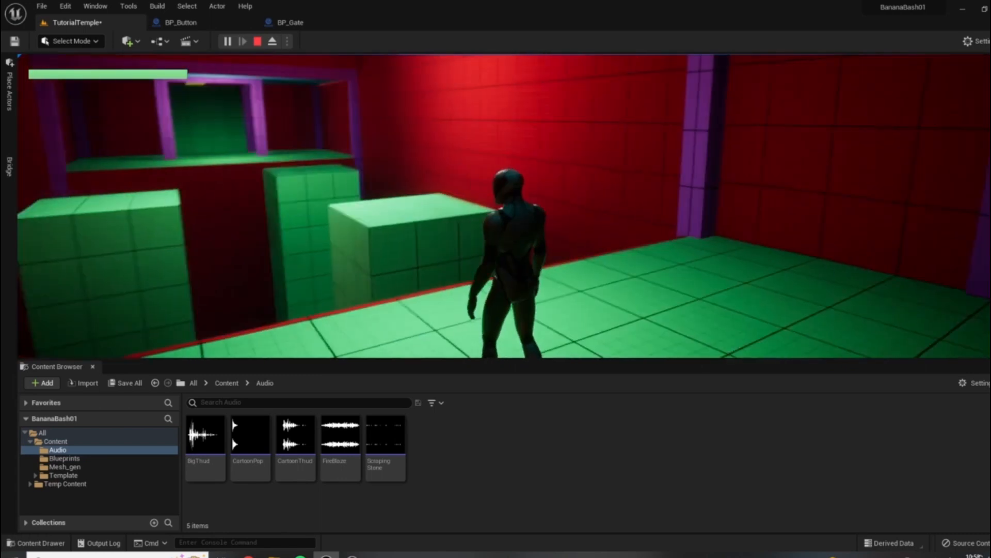
key(w)
key(space)
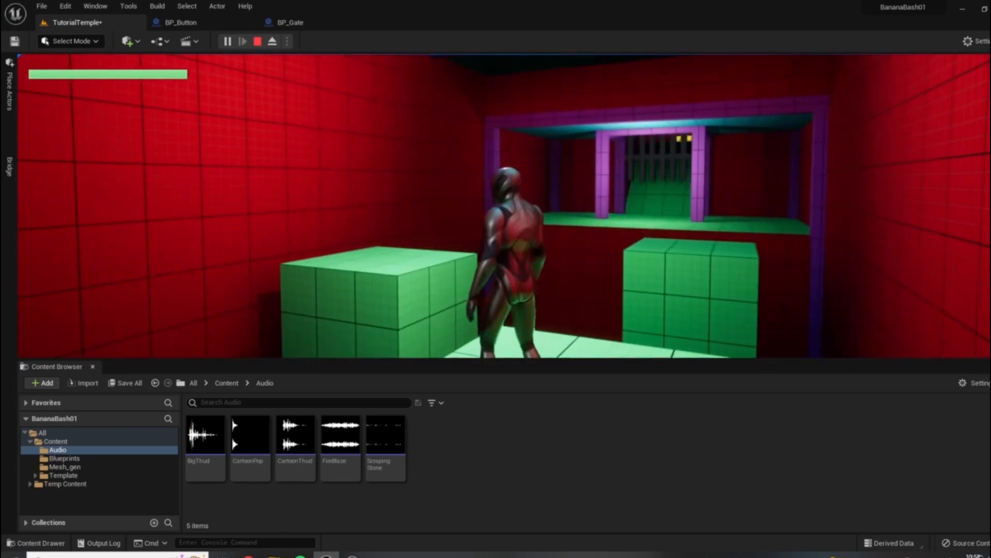
key(Escape)
Set the Delay Time of the BP_Button in the level to 10.0
right_drag(504, 205, 575, 181)
key(s)
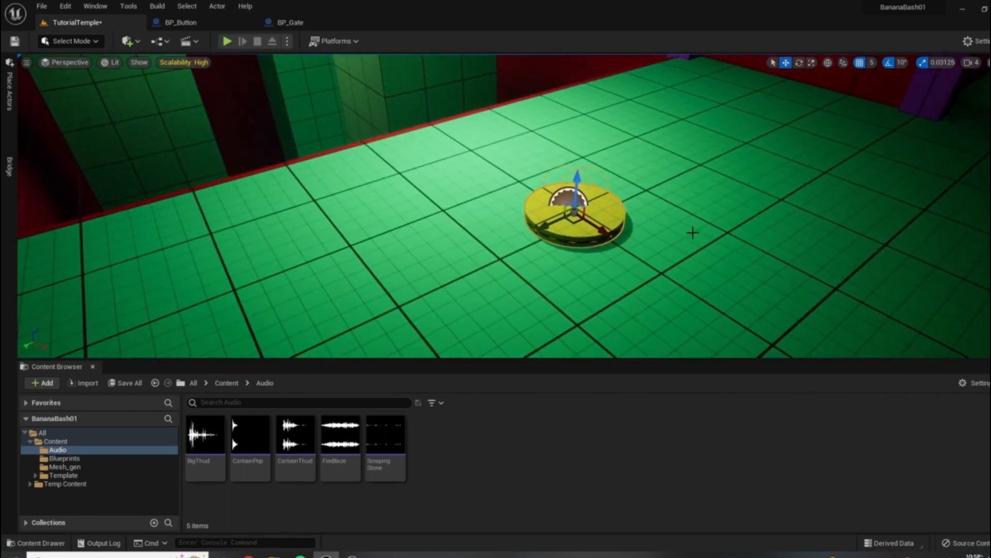
right_drag(693, 232, 730, 231)
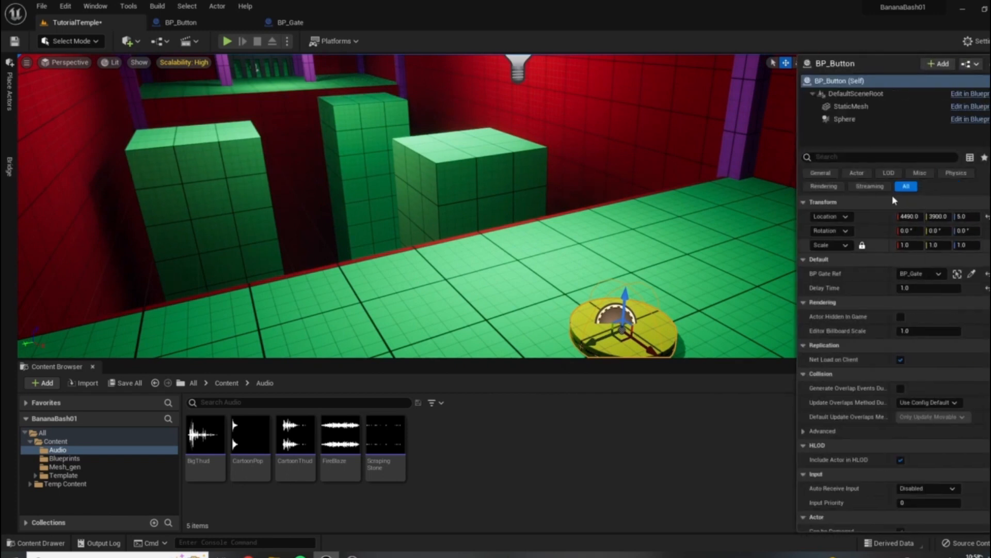
click(916, 287)
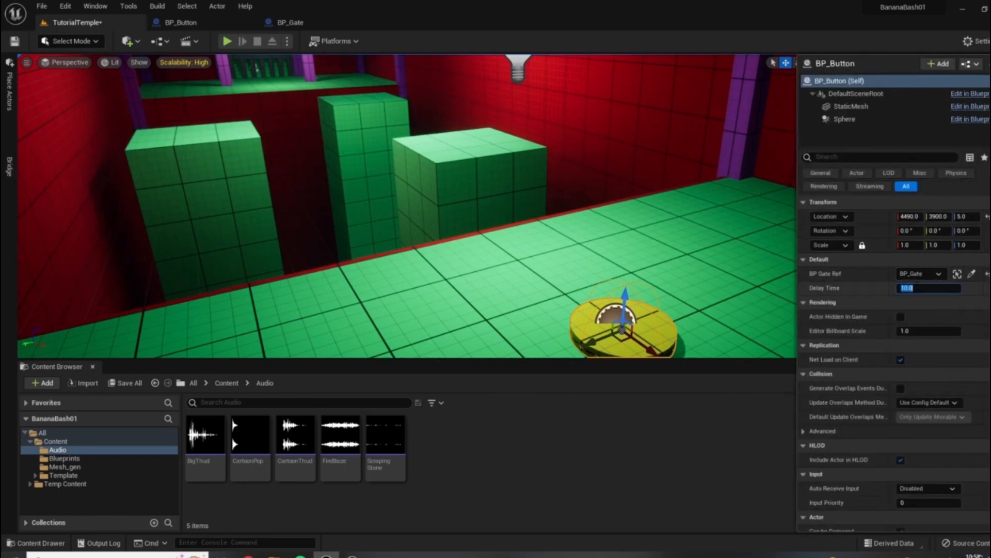
click(807, 262)
Enlarge the level viewport by shrinking the Content Browser, keeping the button and gate room in view
key(s)
right_drag(715, 265, 649, 284)
key(w)
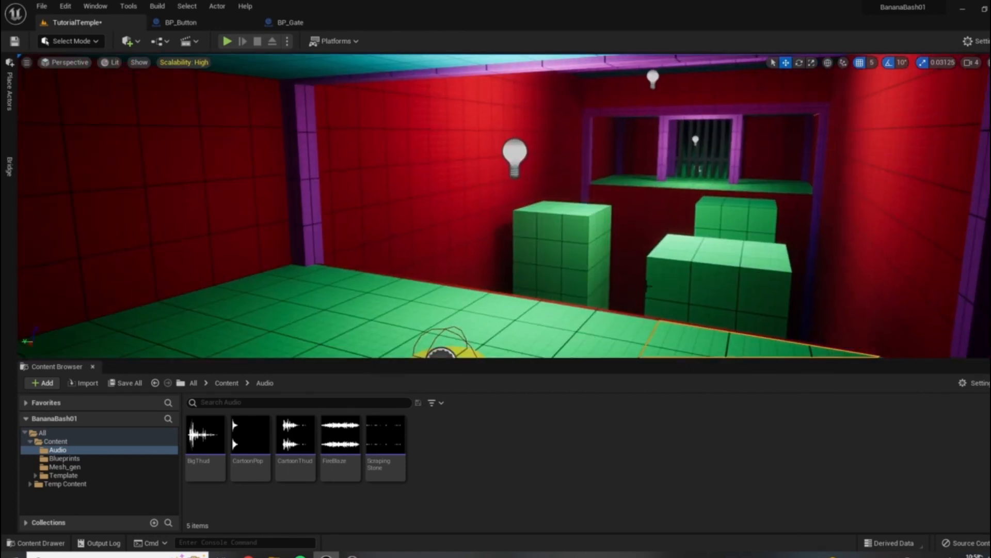
mouse_move(662, 237)
right_down()
mouse_move(857, 238)
mouse_move(662, 237)
right_up()
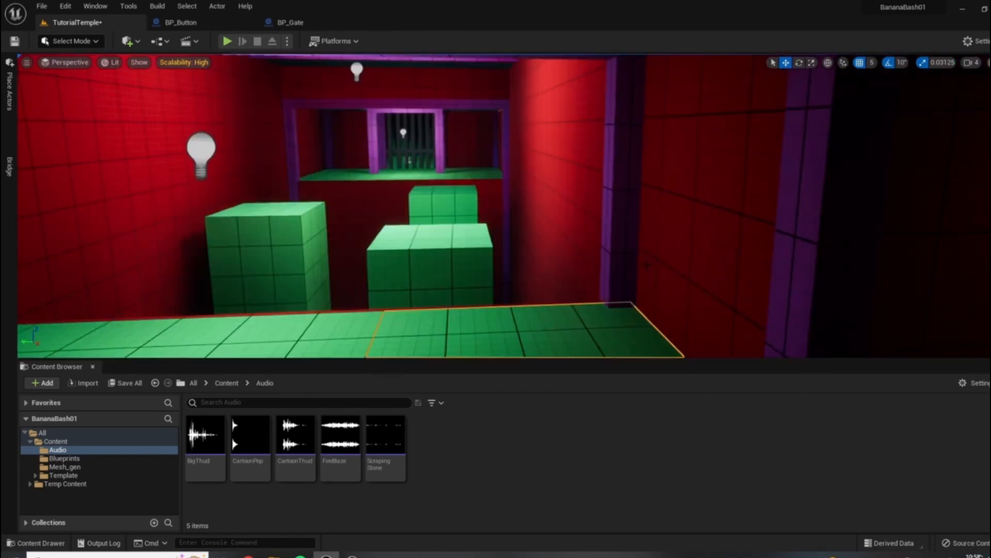
right_drag(608, 212, 397, 71)
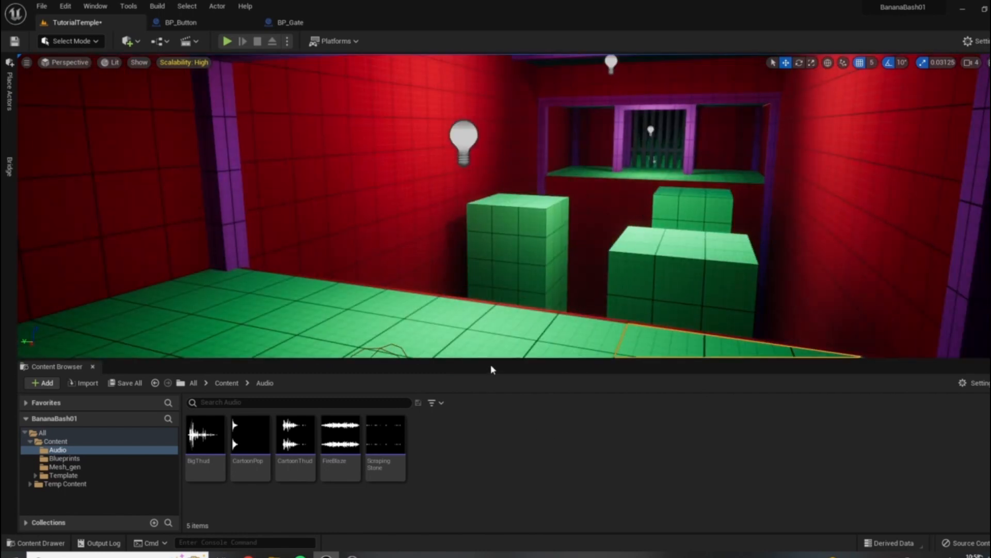
drag(491, 360, 491, 497)
right_drag(609, 315, 548, 304)
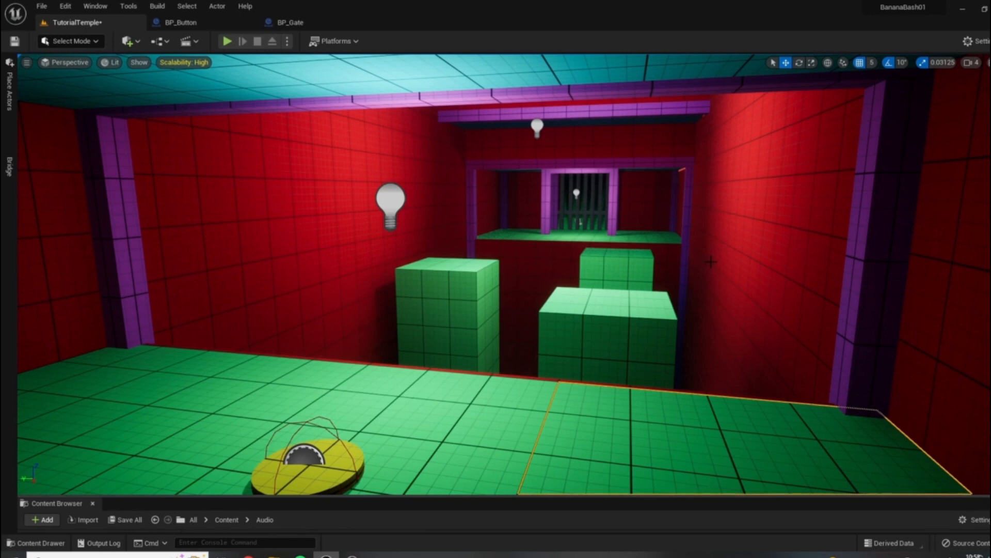
Examine the temple level's trap corridors and the room with the yellow button and the gate
right_drag(314, 309, 361, 315)
right_drag(624, 334, 362, 314)
right_drag(667, 320, 529, 309)
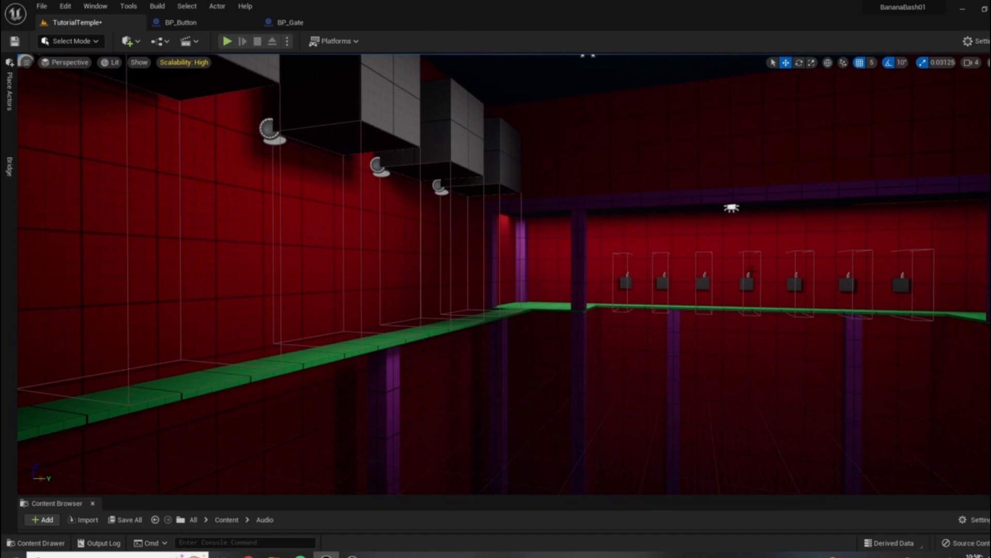
right_drag(529, 310, 383, 74)
right_drag(770, 394, 884, 290)
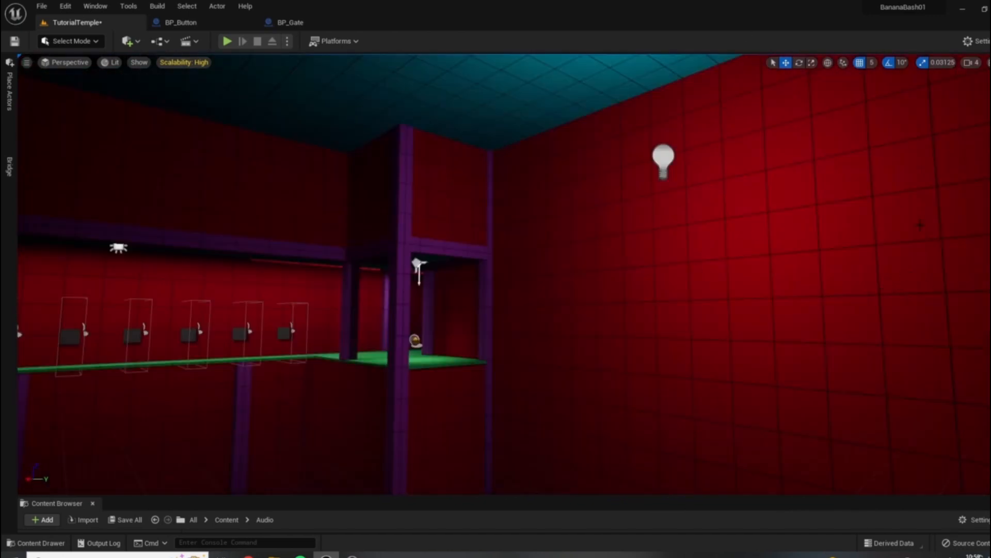
mouse_move(770, 205)
right_down()
mouse_move(757, 211)
mouse_move(735, 256)
mouse_move(624, 244)
mouse_move(640, 233)
mouse_move(873, 227)
right_up()
key(w)
key(w)
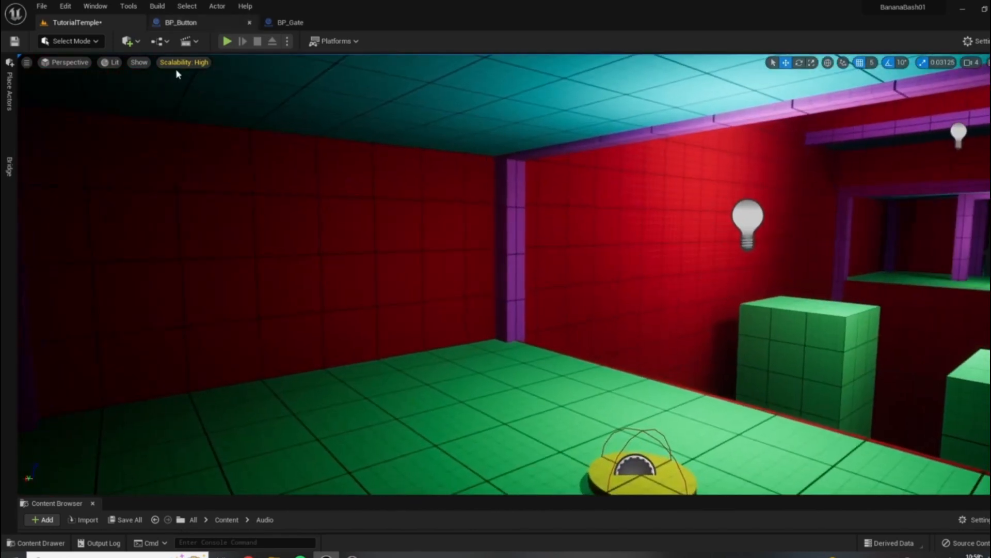
Playtest the level with the longer gate delay, moving near the yellow button, and return to editing with the gate in view
click(227, 41)
key(w)
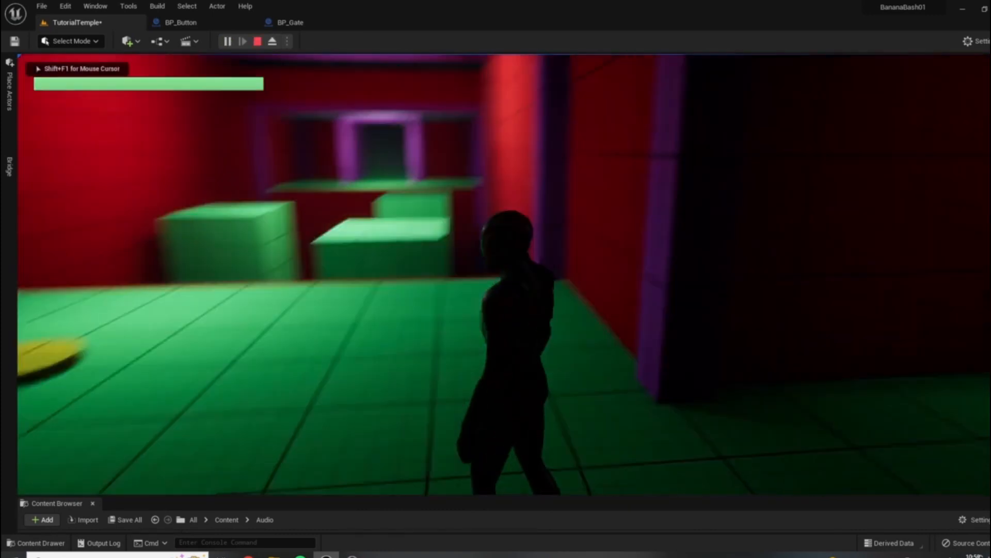
key(Escape)
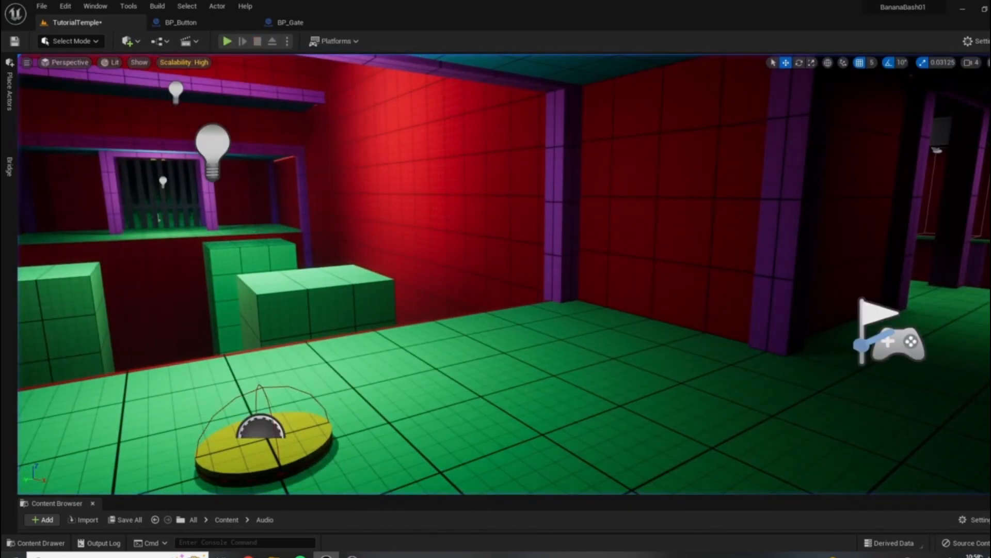
right_drag(504, 274, 739, 227)
right_drag(751, 302, 416, 302)
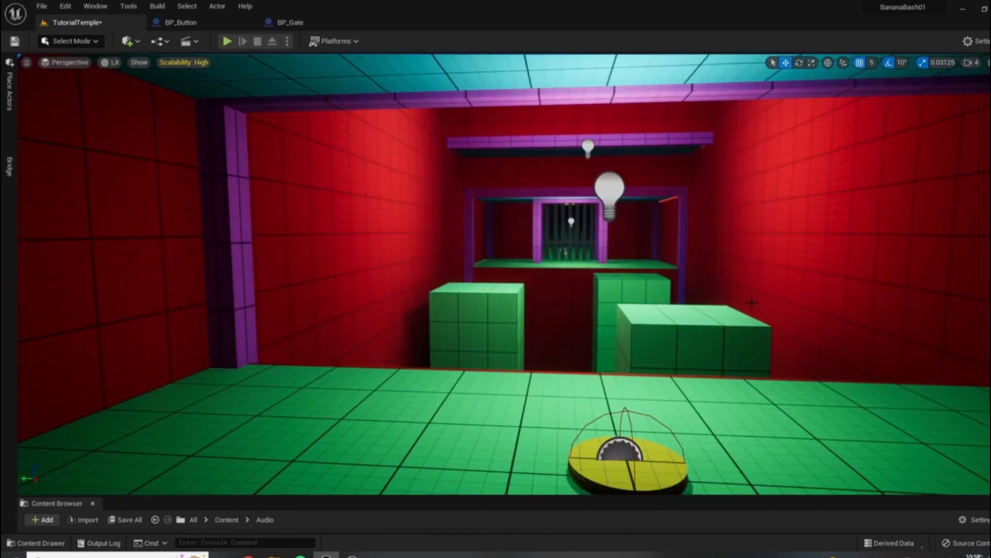